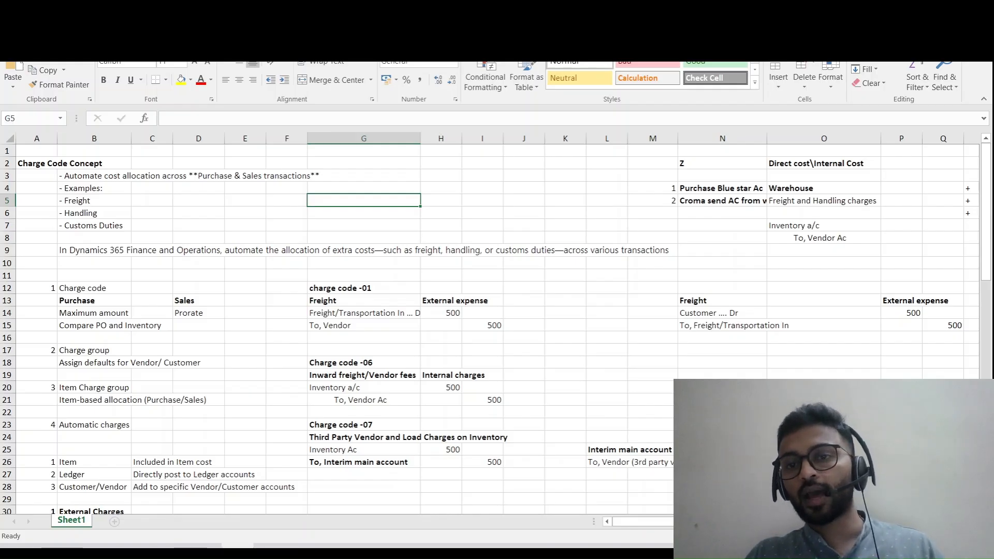
- Clear the "Z" entry from cell N2
left_click(722, 176)
left_click(722, 164)
key("Delete")
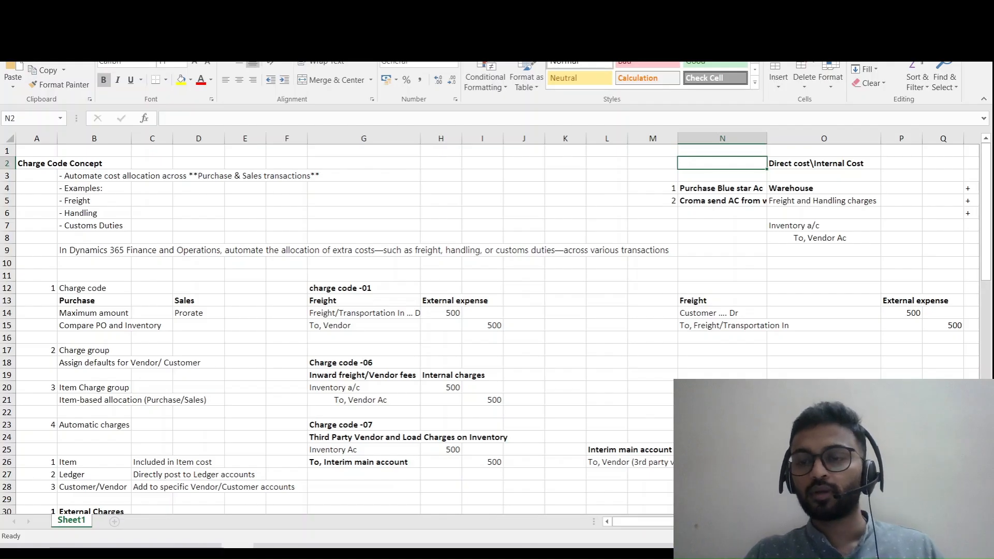
key("Right")
key("Right")
key("Right")
key("Right")
key("Right")
key("Right")
key("Right")
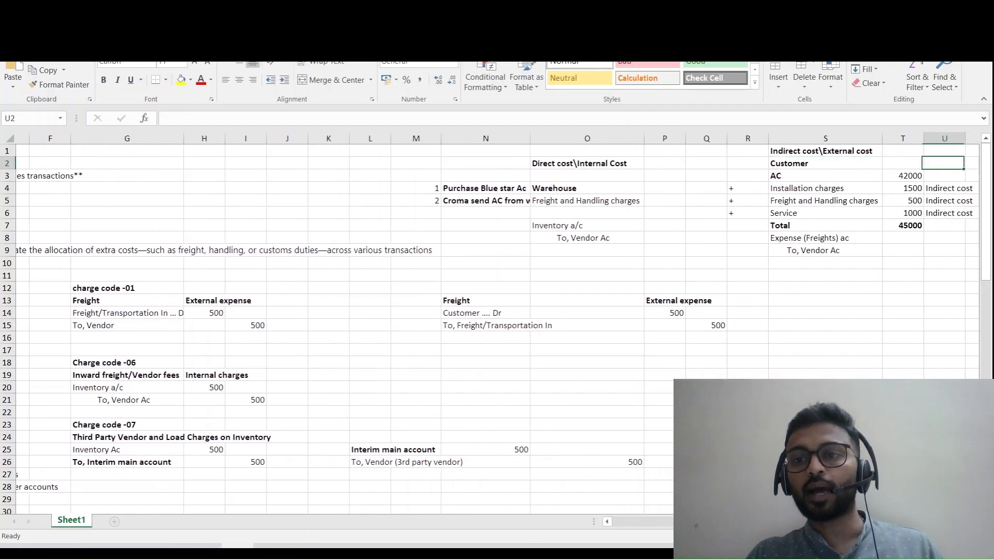
key("Right")
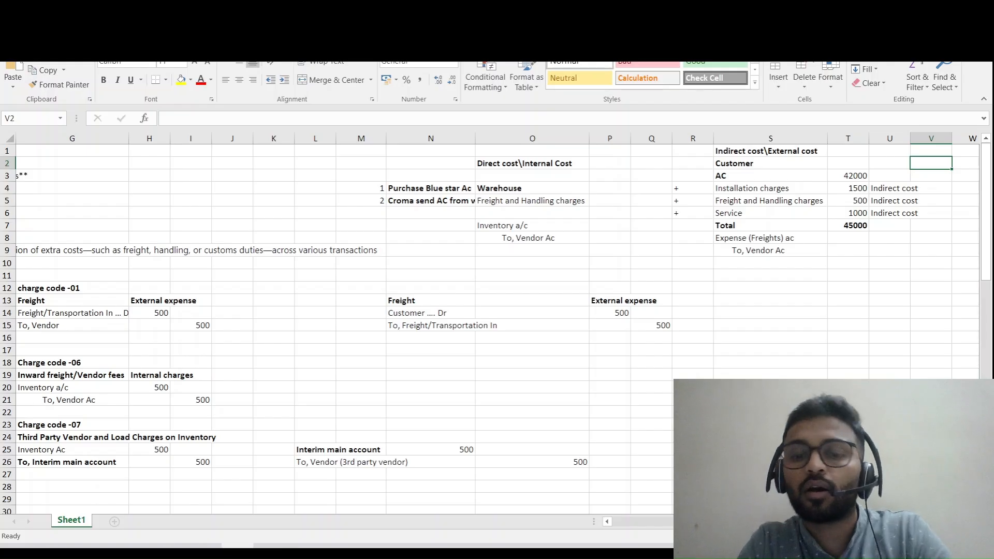
left_click_drag(532, 164, 532, 152)
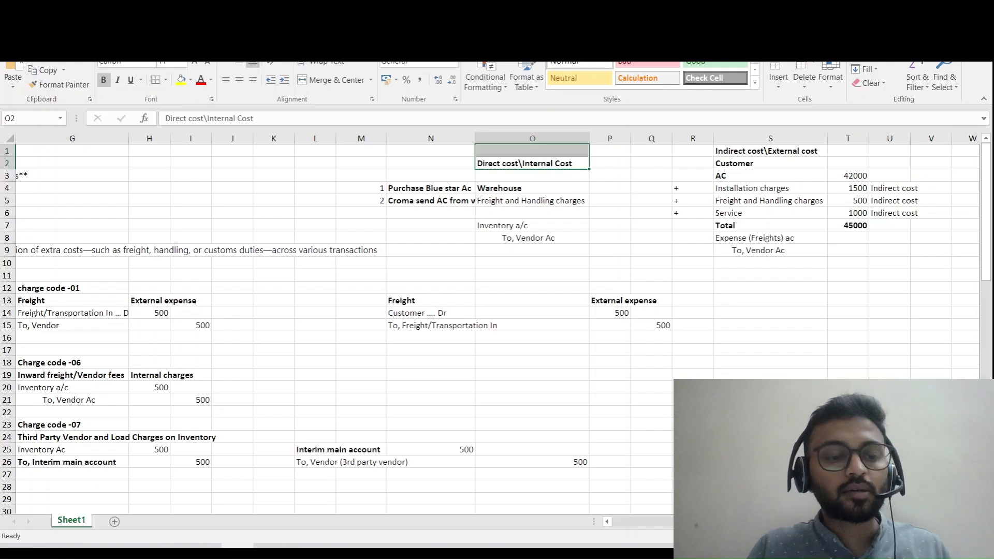
- Add a new worksheet and enter "Loading/unlaoding charges" in cell B4
left_click(114, 521)
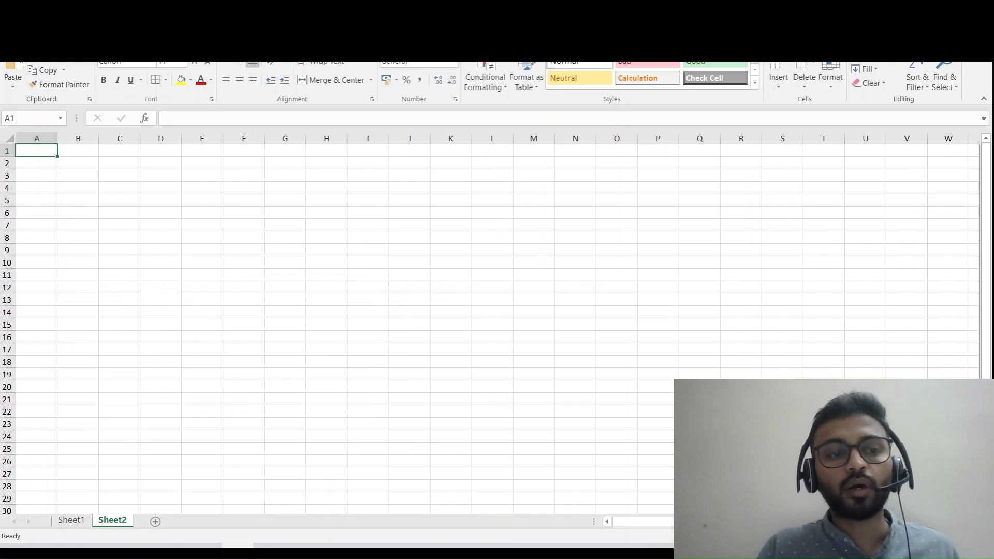
left_click(119, 163)
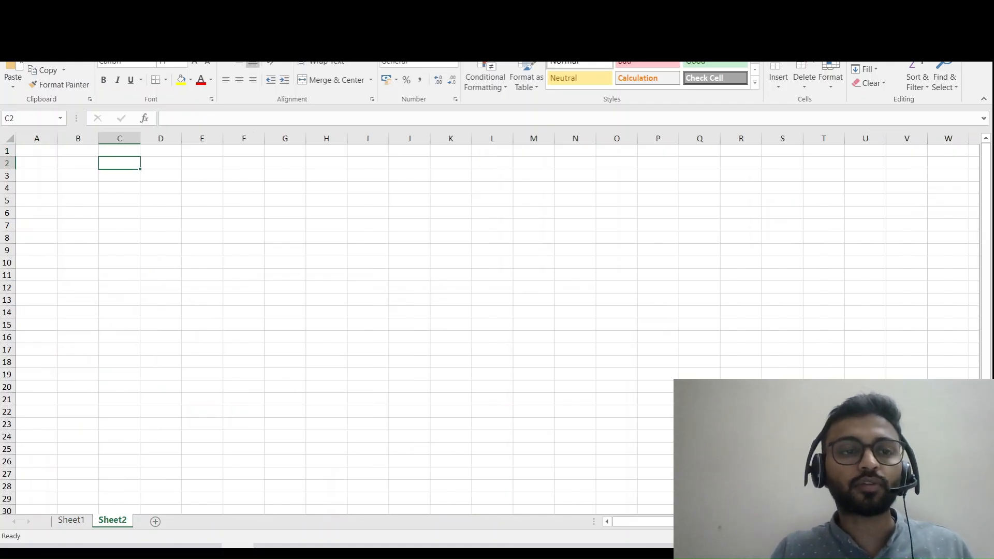
left_click(77, 188)
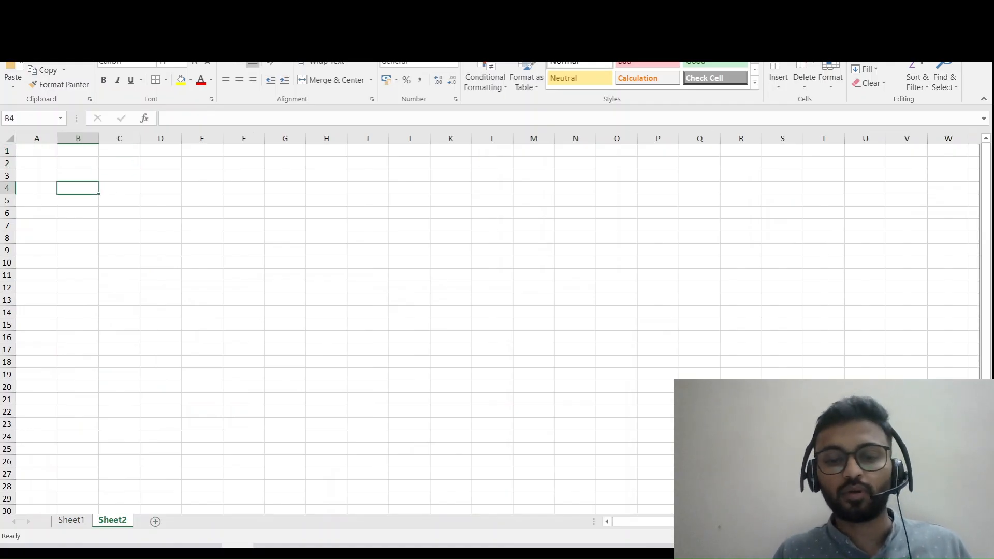
type("L")
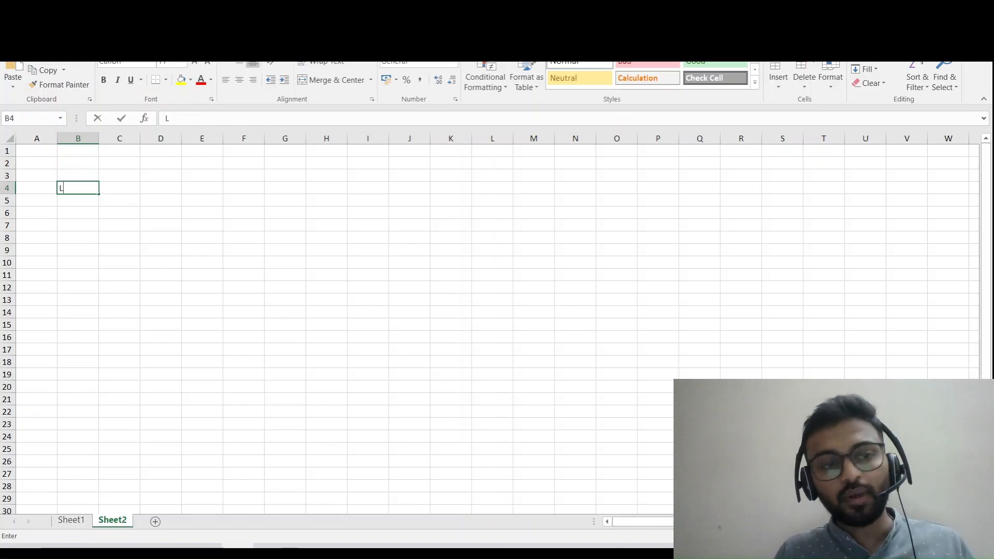
type("oading")
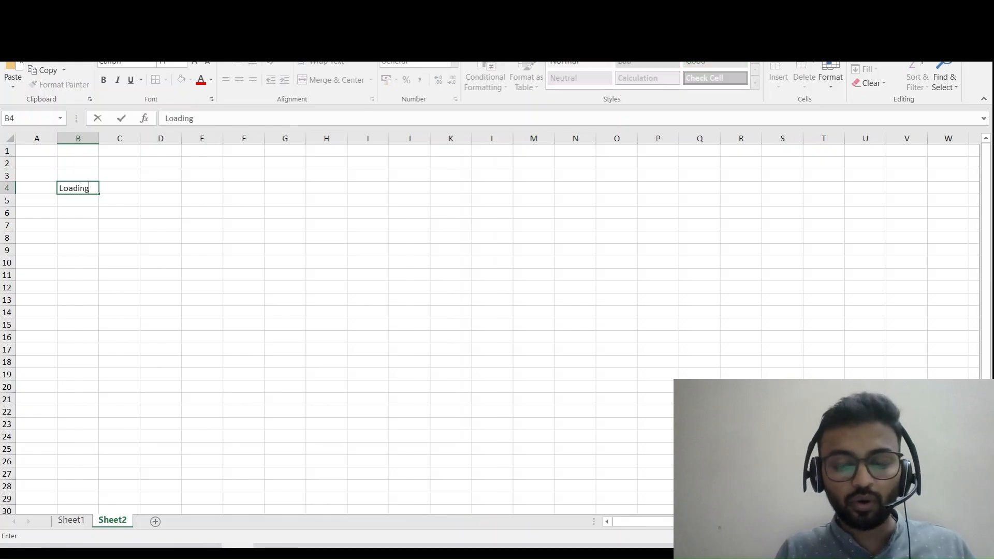
type("/unlao")
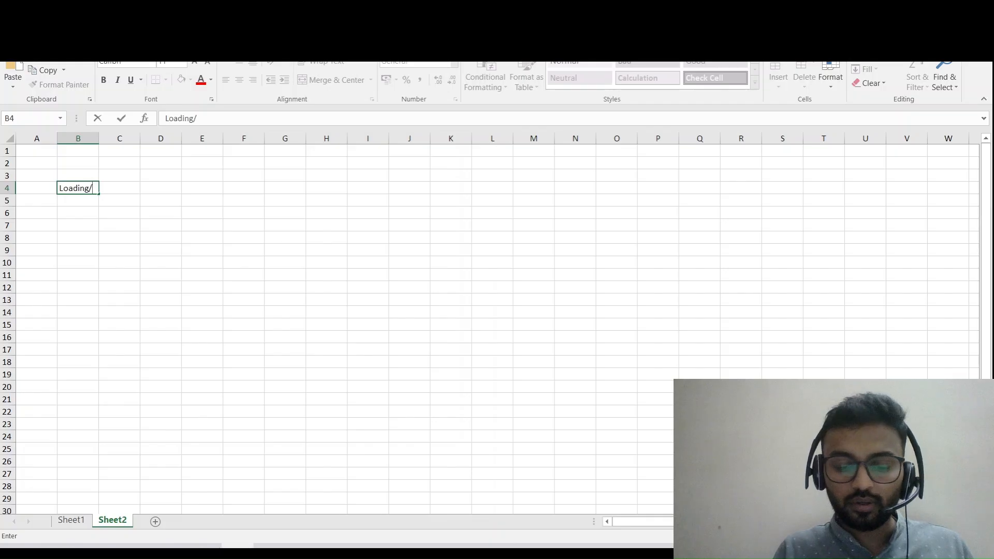
type("ng char")
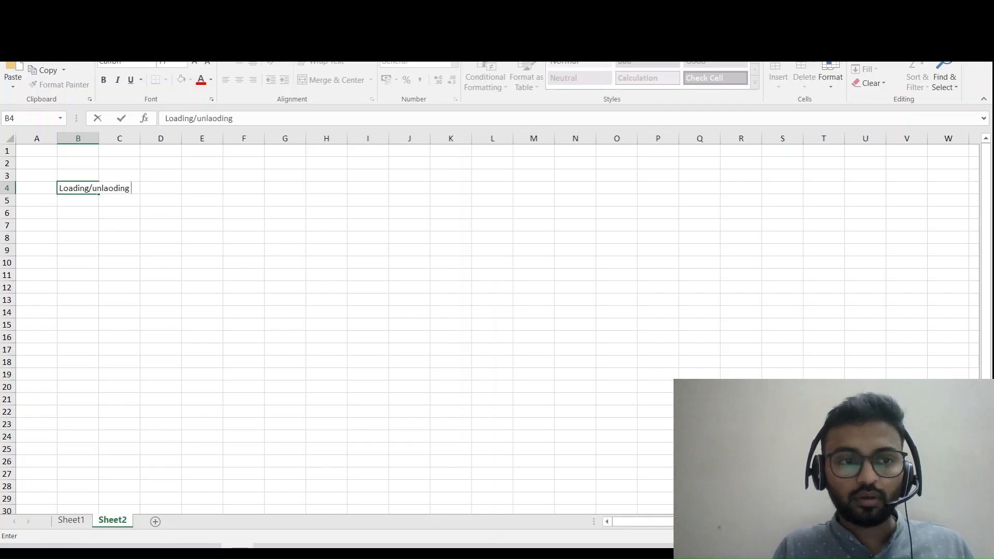
key("BackSpace")
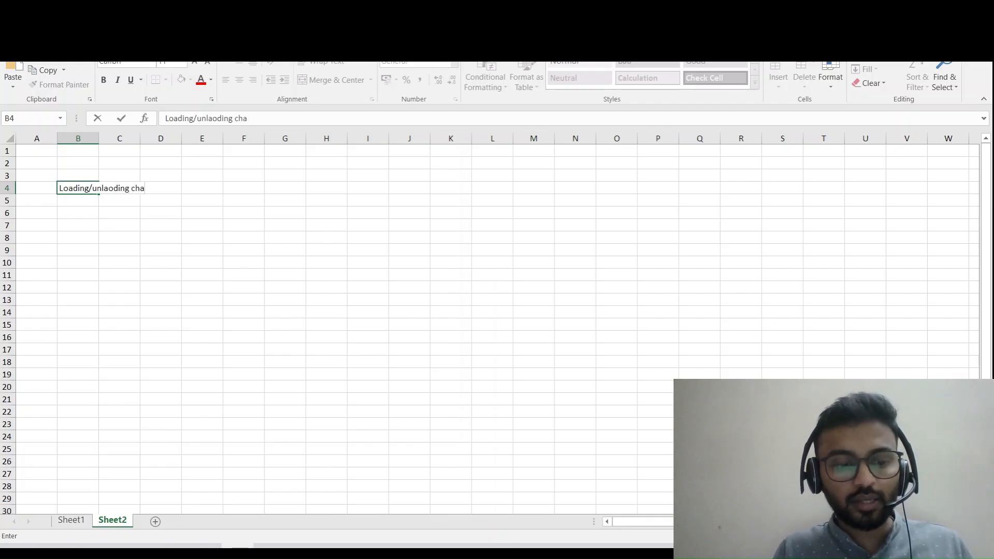
type("rges")
key("Return")
- Enter the heading "Purchase" in cell B2, above the loading/unloading charges entry
key("Up")
key("Up")
key("Up")
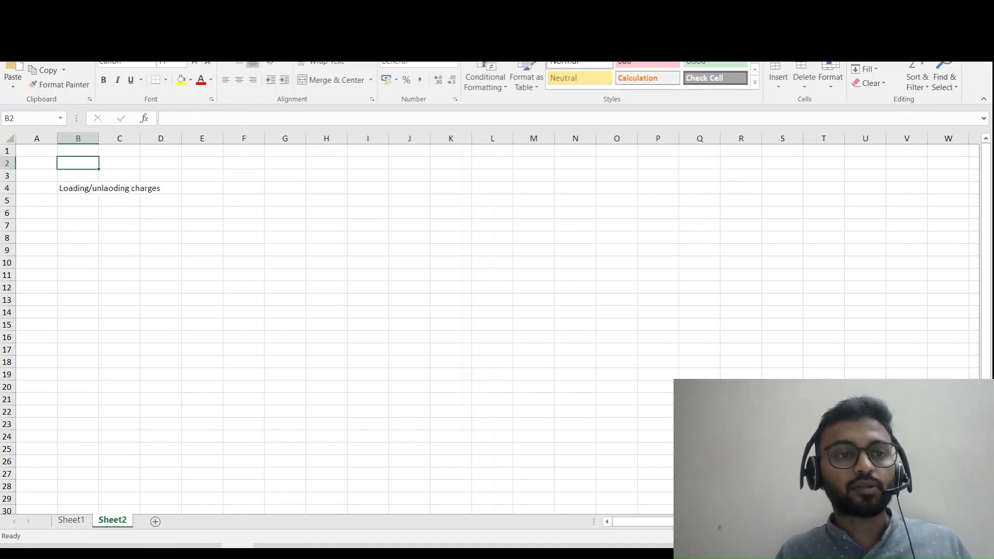
type("Purchase")
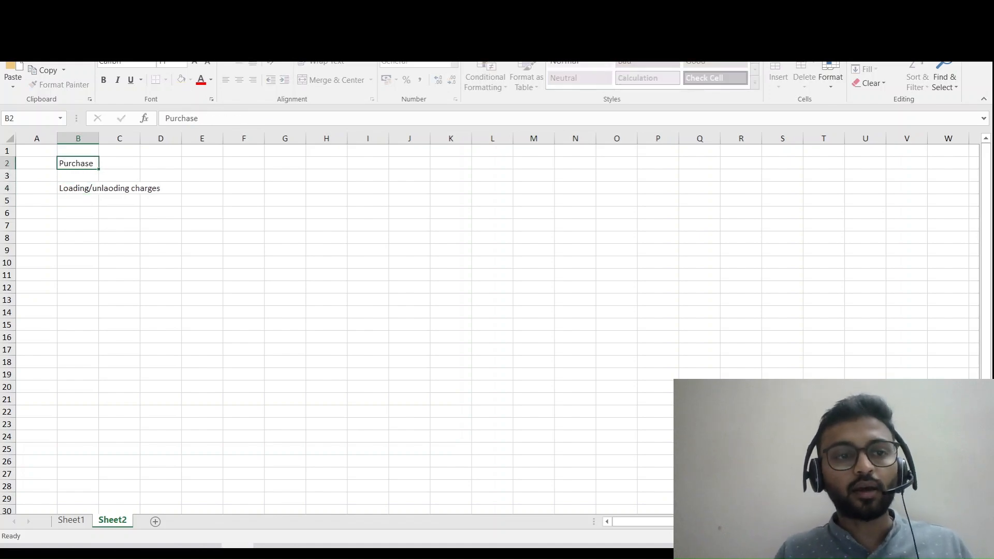
key("Return")
key("Return")
key("Return")
- Enter the credit line "To, Vendor" in cell C5, below the loading/unloading charges entry
key("Up")
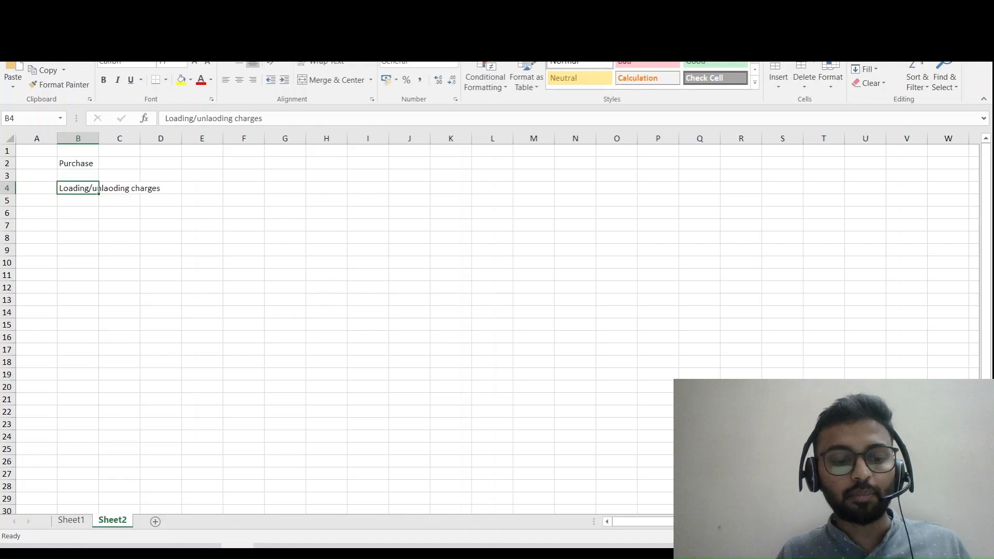
key("Down")
key("Right")
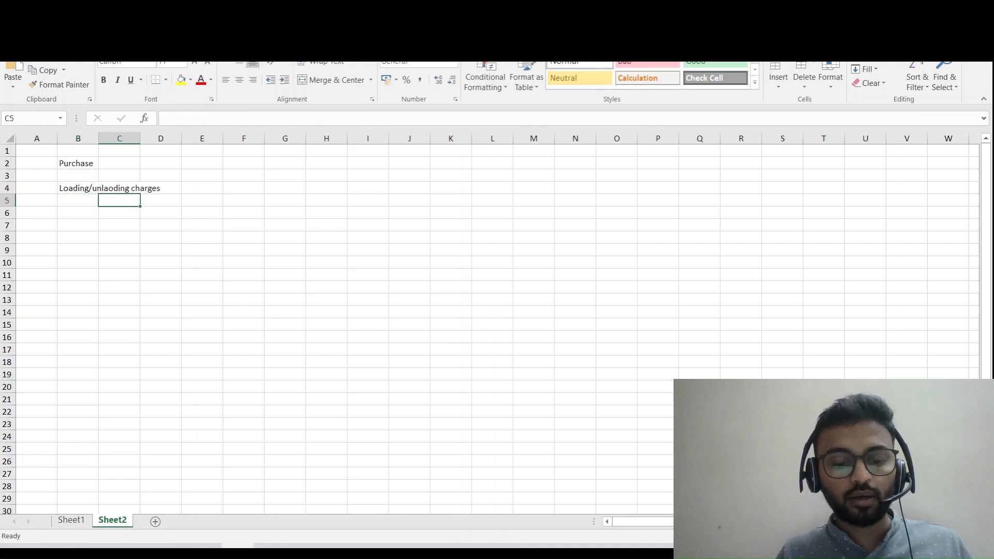
type("To, Ve")
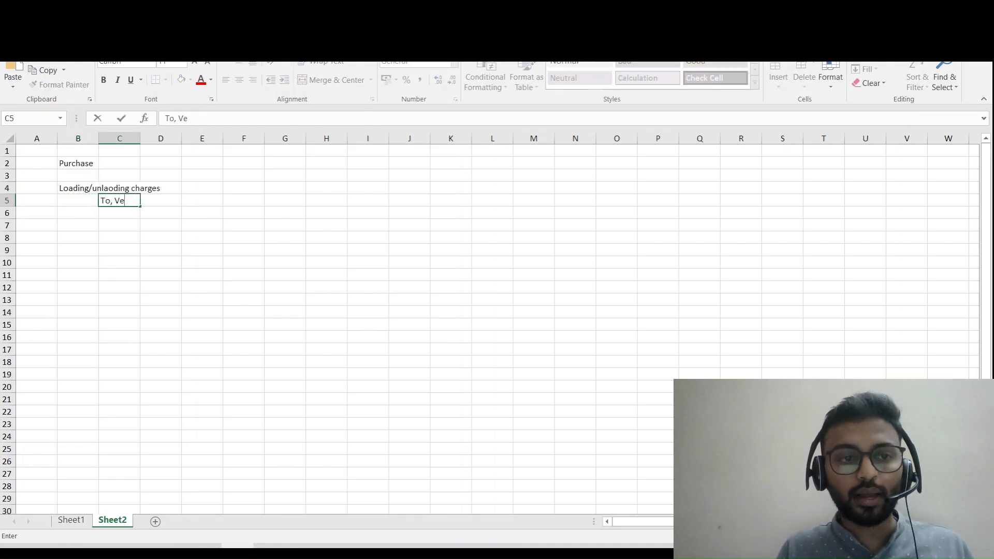
type("ndor")
- Copy the loading/unloading charges text from cell B4 into cell H5
key("Right")
key("Right")
key("Right")
key("Right")
key("Right")
key("Up")
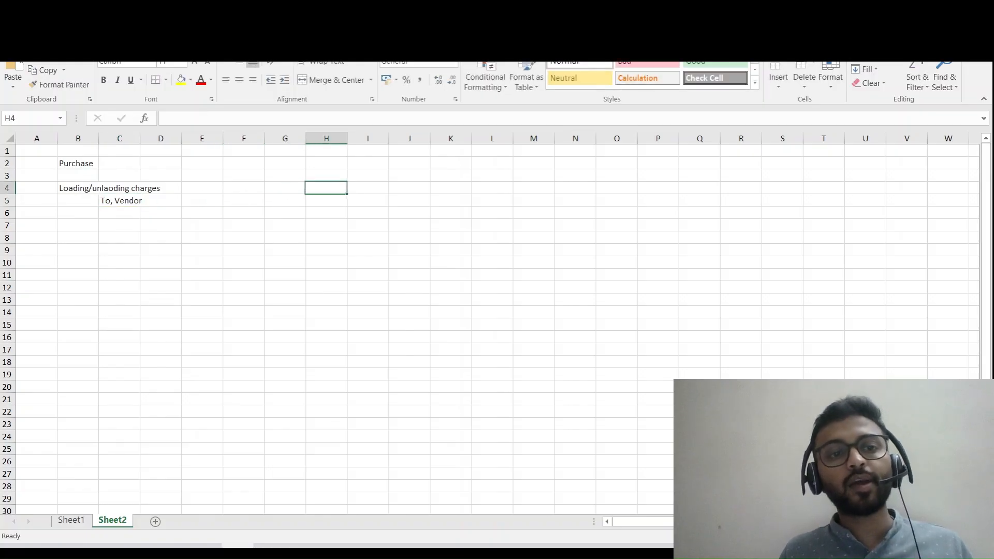
key("Left")
key("Left")
key("Left")
key("Left")
key("Left")
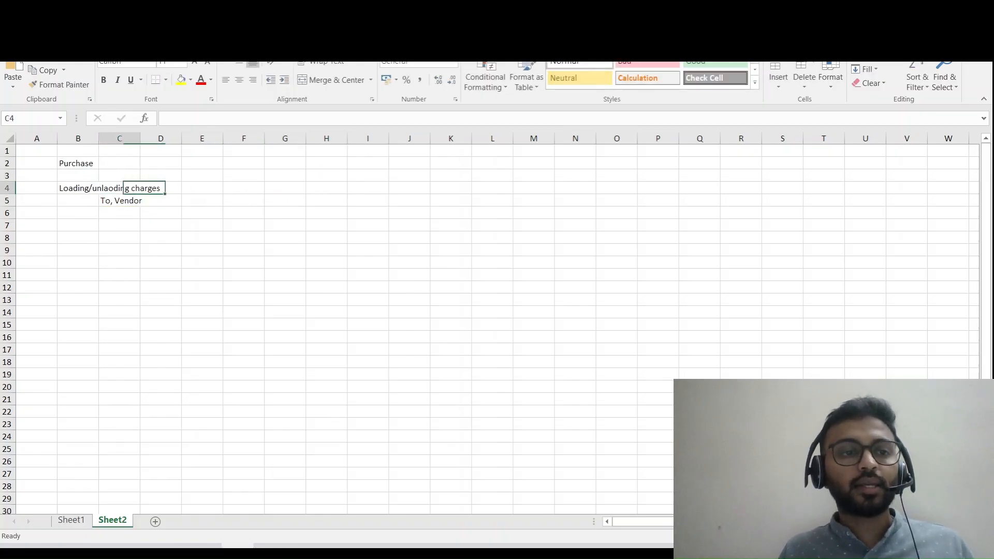
key("Left")
key("ctrl+c")
key("Down")
key("Right")
key("Right")
key("Right")
key("Right")
key("Right")
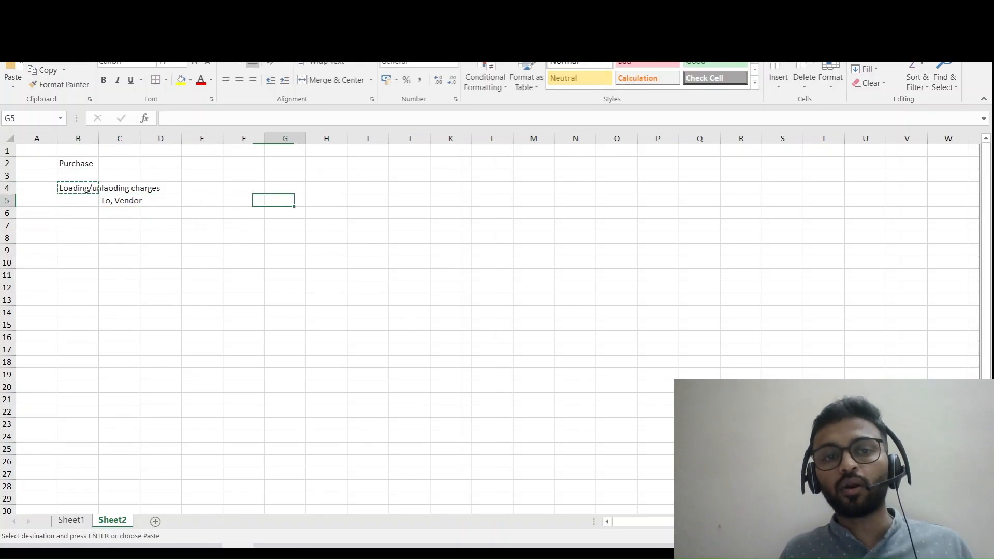
key("Right")
key("Return")
- Enter "Customer" in cell G4 as the debit line above the copied charges entry
key("Left")
key("Up")
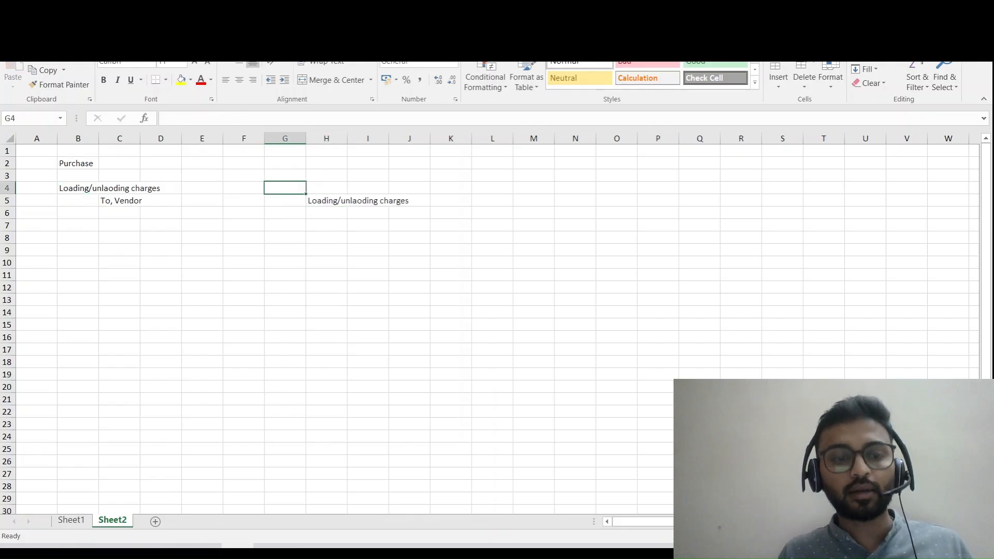
type("Cust")
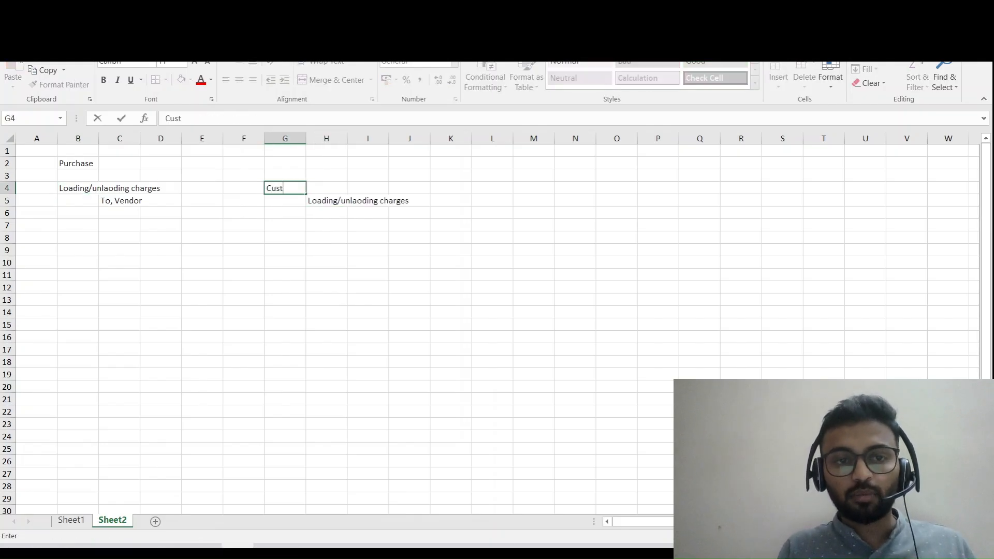
type("omer")
key("Return")
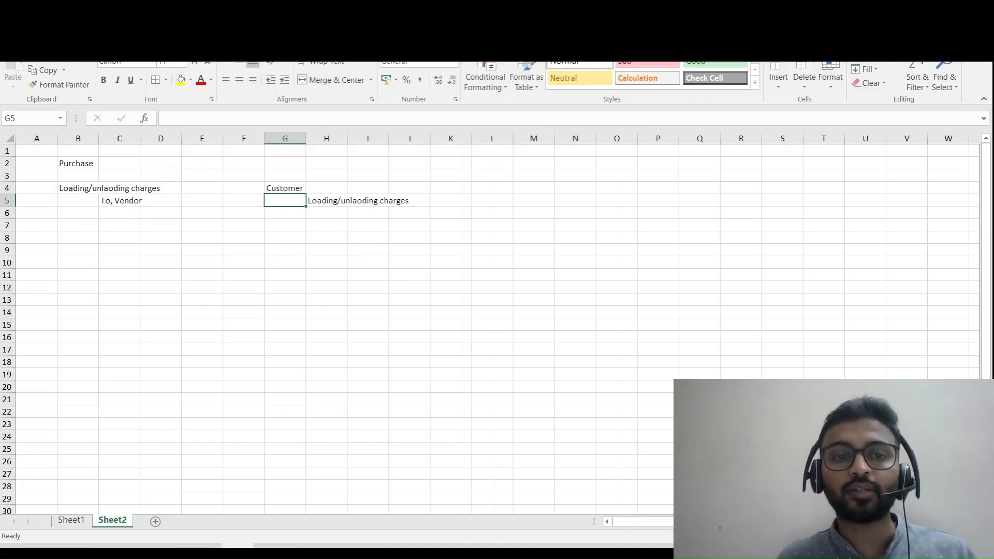
- Highlight the loading/unloading charges cell B4 with a yellow fill
key("Down")
key("Down")
key("Down")
key("Down")
key("Up")
key("Up")
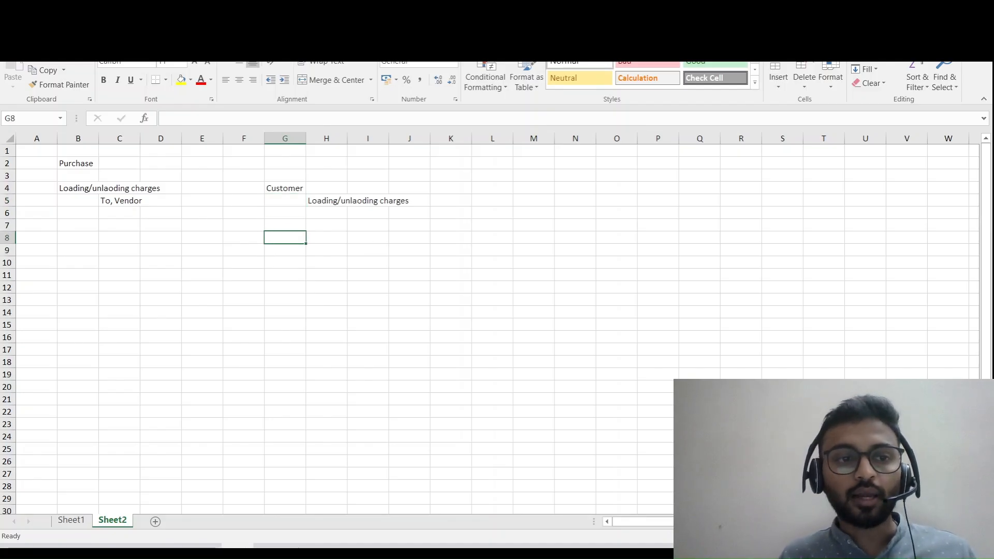
key("Left")
key("Left")
key("Left")
key("Left")
key("Left")
key("Up")
key("Up")
key("Up")
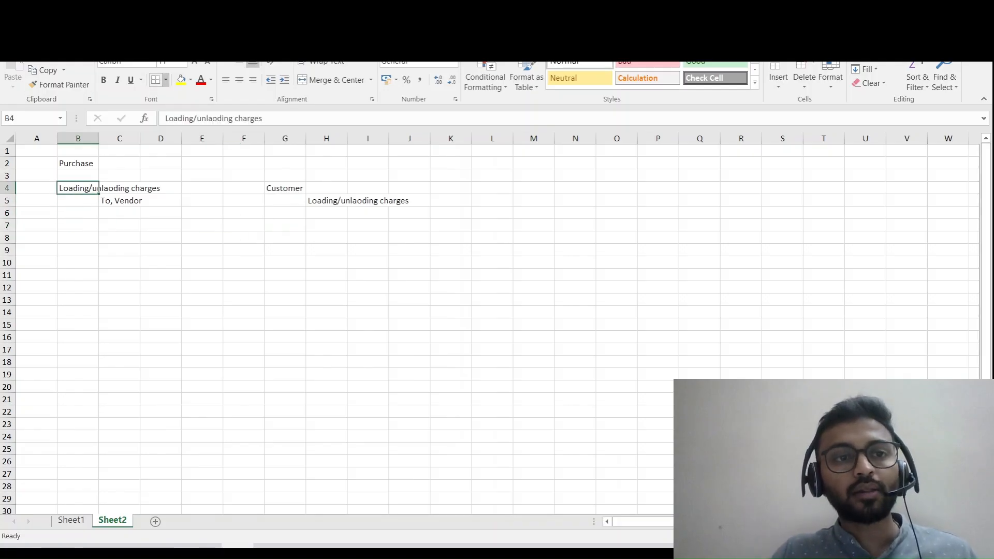
left_click(181, 79)
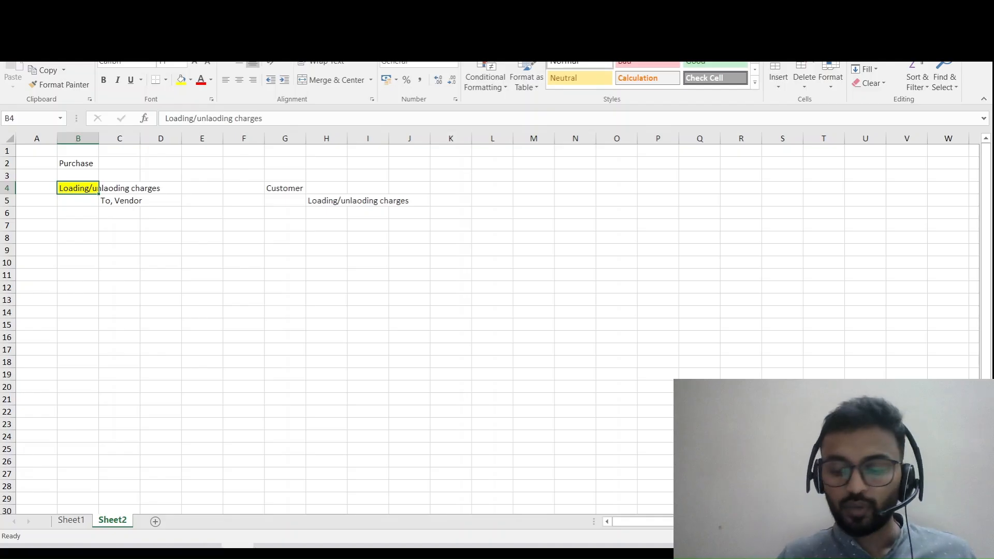
- Review the direct and indirect cost entries and the charge code journal entries on Sheet1, and return to Sheet2
key("ctrl+Page_Up")
key("Down")
key("Down")
key("Down")
key("Down")
key("Down")
key("Down")
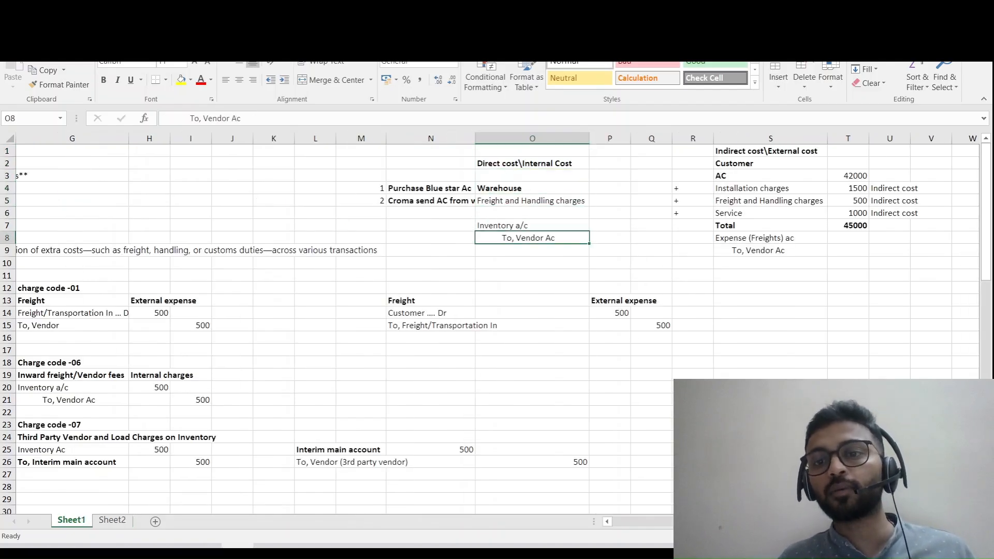
key("Down")
key("Down")
key("Right")
key("Right")
key("Right")
key("Right")
key("Right")
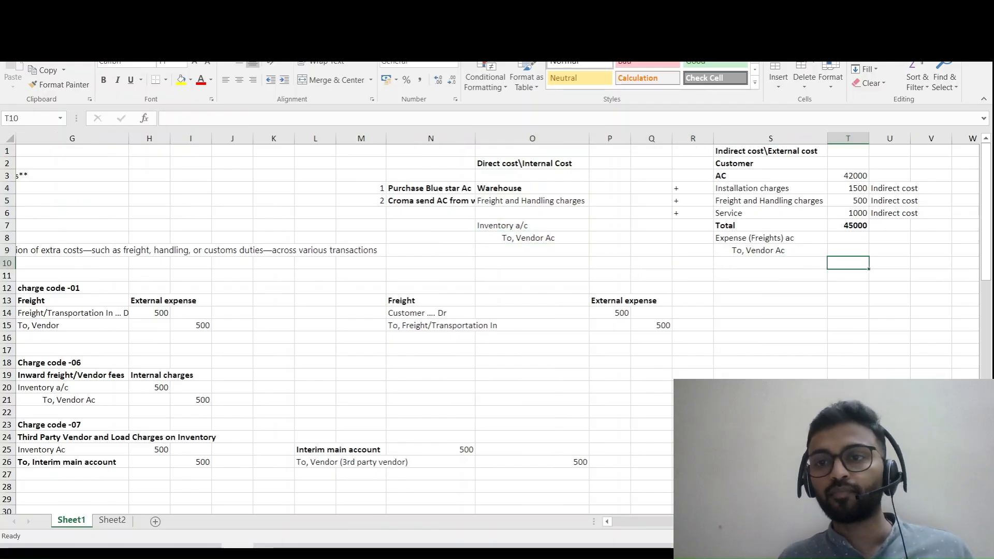
key("Down")
key("Down")
key("Down")
key("Down")
key("Down")
key("Left")
key("Left")
key("Left")
key("Left")
key("Left")
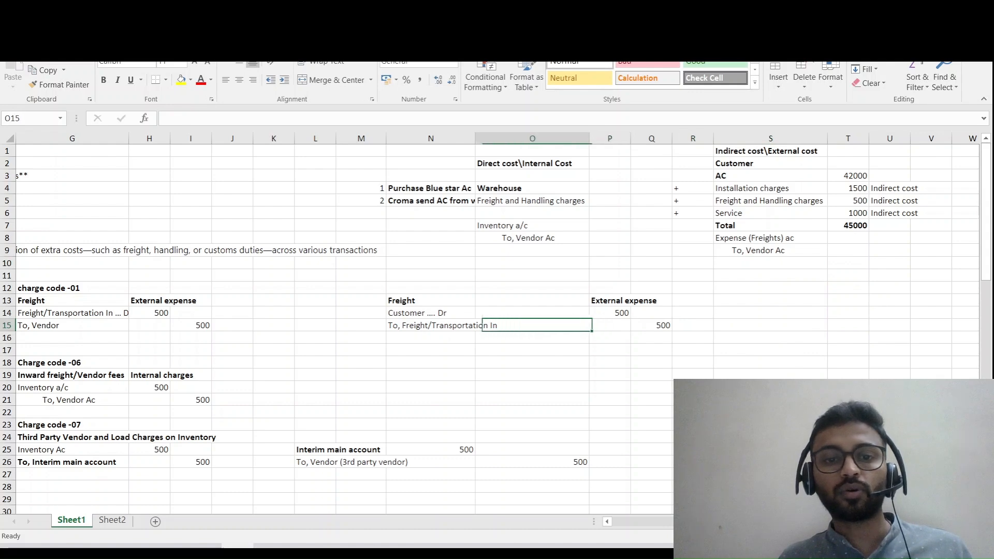
key("Left")
key("Left")
key("Down")
key("Left")
key("Left")
key("Left")
key("Left")
key("Left")
key("Left")
key("Down")
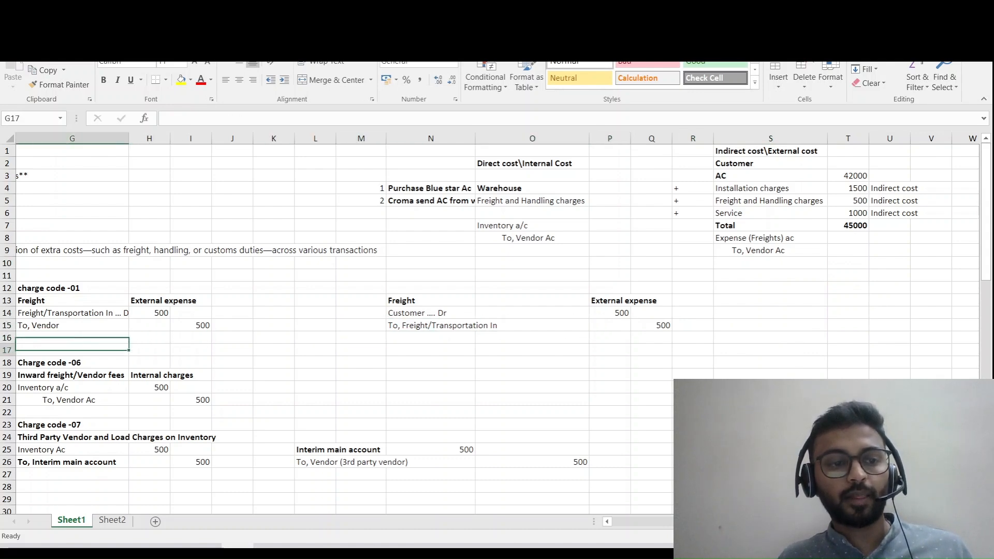
key("Down")
key("Down")
key("Down")
key("ctrl+Page_Down")
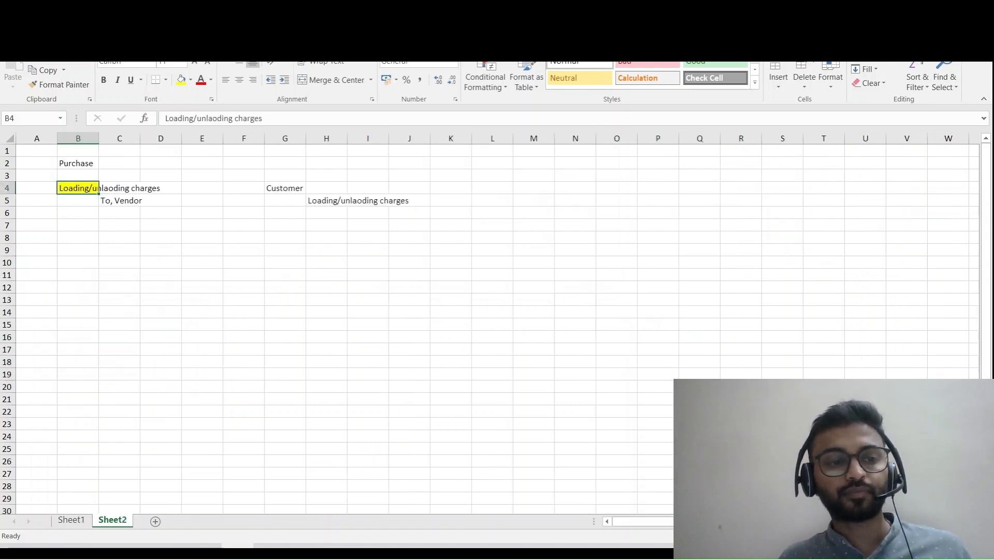
key("Down")
key("Down")
key("Down")
key("Down")
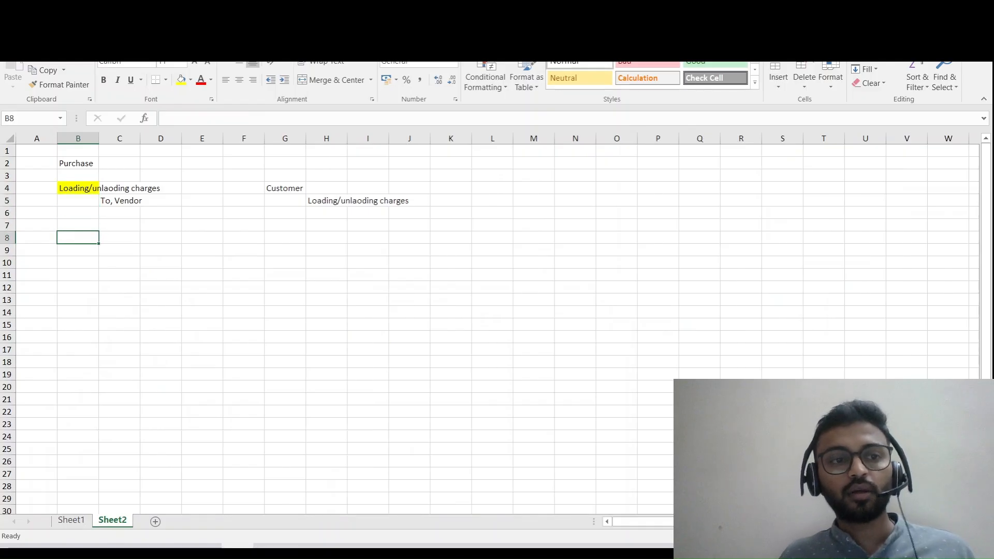
key("Up")
key("Up")
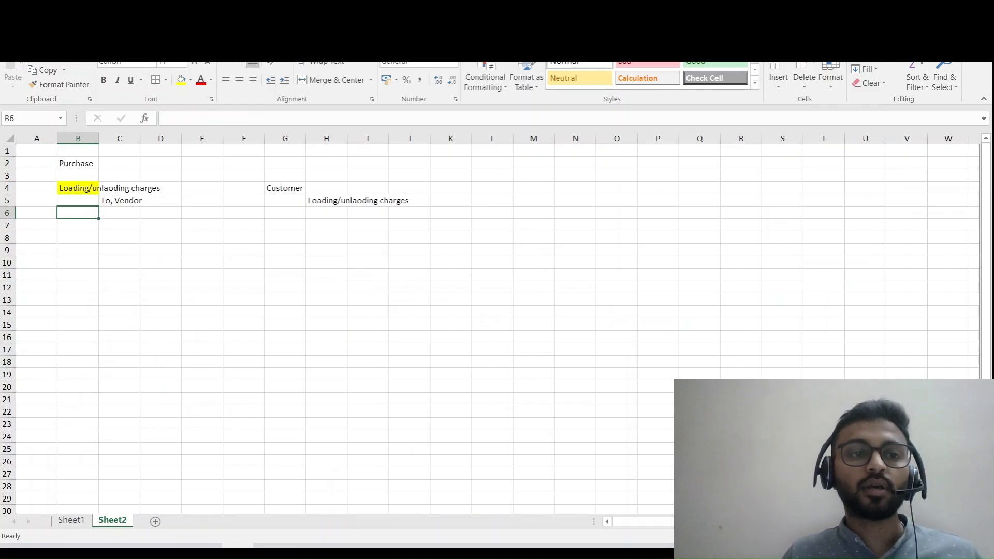
key("Down")
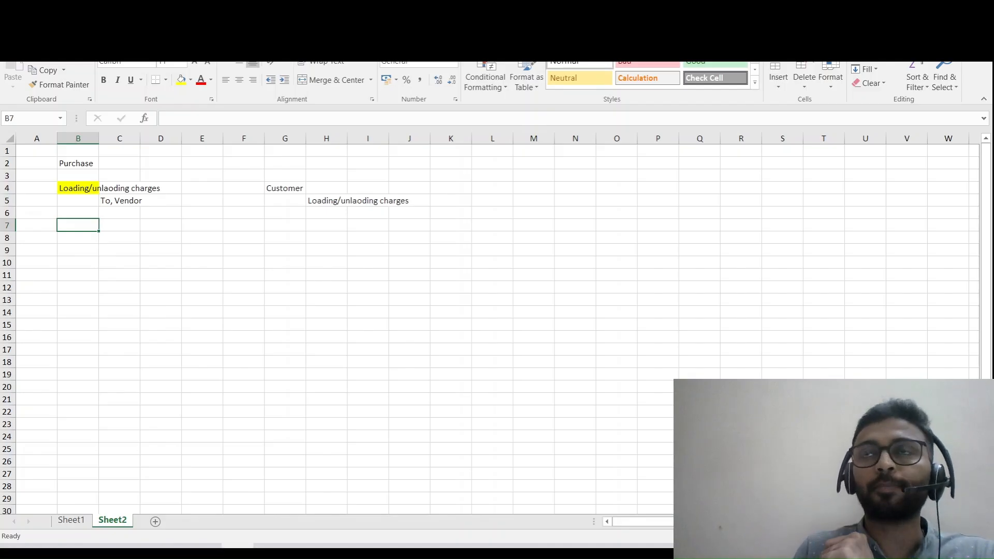
key("Down")
key("Down")
key("Down")
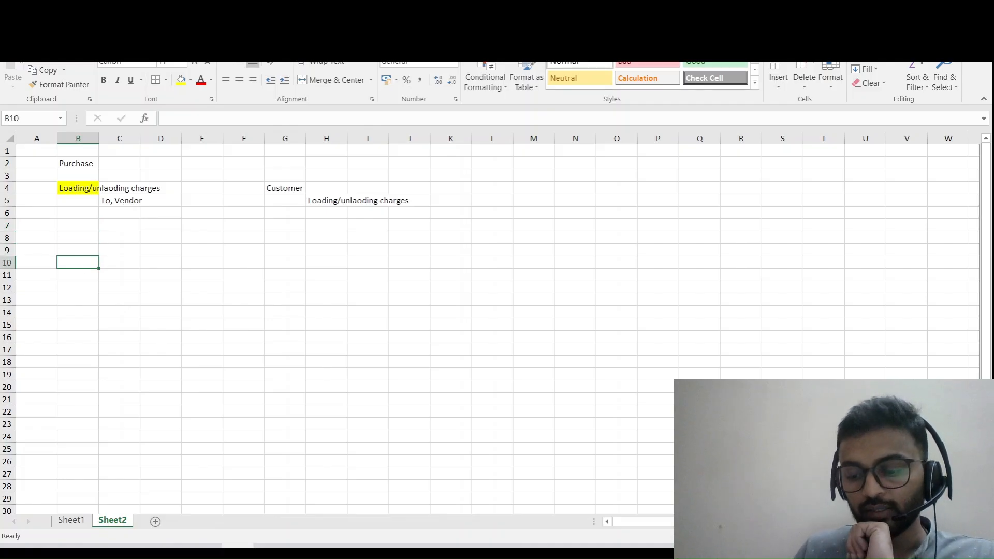
- Enter the number 1 in cell A10 and the label "Charges" beside it in B10
key("Left")
key("Right")
key("Left")
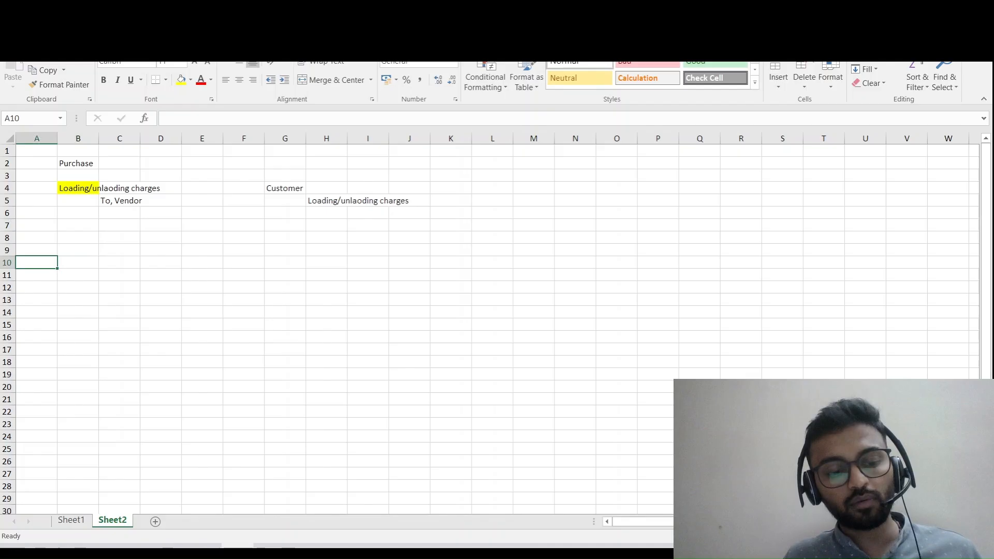
type("1")
key("Tab")
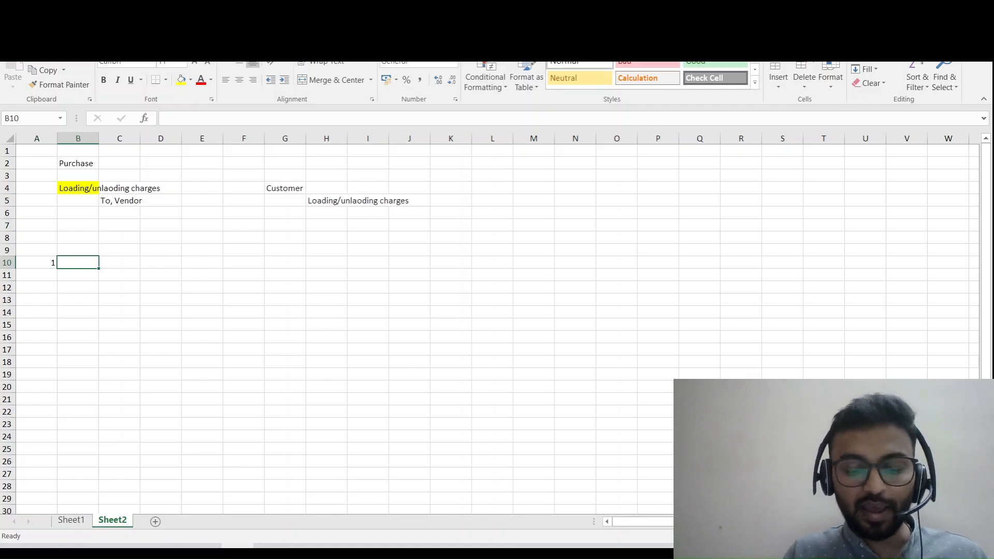
type("Charges")
key("Return")
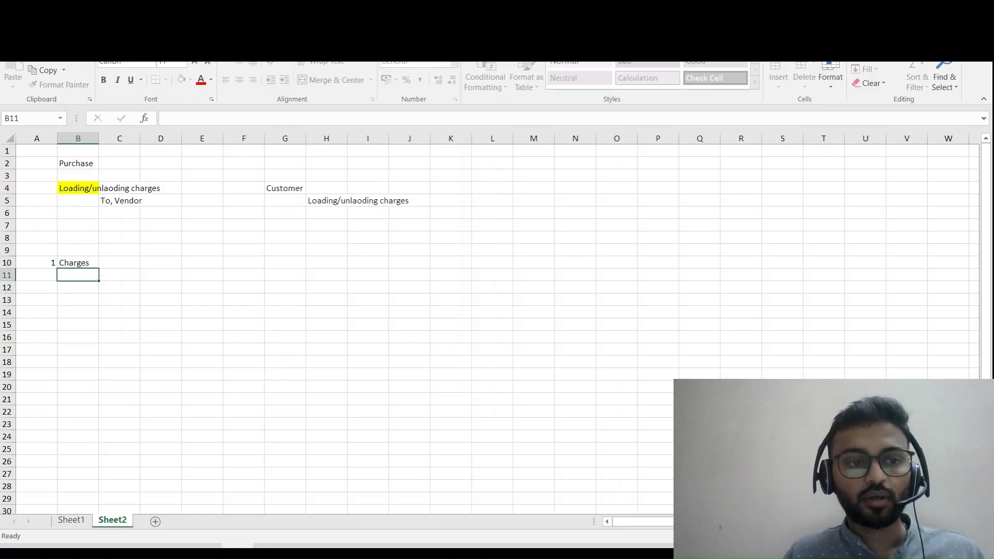
- Enter "Internal charges" in cell C10 beside the Charges label
left_click(120, 263)
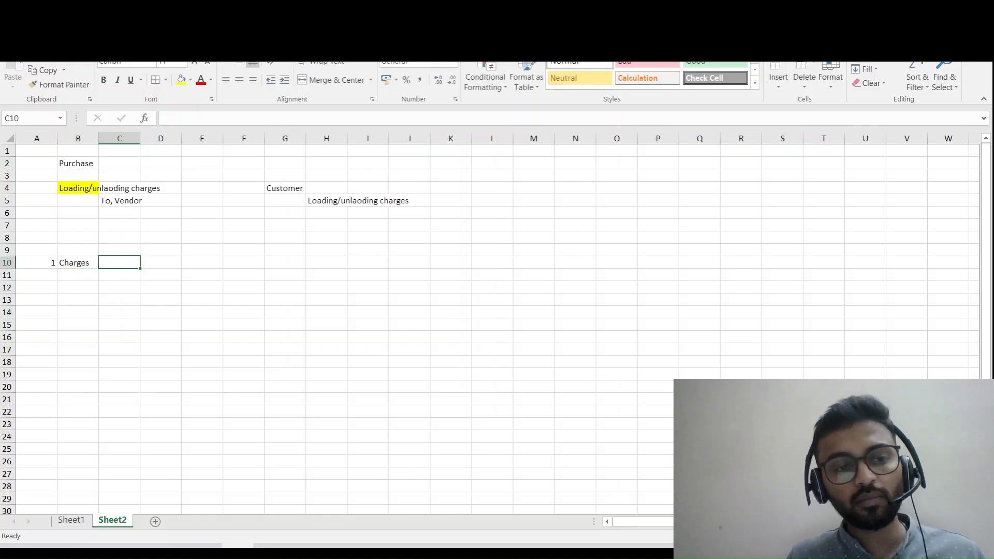
type("In")
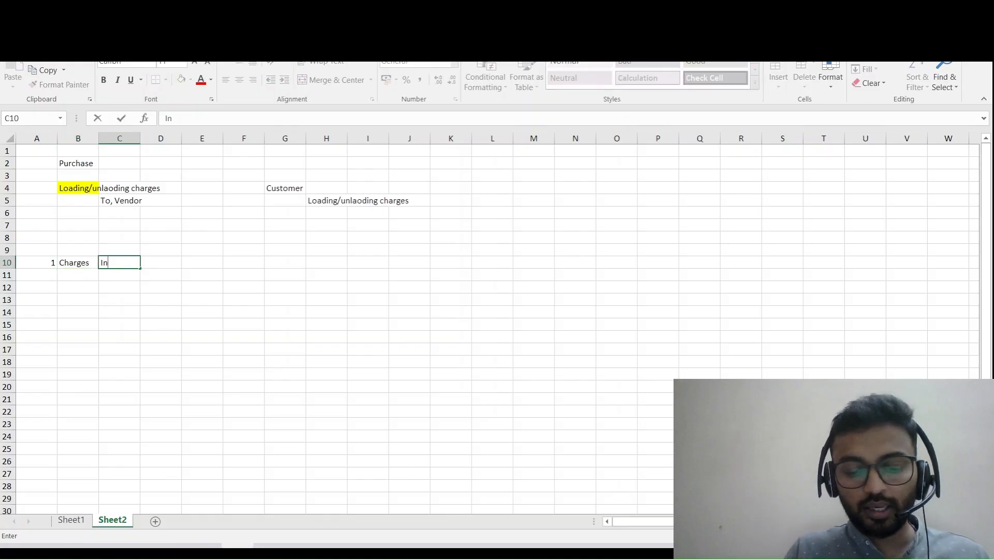
type("ternal charges")
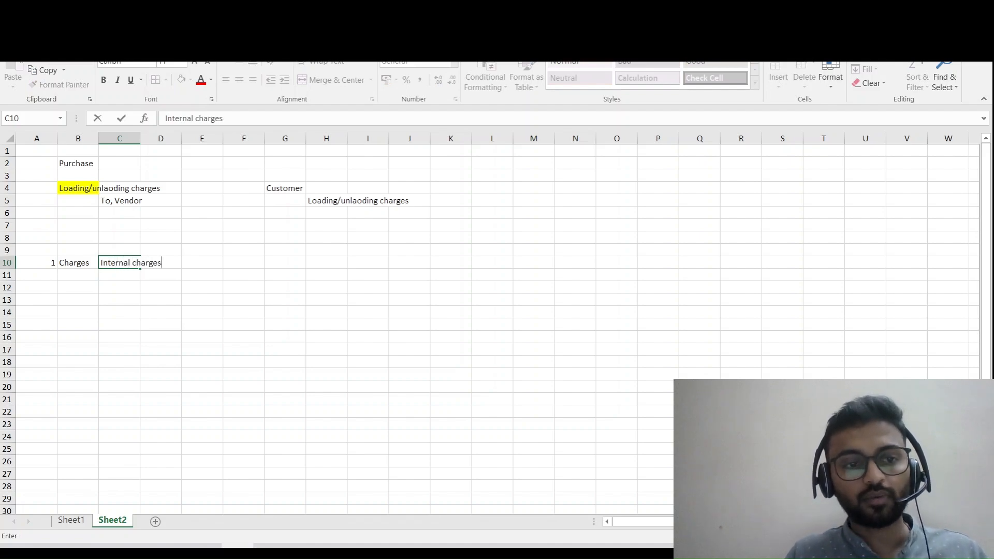
key("Return")
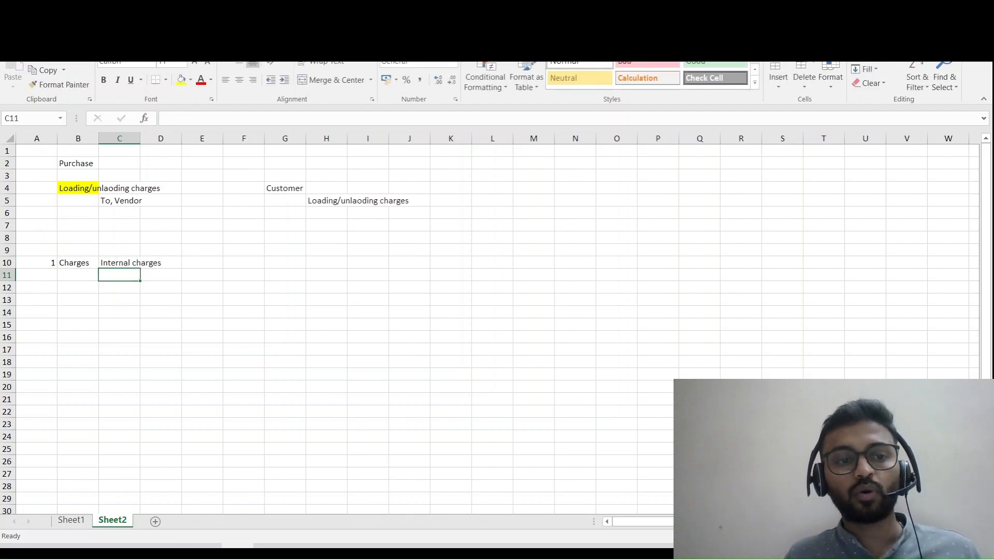
key("ctrl+Page_Up")
key("ctrl+Page_Down")
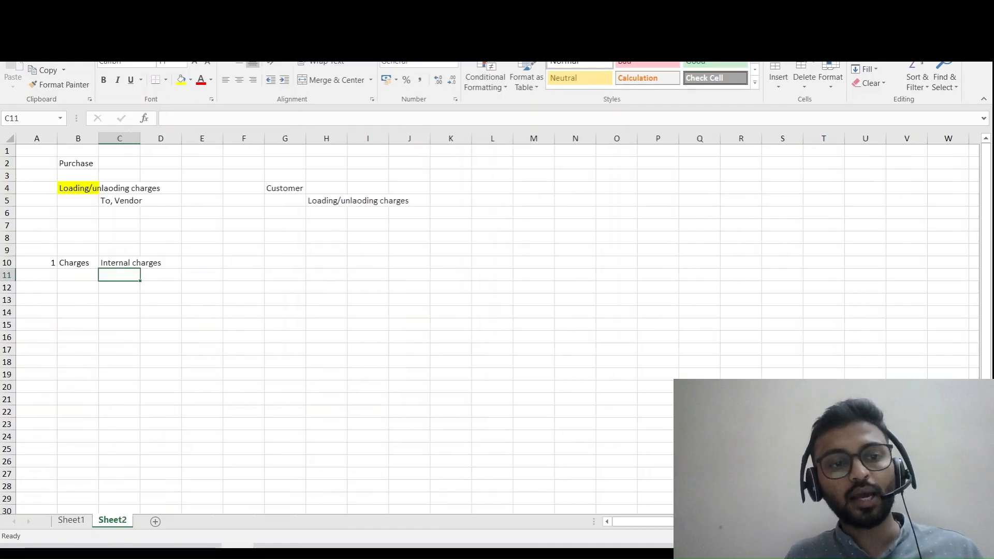
- Make the "Internal charges" text in cell C10 bold
key("Up")
key("ctrl+b")
key("Down")
key("Down")
key("Down")
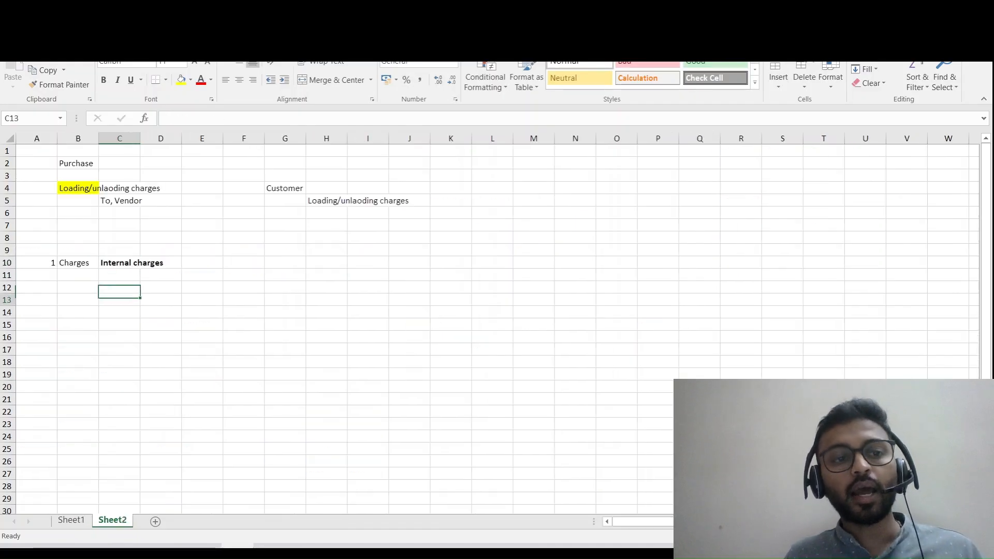
- Enter the debit line "Inventory Ac........ Dr" in cell B12 under the internal charges heading
key("Left")
key("Up")
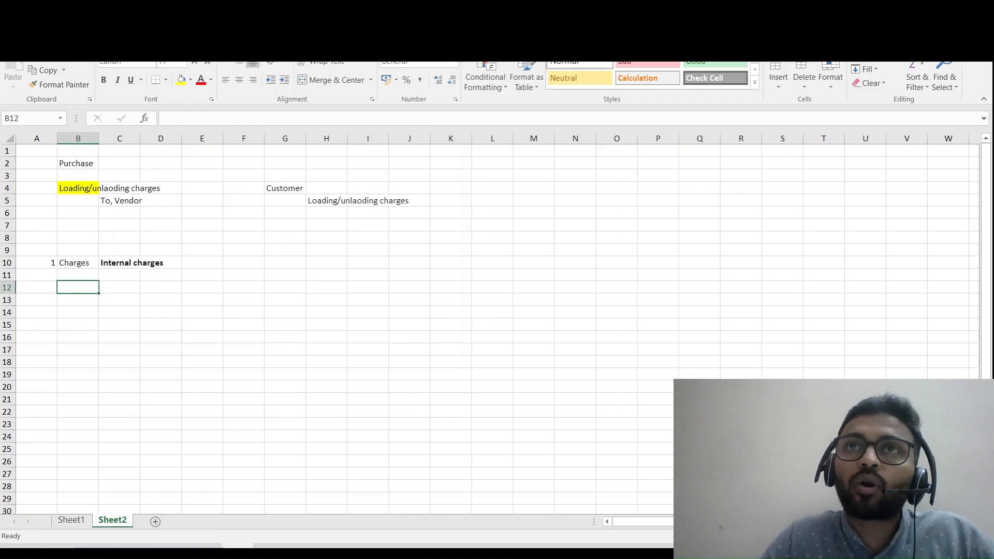
type("In")
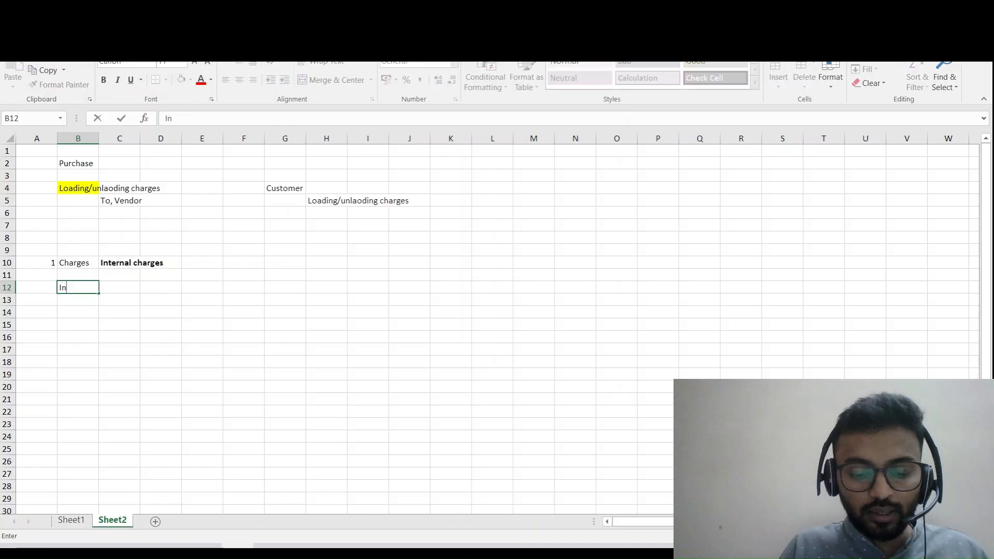
type("ventory")
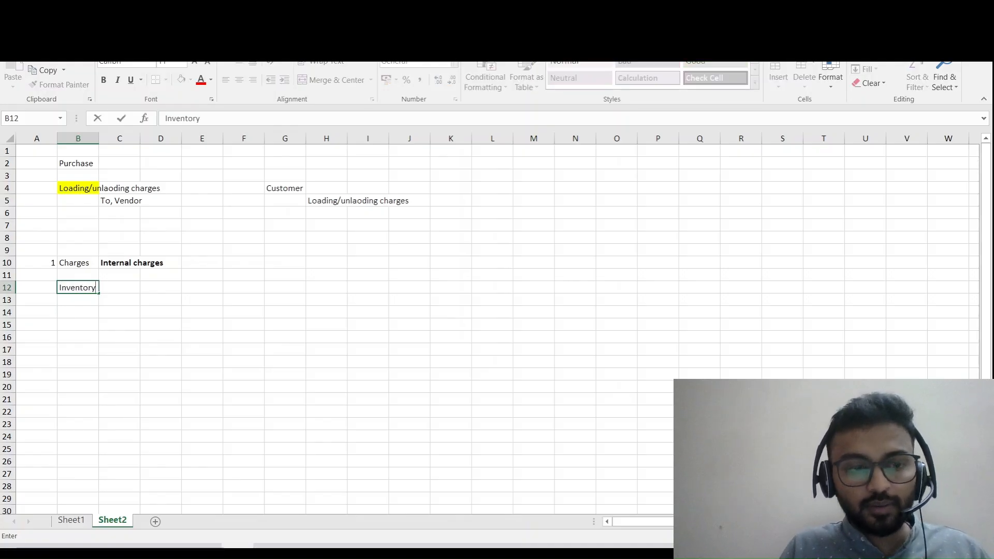
type(" Ac")
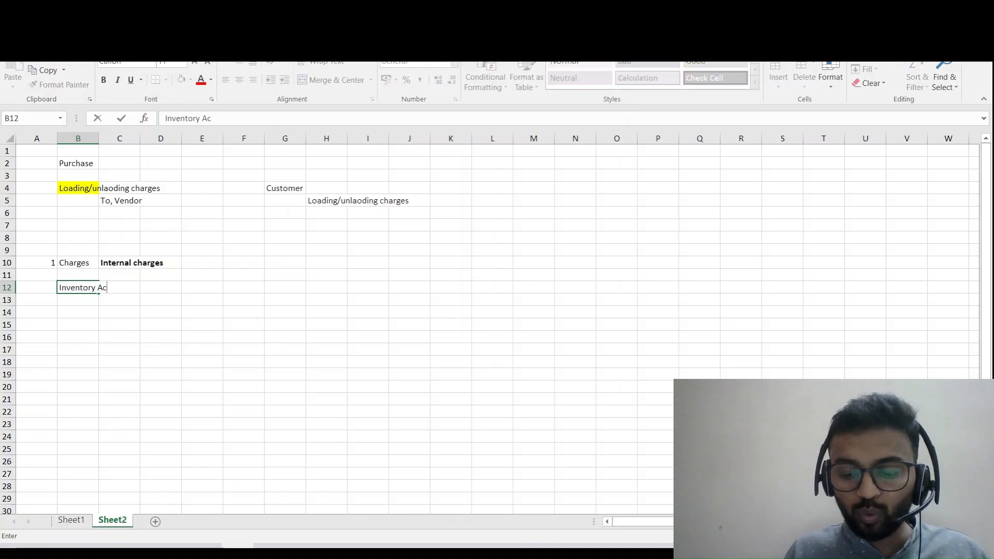
type("........ F")
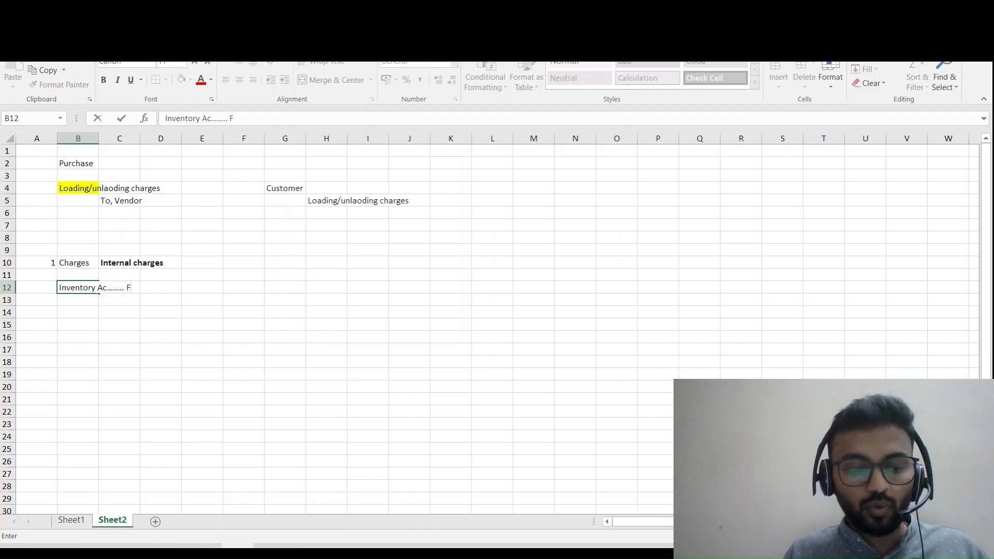
key("BackSpace")
type("Dr")
key("Return")
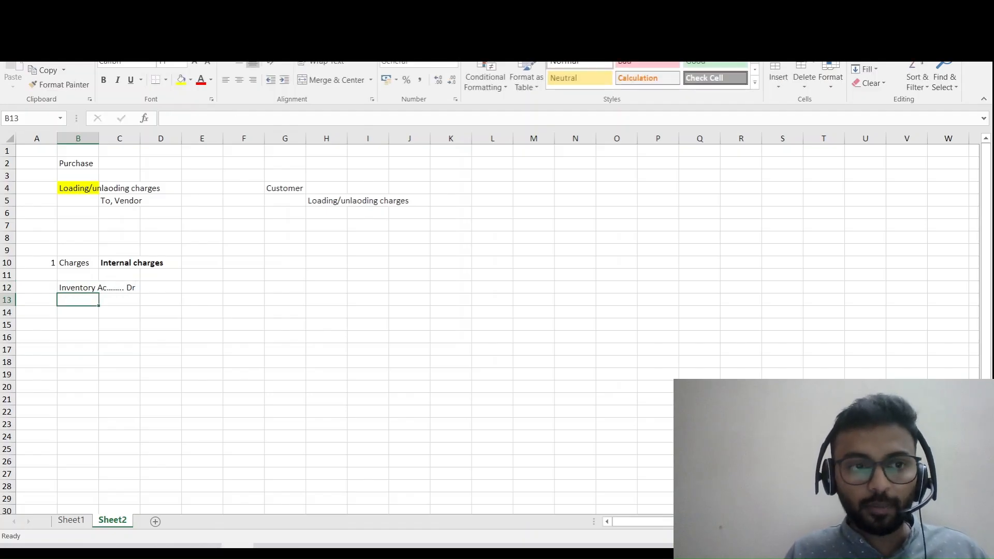
- Copy the "To, Vendor" credit line from cell C5 into cell C13 below the inventory debit
key("Up")
key("Up")
key("Up")
key("Up")
key("Up")
key("Up")
key("Up")
key("Up")
key("Up")
key("Up")
key("Up")
key("Down")
key("Down")
key("Down")
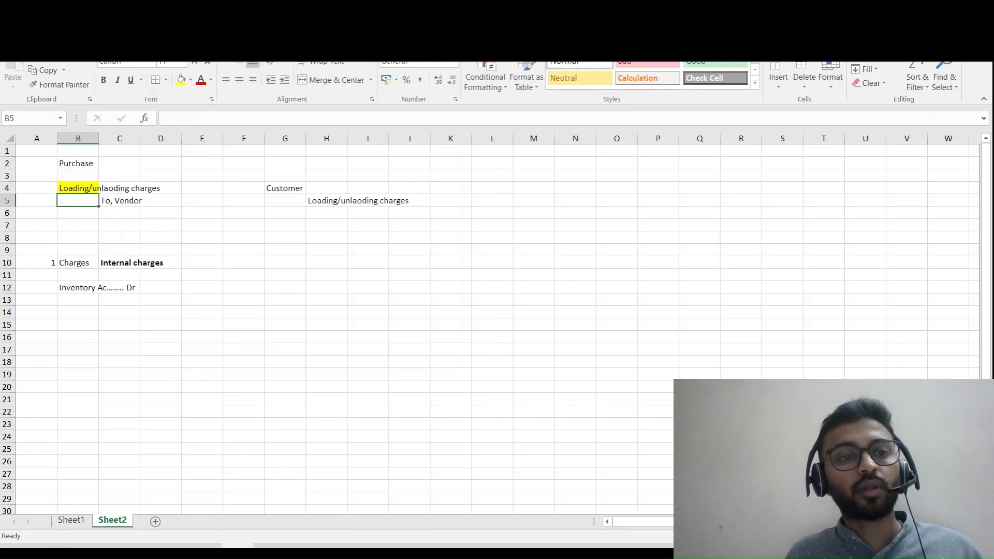
key("Right")
key("ctrl+c")
key("Down")
key("Down")
key("Down")
key("Down")
key("Down")
key("Down")
key("Down")
key("Down")
key("Return")
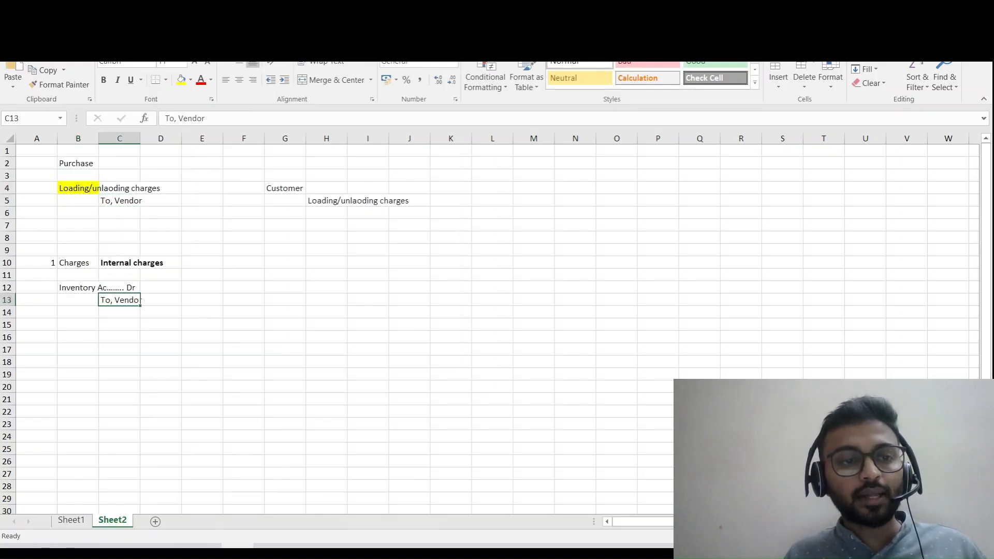
key("Up")
key("Up")
key("Up")
key("Left")
key("Down")
key("Down")
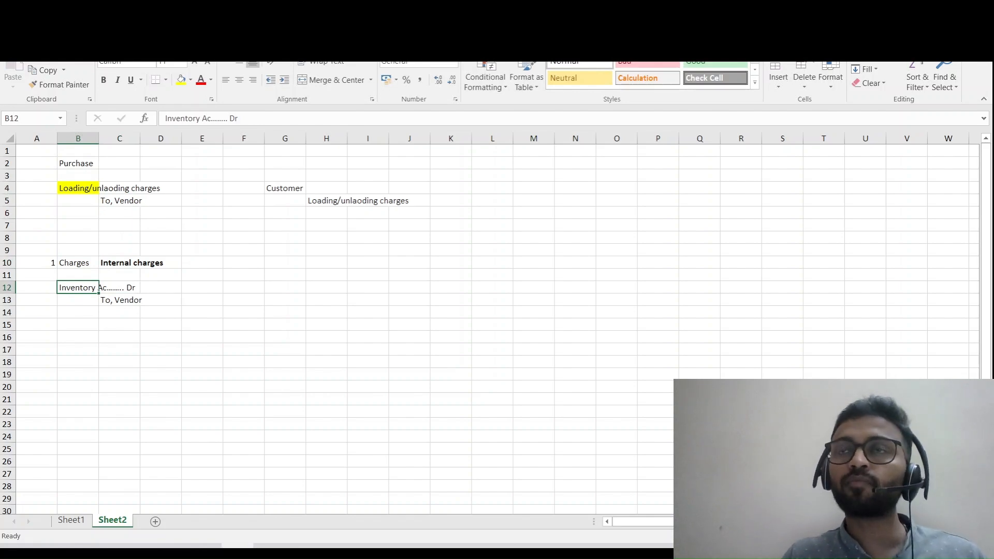
- Enter the cost type "Direct" in cell H12, on the same row as the inventory entry
key("Right")
key("Right")
key("Right")
key("Right")
key("Right")
key("Right")
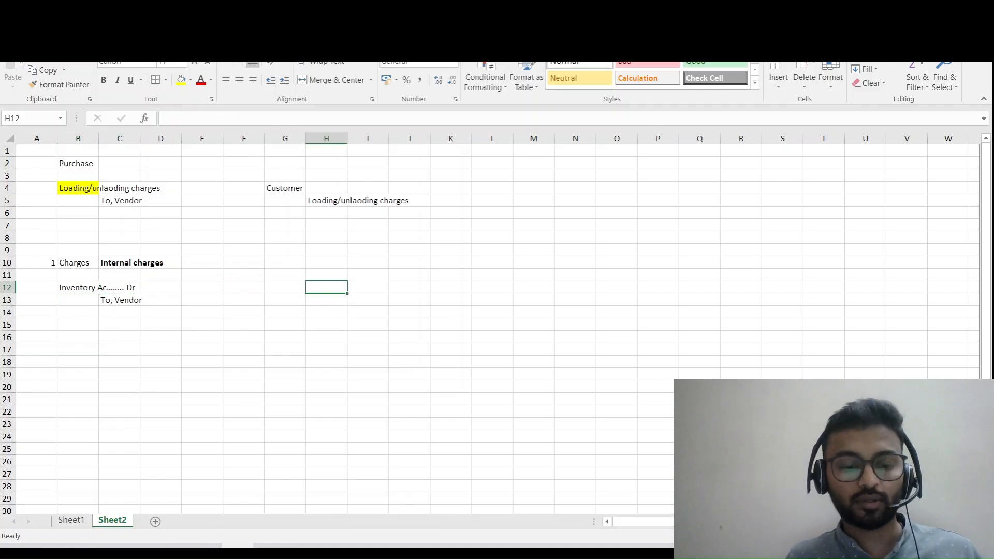
type("Direct")
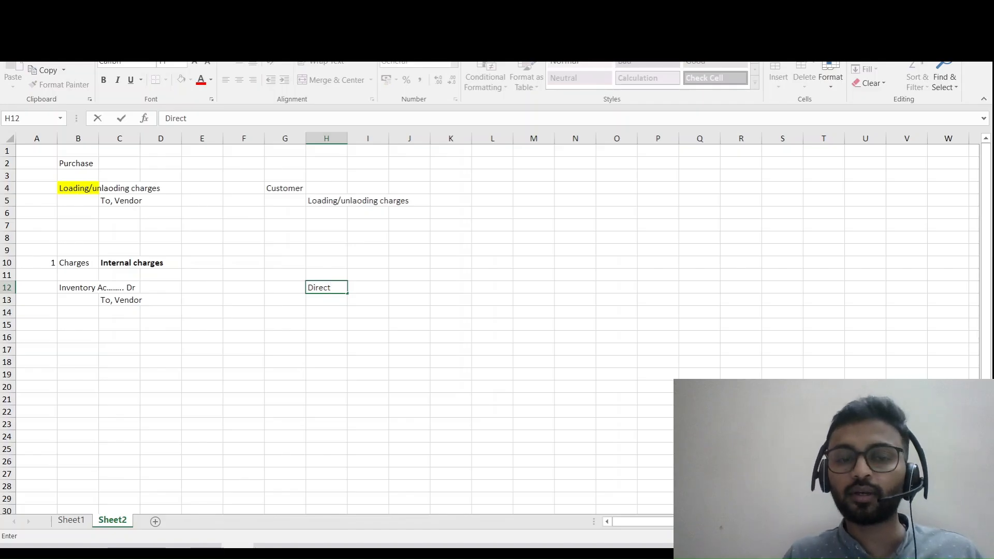
- Enter the cost type "Indirect" in cell H16, four rows below Direct
key("Down")
key("Down")
key("Down")
key("Down")
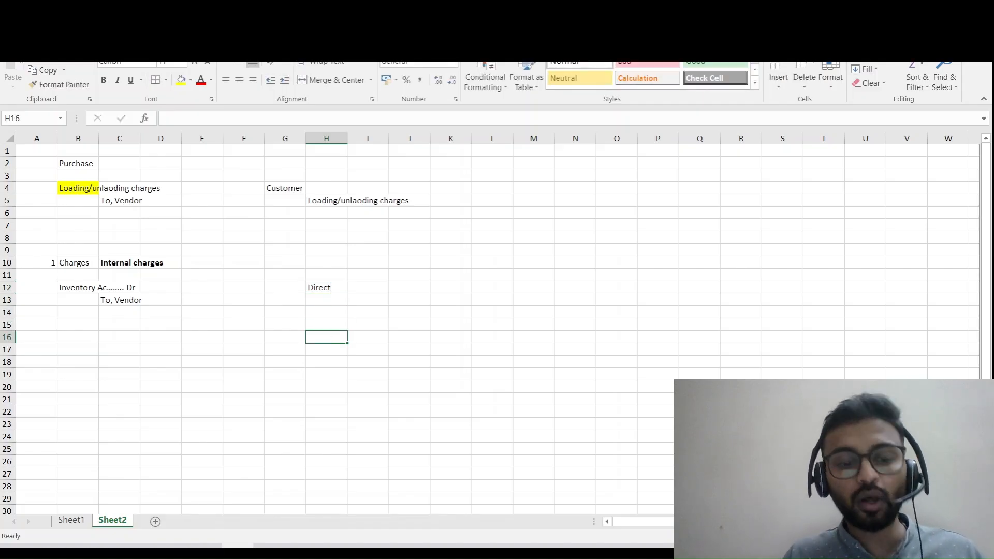
type("A")
key("BackSpace")
type("Ind")
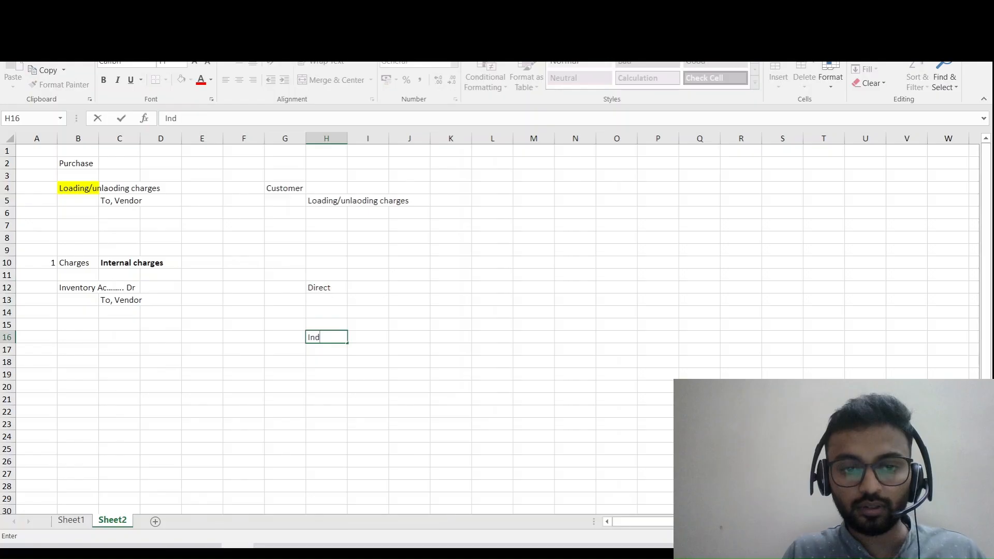
type("irect")
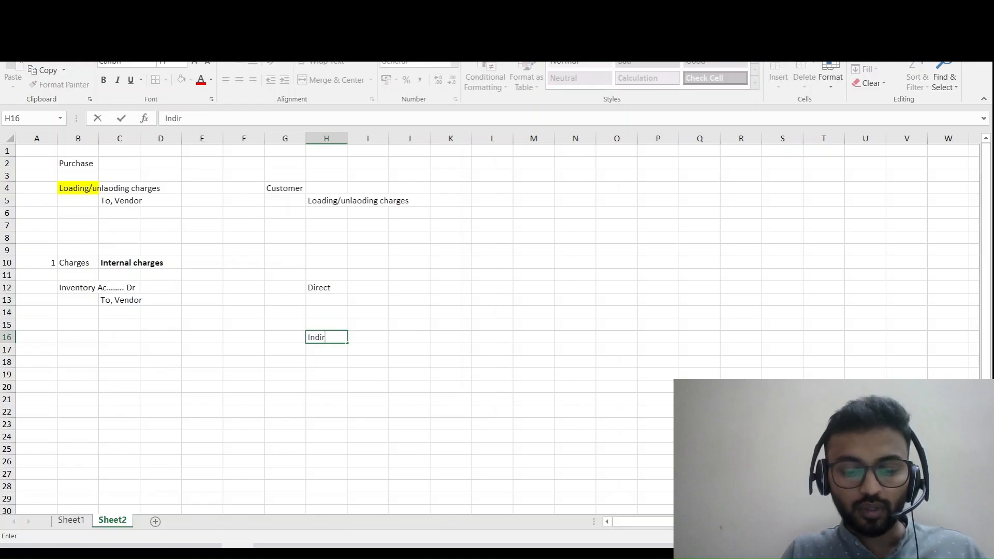
key("Return")
- Enter "Internal charges" in cell I12 next to the Direct label
key("Up")
key("Up")
key("Up")
key("Up")
key("Up")
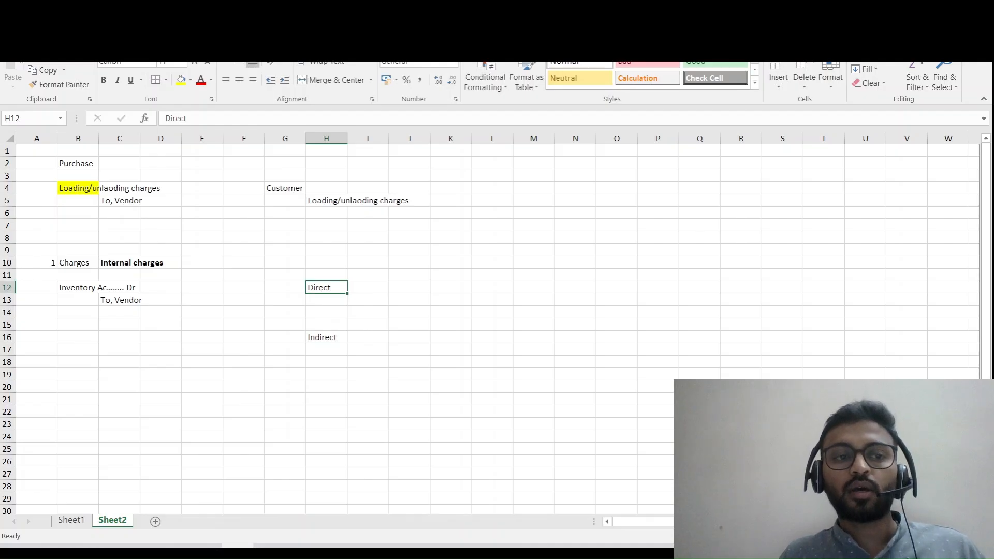
key("Right")
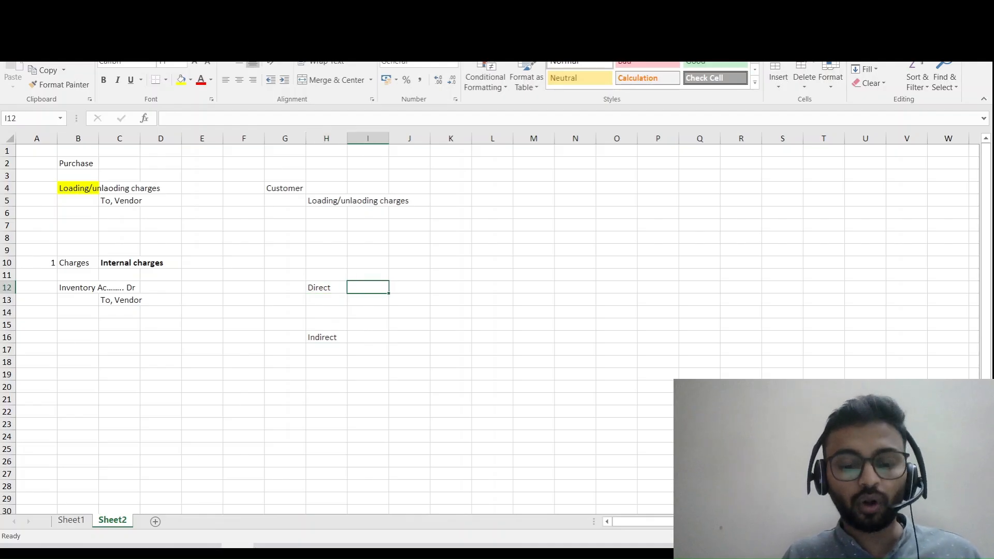
type("Intern")
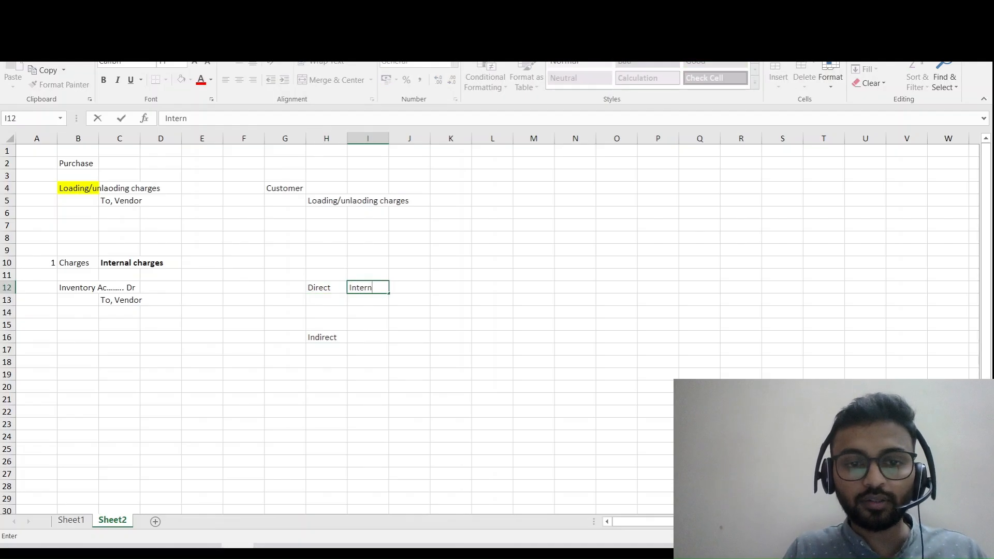
type("al charges")
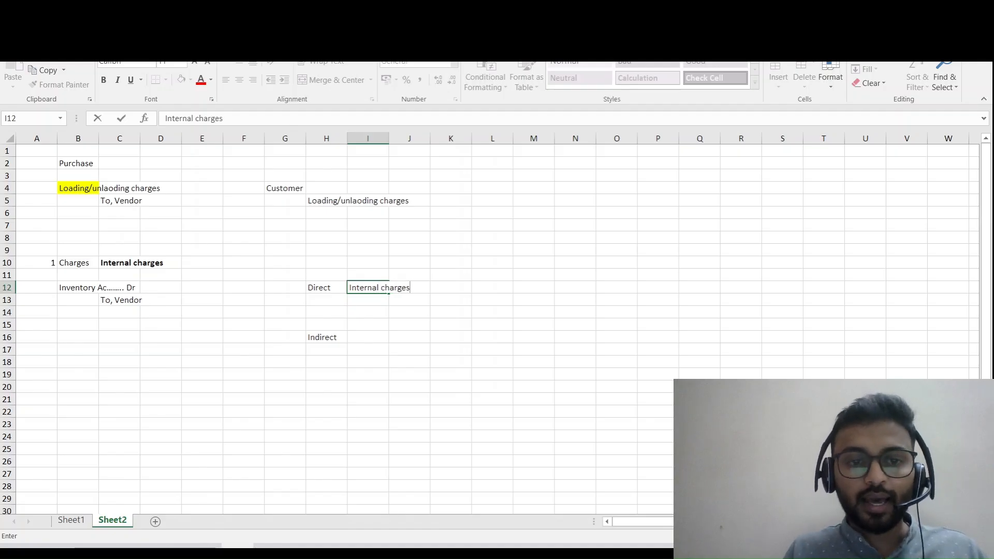
key("Return")
- Enter "External Charges" in cell I16 next to the Indirect label
key("Down")
key("Down")
key("Down")
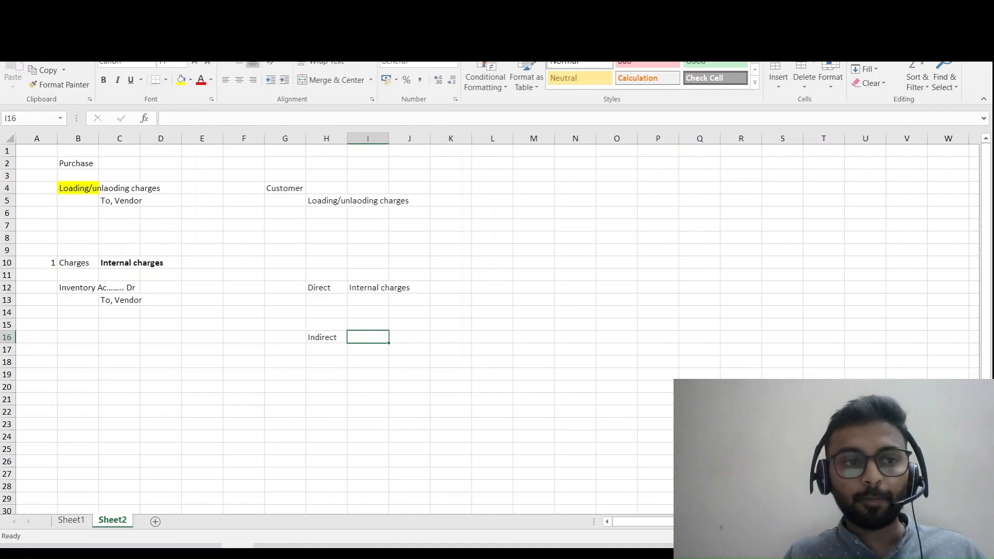
type("Extern")
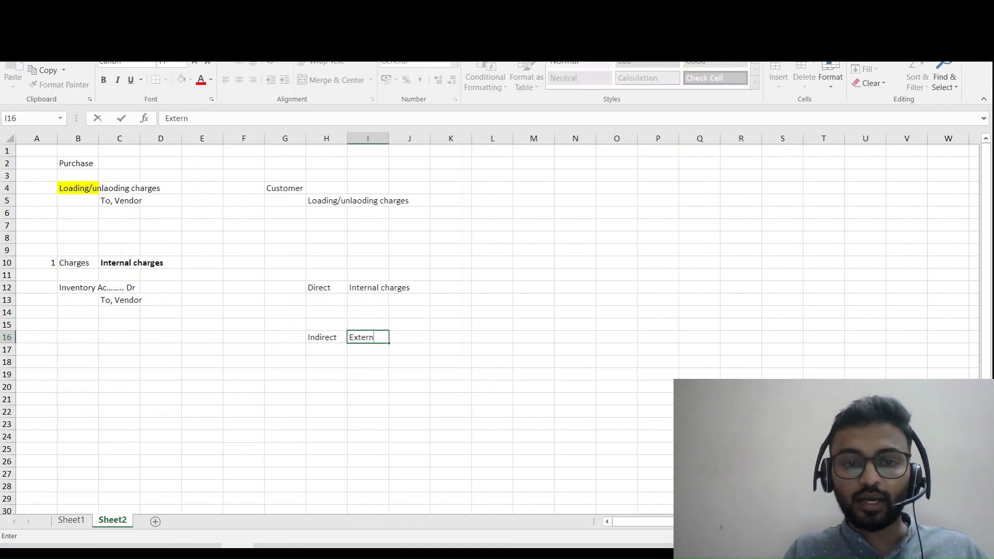
type("al Charges")
key("Return")
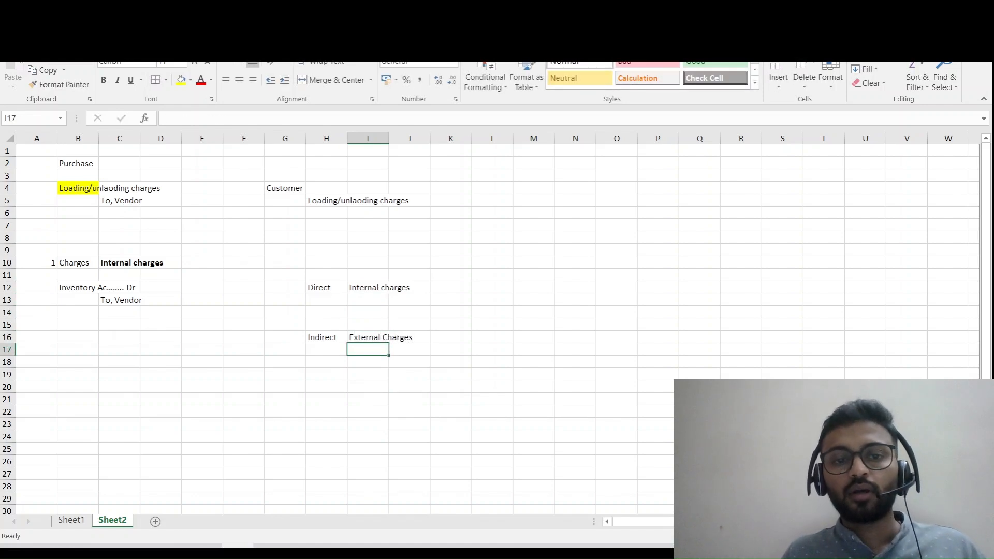
- Enter the abbreviations "DM", "DL" and "DE" in cells L12 to L14, starting on the Direct row
key("Up")
key("Up")
key("Up")
key("Up")
key("Up")
key("Left")
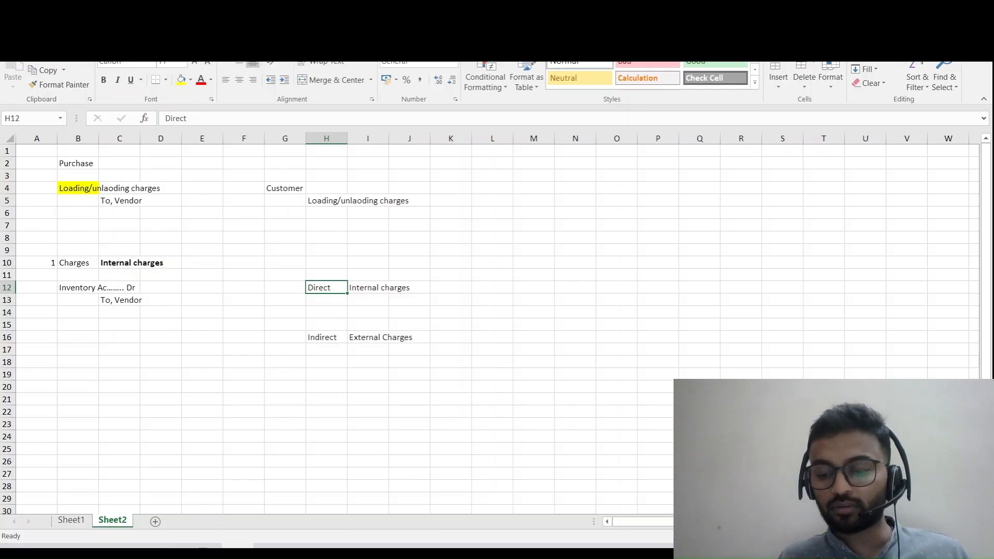
key("Right")
key("Right")
key("Right")
key("Right")
key("Right")
key("Right")
key("Right")
key("Left")
key("Left")
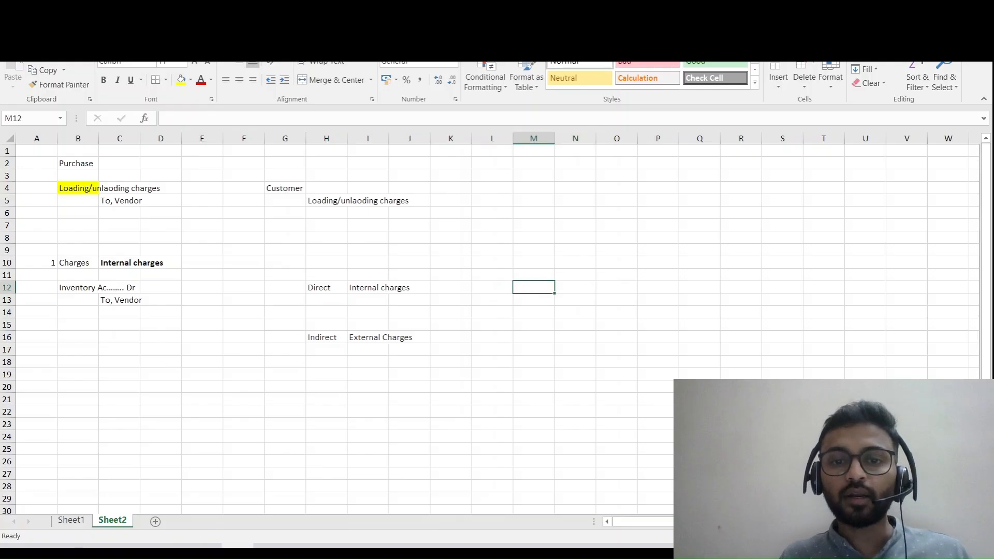
key("Left")
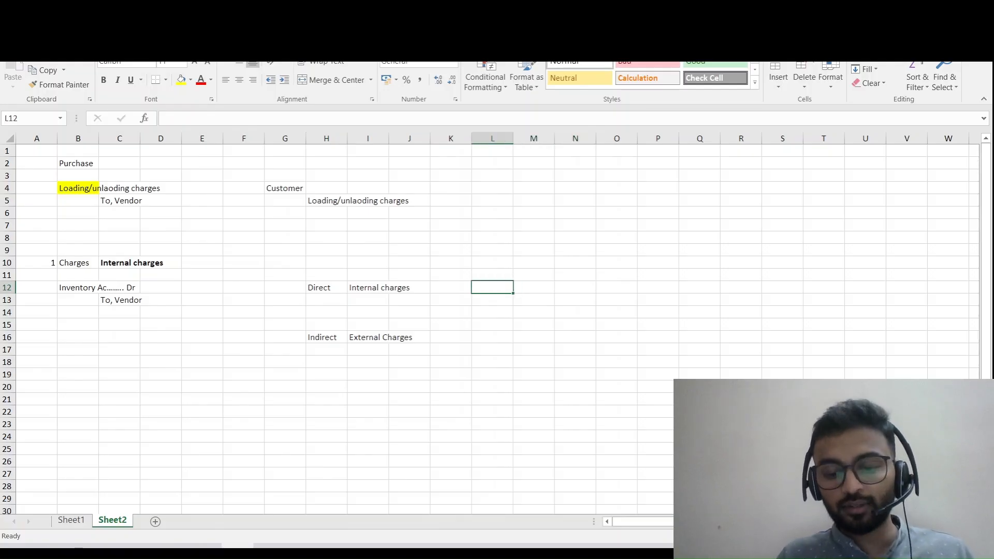
type("DM")
key("Return")
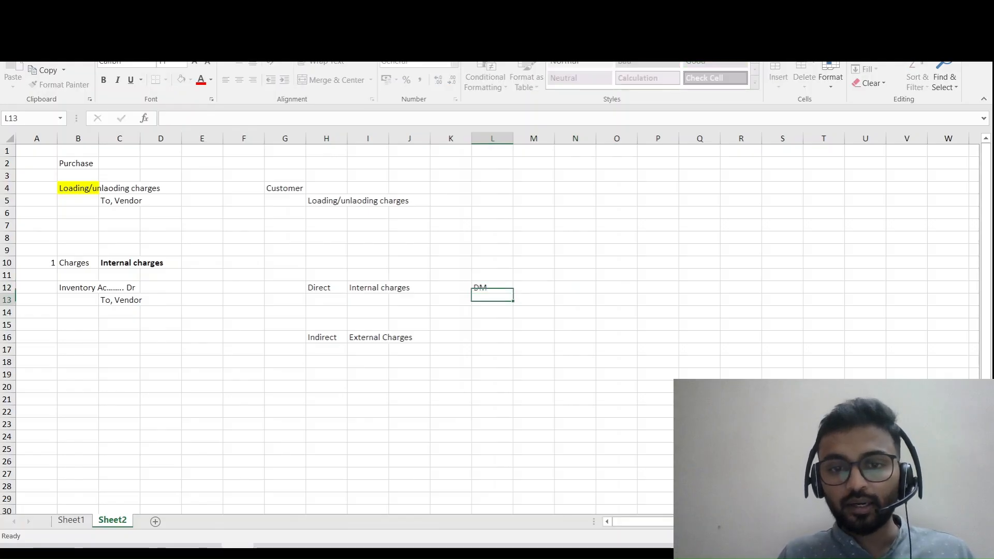
type("DL")
key("Return")
type("DE")
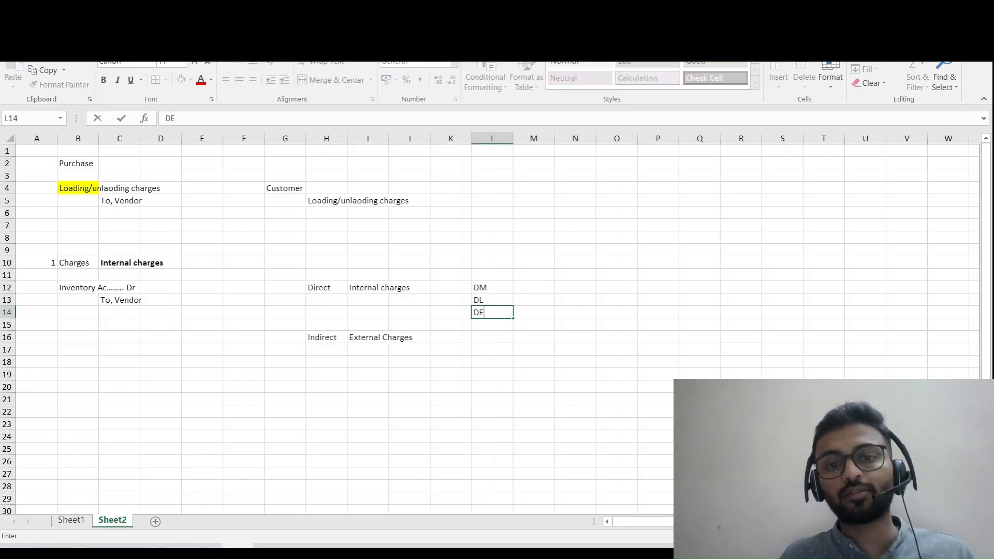
key("Return")
- Make the DE entry in L14 bold and enter "Loading" beside it in M14
key("Up")
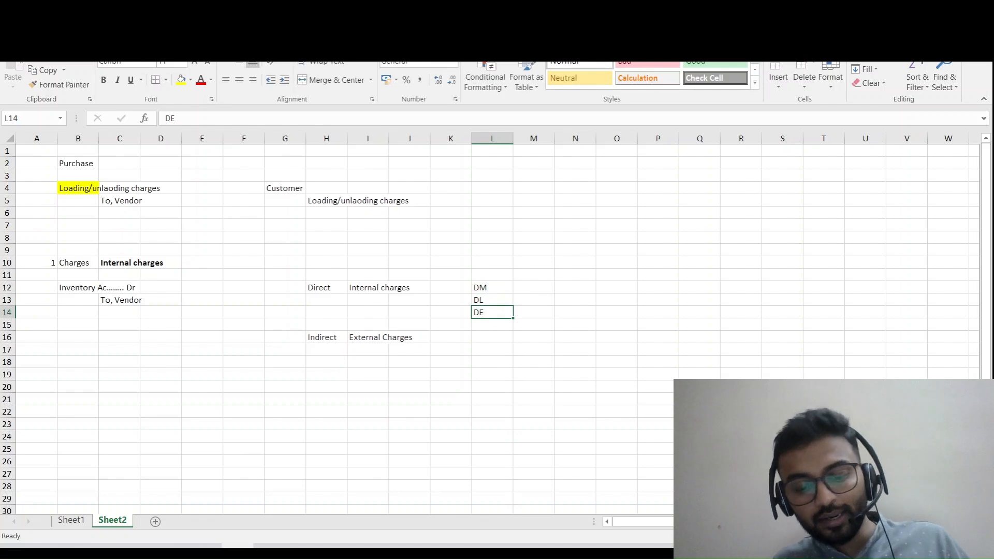
key("ctrl+b")
key("Right")
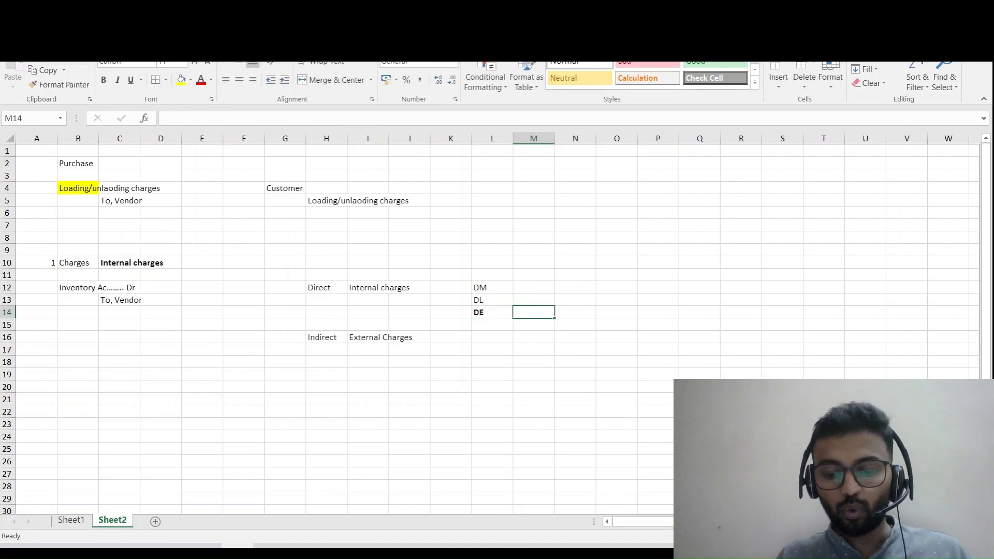
type("Loading")
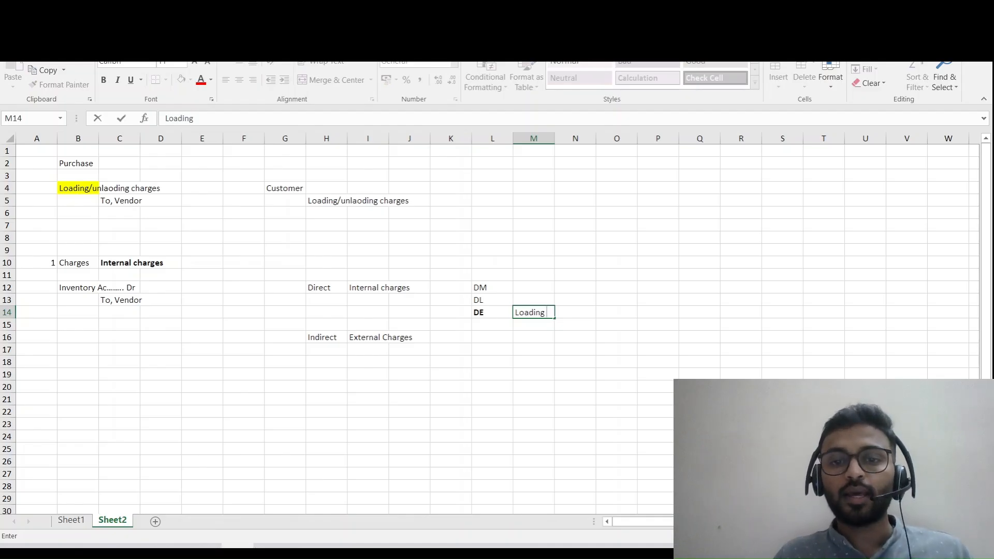
key("Down")
key("Down")
- Enter "IE" in cell L17 below the Indirect row and "Loading" next to it in M17
key("Left")
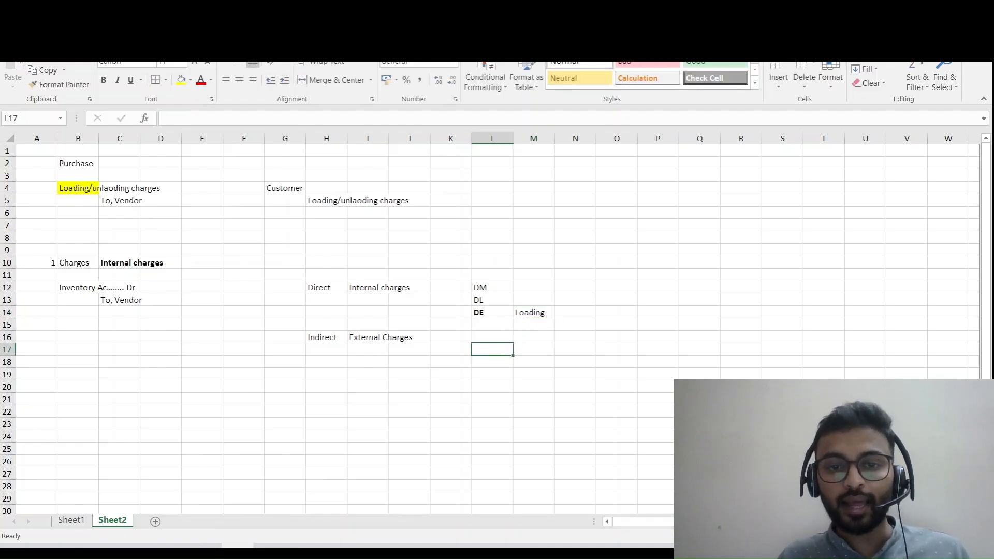
type("IE")
key("Tab")
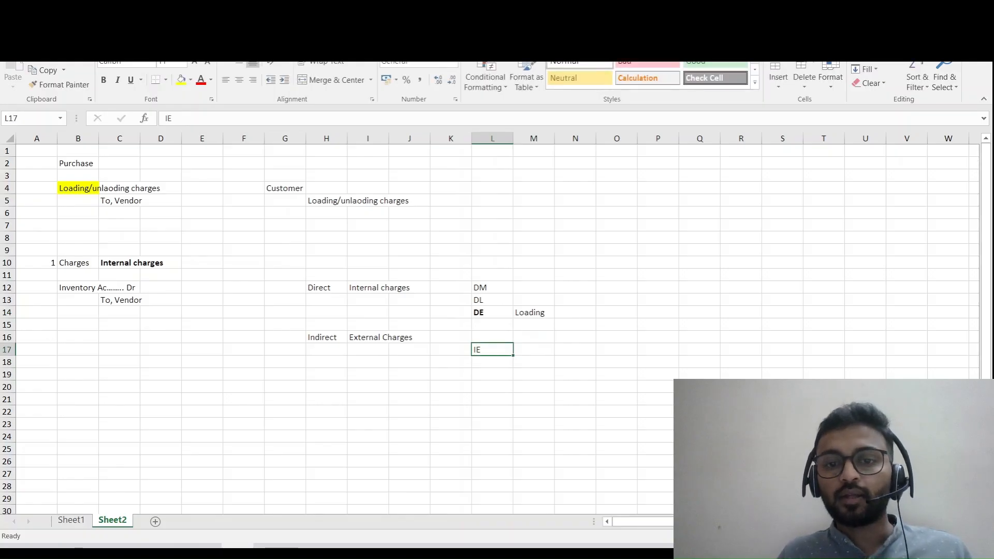
type("Loading")
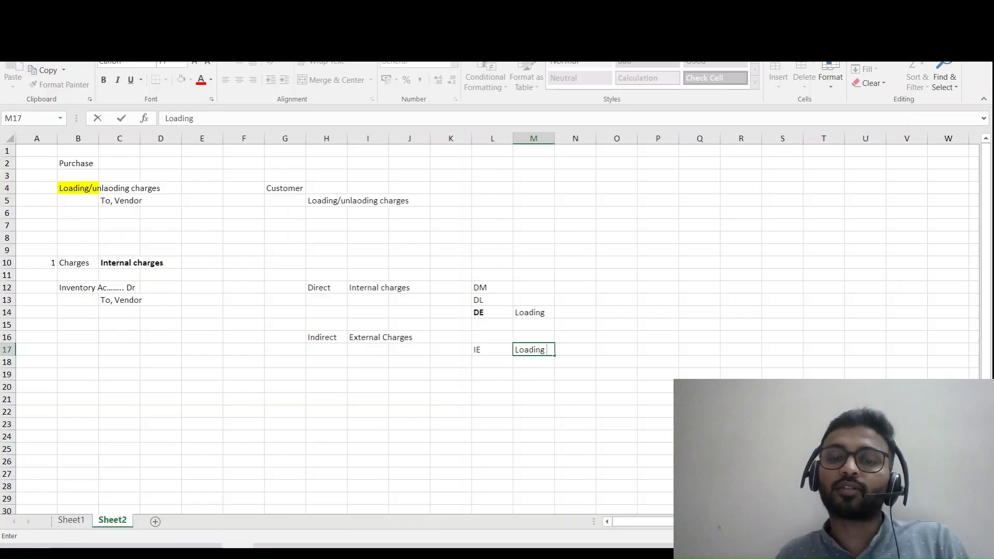
key("Return")
- Switch to Sheet1 and examine the AC price in the Indirect cost\External cost table
key("ctrl+Page_Up")
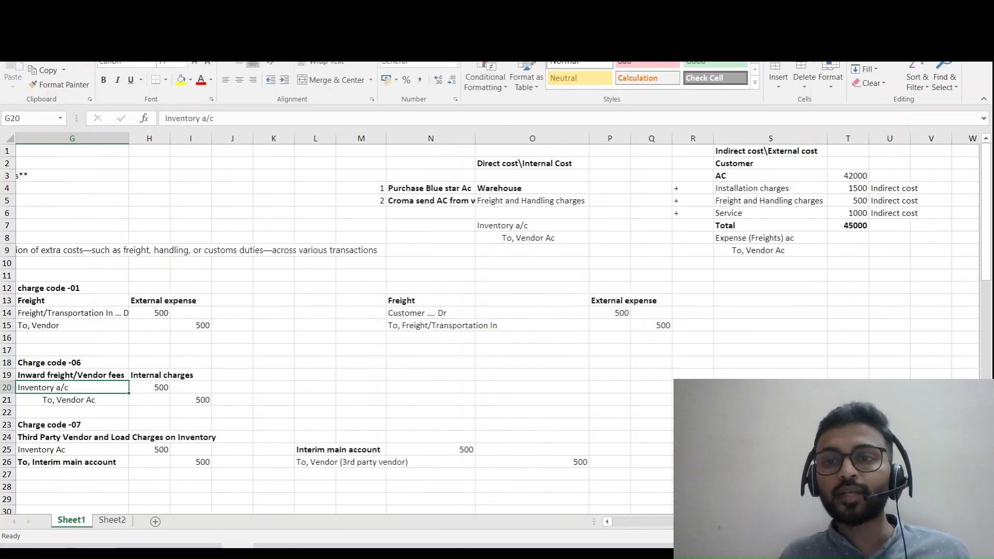
key("Down")
key("Down")
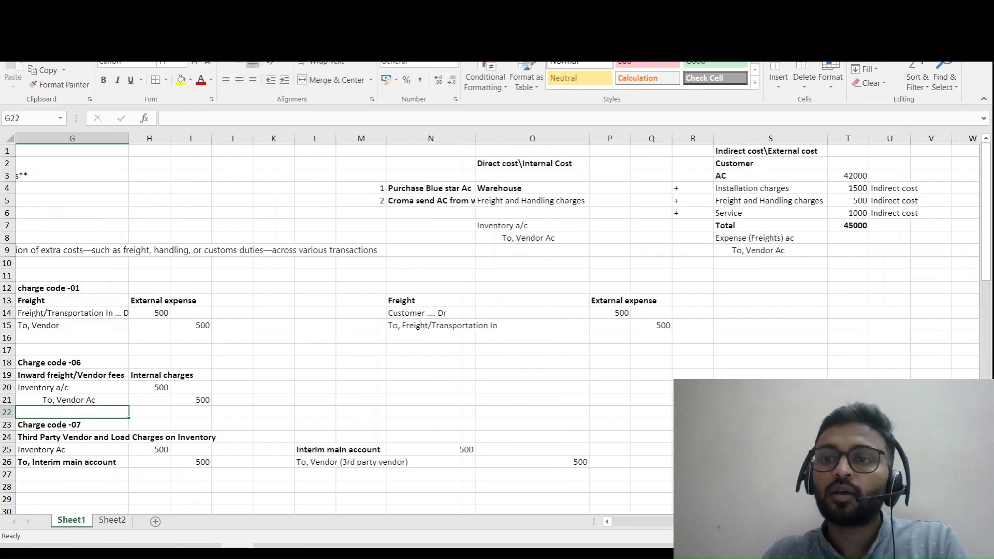
left_click(770, 177)
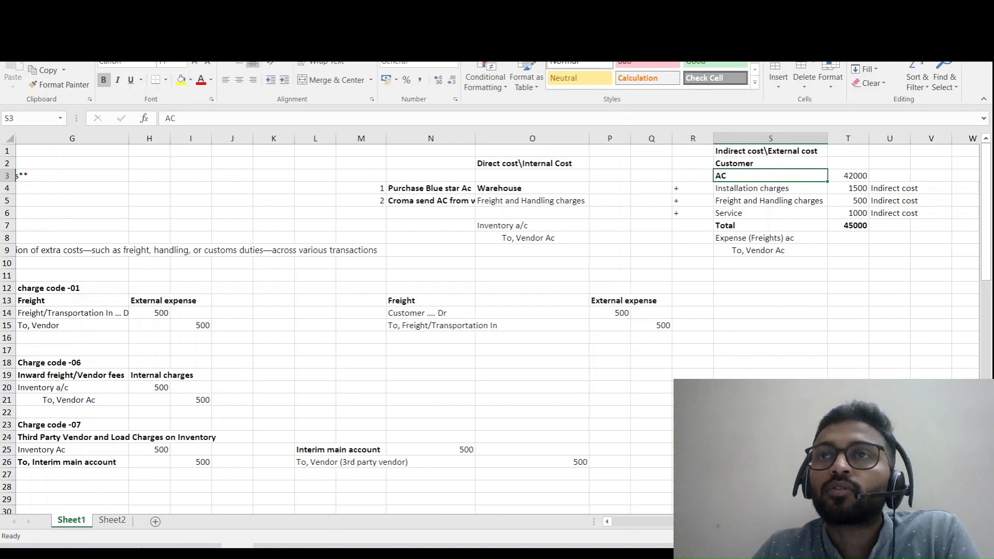
double_click(853, 176)
left_click_drag(853, 176, 868, 176)
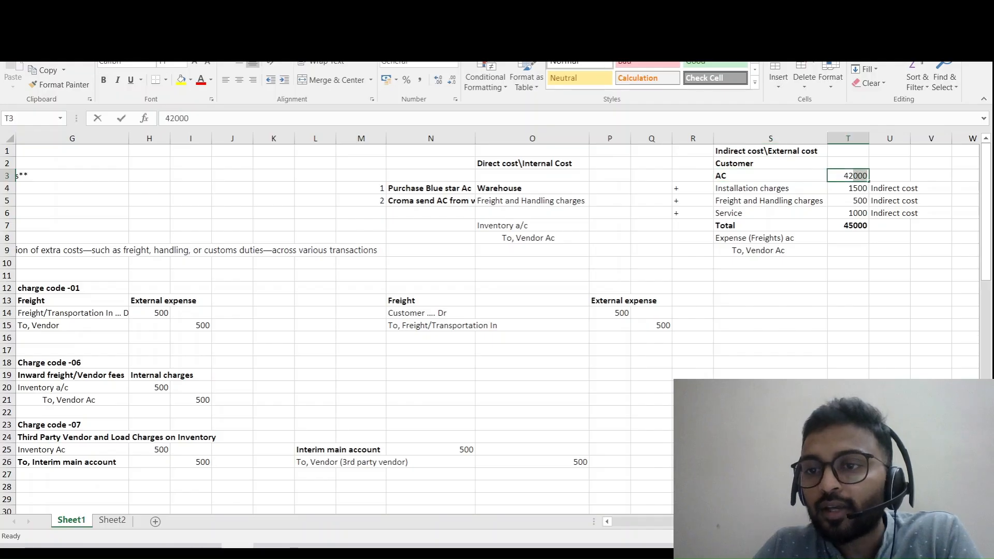
key("Escape")
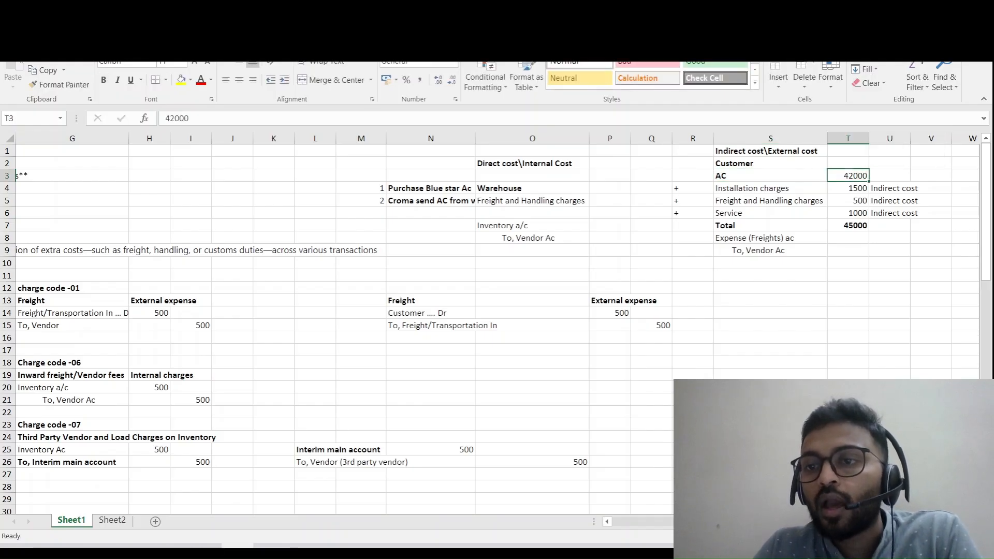
- Examine the installation, freight and handling, and service charge rows in the customer's indirect cost table
left_click(848, 238)
left_click(771, 188)
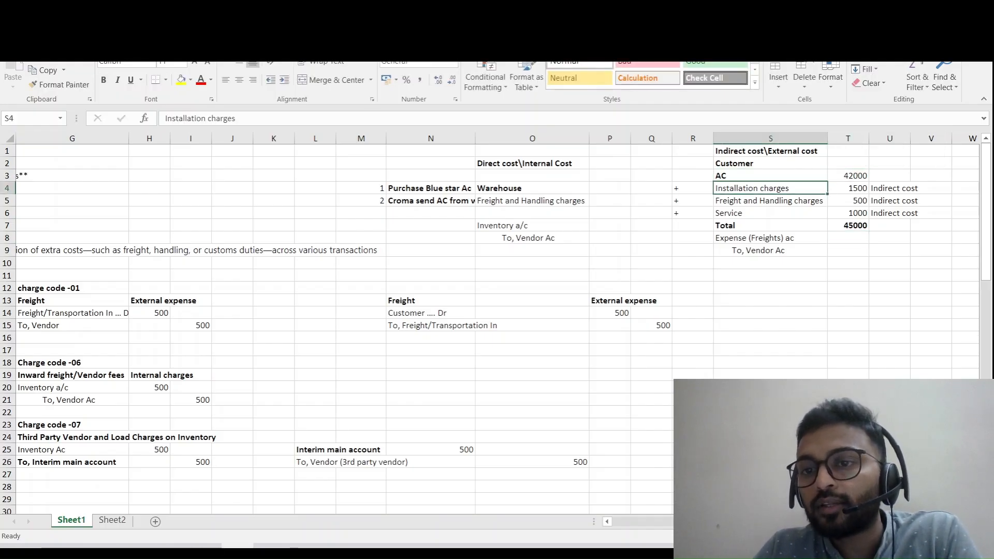
left_click(770, 200)
left_click(770, 214)
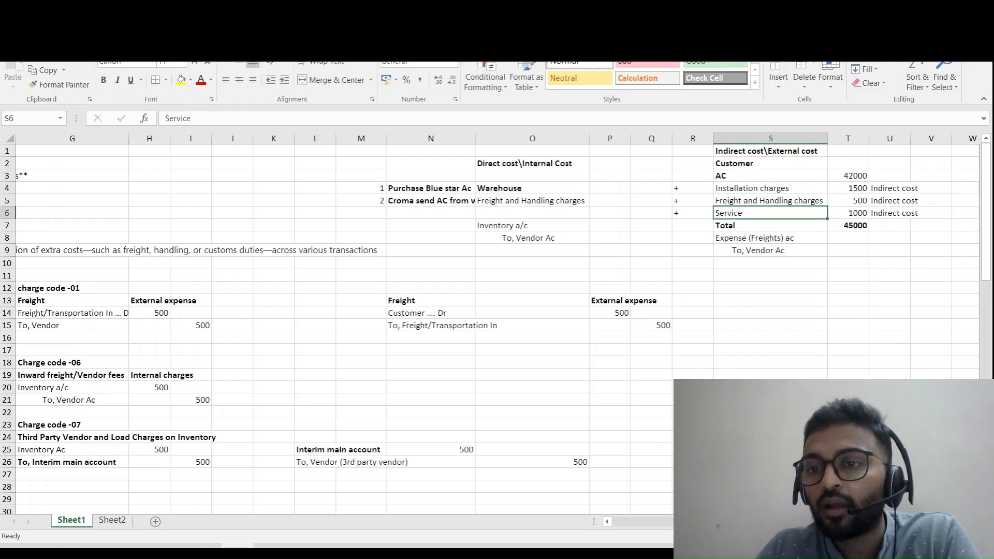
left_click(770, 189)
left_click(848, 189)
left_click(771, 201)
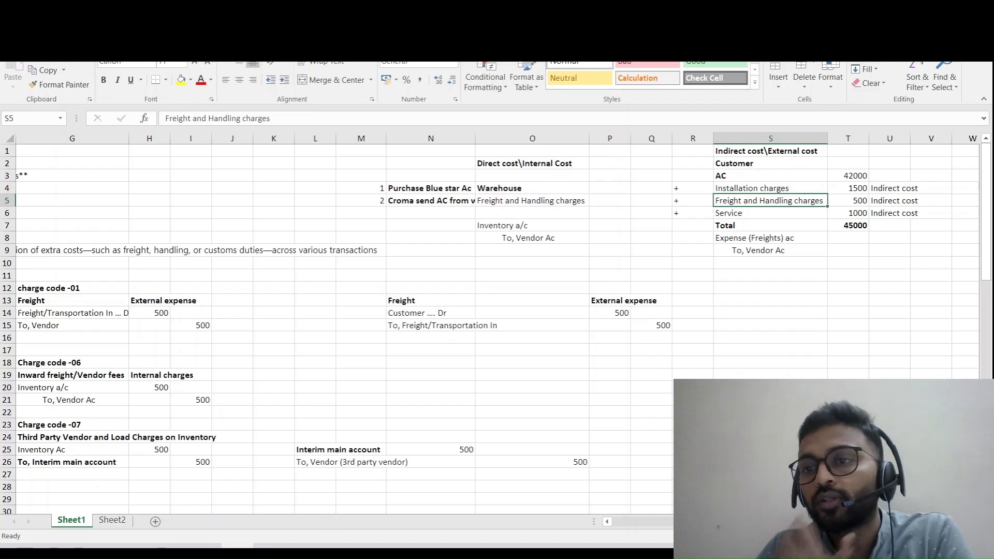
left_click(770, 214)
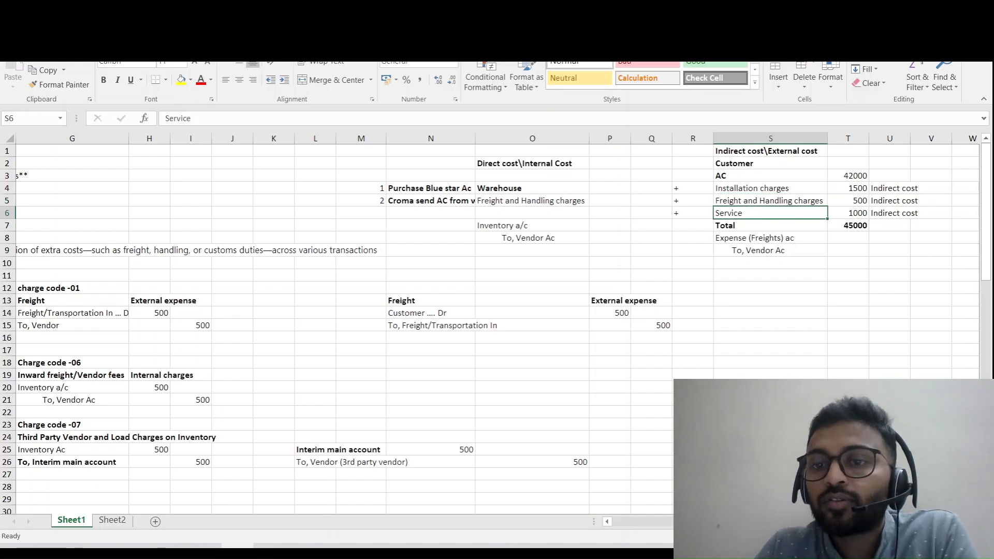
left_click(848, 226)
left_click(848, 213)
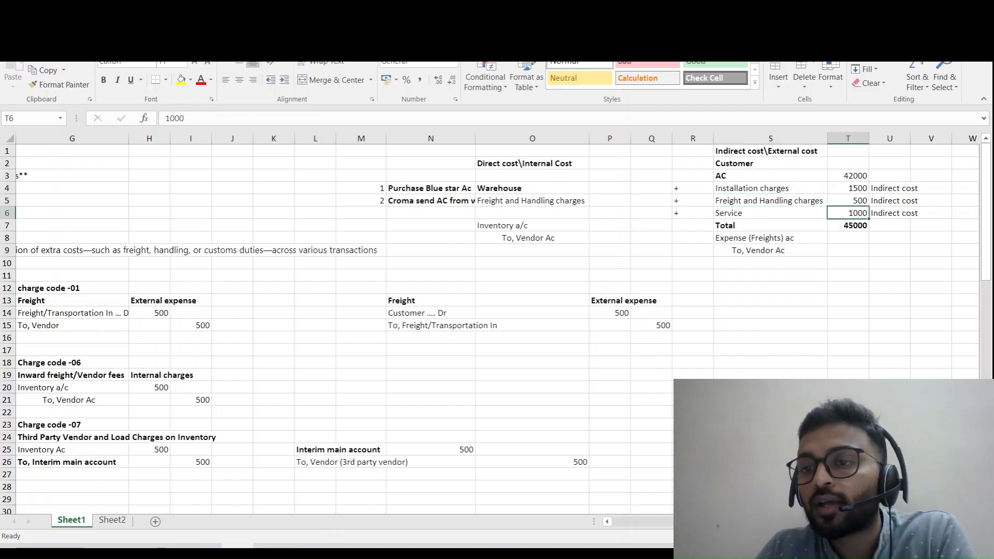
- Inspect the Total in cell T7 and the range its SUM formula covers
double_click(855, 226)
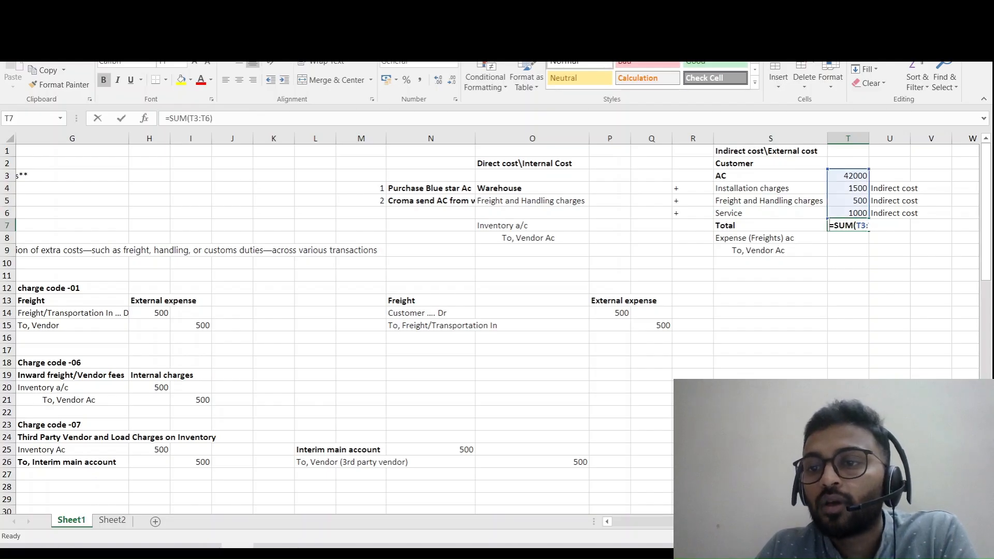
double_click(856, 226)
left_click(848, 288)
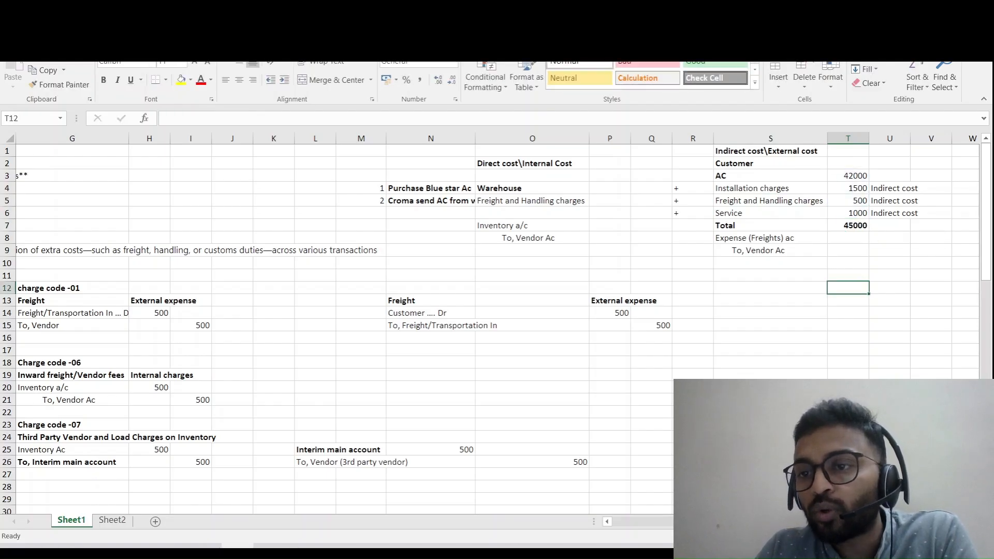
double_click(859, 225)
double_click(859, 226)
left_click_drag(865, 225, 881, 225)
left_click(889, 275)
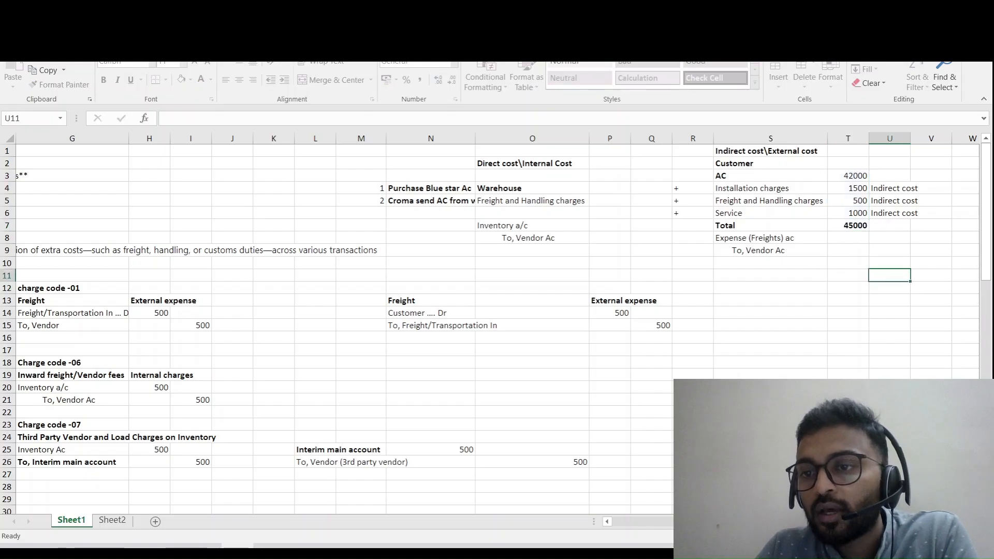
left_click_drag(792, 226, 849, 226)
left_click(864, 225)
left_click(848, 275)
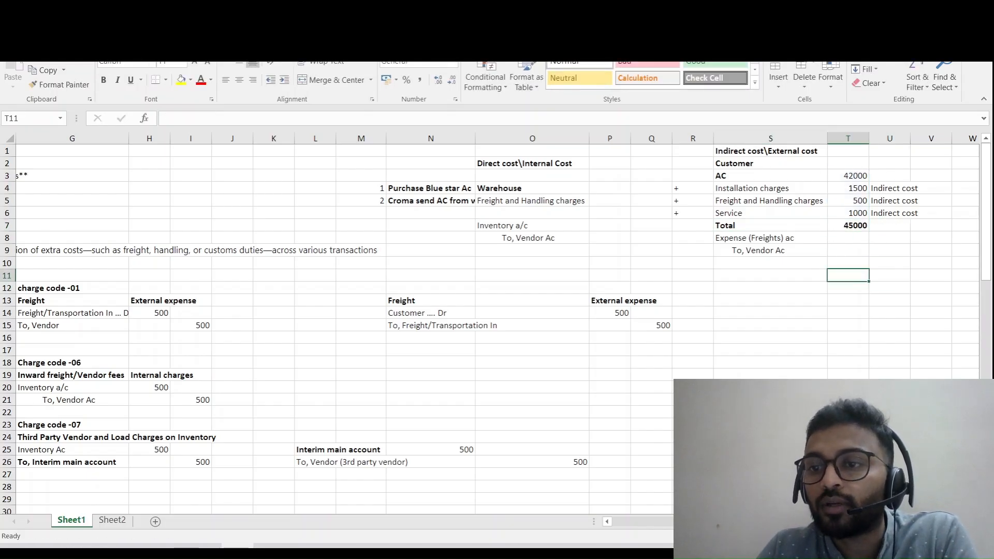
- Compare the AC price with the installation, freight and handling, and service amounts, and check the Direct cost\Internal Cost heading
left_click(848, 226)
left_click(848, 176)
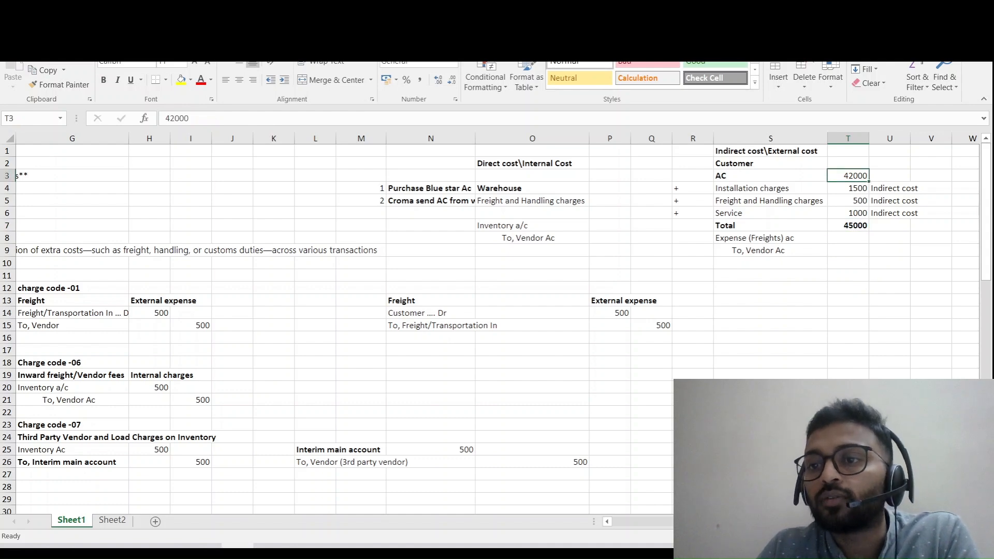
left_click_drag(848, 189, 848, 213)
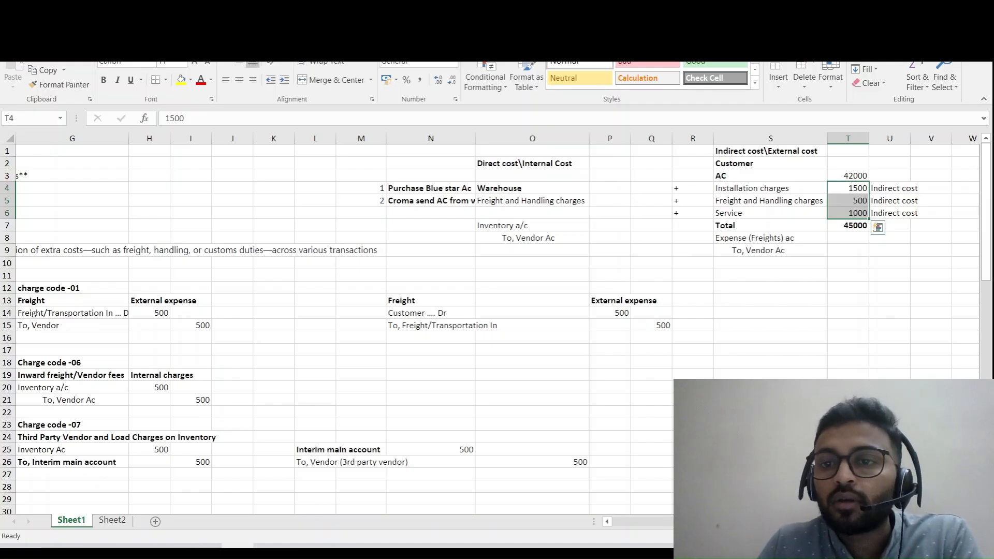
left_click(692, 163)
left_click(610, 163)
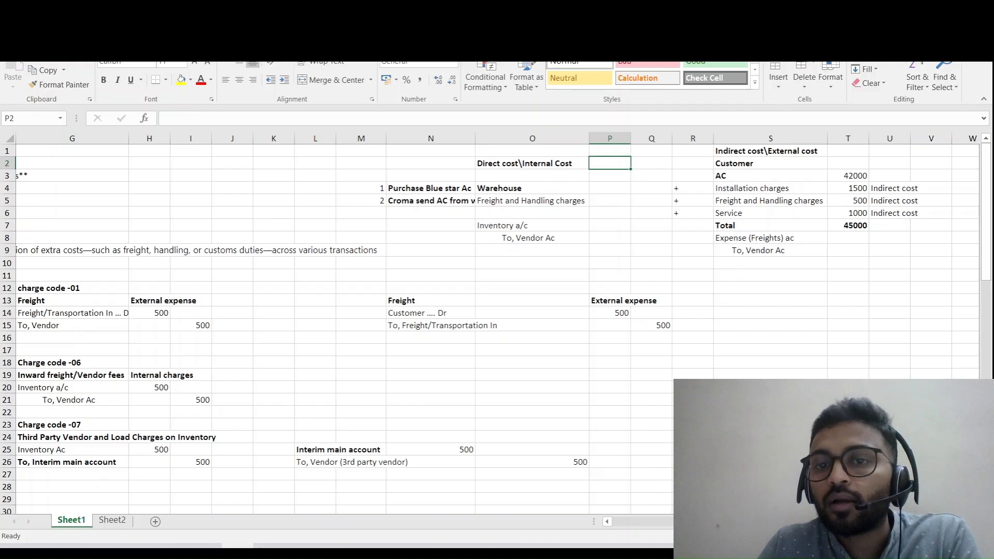
double_click(610, 163)
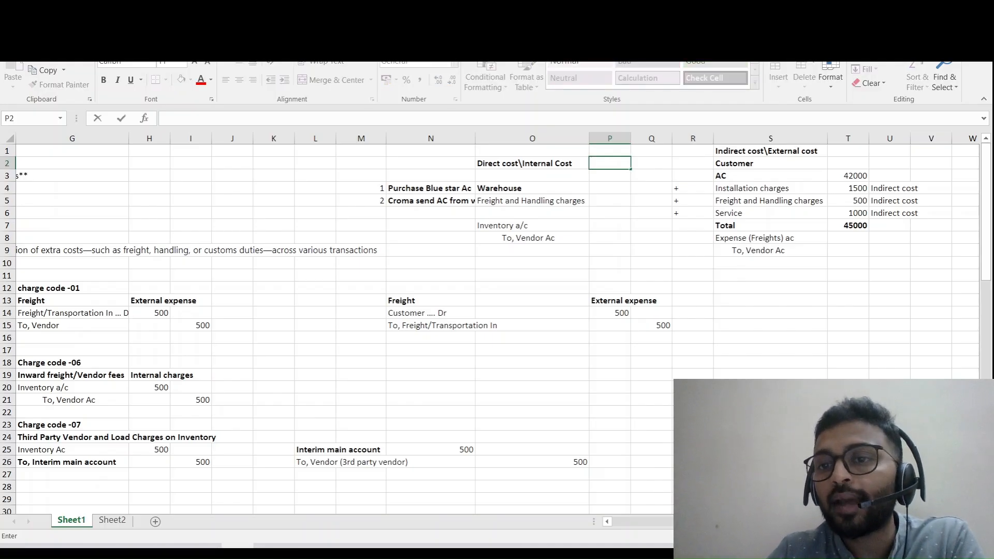
left_click_drag(770, 201, 848, 213)
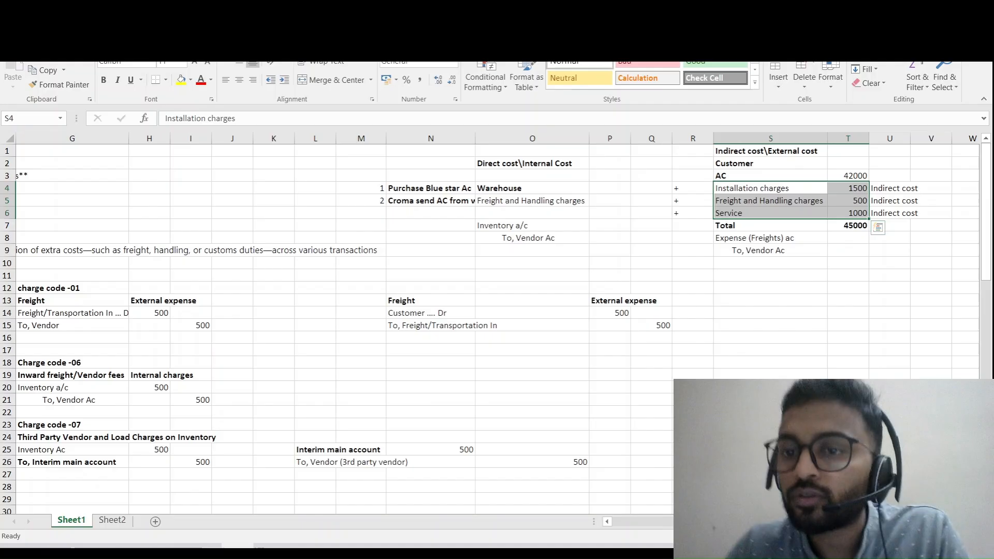
left_click(770, 188)
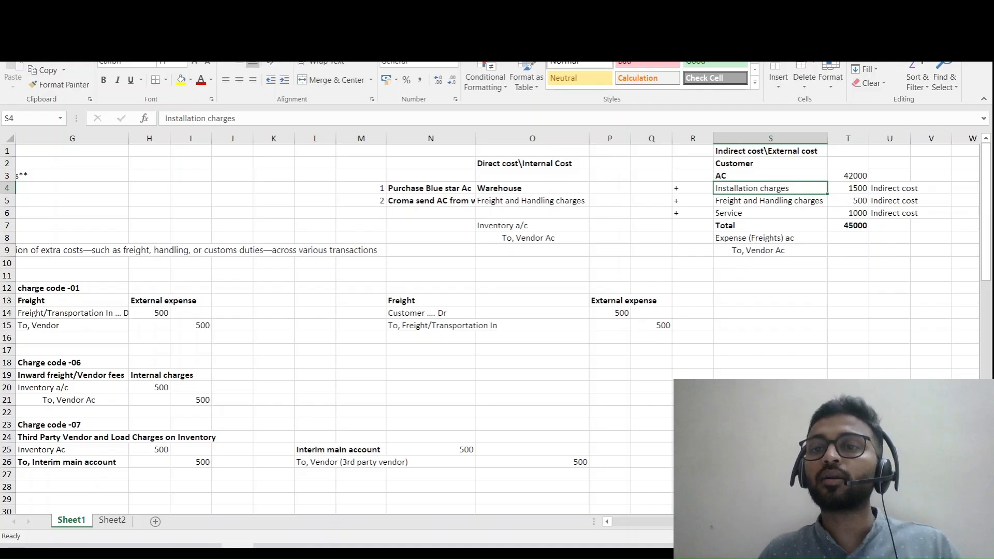
left_click(889, 287)
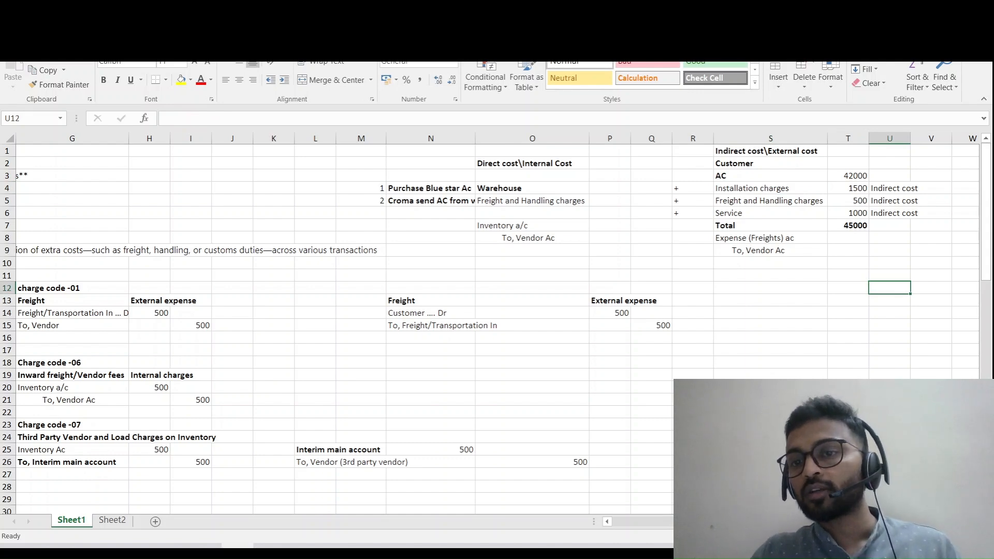
left_click(771, 212)
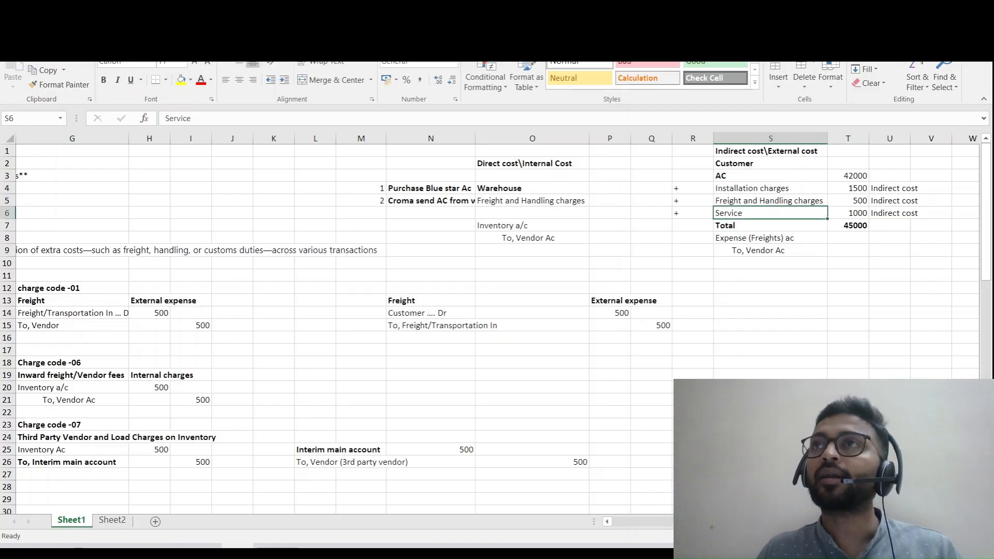
left_click(848, 213)
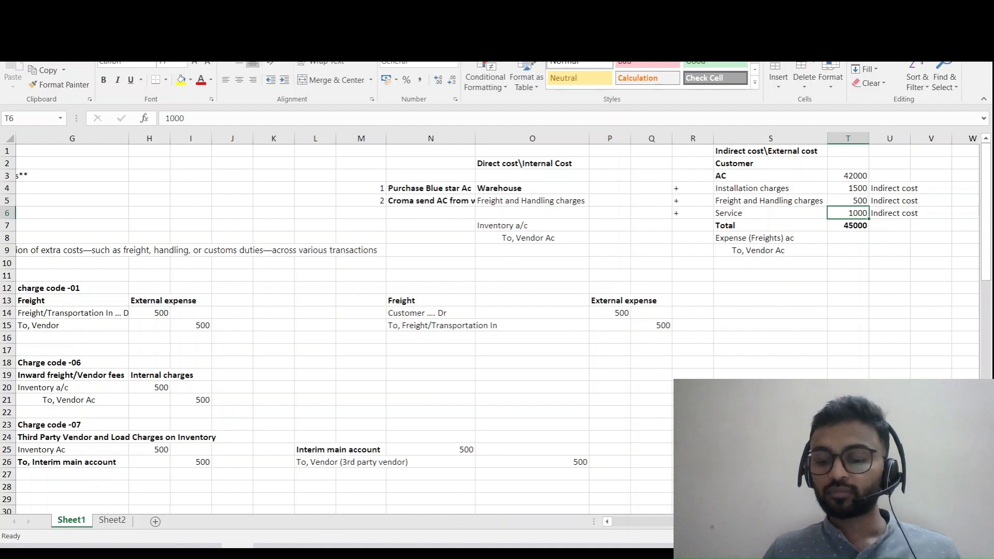
- Return to column A of Sheet1, at the Charge Code Concept notes
key("Left")
key("Left")
key("Left")
key("Left")
key("Left")
key("Left")
key("Left")
key("Left")
key("Left")
key("Left")
key("Left")
key("Left")
key("Left")
key("Left")
key("Left")
key("Left")
key("Left")
key("Left")
key("Left")
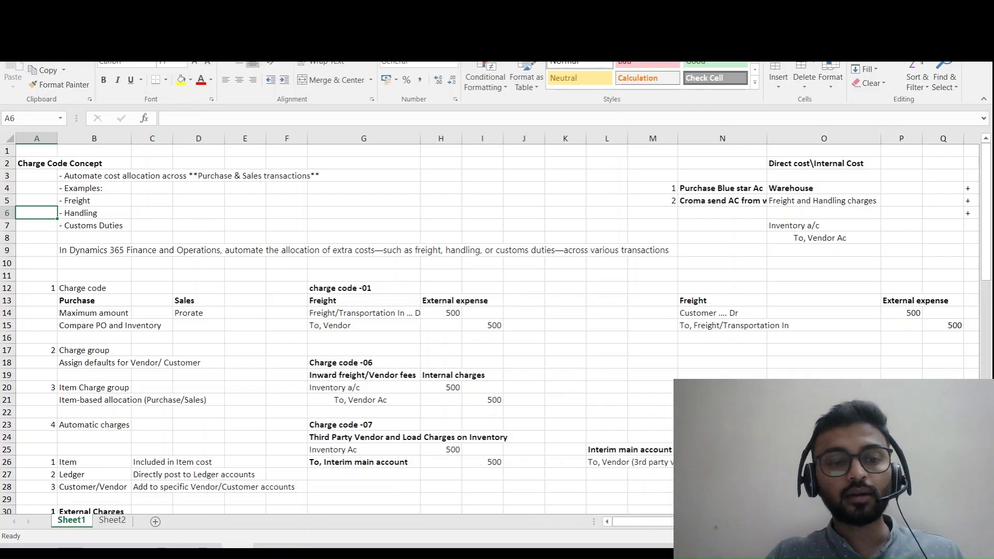
- Switch to Finance and Operations and show the Accounts payable and Accounts receivable module pages in two separate browser tabs
key("alt+Tab")
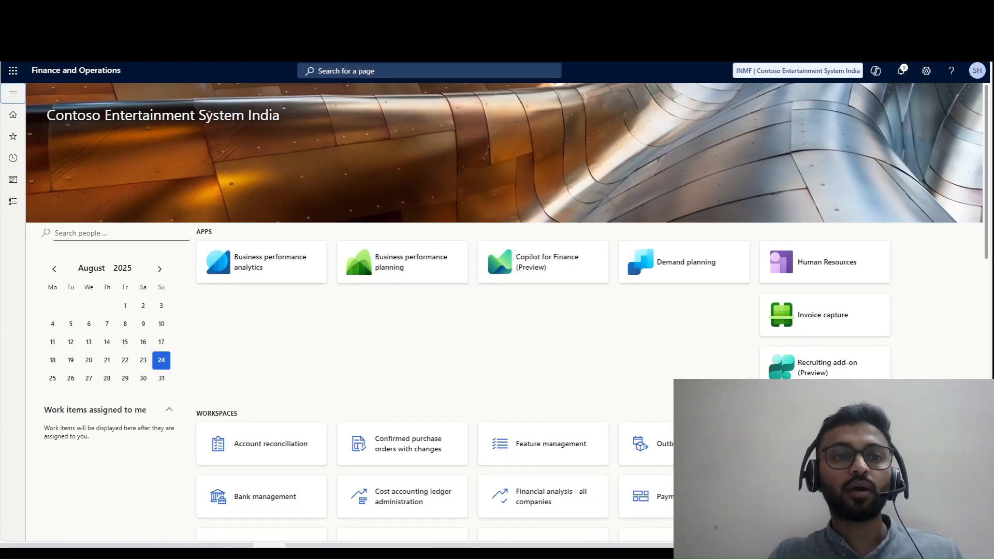
left_click(13, 201)
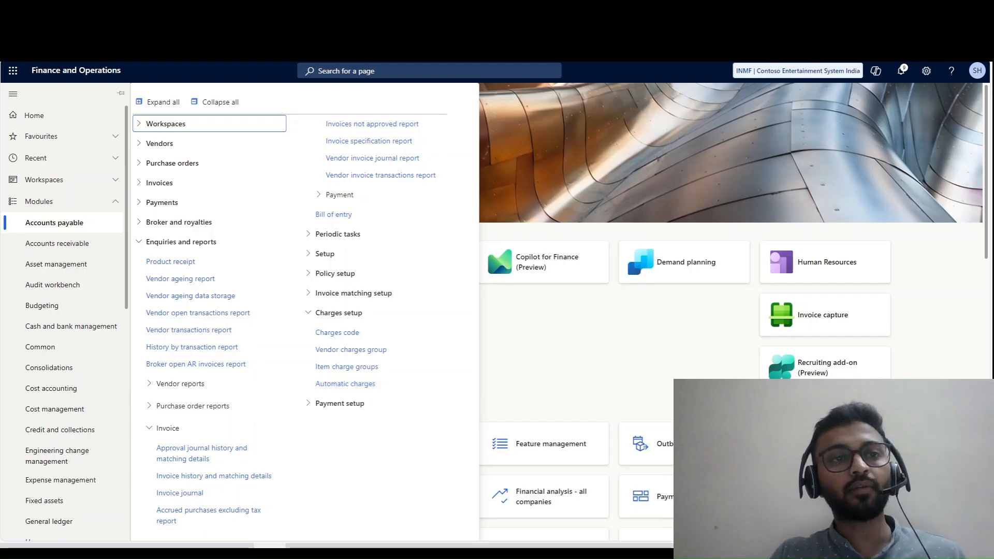
right_click(129, 10)
left_click(179, 86)
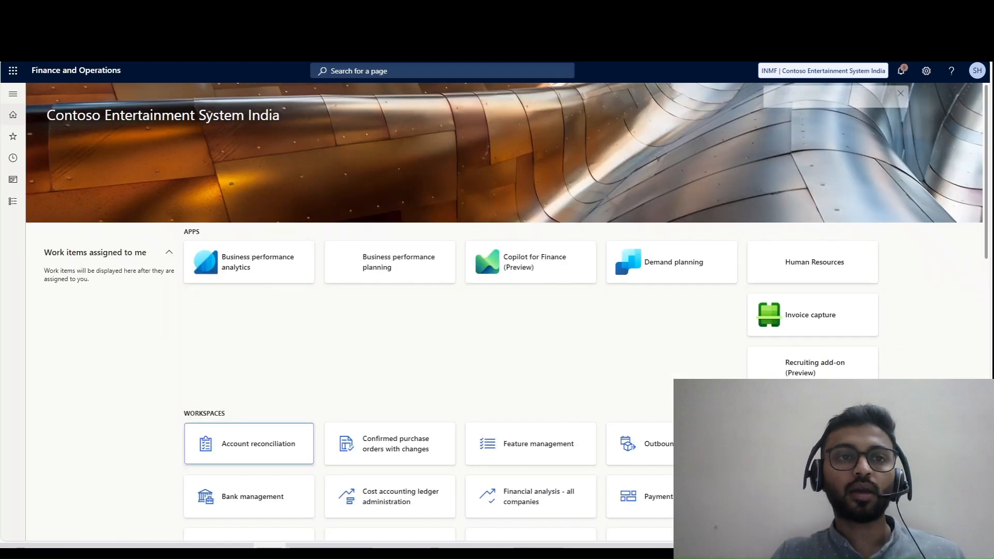
left_click(13, 202)
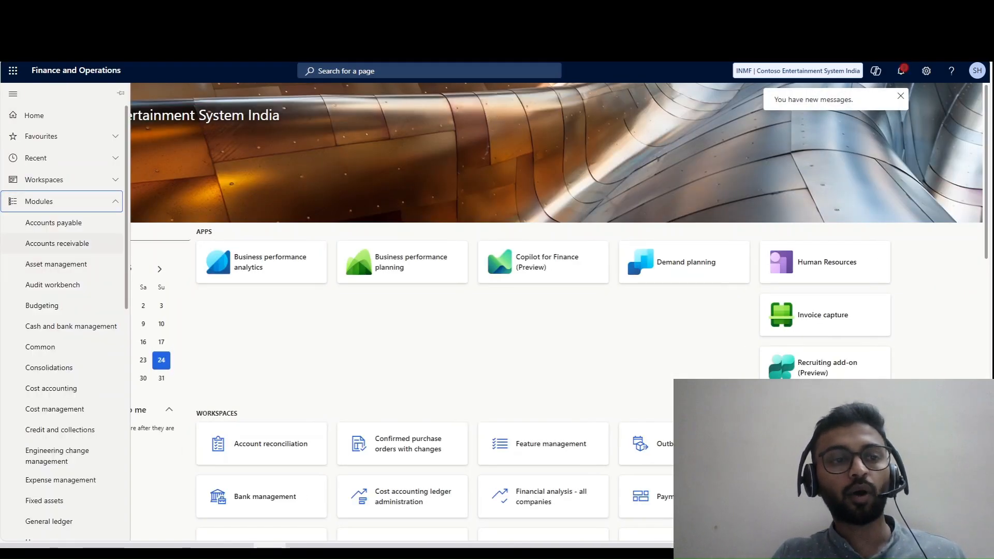
left_click(57, 244)
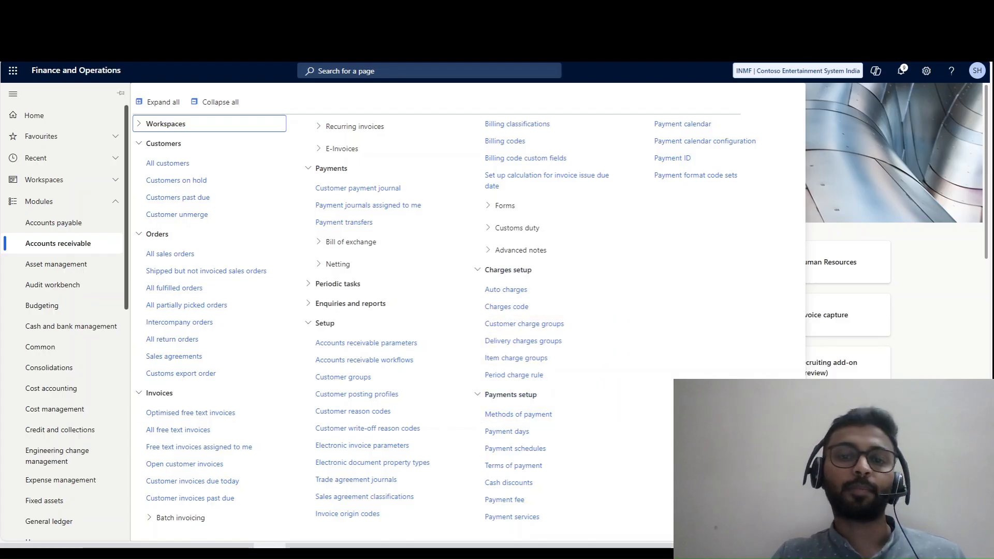
- Open the Charges code page from Charges setup in both Accounts receivable and Accounts payable
left_click(71, 222)
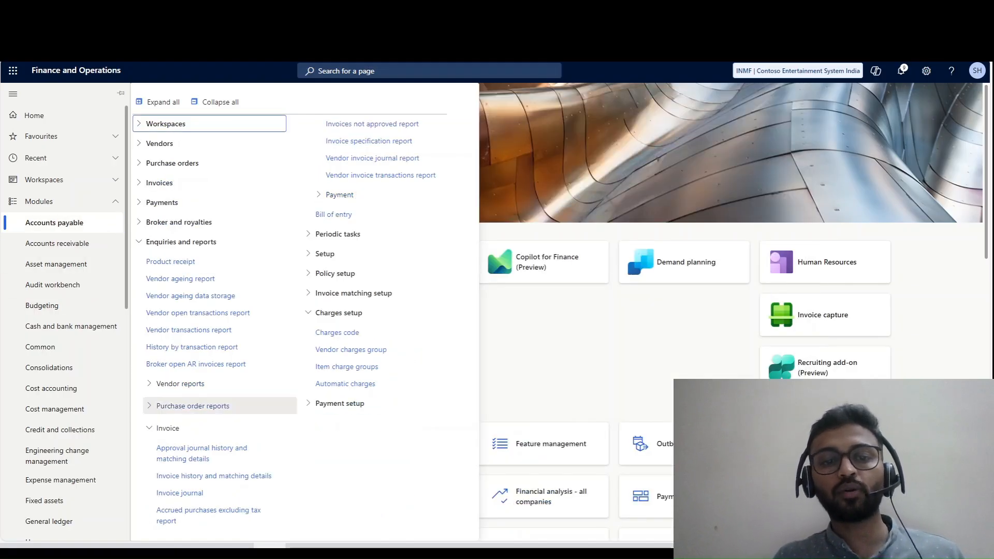
left_click(72, 244)
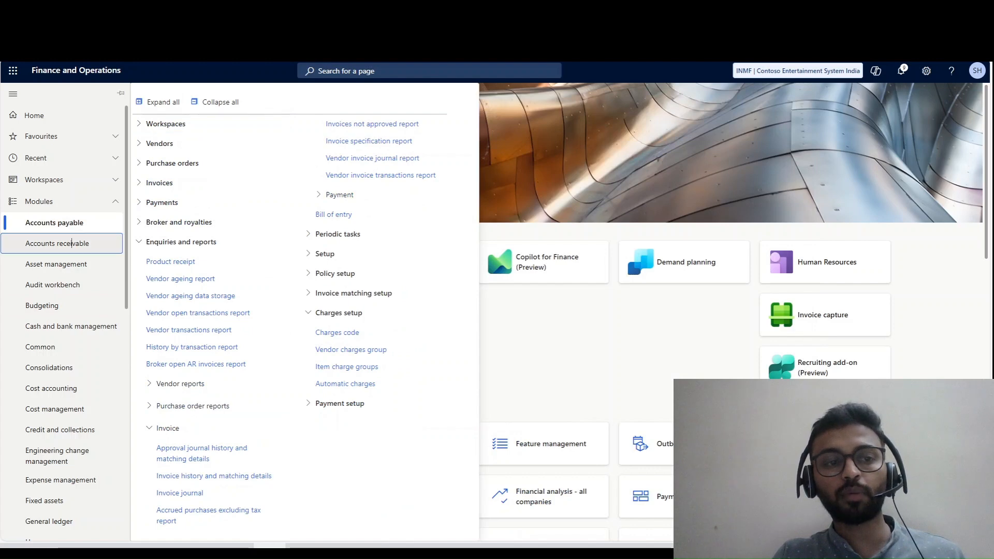
left_click(506, 306)
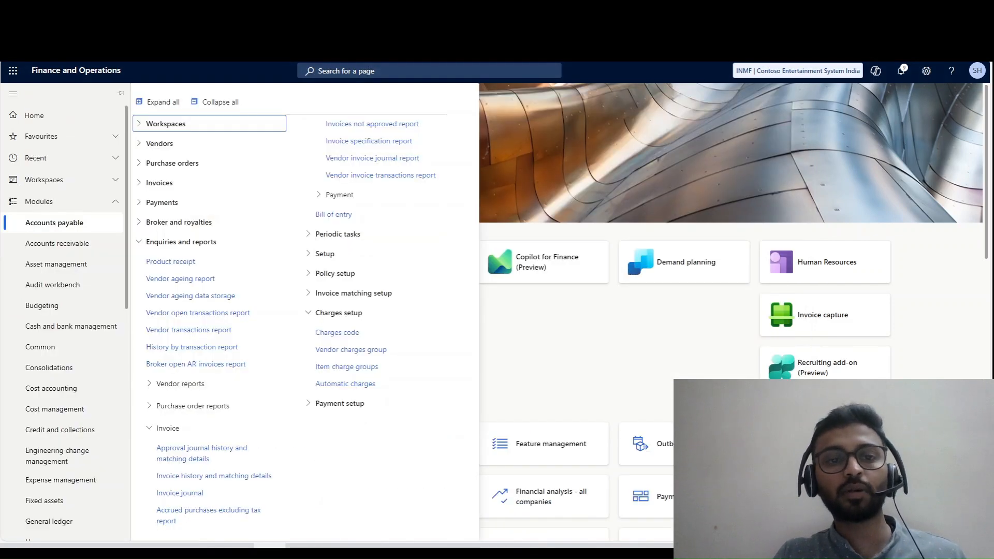
left_click(337, 332)
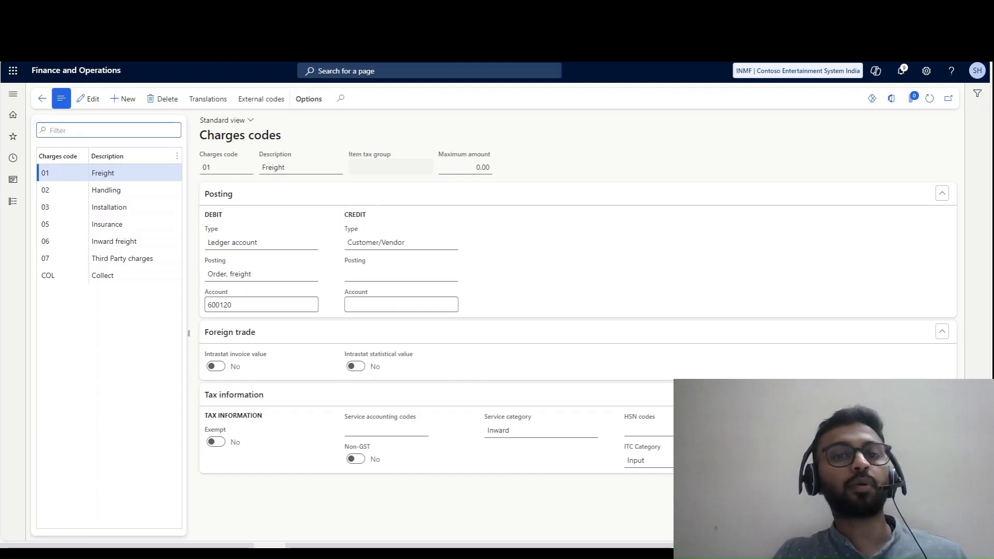
key("ctrl+Tab")
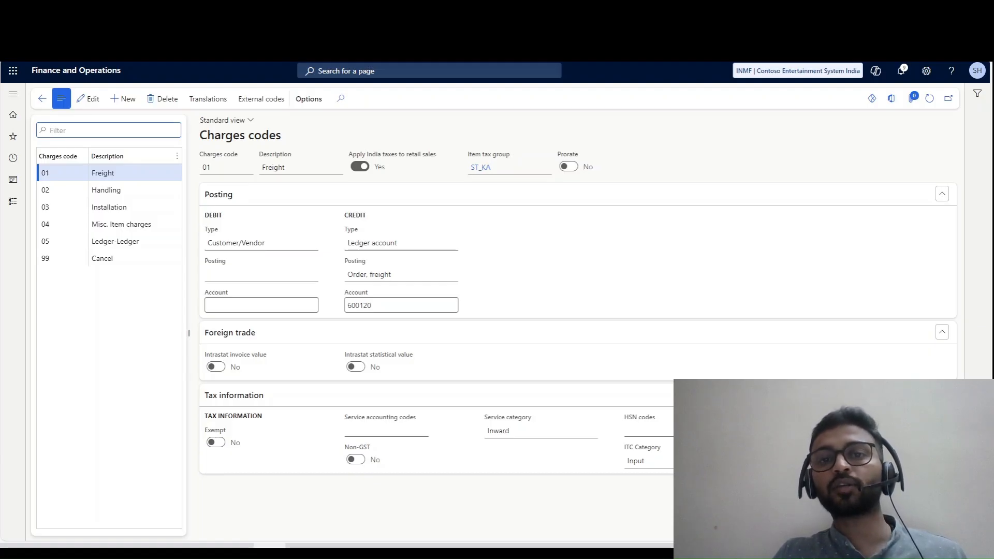
- Review the debit and credit posting of the Handling, Installation, Ledger-Ledger and Freight charges codes in Accounts receivable
left_click(102, 190)
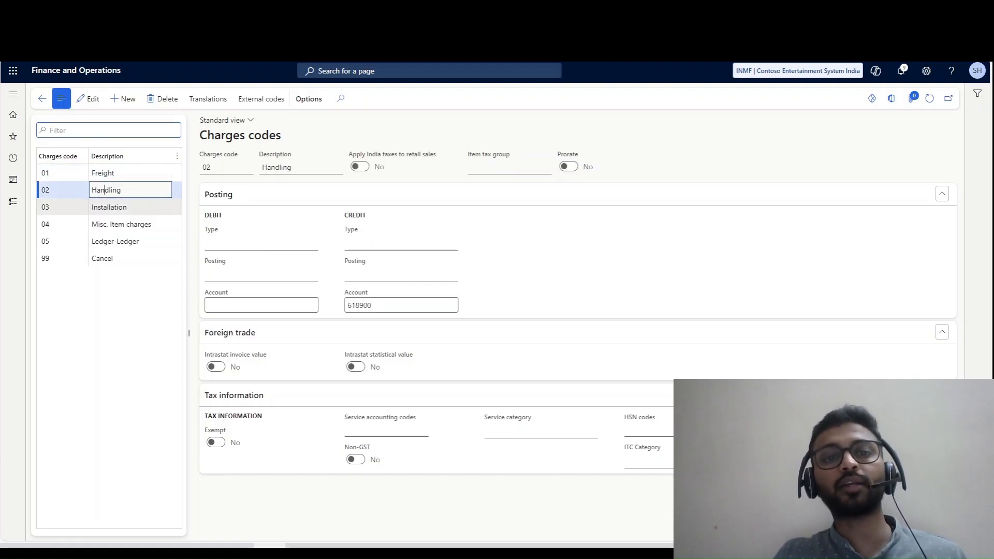
left_click(110, 207)
left_click(118, 242)
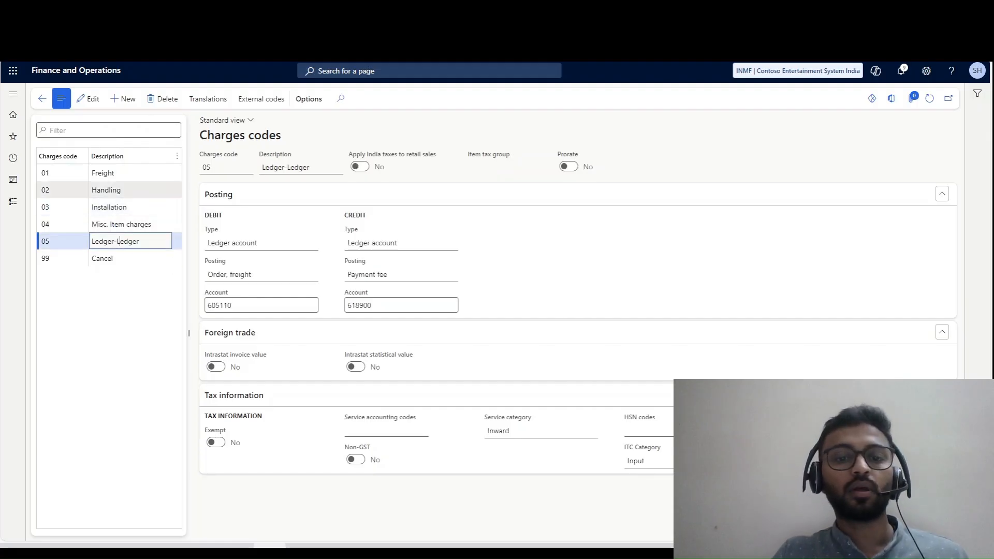
left_click(106, 173)
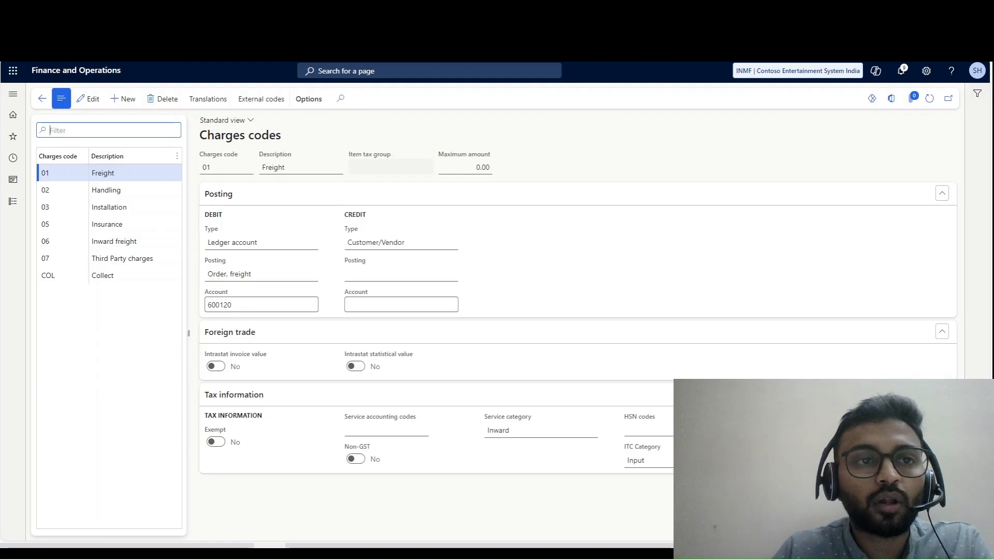
- Duplicate the Accounts payable Charges codes tab and open the Accounts receivable Charges code page in the copy
right_click(123, 20)
left_click(207, 97)
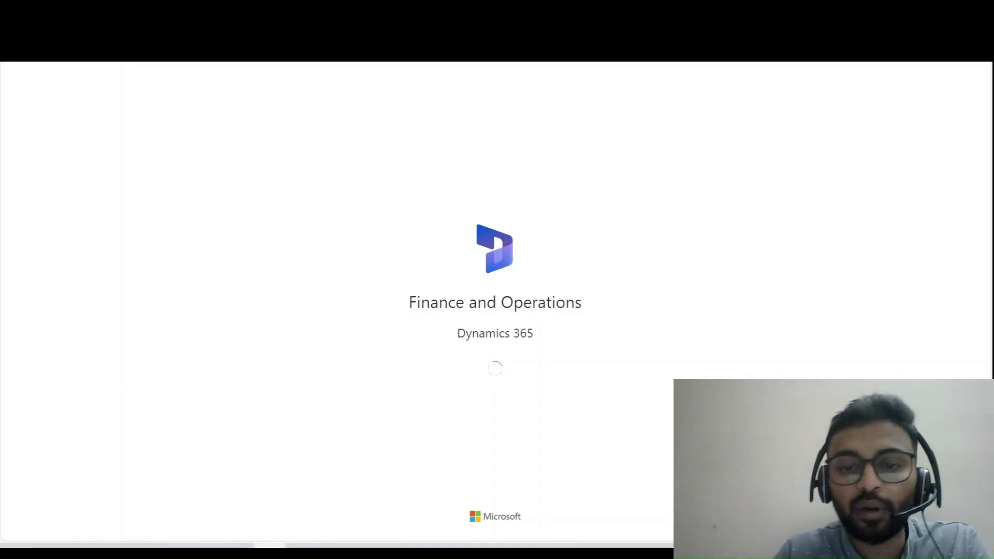
left_click(13, 201)
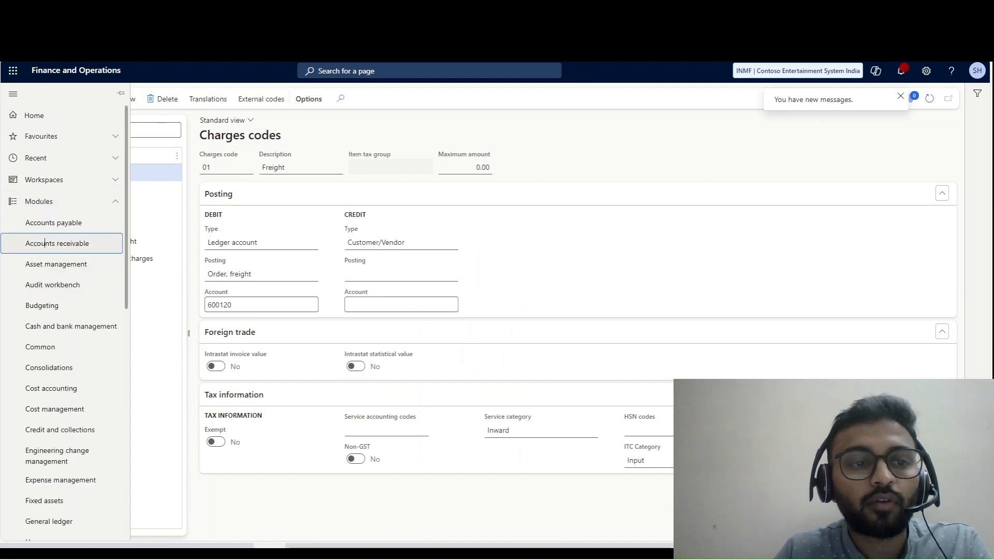
left_click(58, 243)
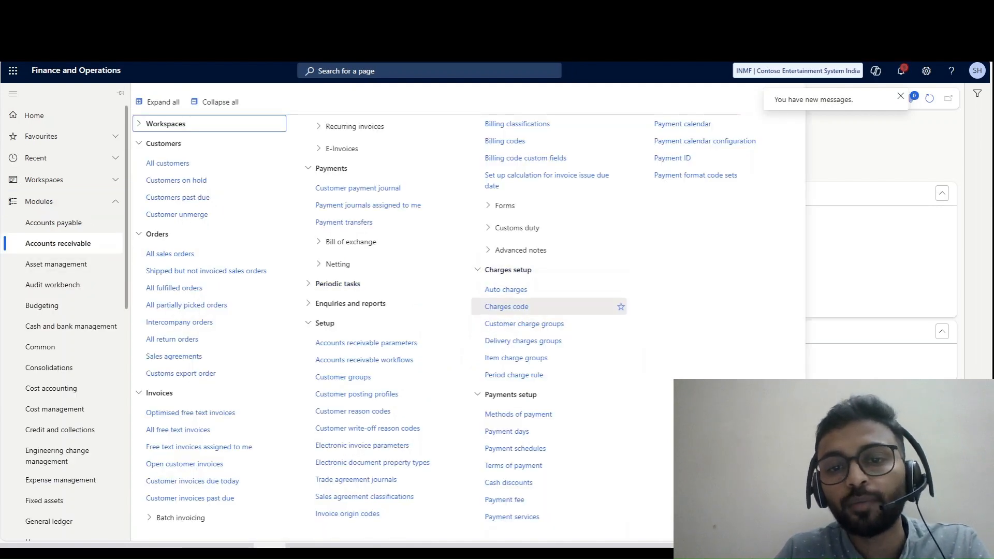
left_click(506, 307)
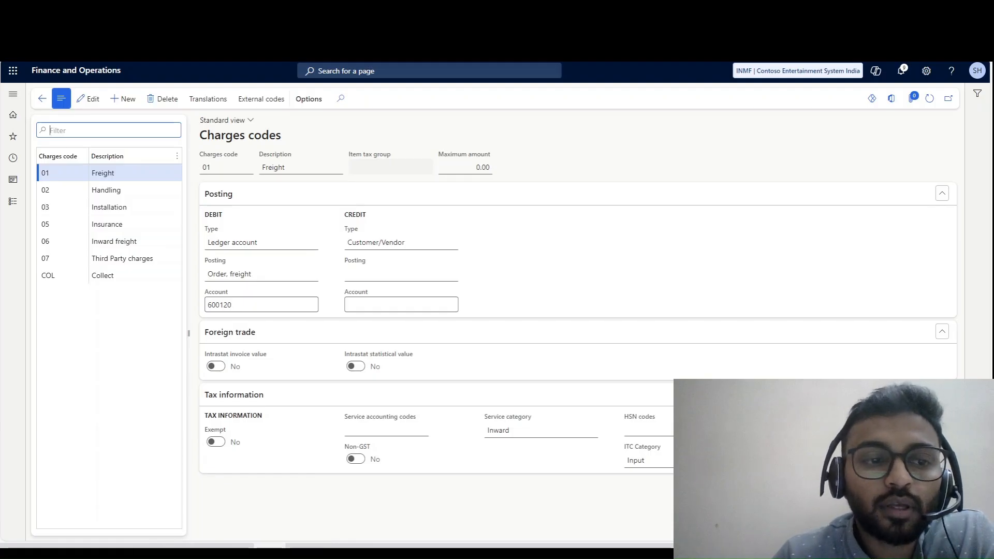
- Check the vendor charges codes 07 Third Party charges and 01 Freight, including the Item tax group field
left_click(114, 258)
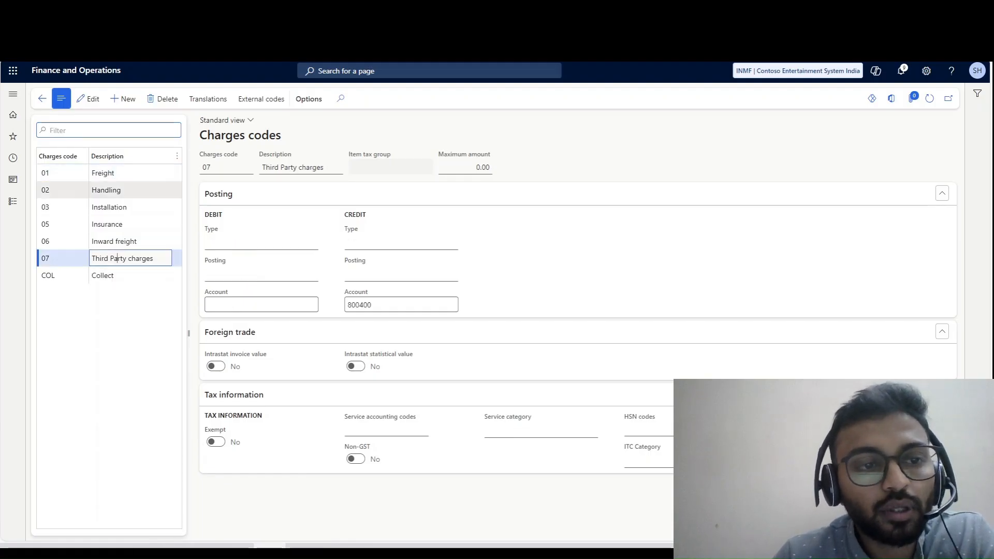
double_click(103, 173)
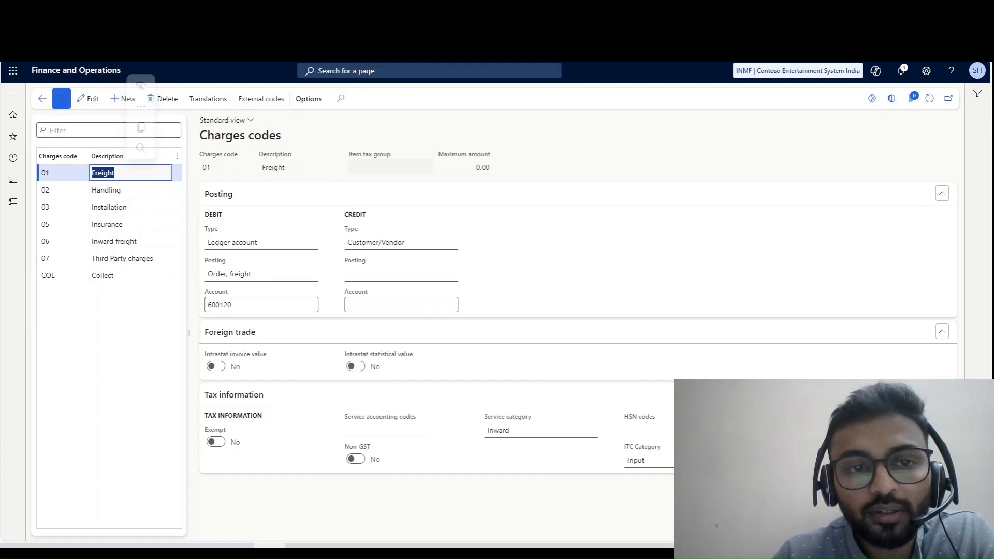
left_click(426, 167)
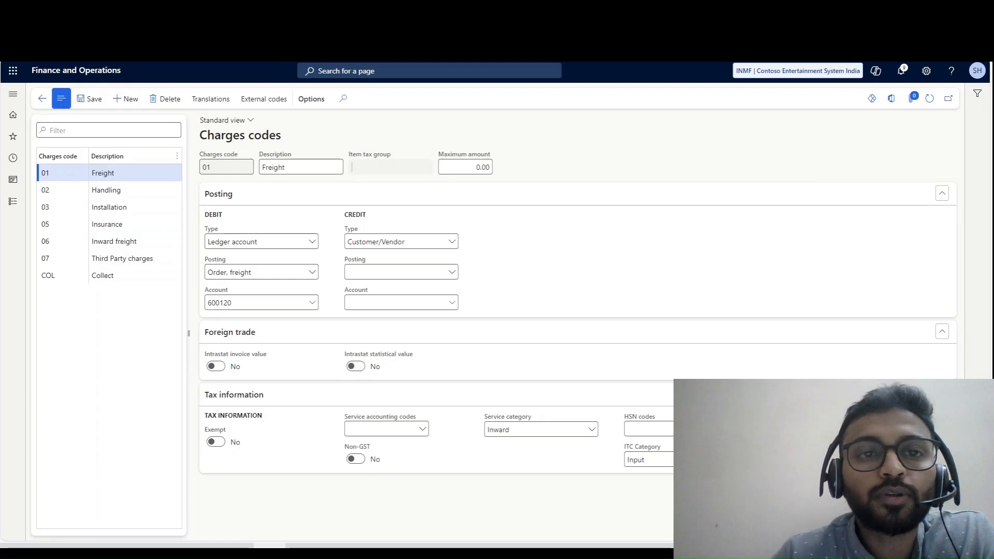
- Switch the vendor Charges codes page to company USMF and view the Item tax group options for the Vendor Fee code
key("ctrl+l")
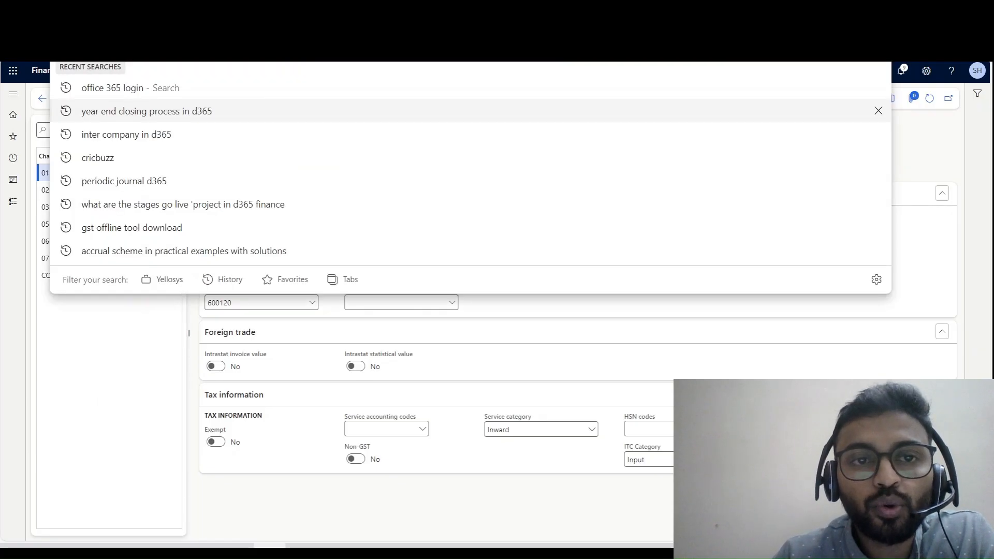
type("usmf&mi=MarkupTable_Vend")
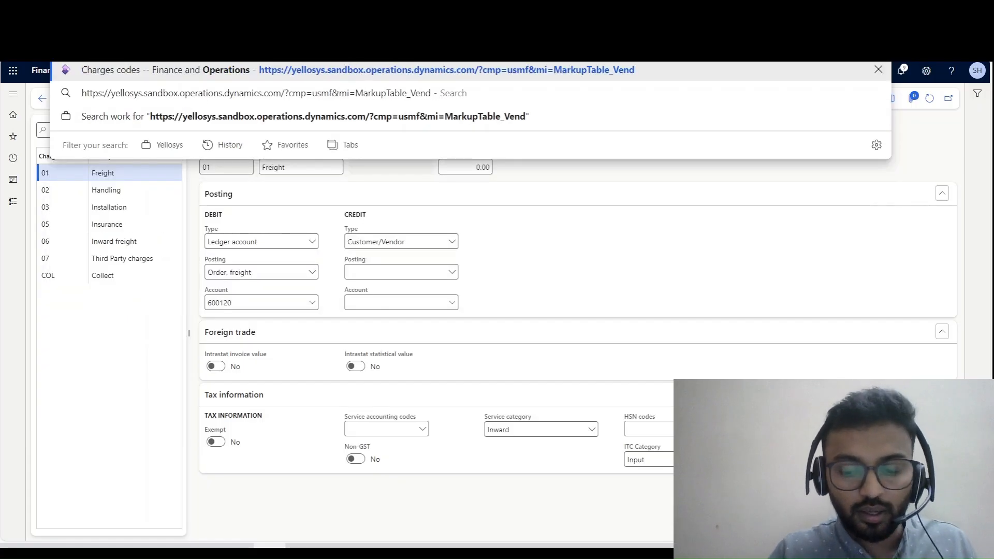
key("Return")
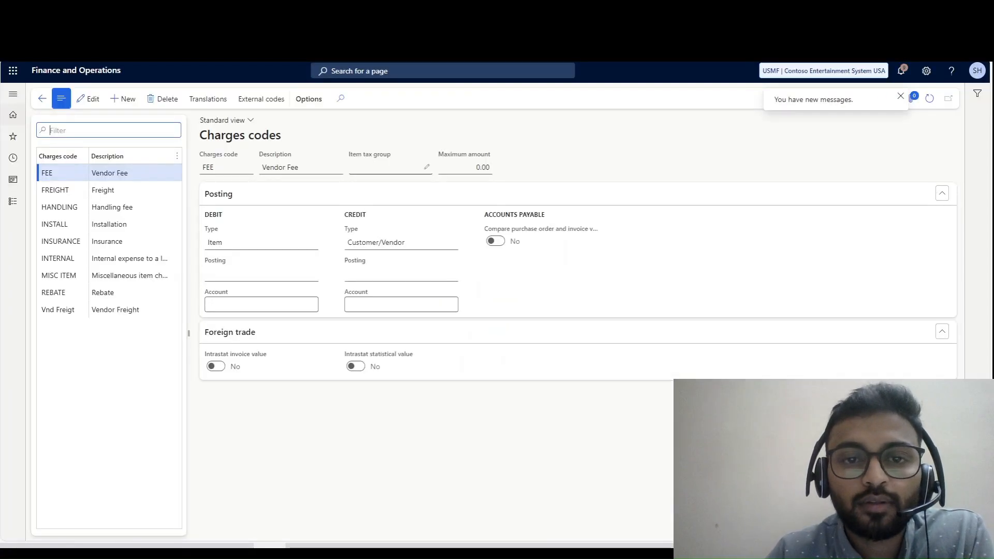
left_click(426, 167)
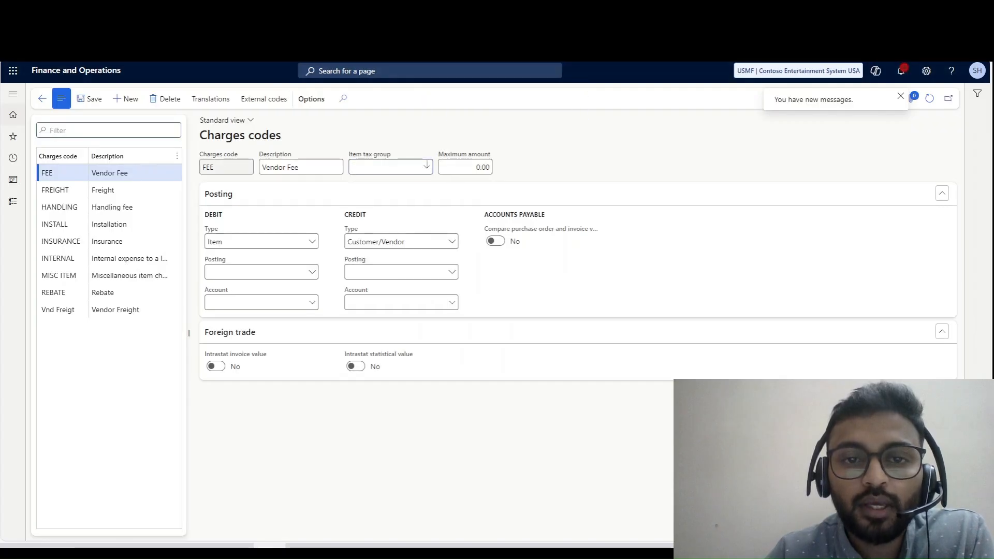
left_click(427, 165)
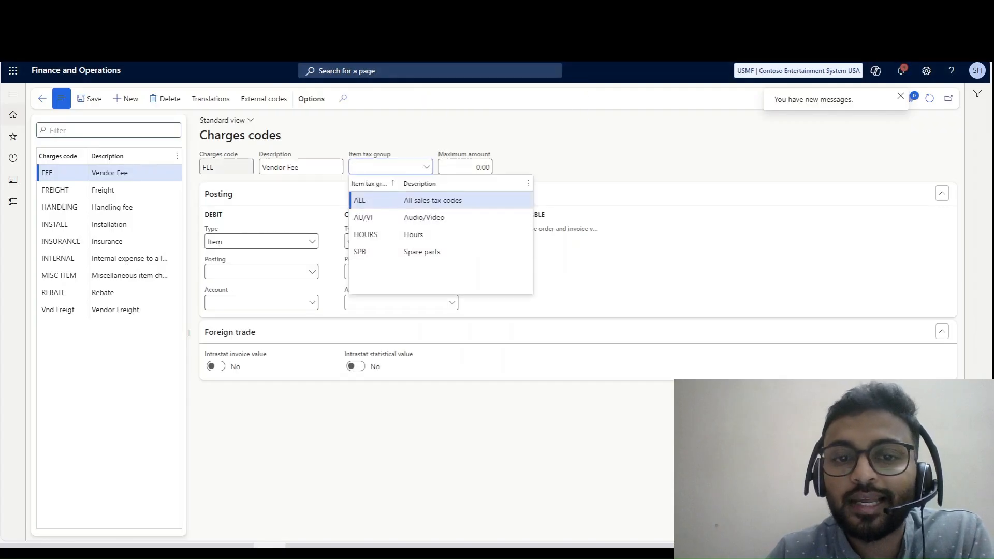
key("Escape")
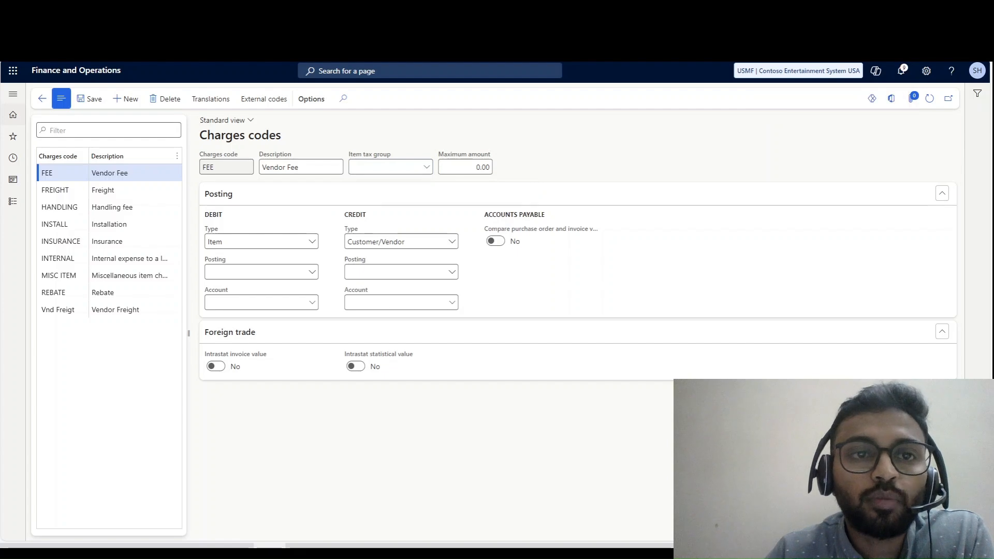
- Return the vendor Charges codes page to company INMF and make the 01 Freight code editable
double_click(340, 49)
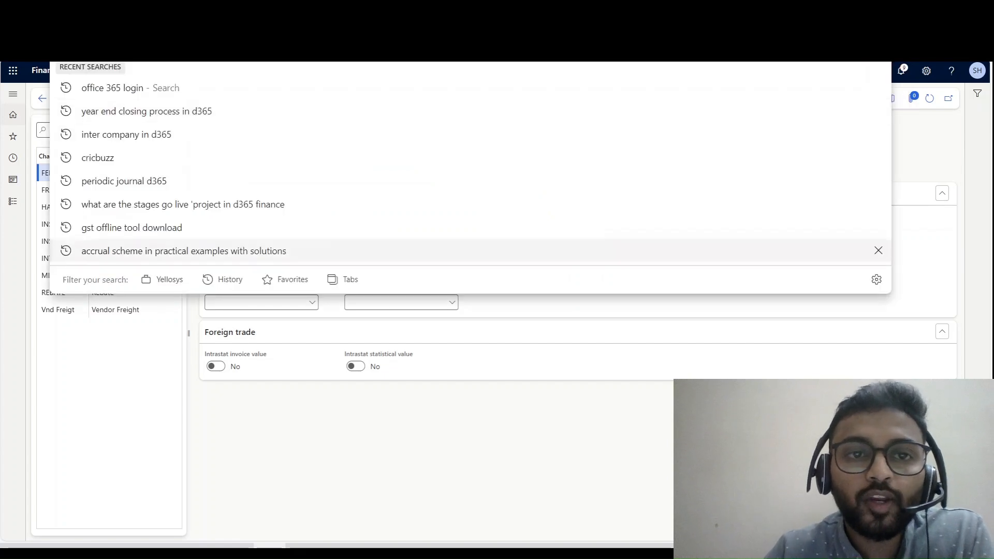
type("inmf&mi=MarkupTable_Vend")
key("Return")
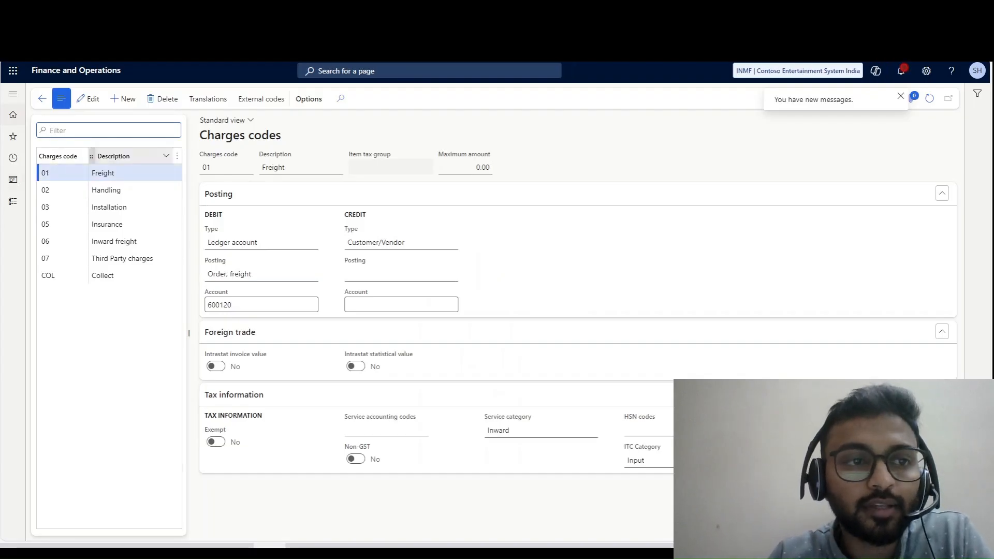
left_click(88, 99)
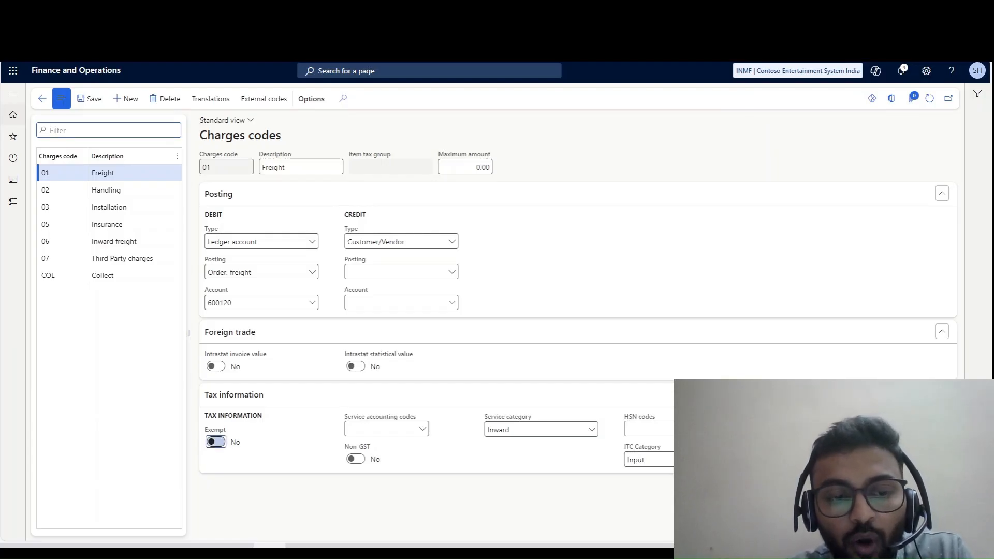
- Turn the Freight code's tax Exempt option on and back off
left_click(216, 442)
left_click(216, 441)
left_click(216, 442)
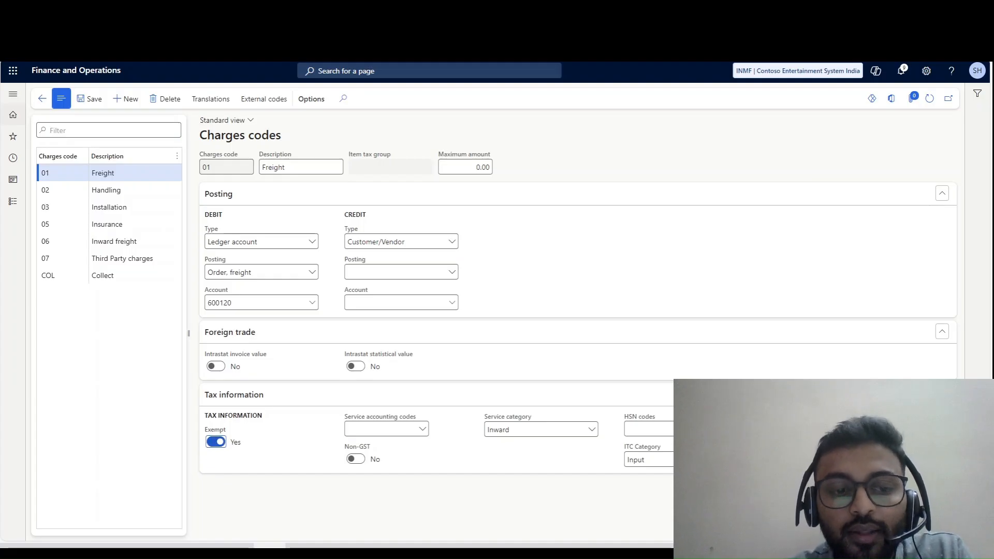
left_click(216, 441)
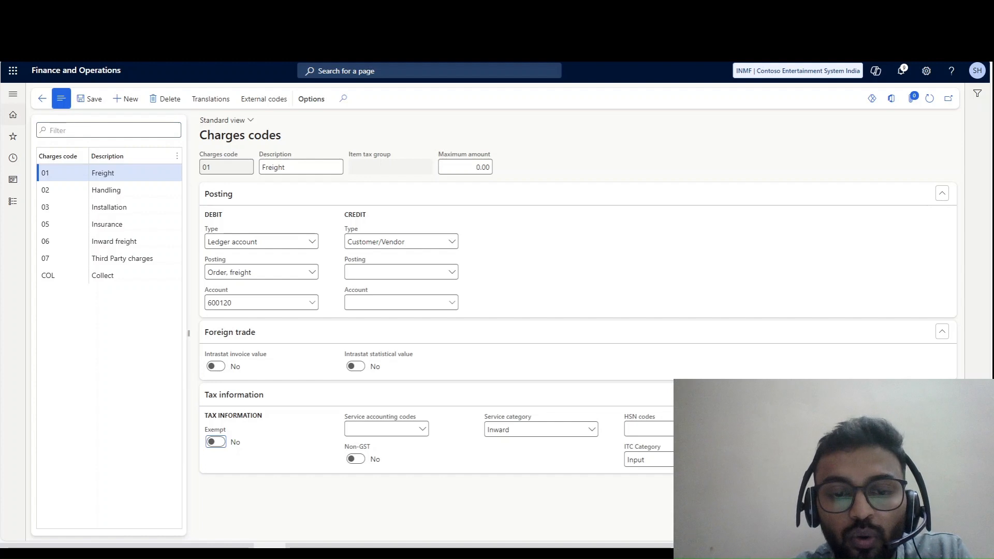
- Look through the Service accounting codes, Service category and HSN codes fields in the Freight code's tax information
left_click(422, 428)
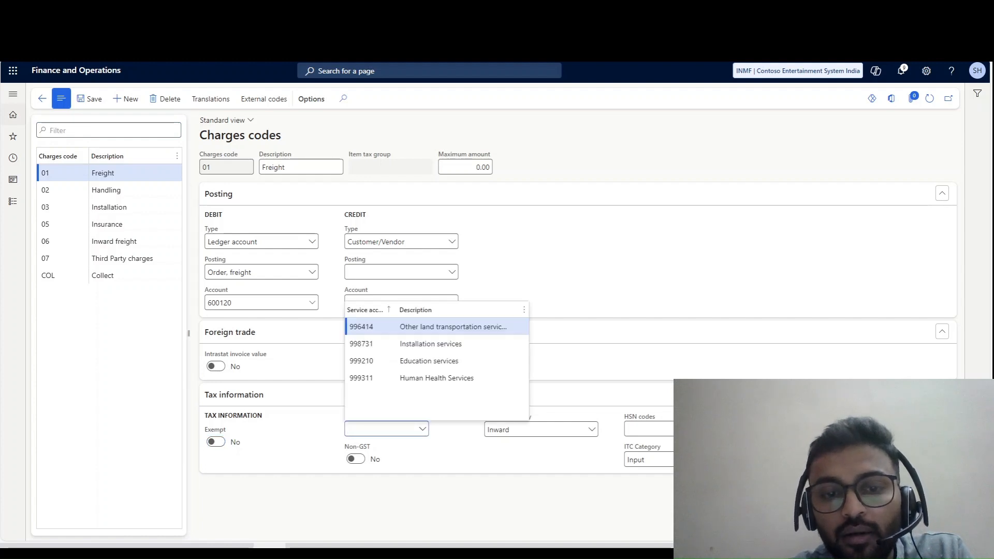
left_click(592, 429)
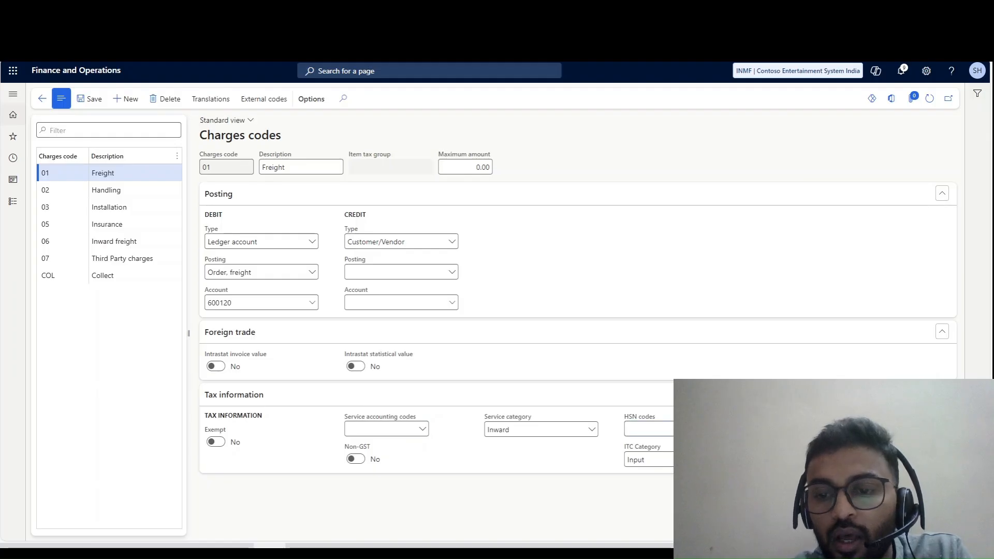
left_click(703, 429)
left_click(703, 428)
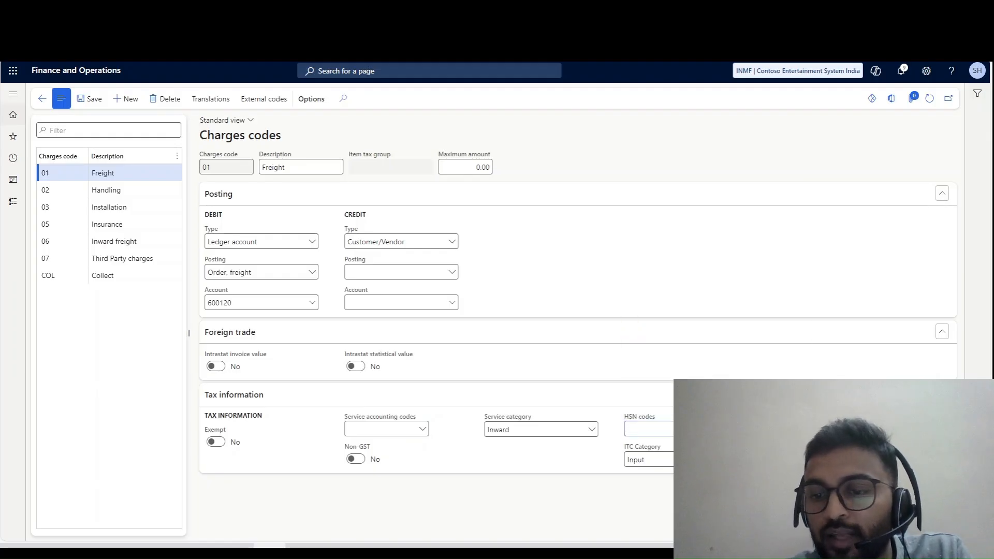
left_click(422, 429)
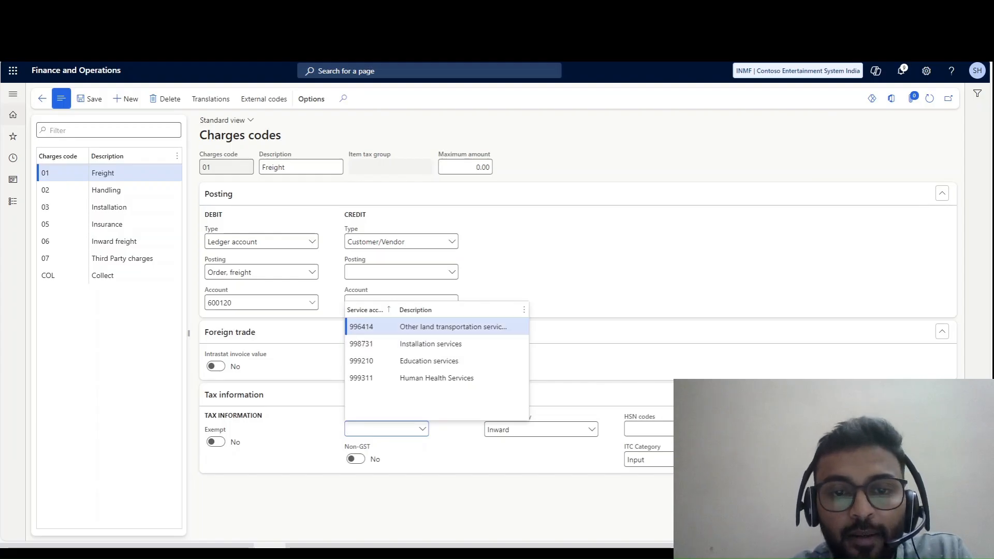
- Close the service accounting codes list, view the 02 Handling code's posting and tax setup, and return to 01 Freight
left_click(424, 447)
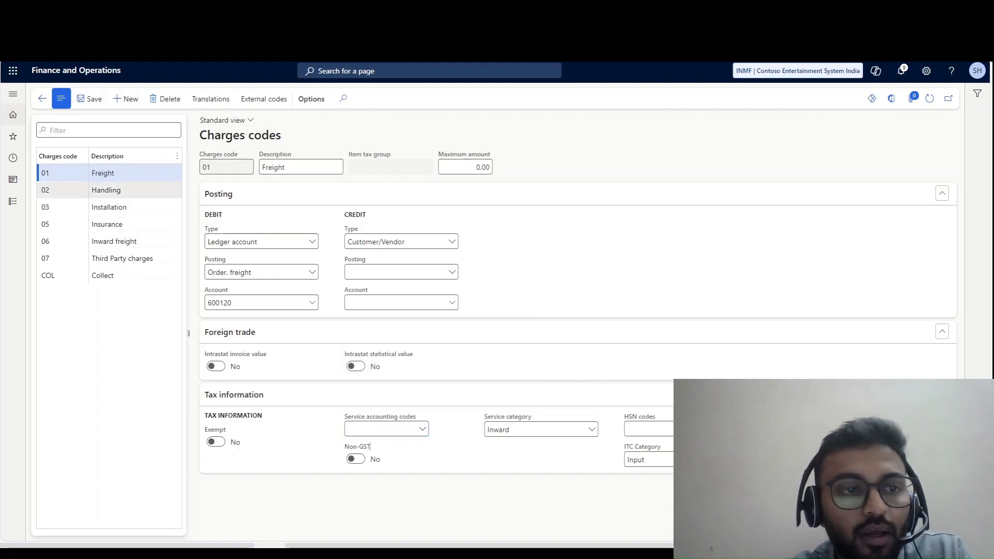
left_click(125, 190)
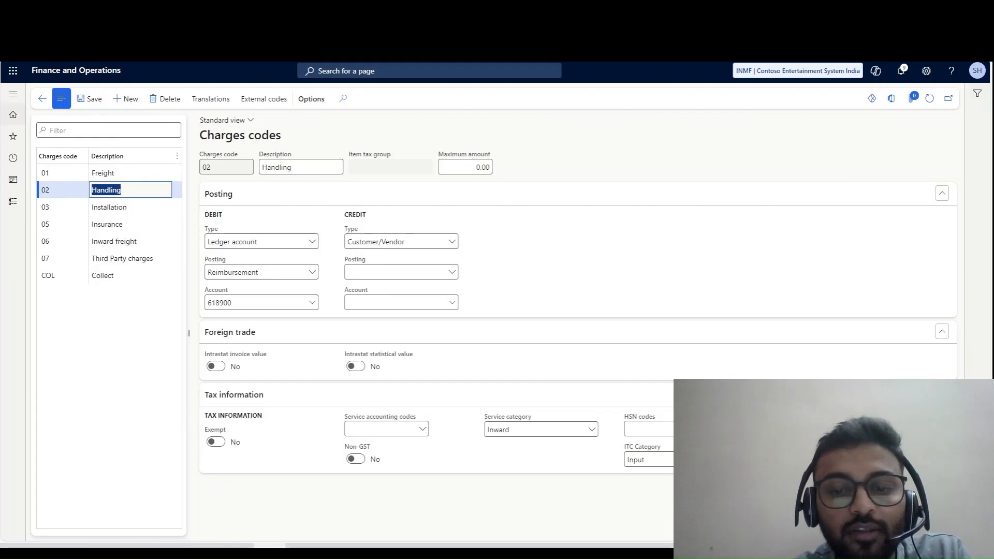
left_click(125, 173)
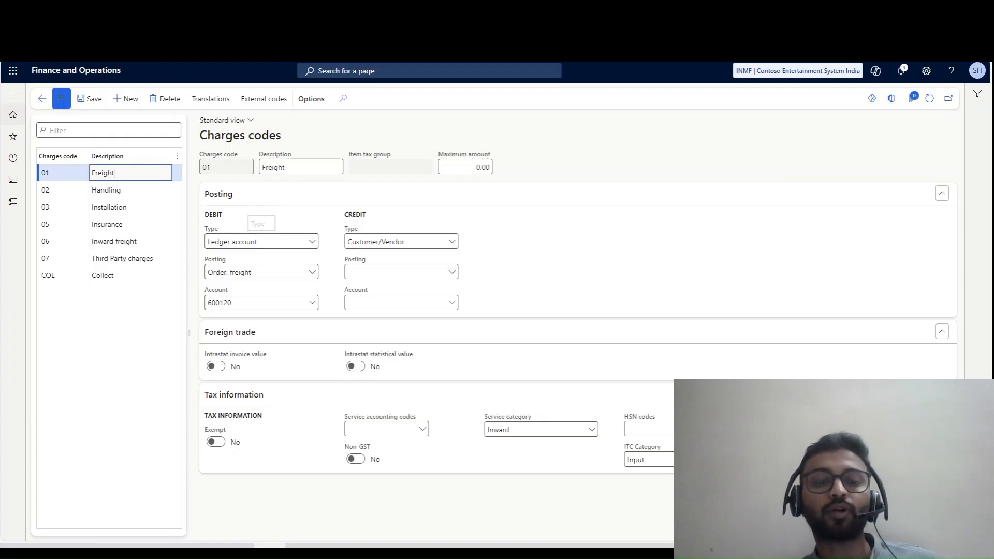
- Compare the Freight journal entry under charge code -01 in the Excel notes with the debit account on the vendor Freight code
key("alt+Tab")
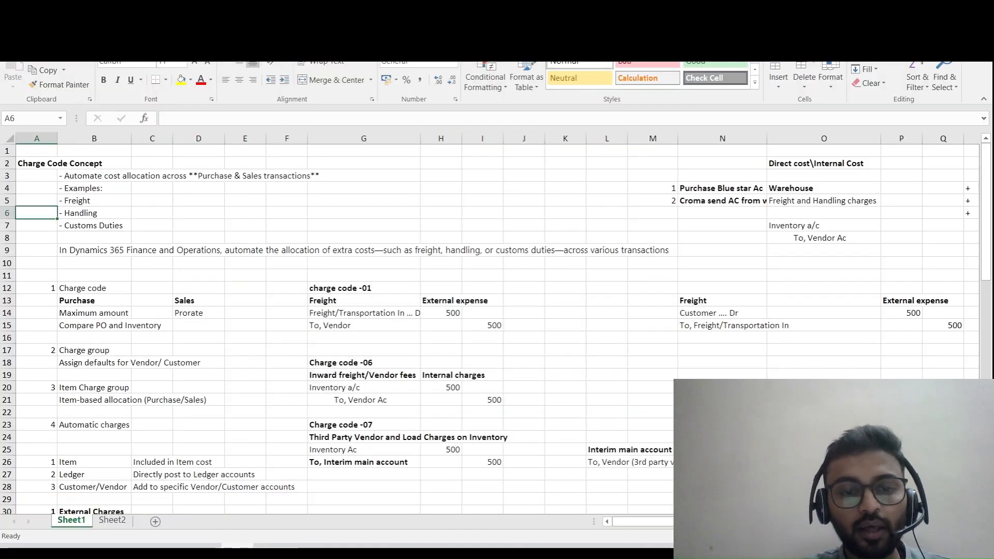
left_click(364, 313)
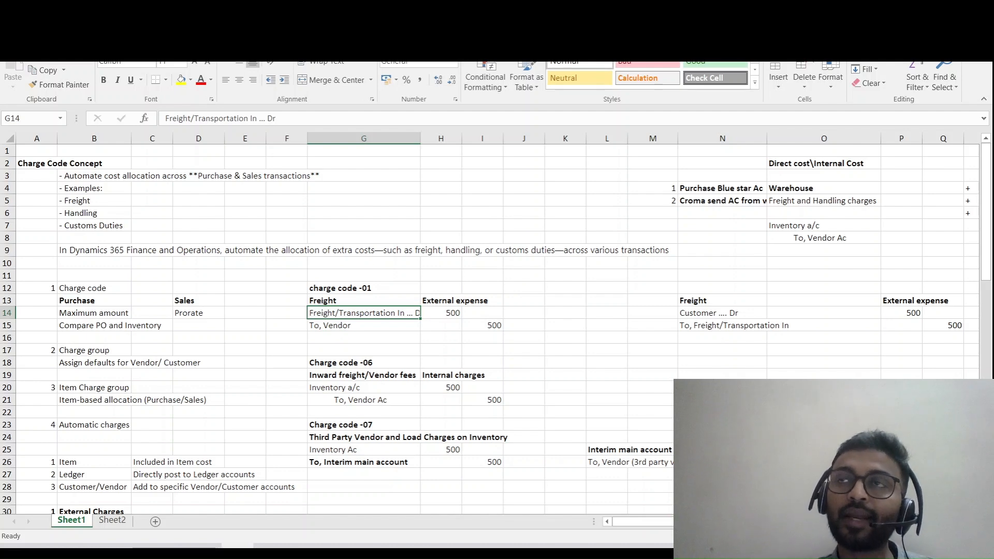
key("alt+Tab")
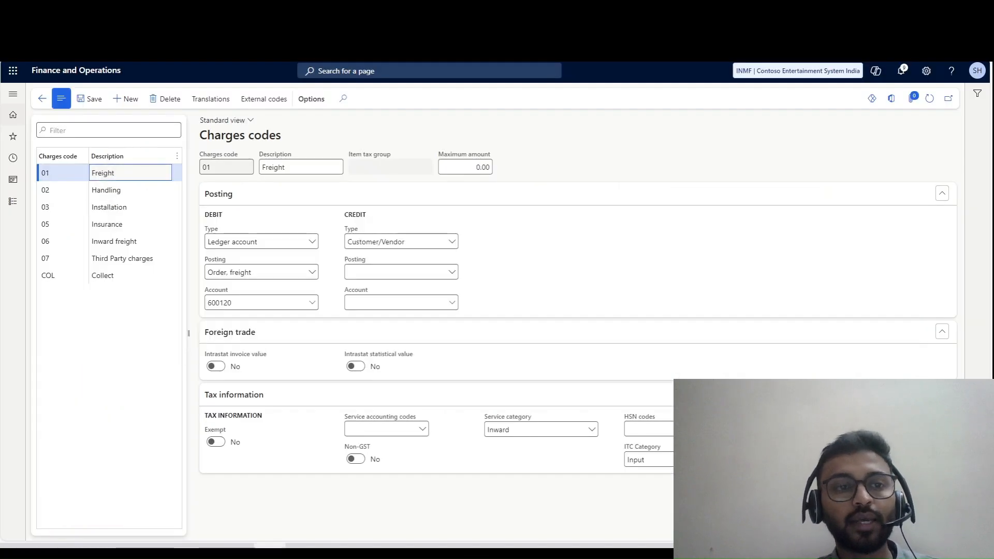
key("alt+Tab")
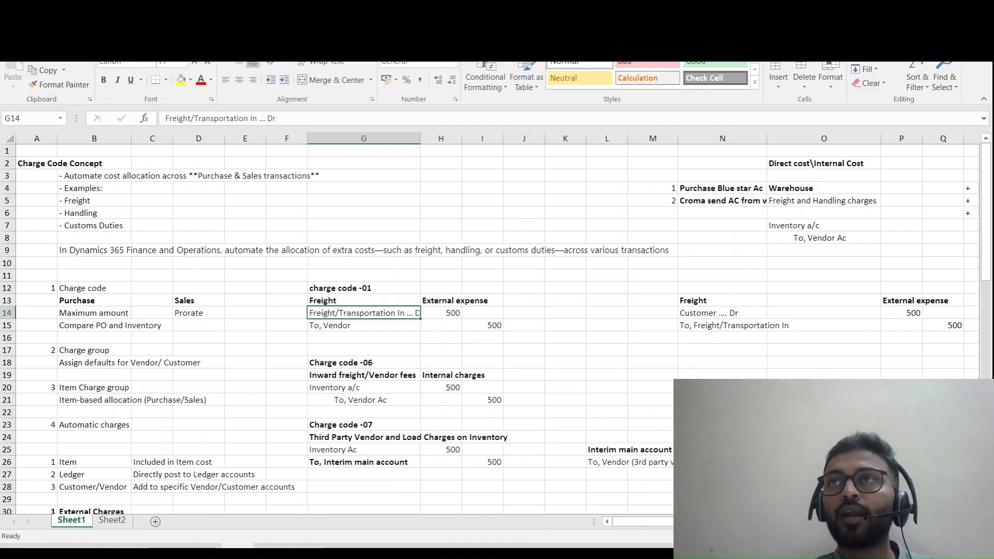
key("alt+Tab")
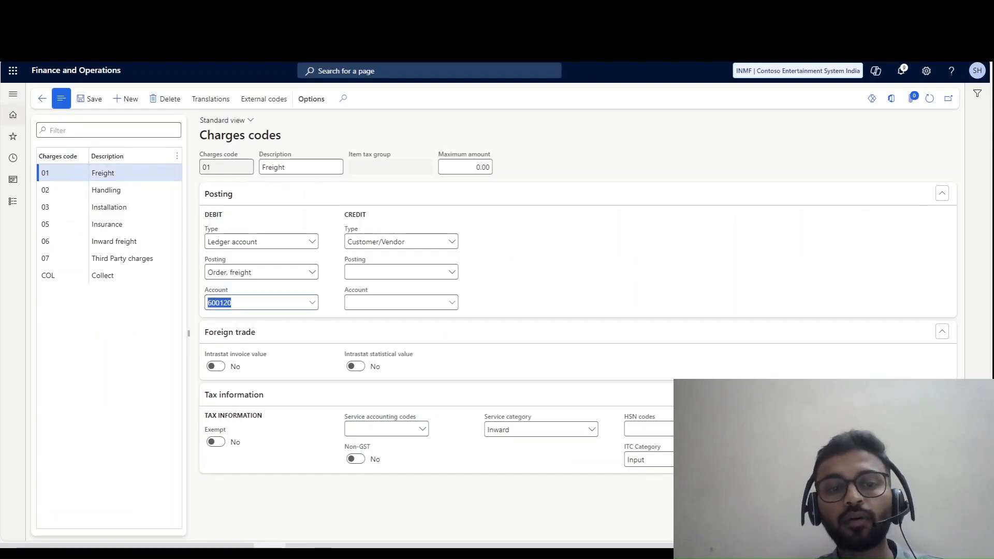
key("alt+Tab")
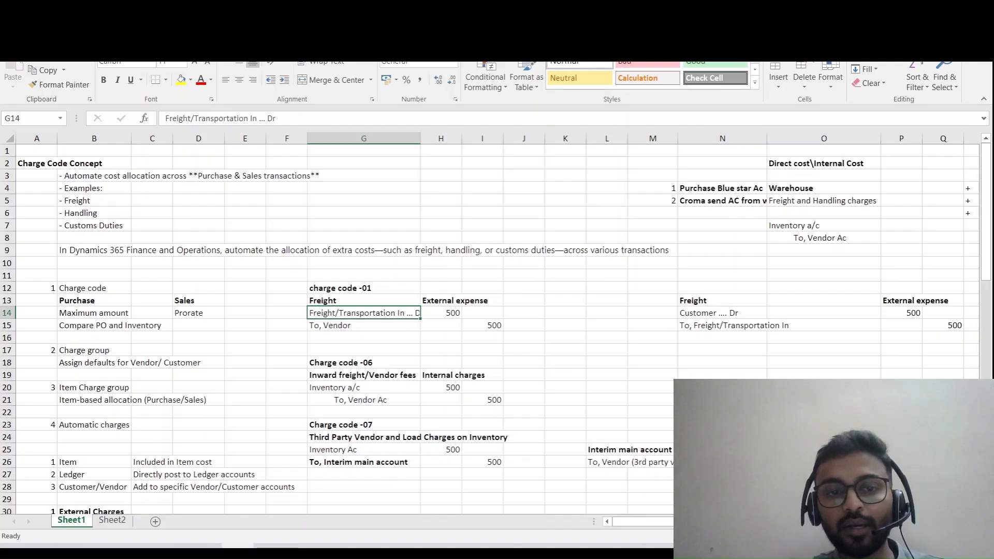
double_click(331, 312)
key("alt+Tab")
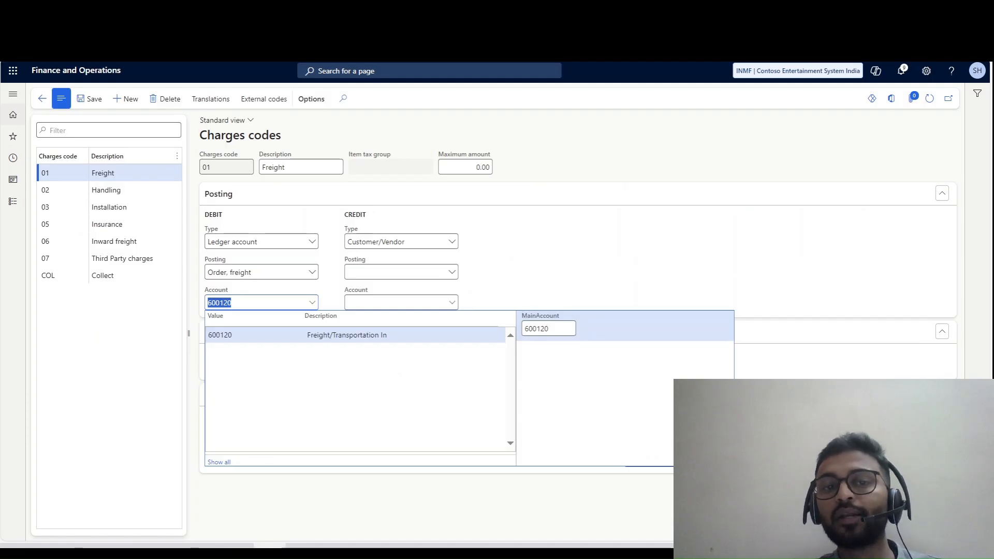
key("Tab")
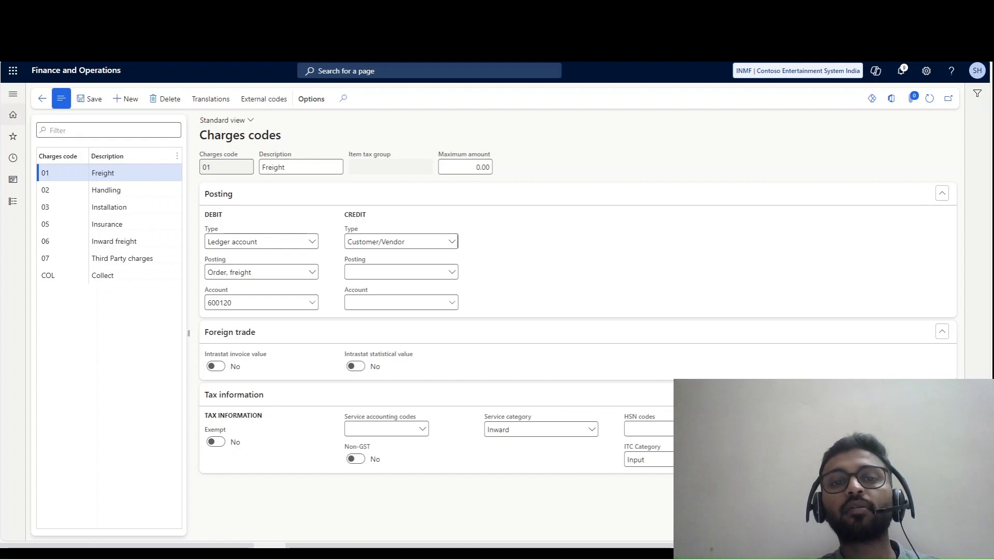
- Review the Freight code's credit Type options and debit Posting options, keeping Customer/Vendor and Order, freight
left_click(404, 242)
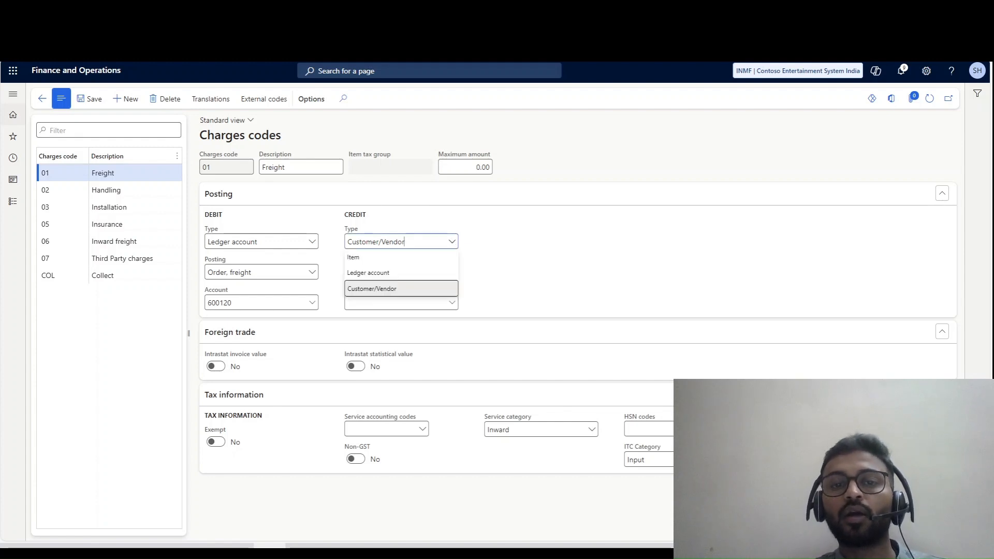
key("Escape")
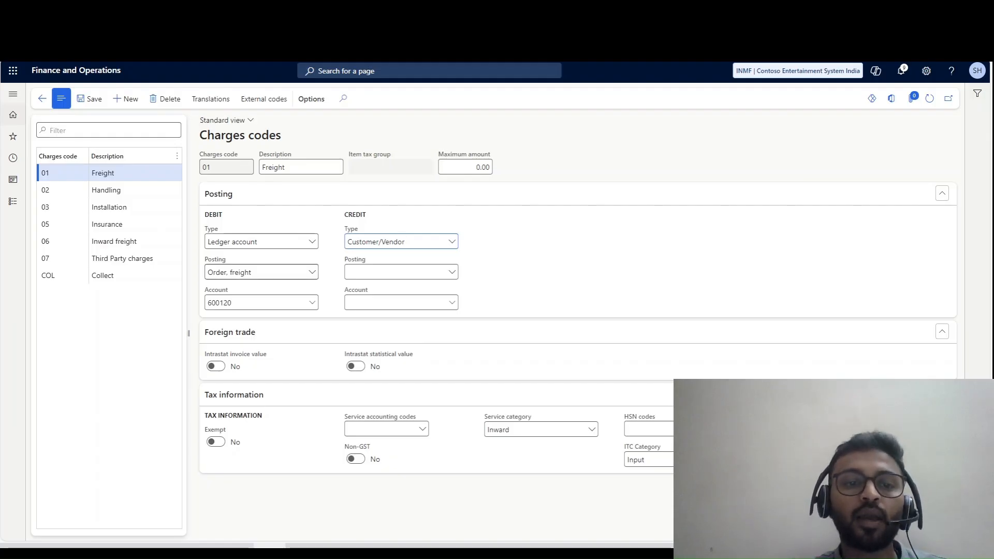
left_click(312, 272)
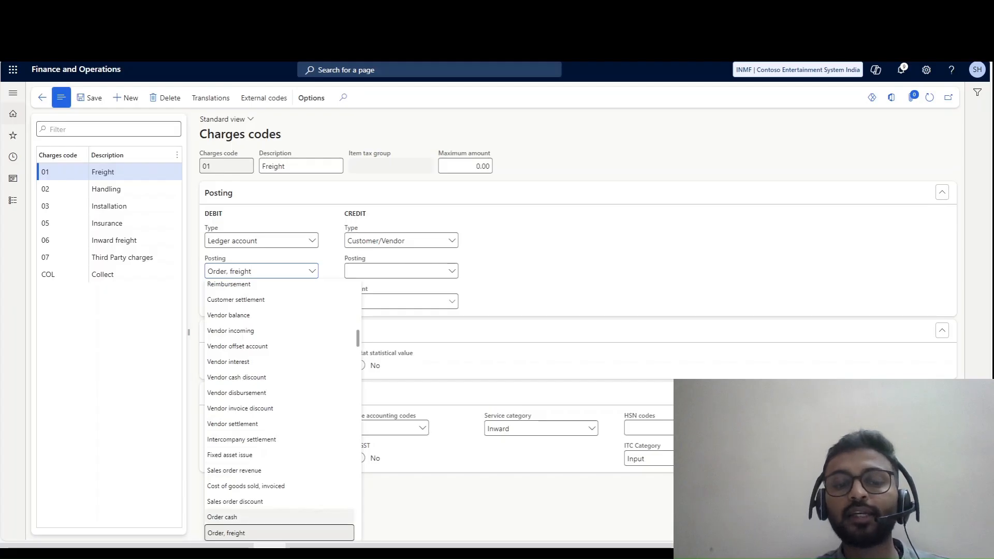
left_click(249, 533)
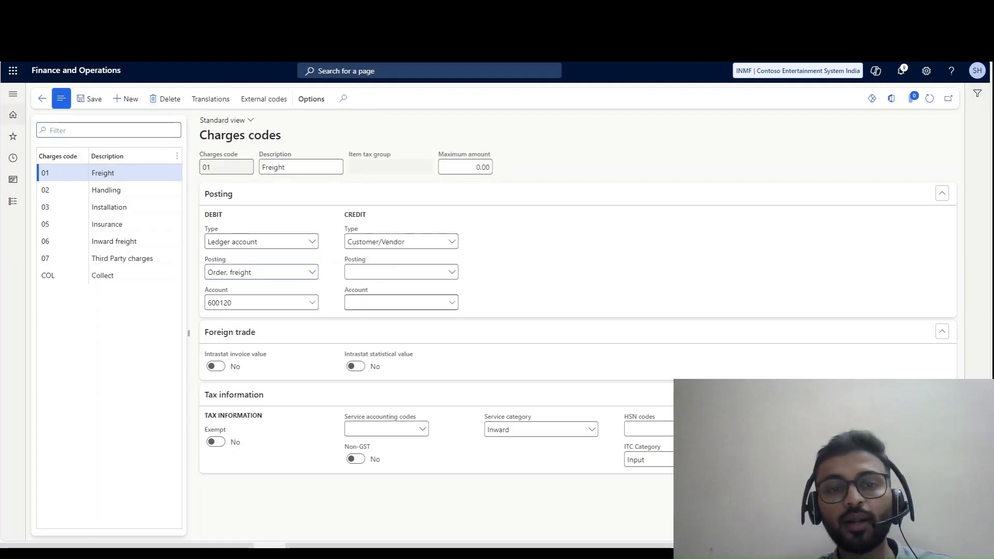
- View the posting setup of the vendor 02 Handling and 05 Insurance charges codes
left_click(122, 190)
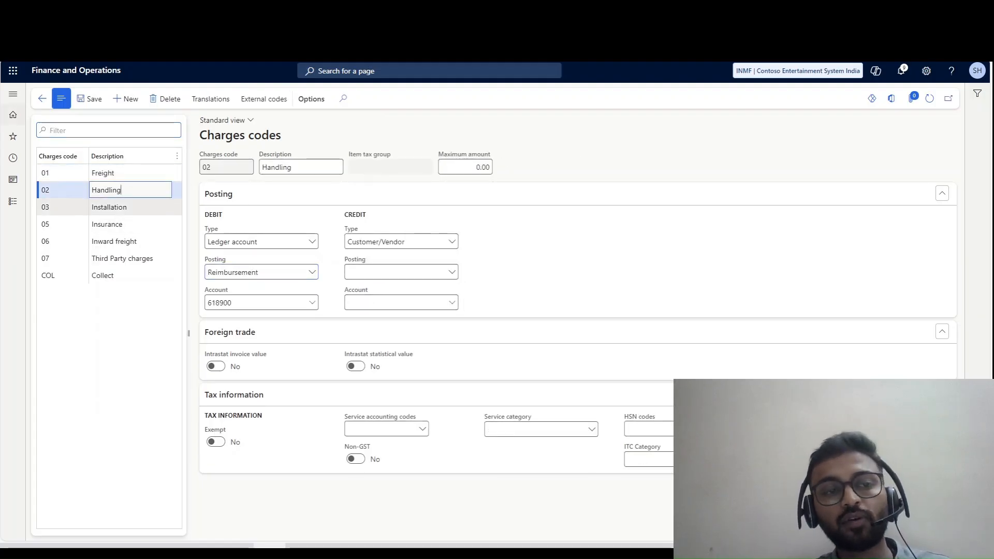
left_click(122, 224)
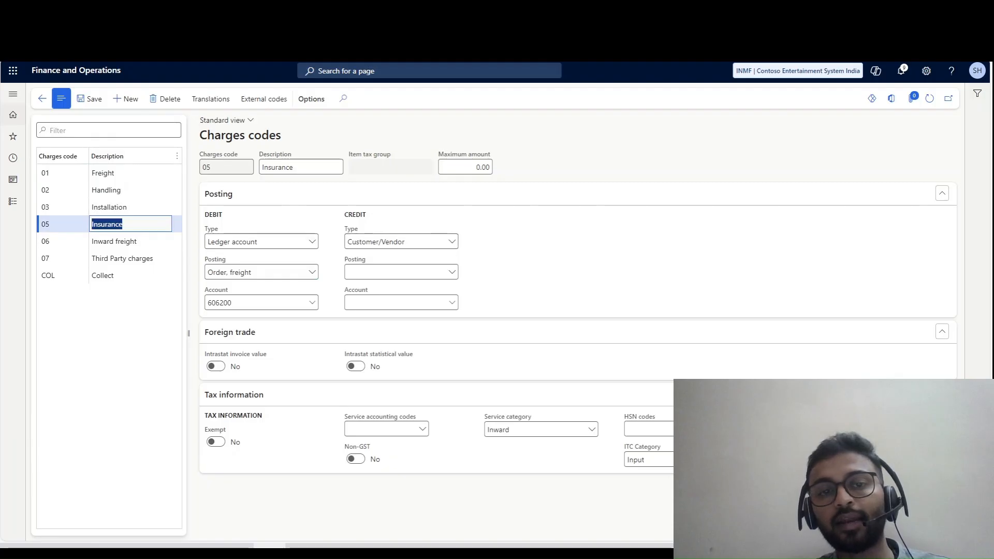
left_click_drag(311, 229, 364, 215)
left_click(358, 228)
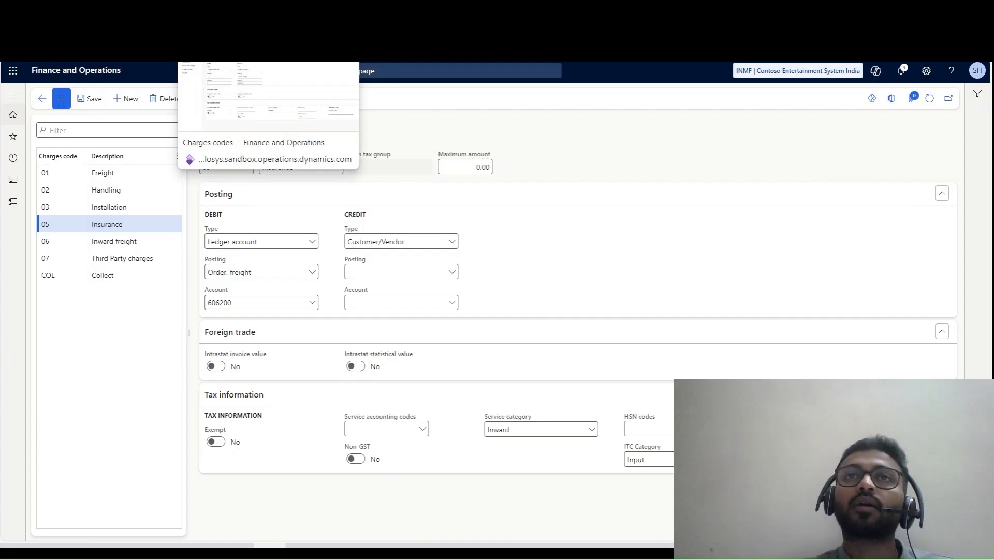
- Switch to the Accounts receivable Charges codes page and review the Freight and Handling codes
left_click(223, 13)
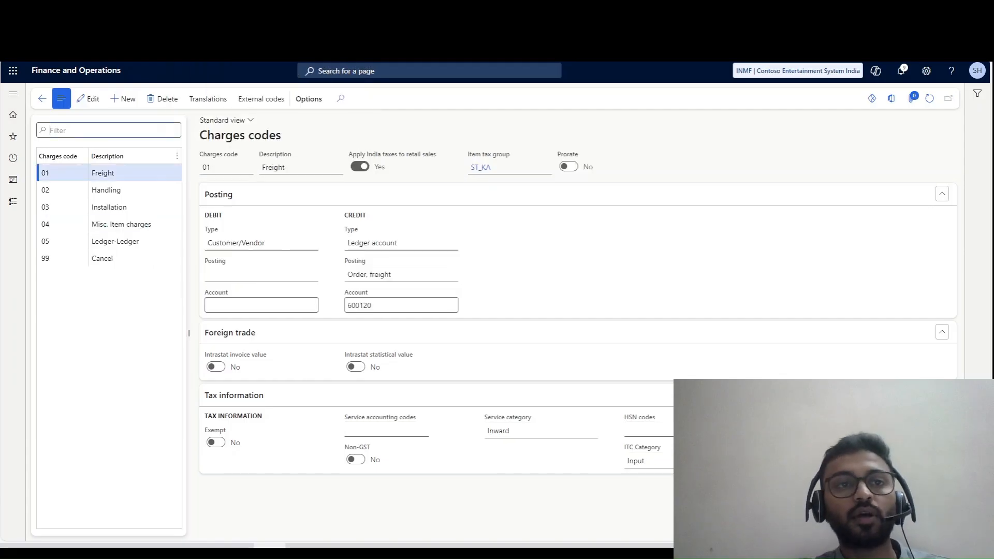
left_click(110, 174)
left_click(110, 189)
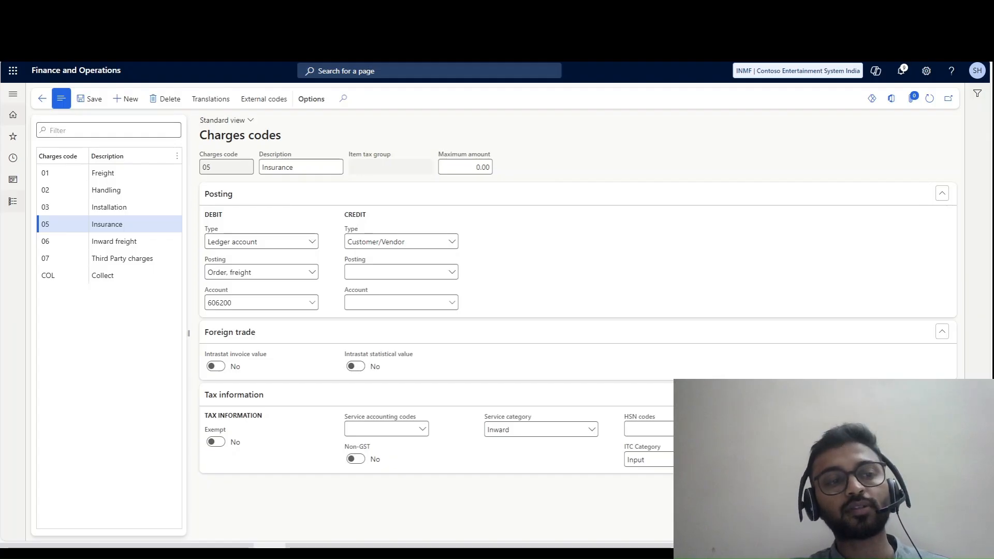
- Switch to the Excel notes and examine the Third Party Vendor section plus the external and internal charges journal entries
left_click(13, 201)
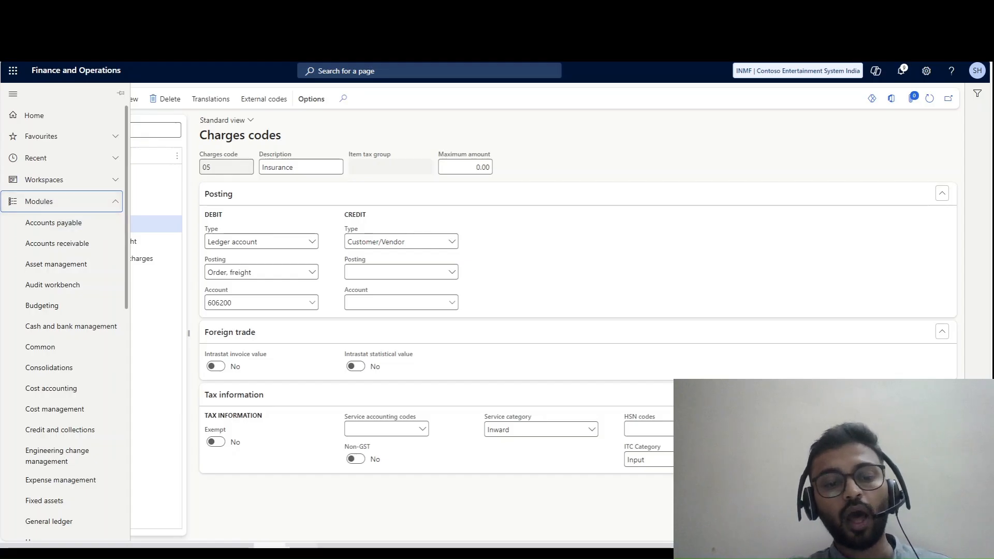
left_click(238, 492)
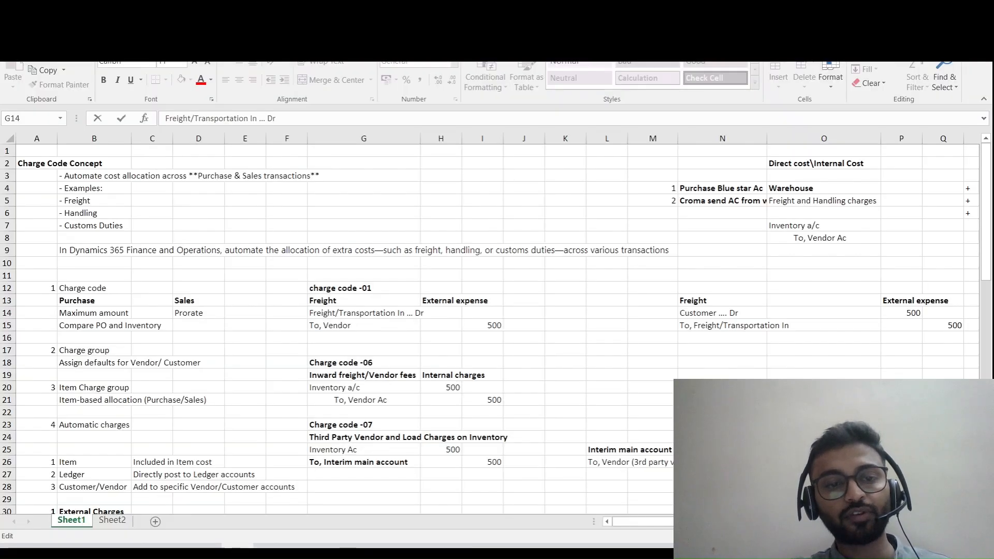
left_click(364, 437)
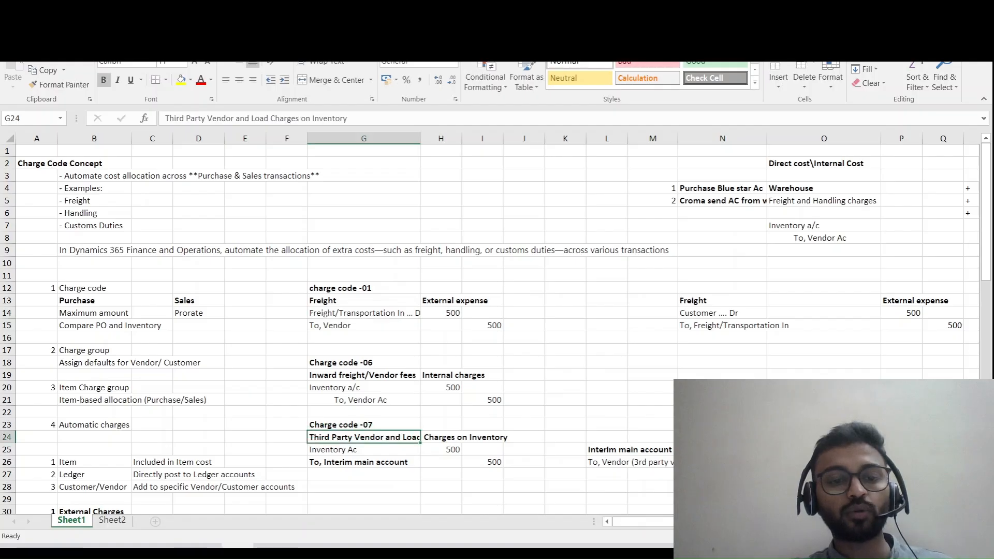
scroll(364, 437, "down", 1)
scroll(495, 328, "down", 1)
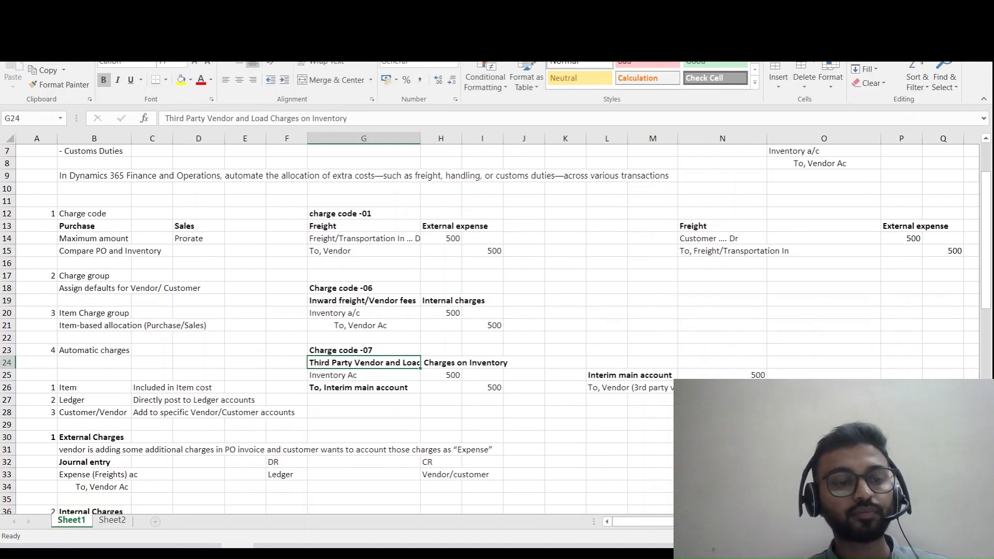
scroll(492, 328, "down", 8)
scroll(492, 328, "up", 4)
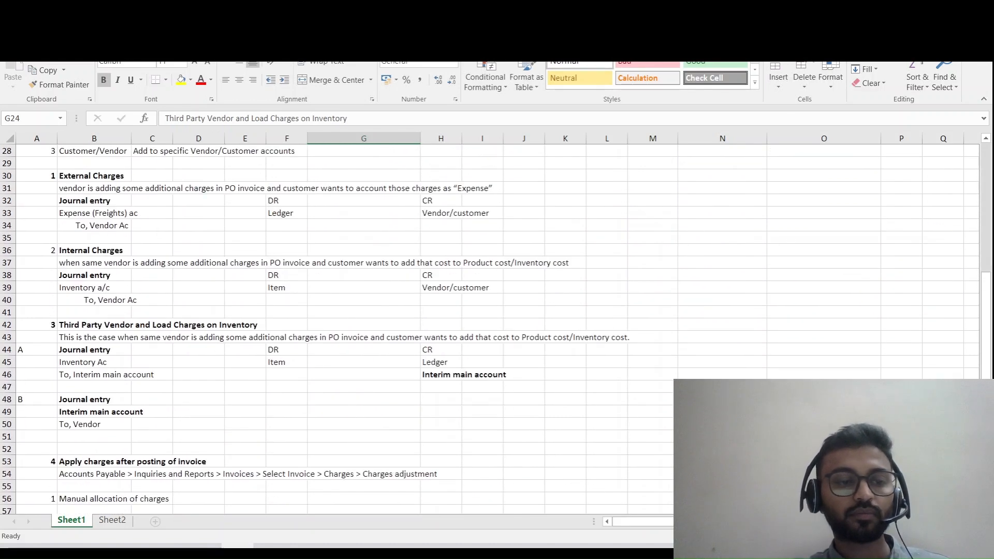
scroll(492, 328, "up", 5)
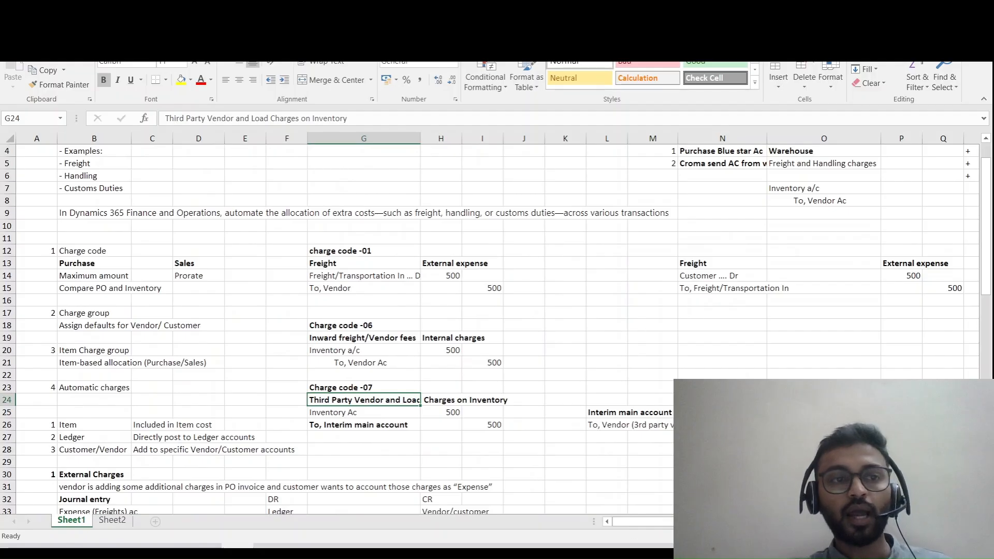
scroll(492, 328, "up", 1)
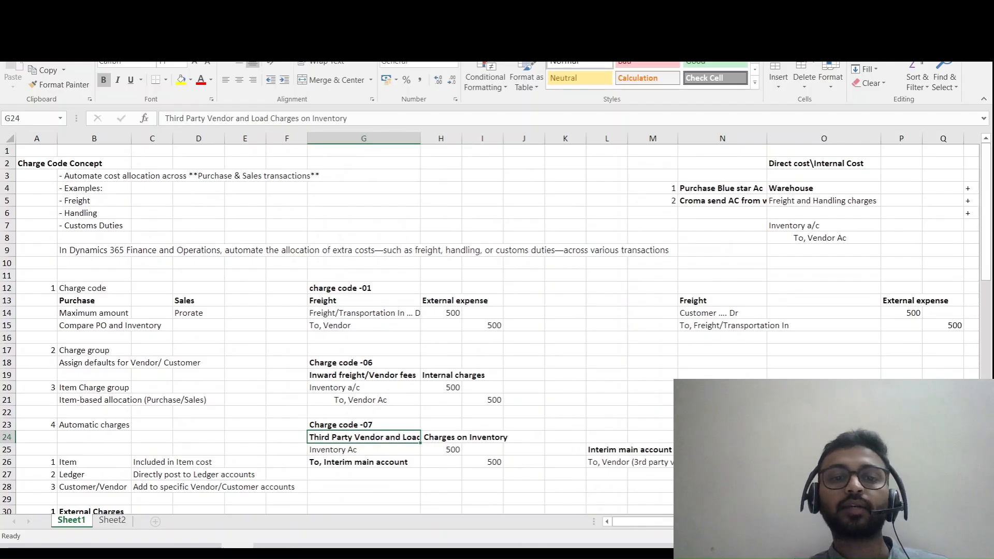
- Return to Finance and Operations and open the All purchase orders list in Accounts payable
left_click(270, 547)
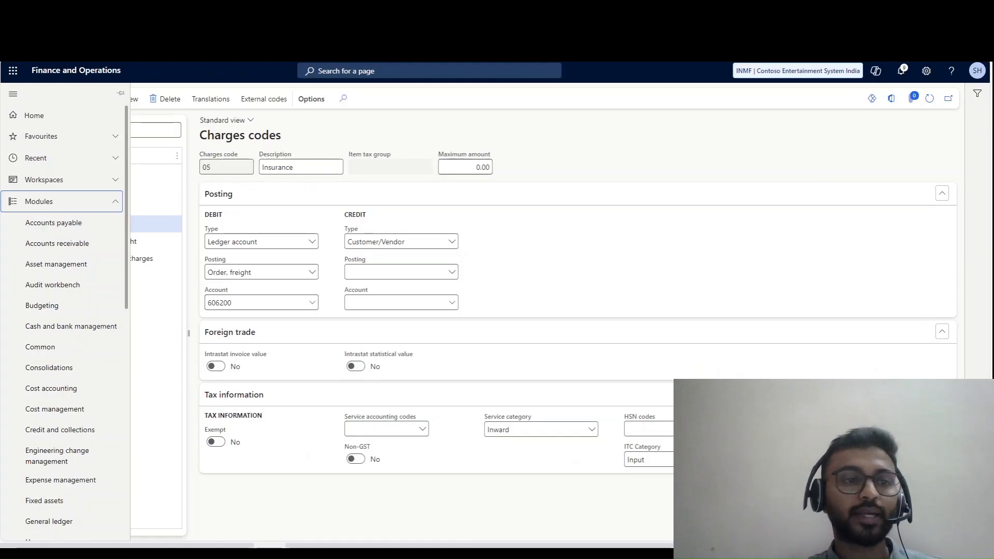
double_click(58, 223)
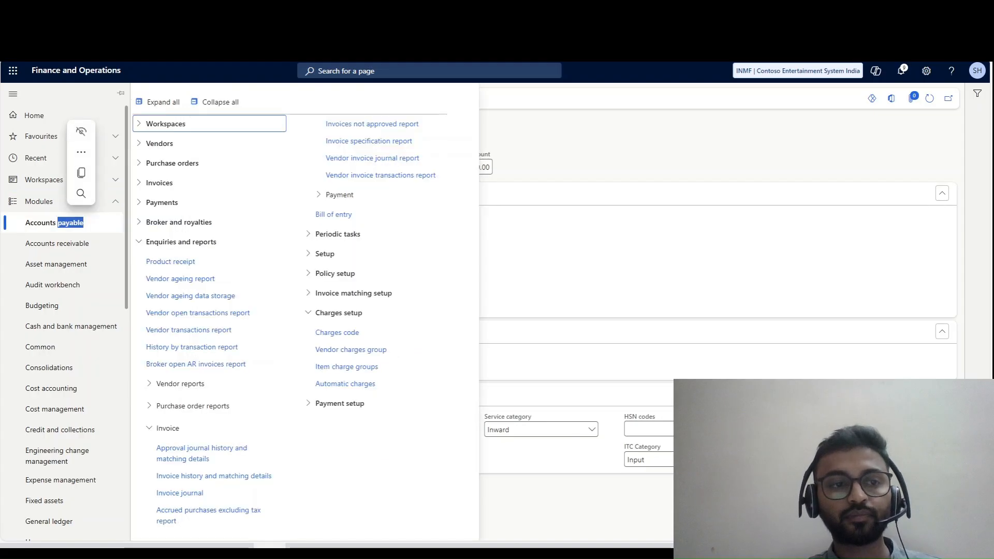
left_click(172, 163)
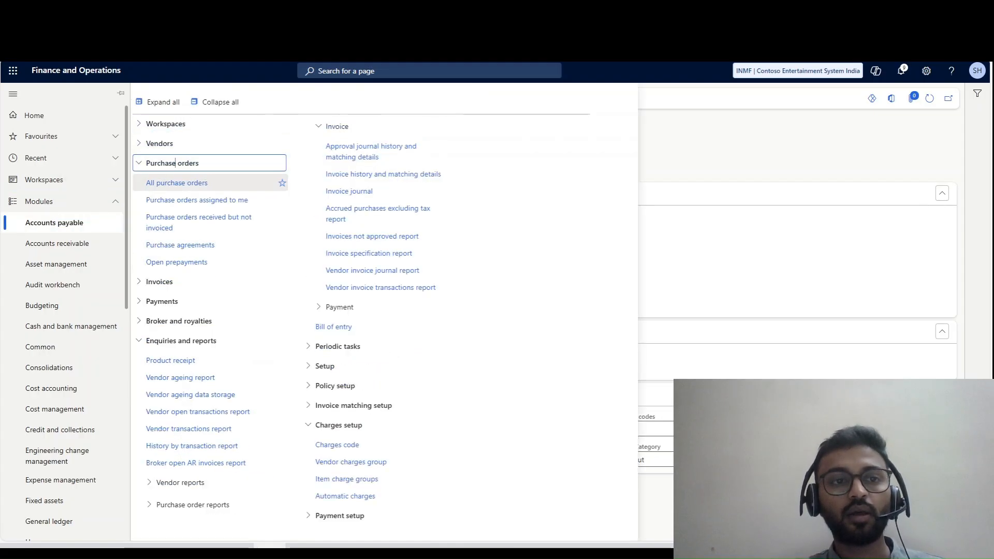
left_click(176, 182)
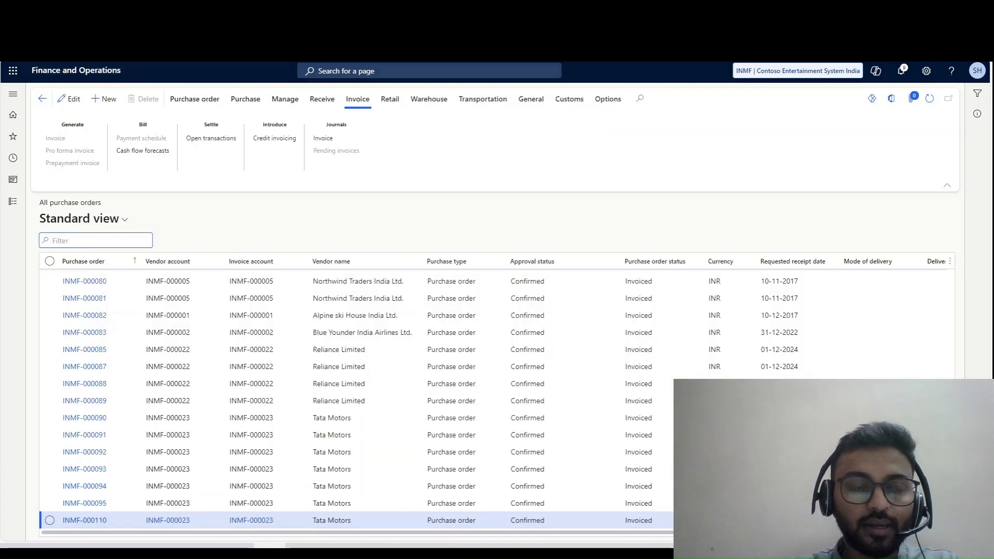
- Create a purchase order for vendor Blue Younder India Airlines Ltd. with warehouse 11
key("alt+n")
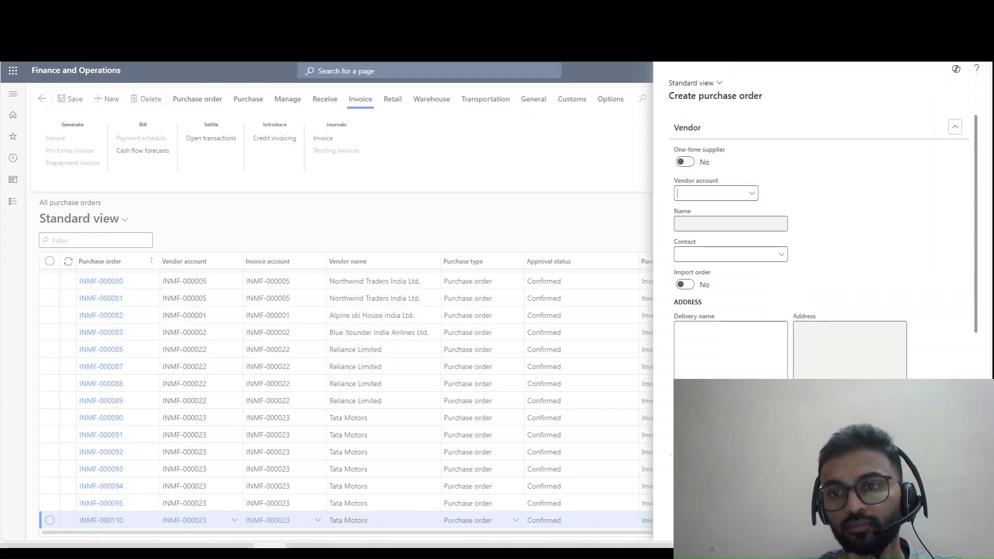
left_click(753, 194)
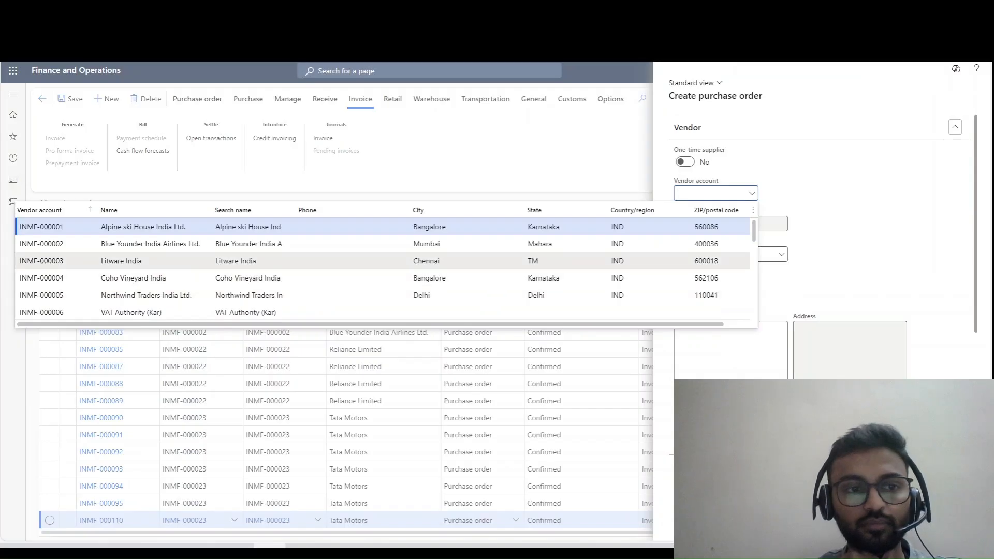
left_click(353, 244)
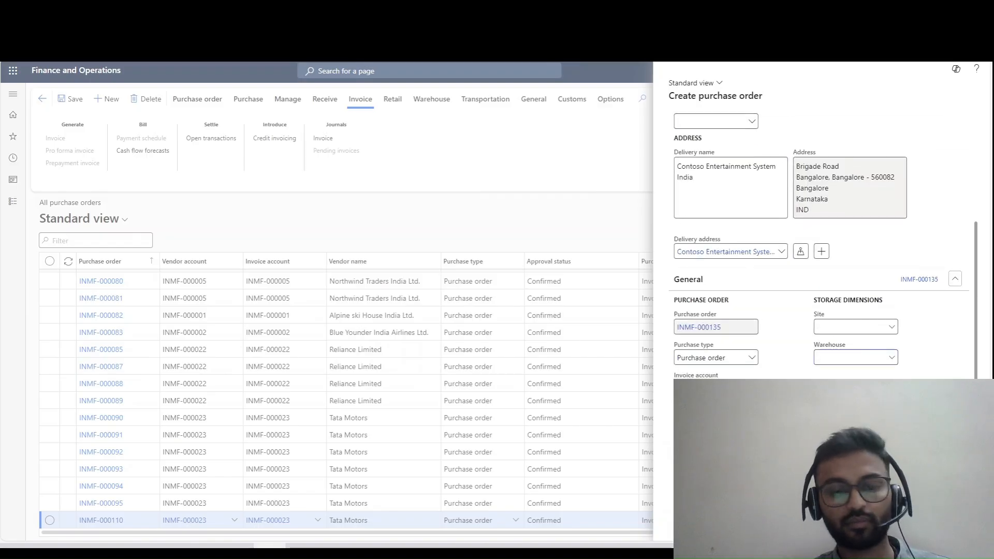
type("11")
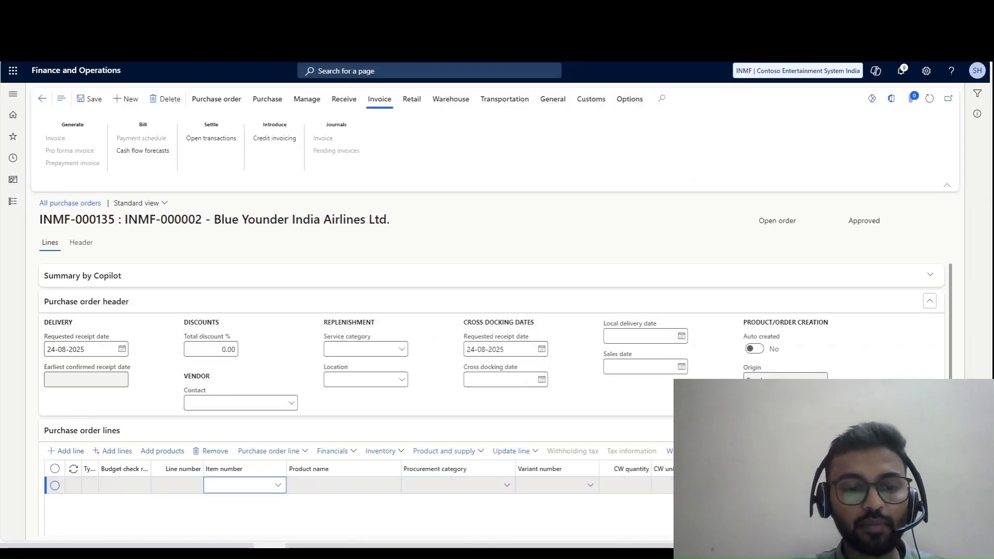
- Select item 1104, the Southridge Video Laptop15, for the first purchase order line and dismiss the vendor notification
left_click(279, 485)
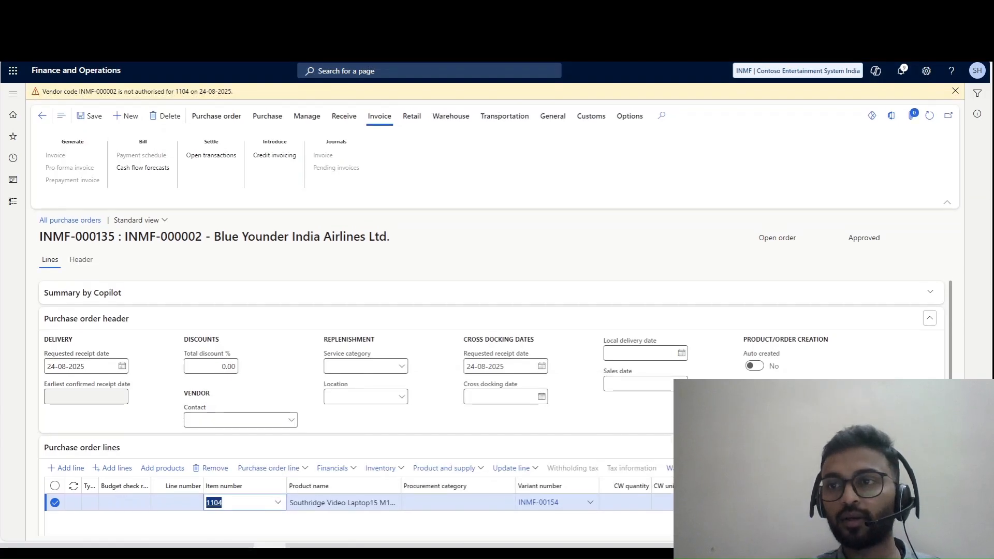
left_click(955, 91)
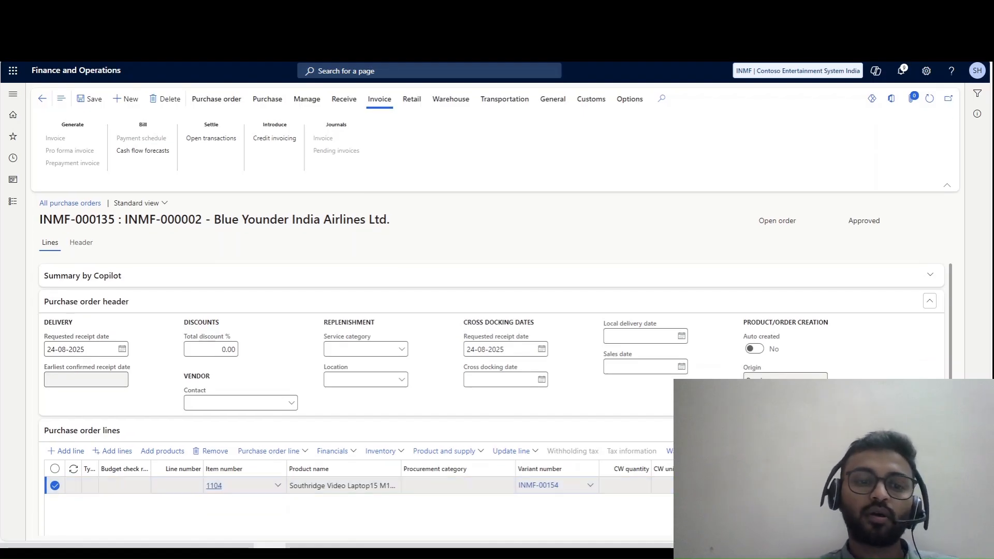
- Open the released product details of item 1104, set its approved vendor check method to No check, and save
left_click(214, 485)
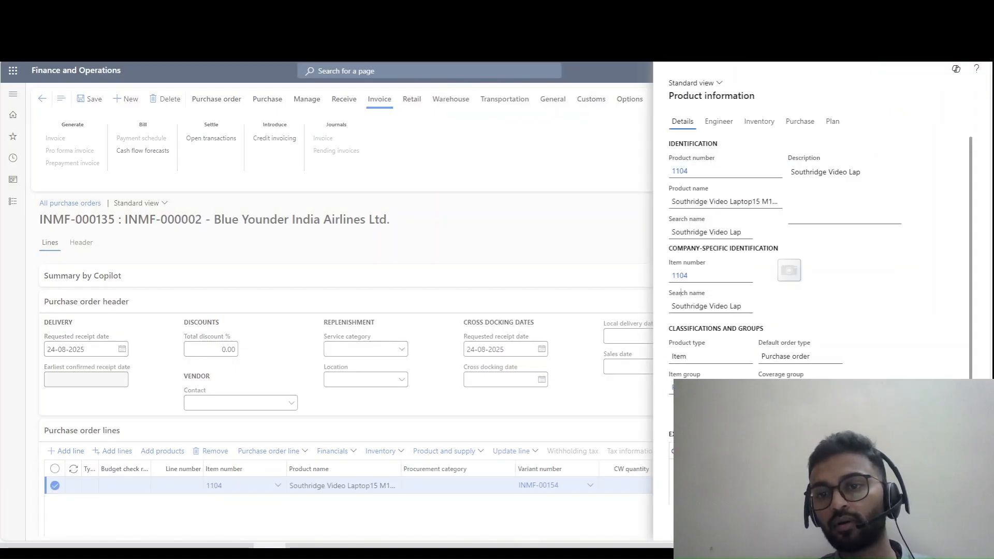
left_click(680, 275)
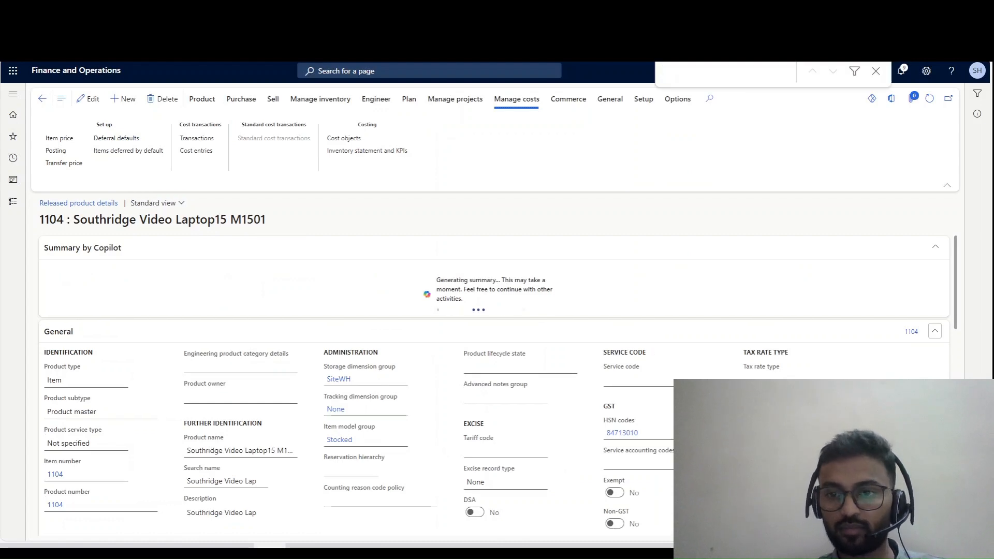
scroll(494, 388, "down", 10)
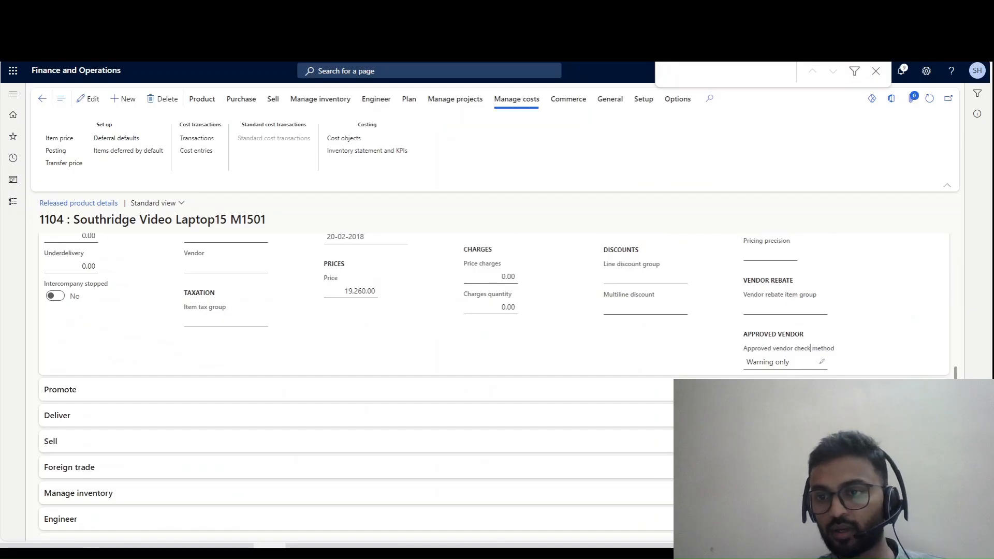
left_click(798, 361)
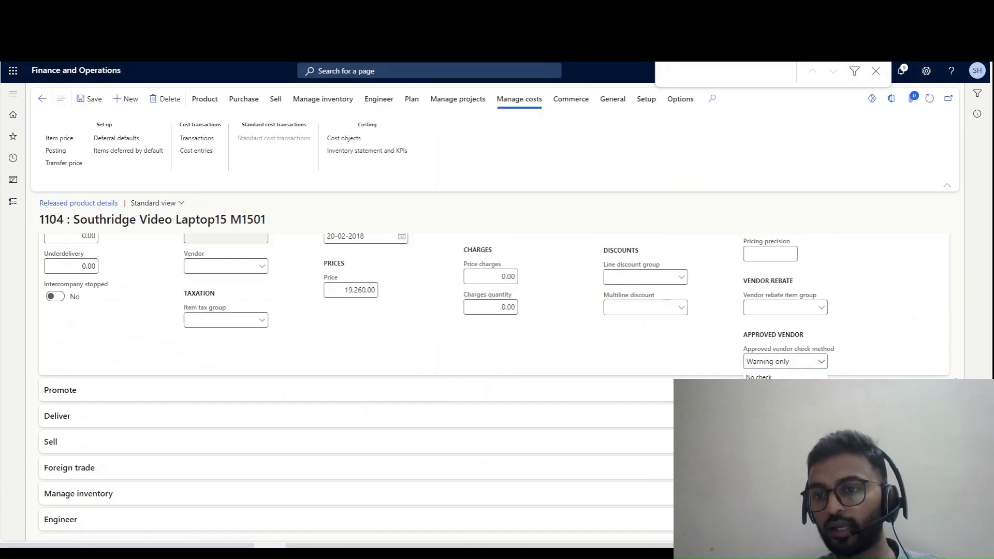
left_click(759, 377)
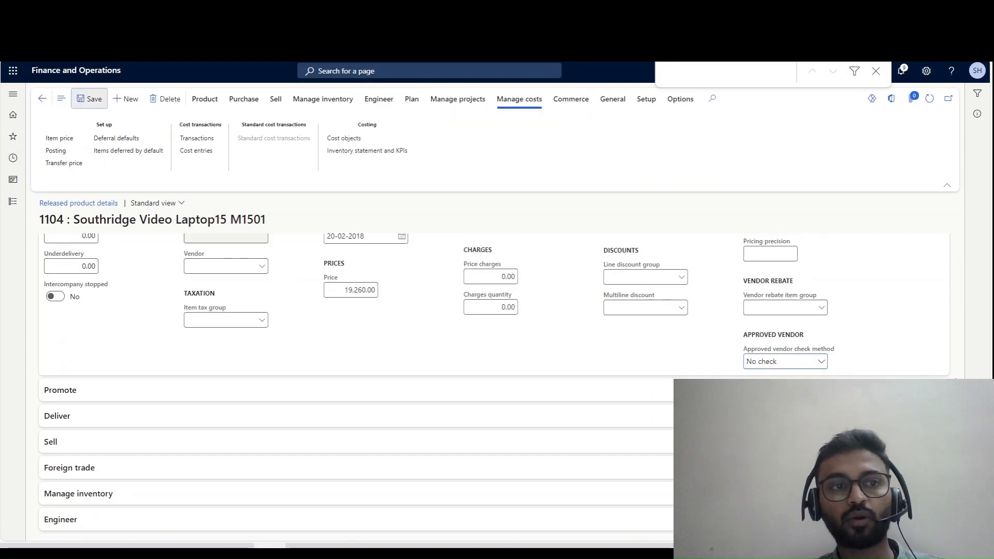
left_click(89, 99)
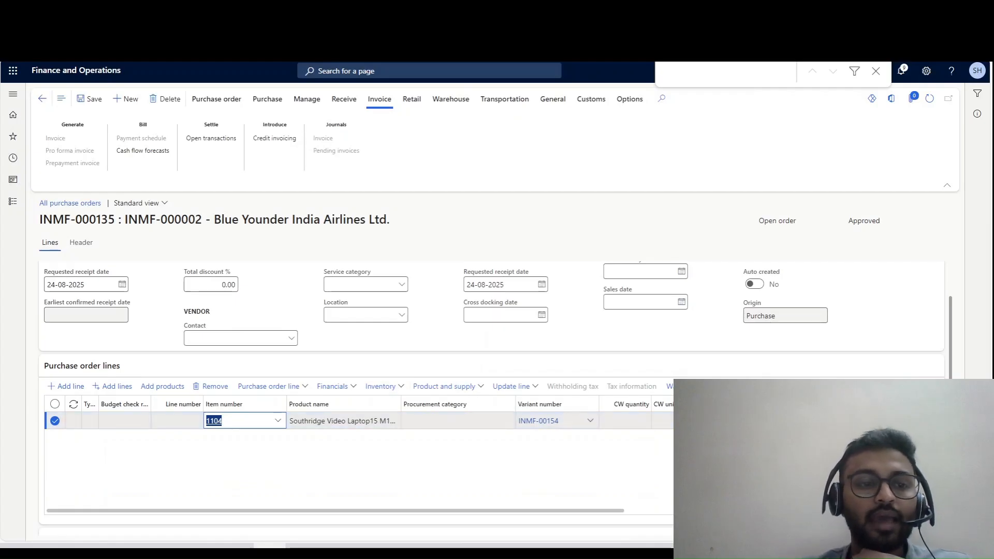
- Add a second purchase order line for item 1105 and save the order
left_click(66, 387)
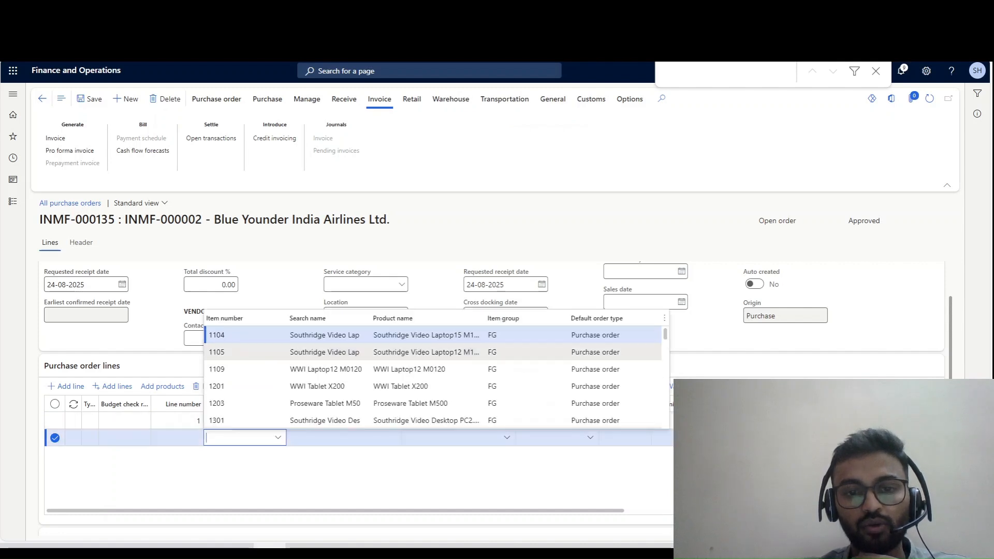
left_click(217, 352)
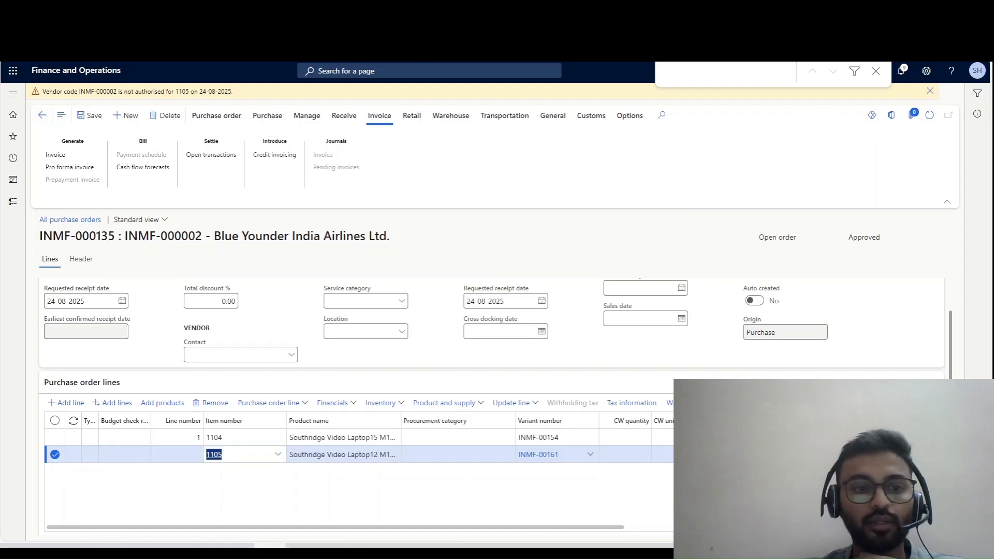
left_click(90, 99)
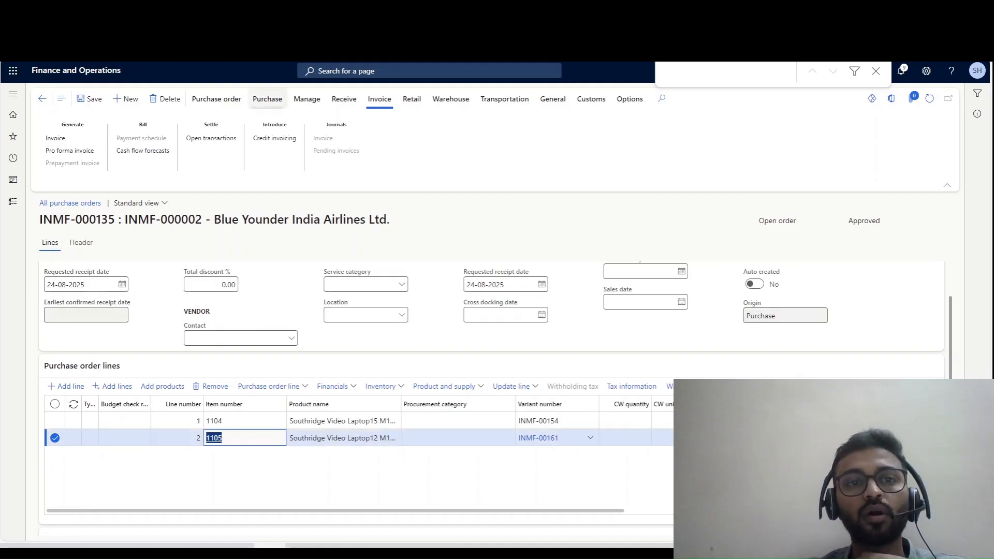
- Open the charges maintenance page for the purchase order and choose charges code 06, Inward freight
double_click(72, 124)
left_click(268, 99)
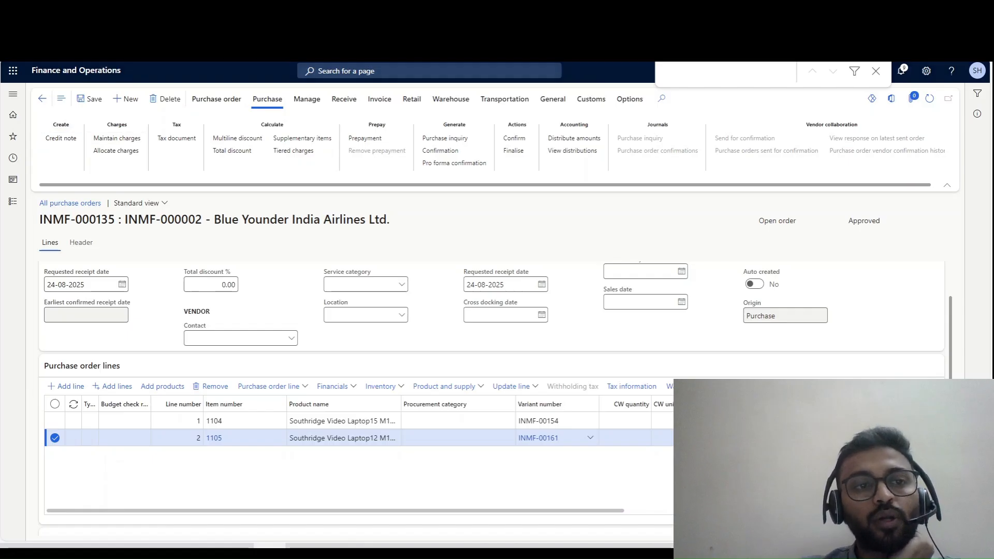
left_click(117, 139)
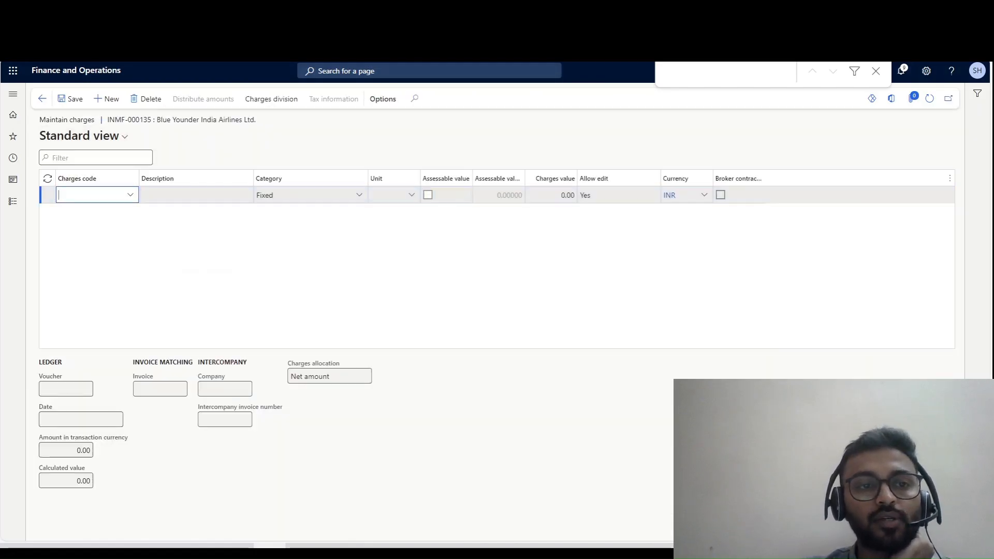
left_click(131, 196)
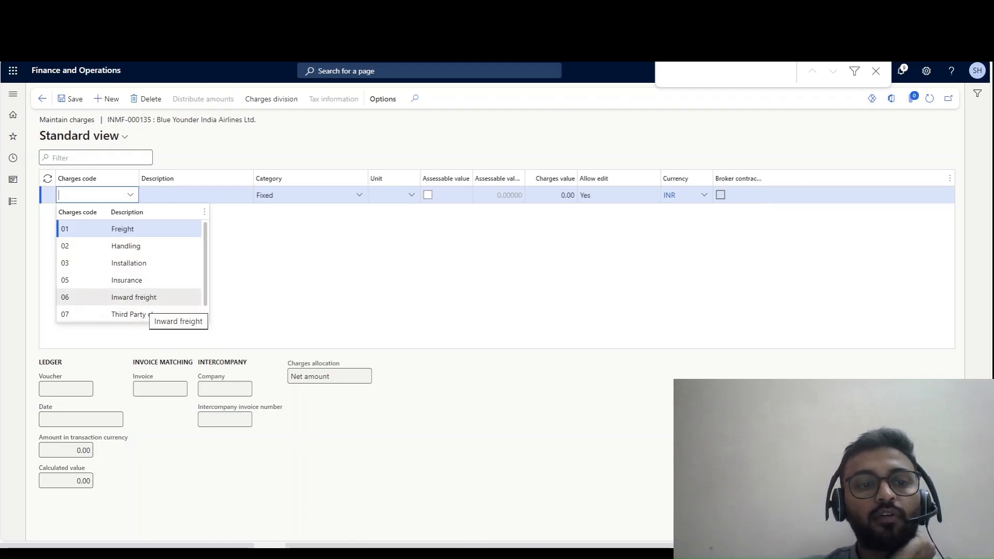
left_click(150, 297)
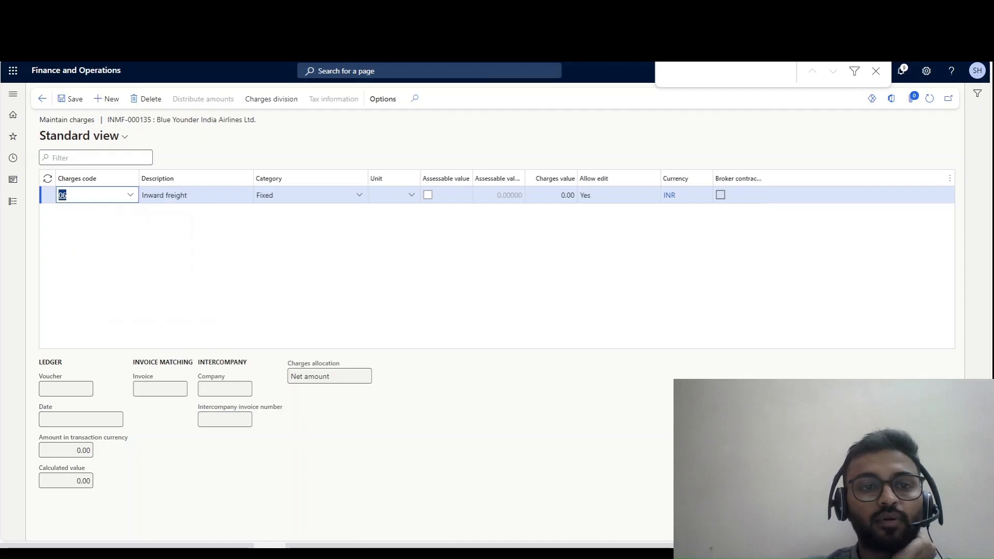
- Switch to the Excel notes to check the charge code -01 Freight entry, and return to Finance and Operations
mouse_move(237, 546)
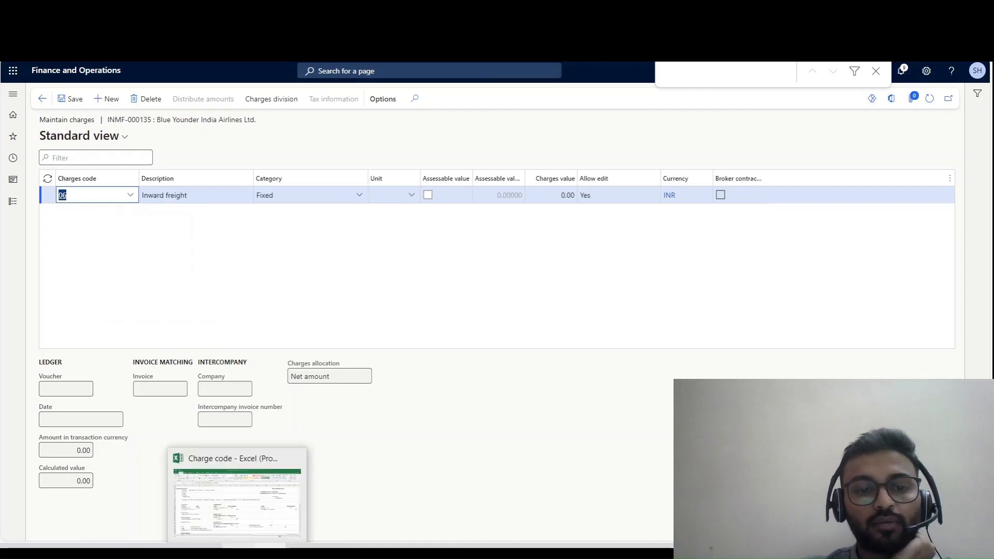
left_click(295, 458)
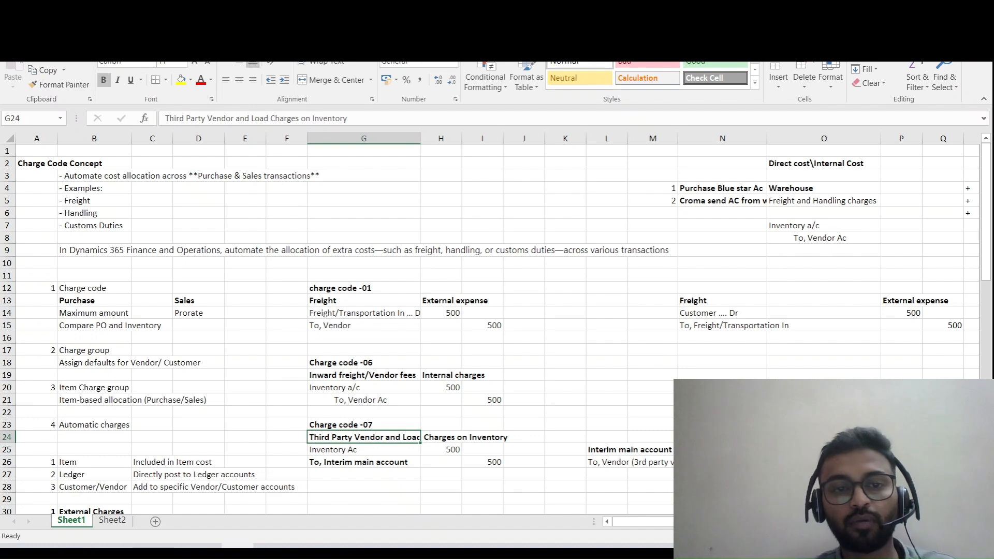
double_click(324, 288)
left_click(269, 547)
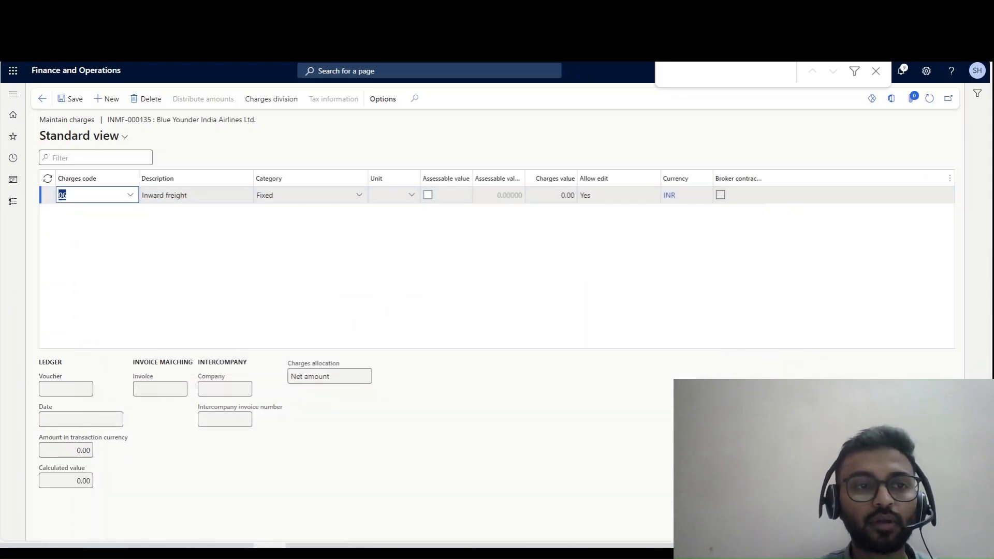
- Change the charge to code 01 Freight with a charges value of 2,000.00 and save it
left_click(134, 194)
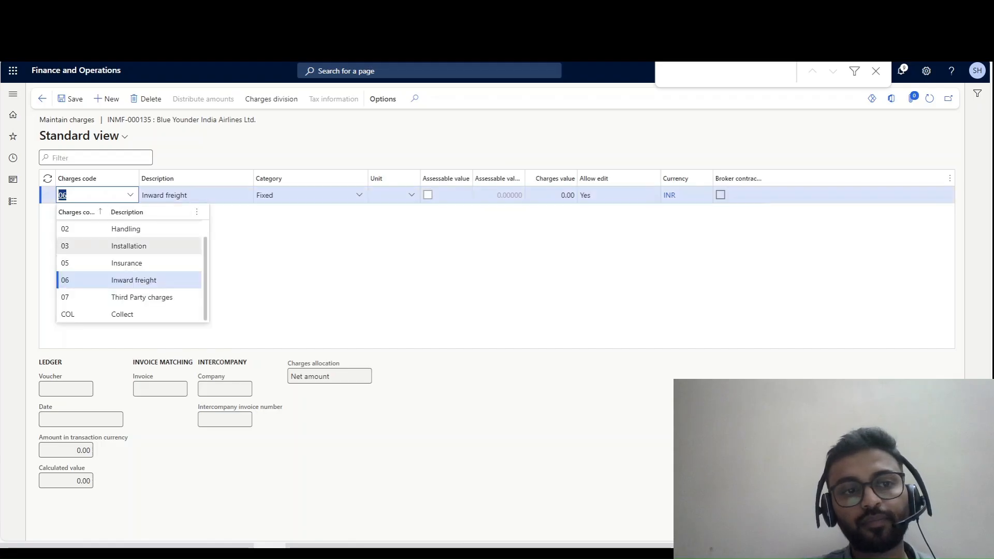
left_click(136, 228)
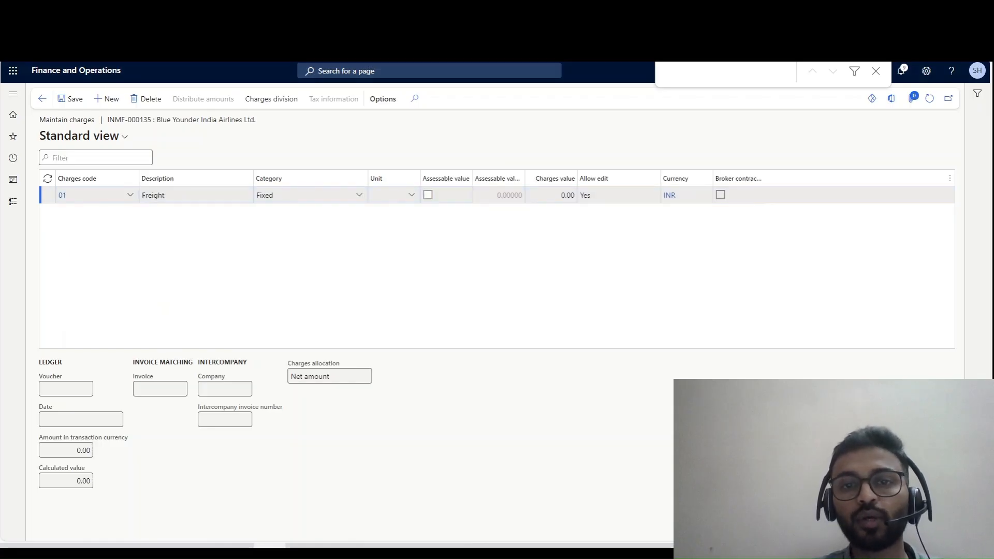
left_click(561, 195)
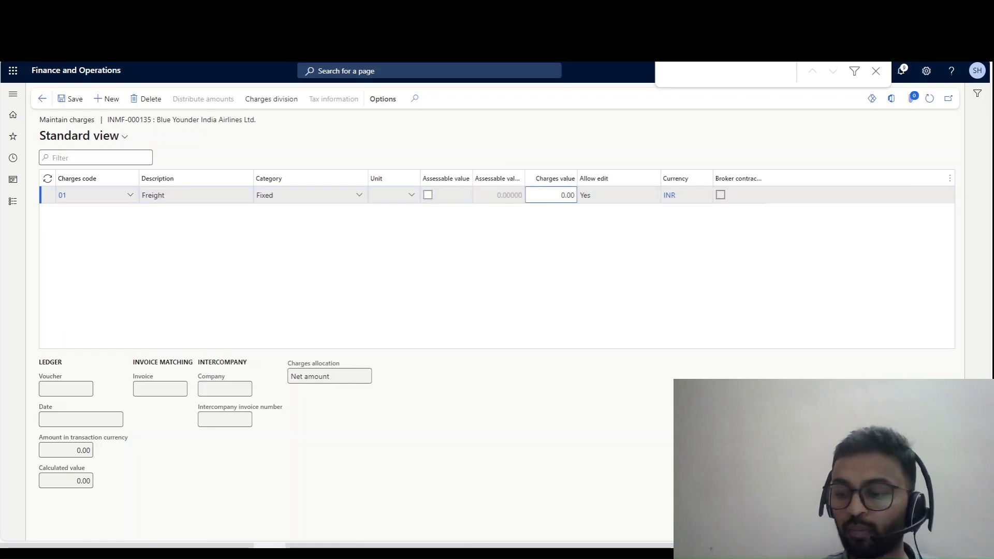
type("200")
key("Tab")
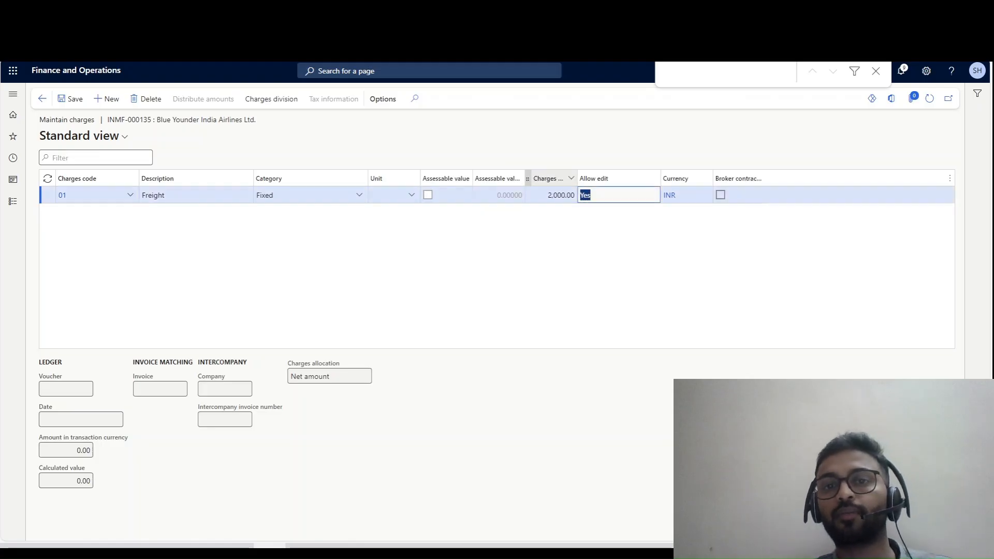
left_click(70, 98)
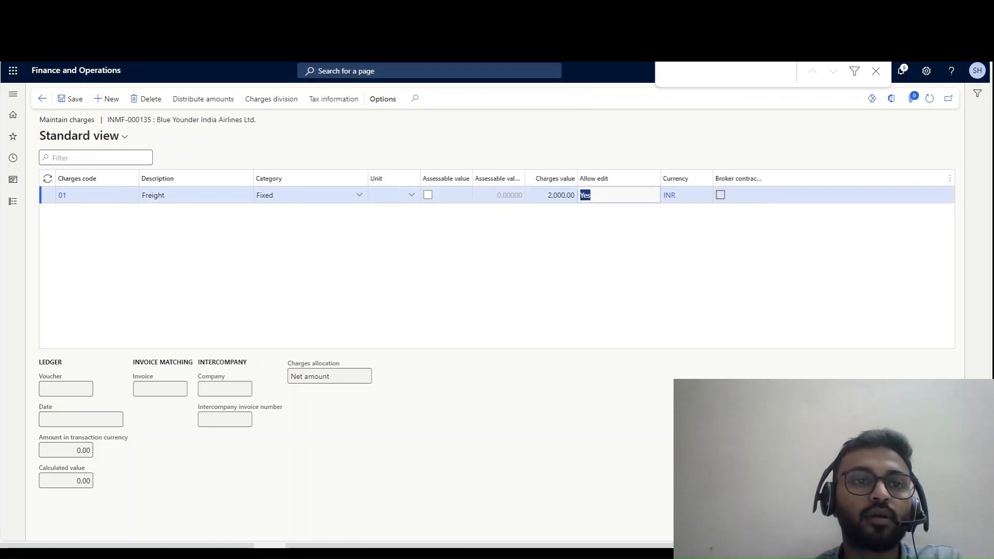
- Review the Freight charge's accounting distribution, enable Assessable value for the charge, and return to the purchase order
left_click(203, 98)
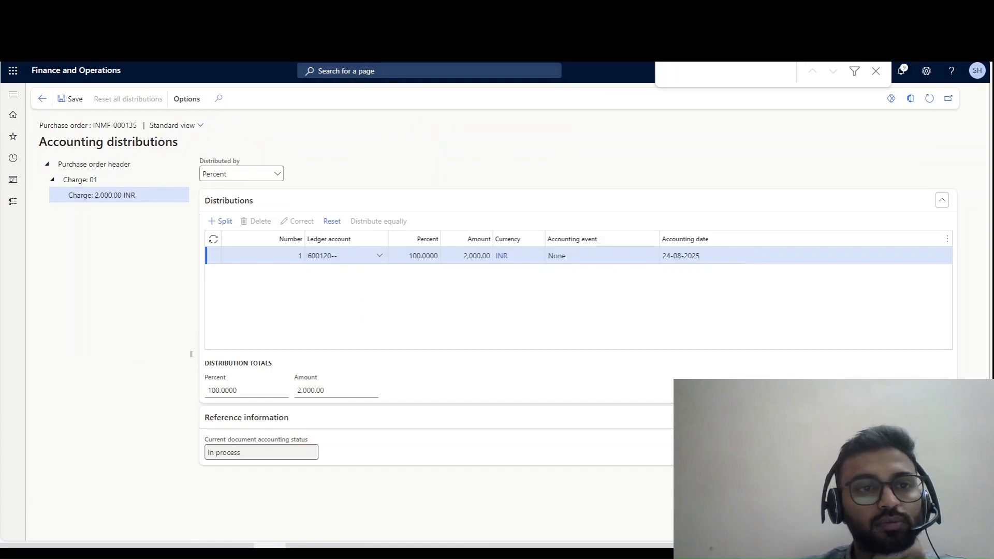
left_click(42, 98)
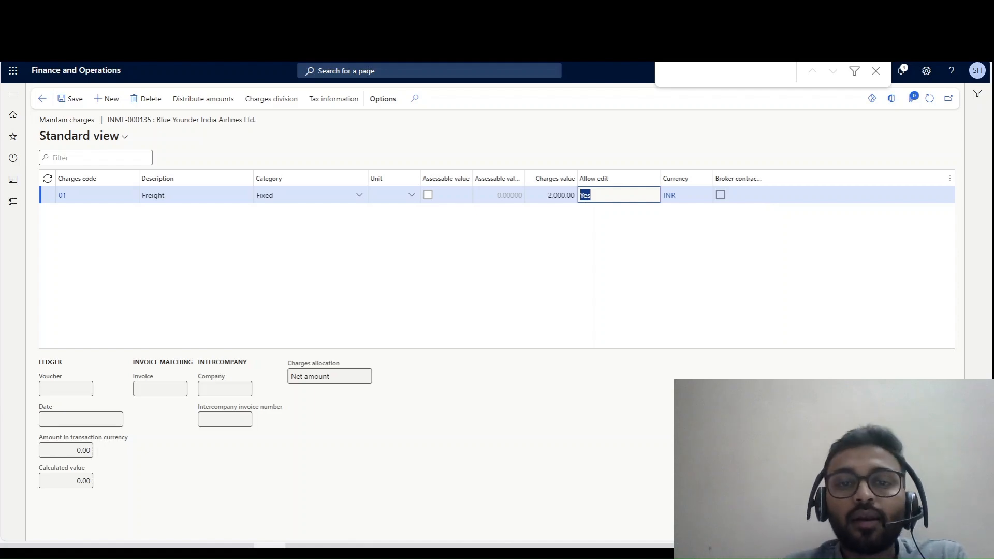
left_click(428, 195)
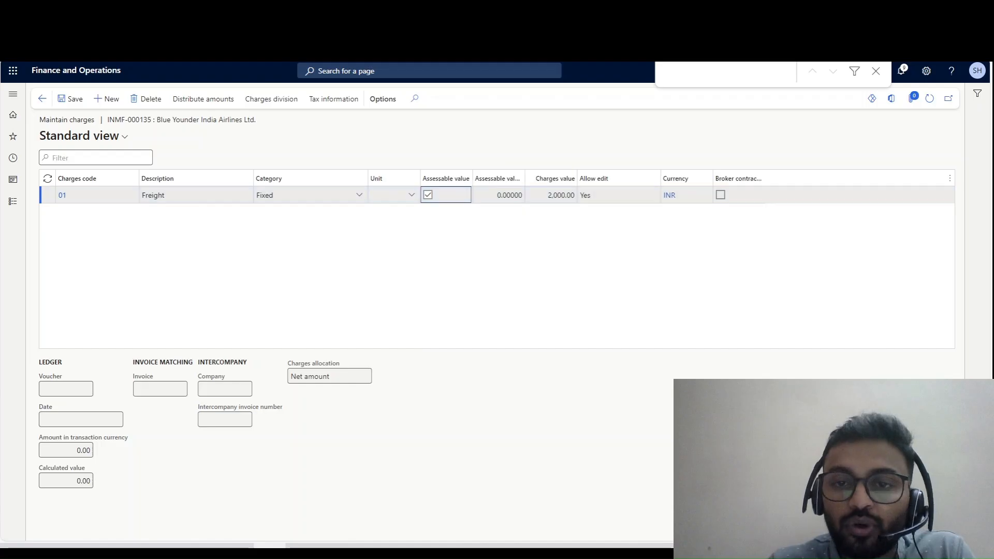
left_click(551, 196)
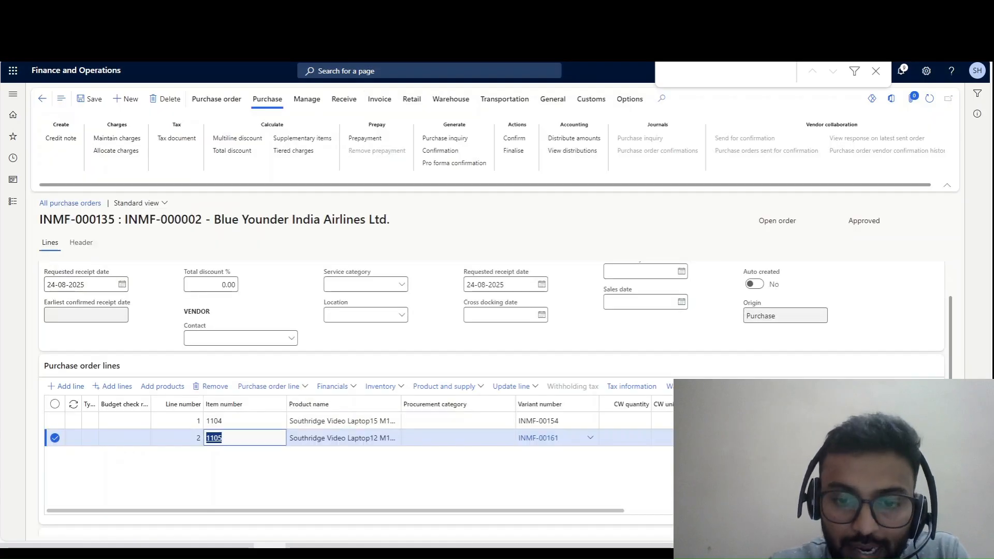
- Sort the purchase order lines by unit price, first smallest to largest and finally largest to smallest
left_click_drag(337, 511, 610, 511)
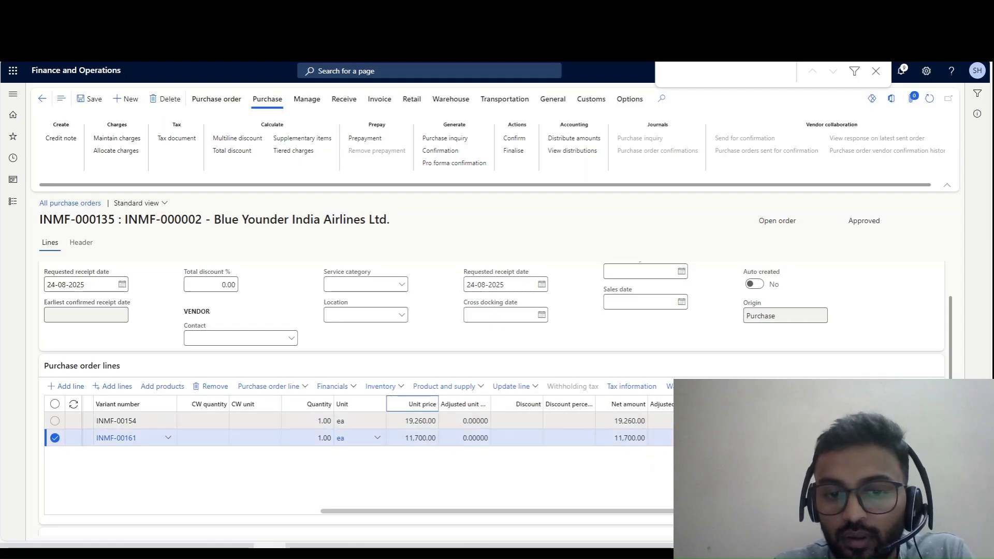
left_click(412, 404)
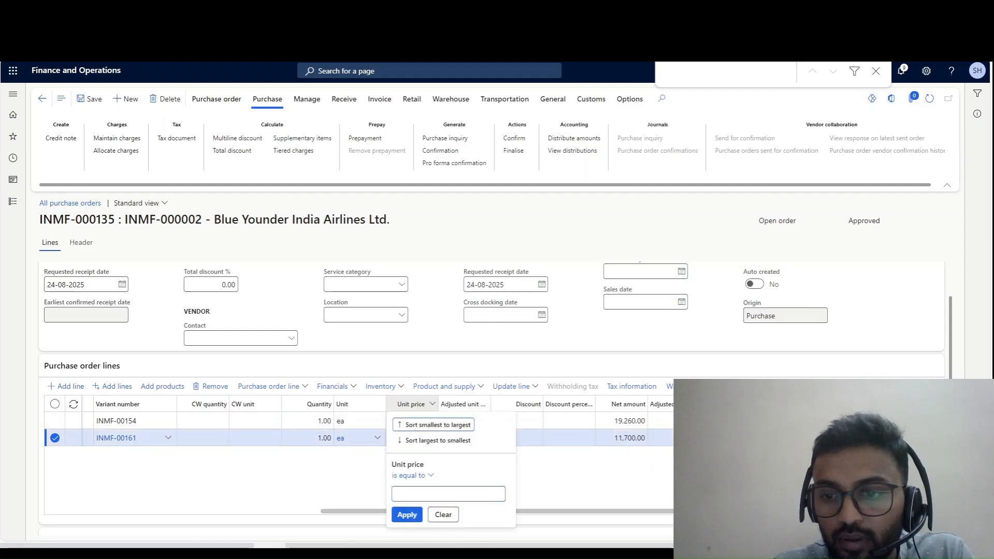
left_click(433, 425)
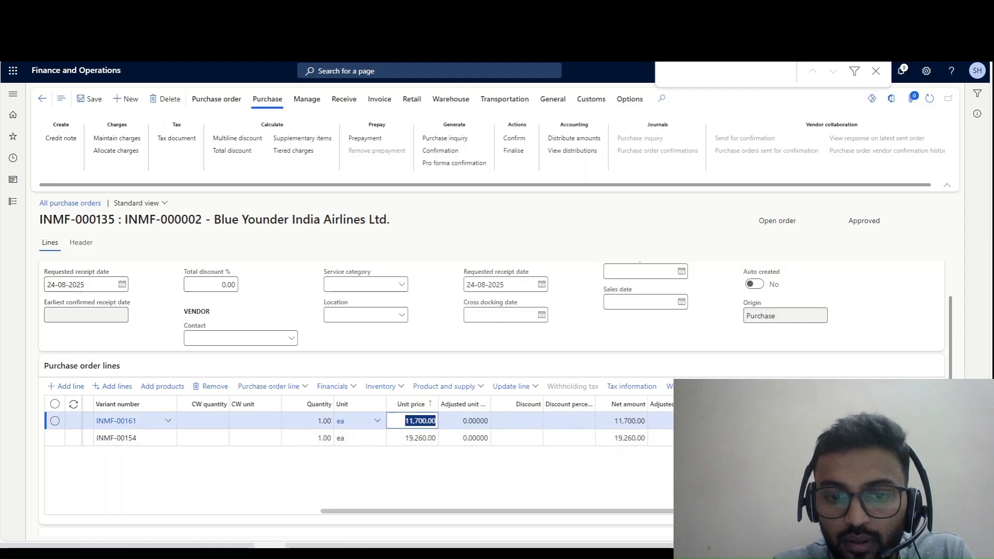
left_click(412, 404)
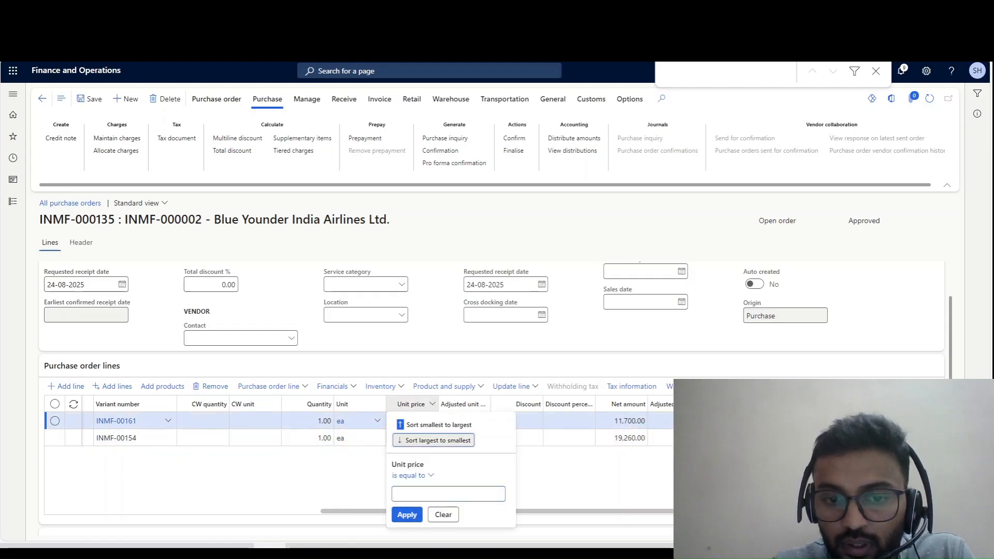
left_click(433, 440)
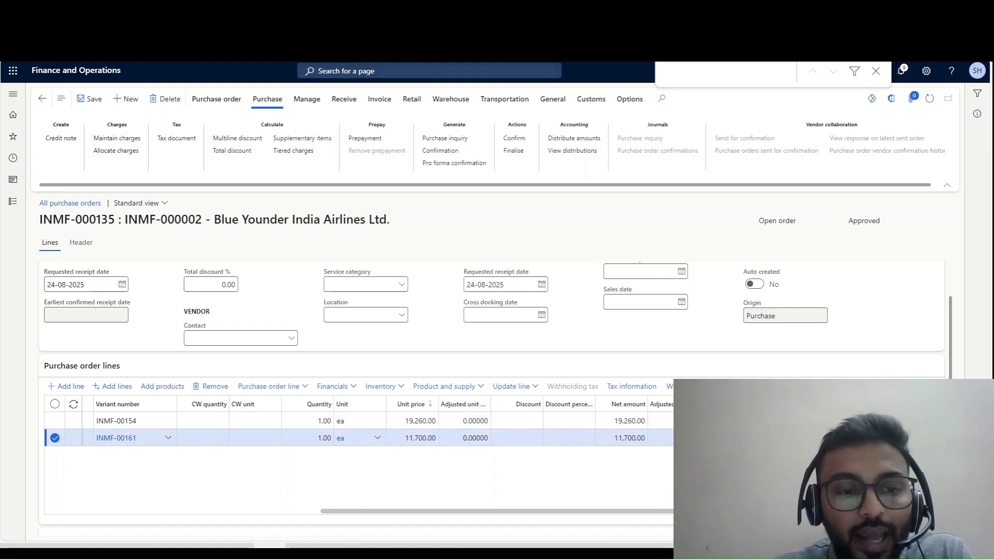
- Allocate the purchase order's Freight charge to all lines using Per line allocation, with Allocate all left off
left_click(116, 151)
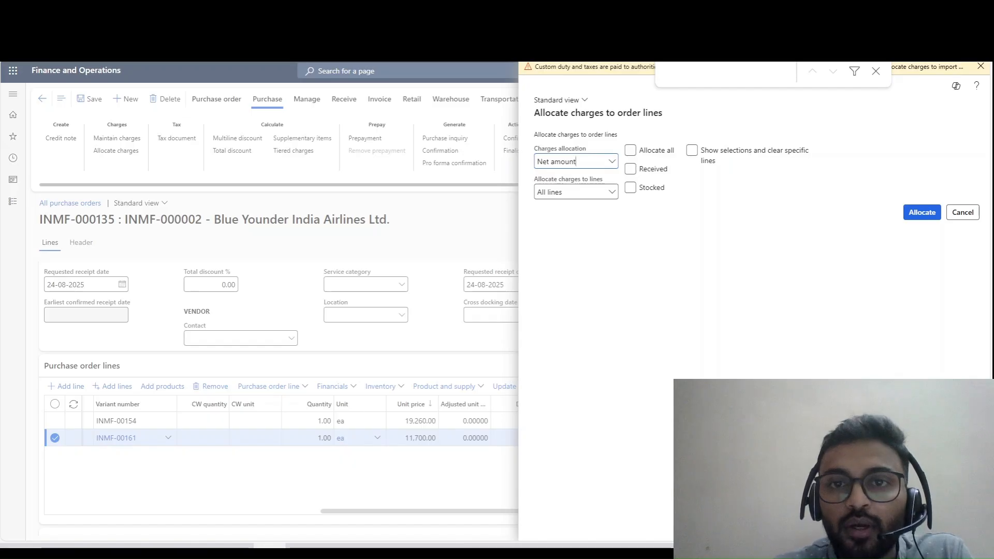
left_click(876, 71)
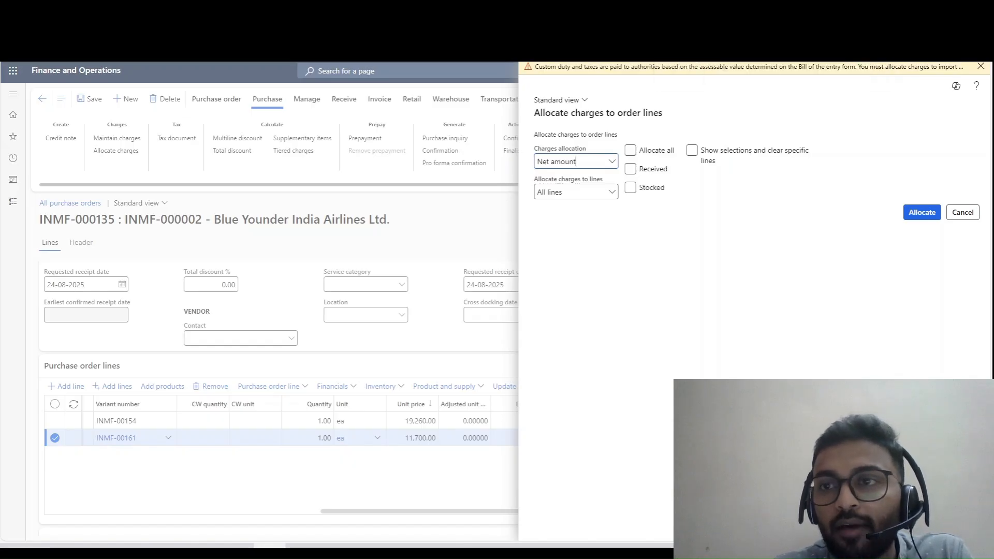
left_click(981, 66)
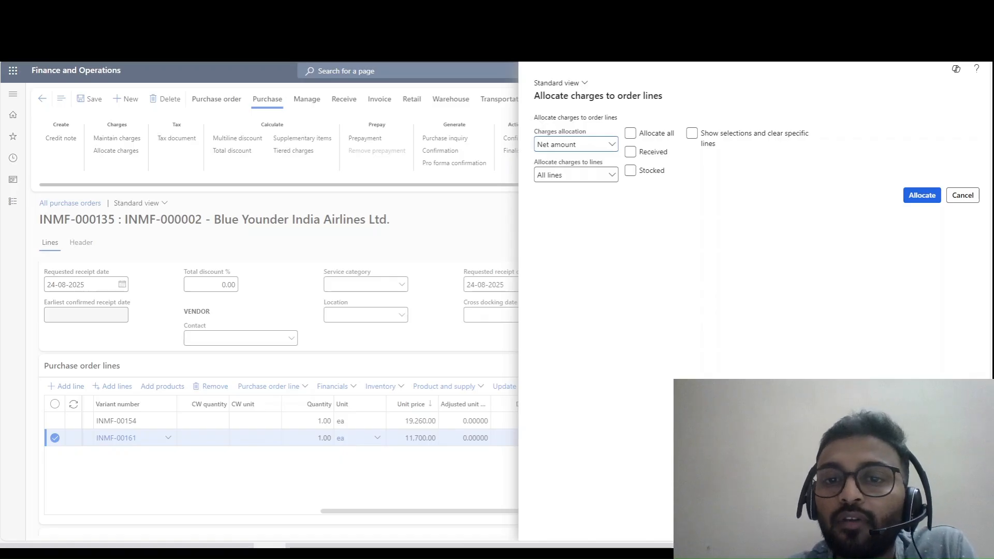
left_click(612, 145)
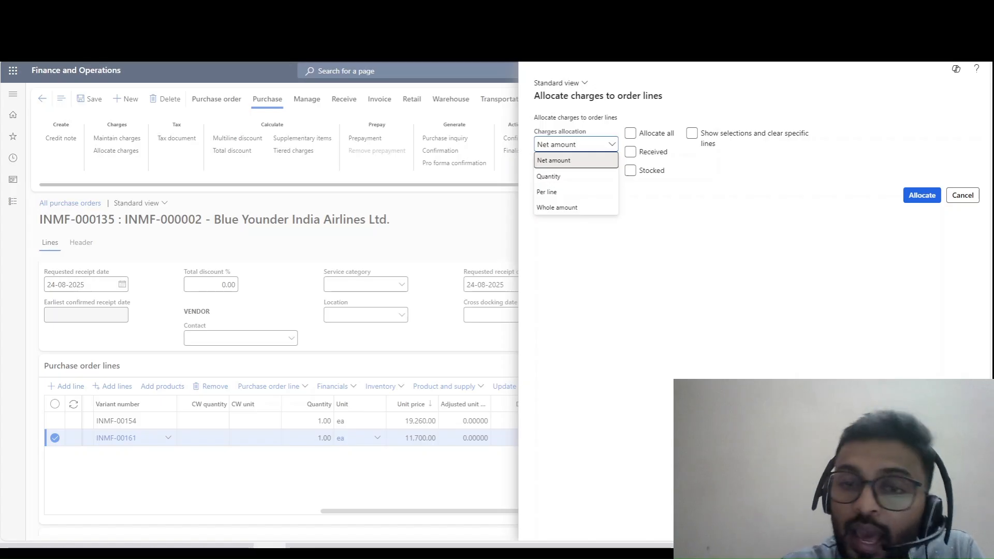
left_click(576, 192)
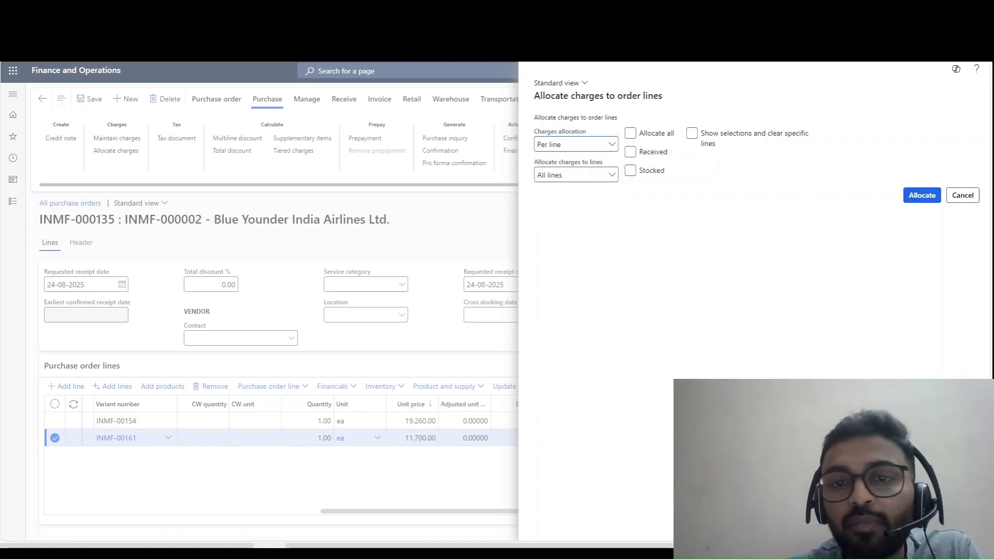
left_click(559, 144)
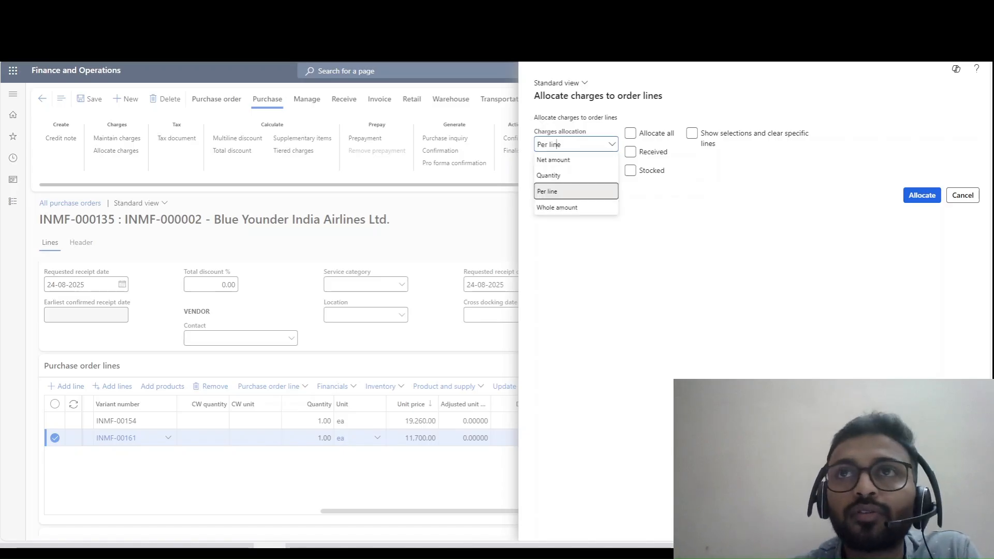
left_click(557, 144)
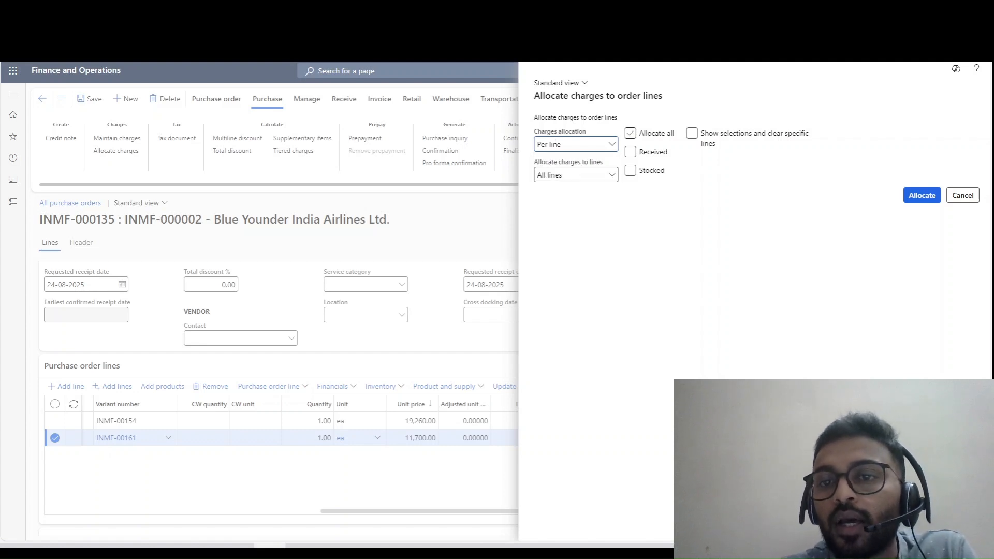
key("Tab")
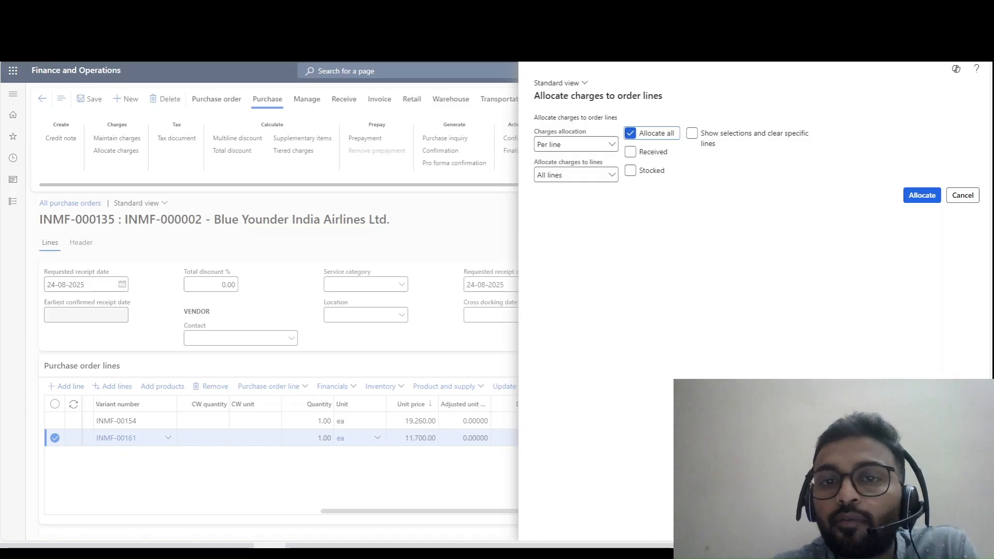
key("space")
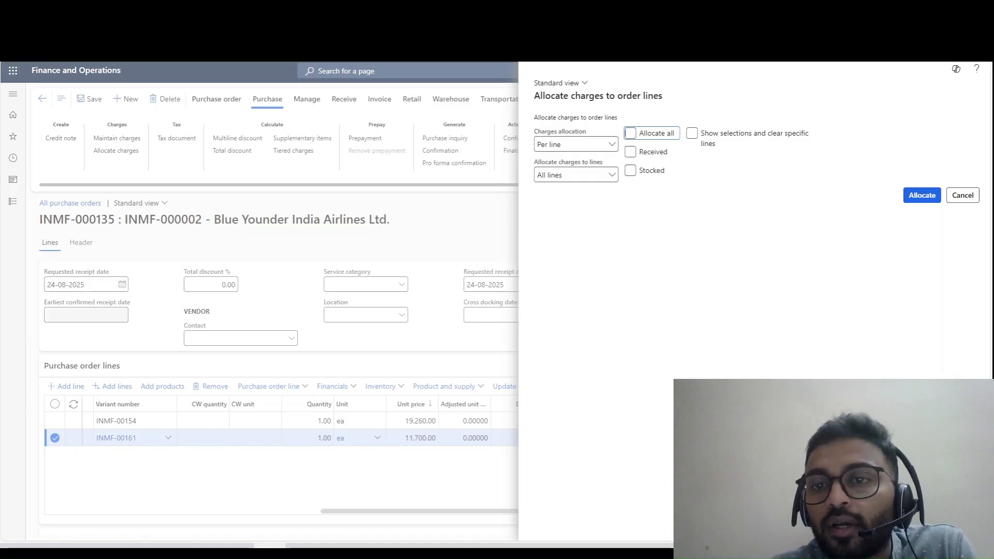
left_click(922, 195)
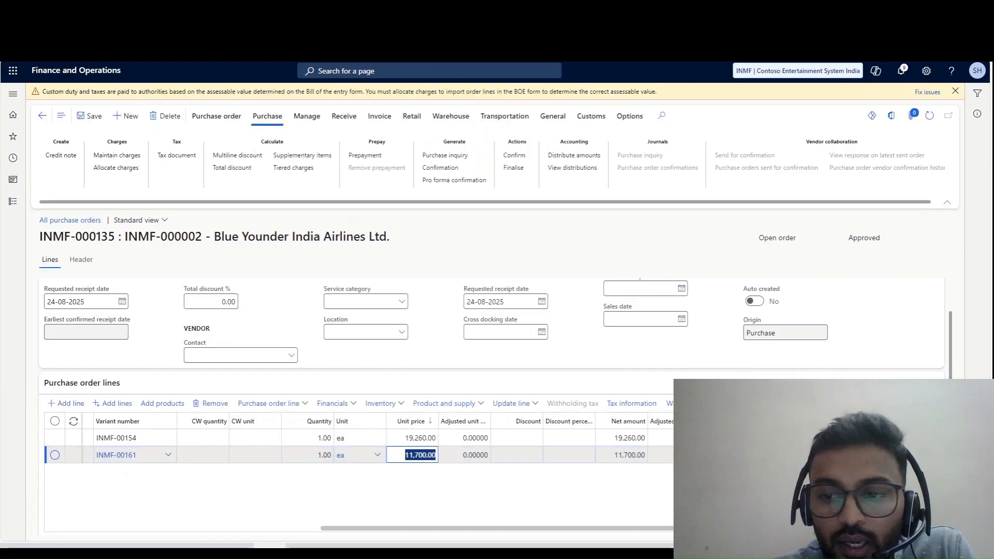
- Review the Freight charge allocated to the INMF-00154 purchase order line, including its charges value, and return to the order
left_click(540, 438)
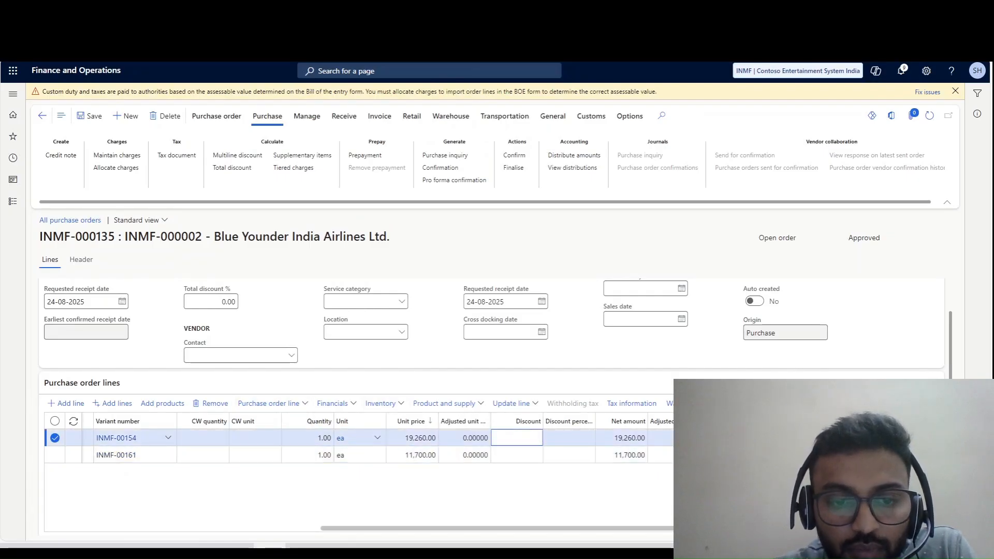
left_click(333, 403)
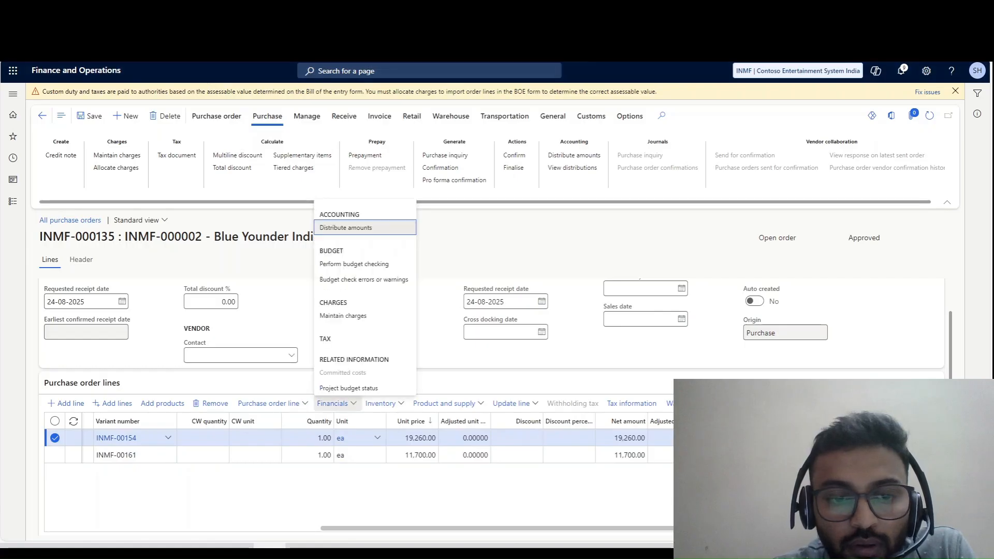
left_click(343, 315)
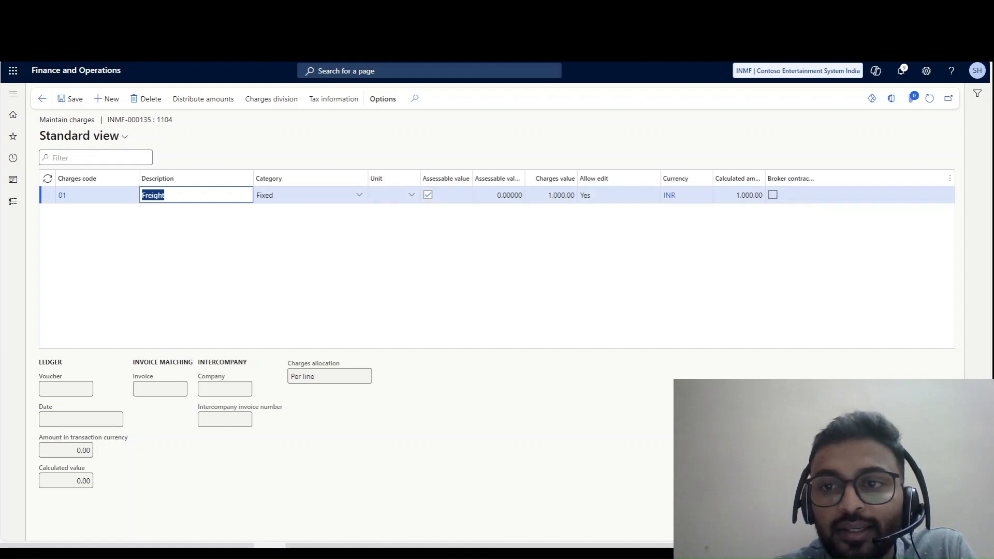
left_click(552, 195)
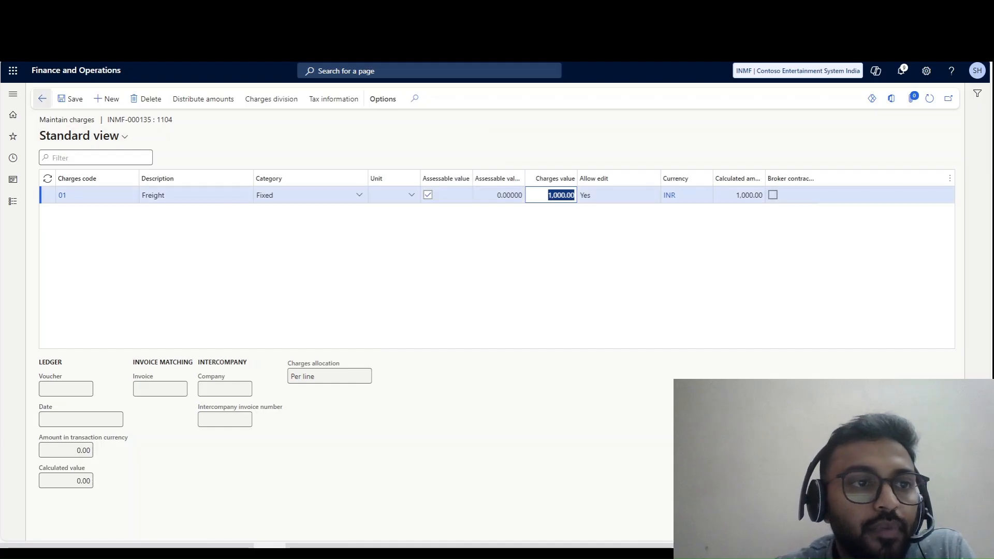
left_click(42, 98)
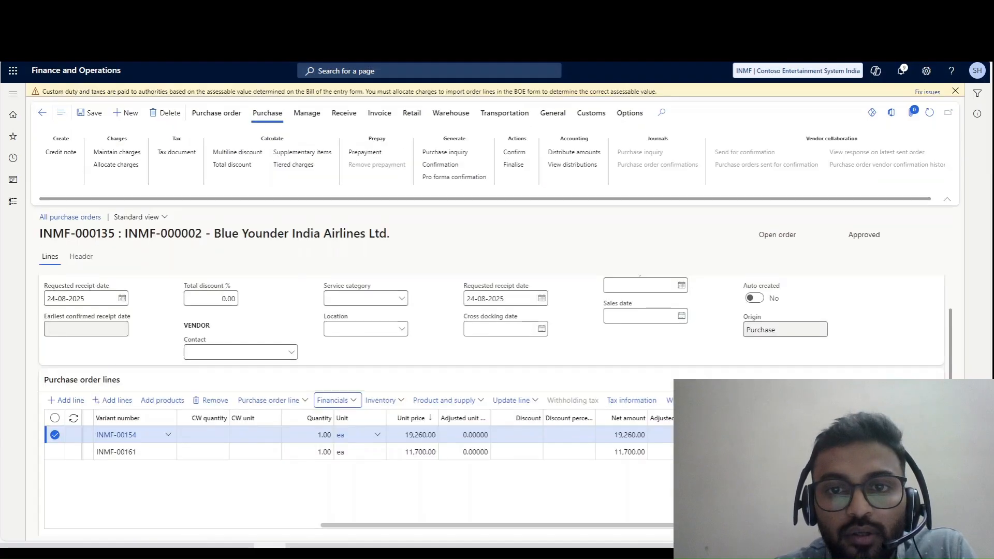
- Clear the excise tariff code and set the excise record type to None for the INMF-00161 line, and save the purchase order
left_click(456, 456)
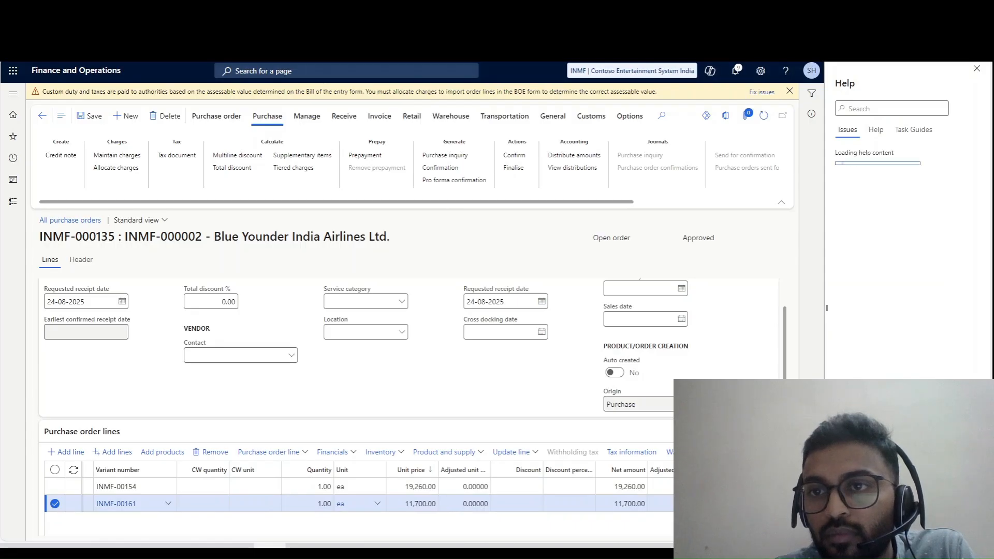
left_click(976, 69)
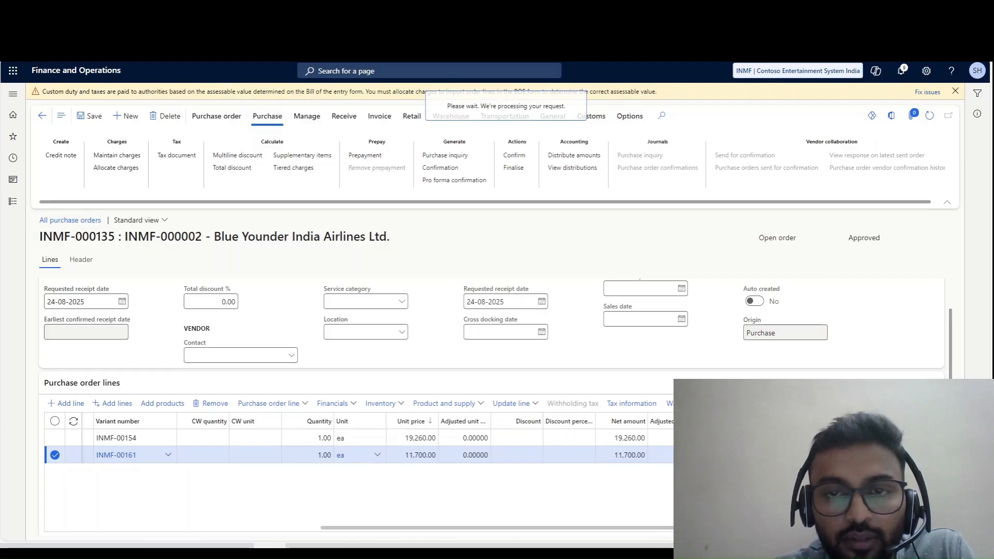
scroll(818, 259, "down", 3)
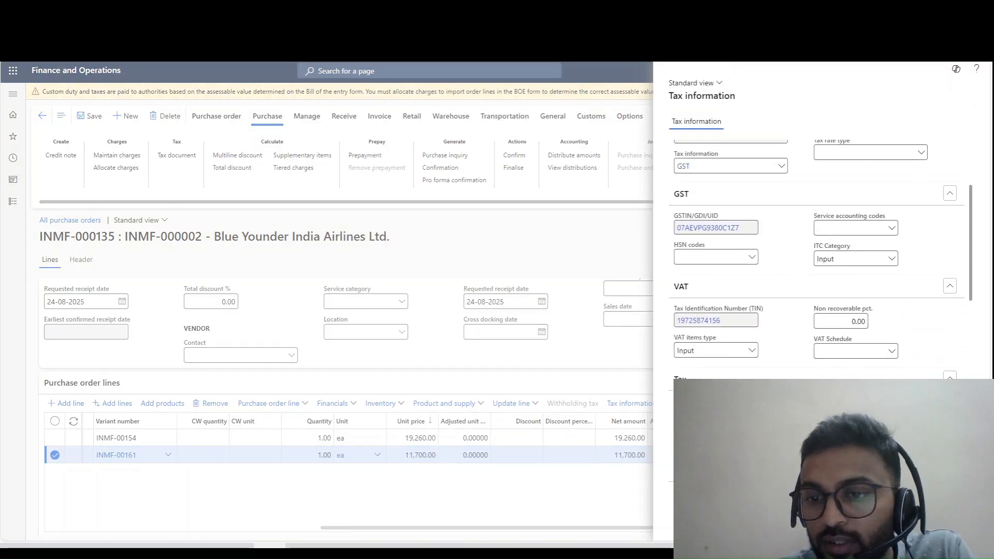
scroll(818, 258, "down", 4)
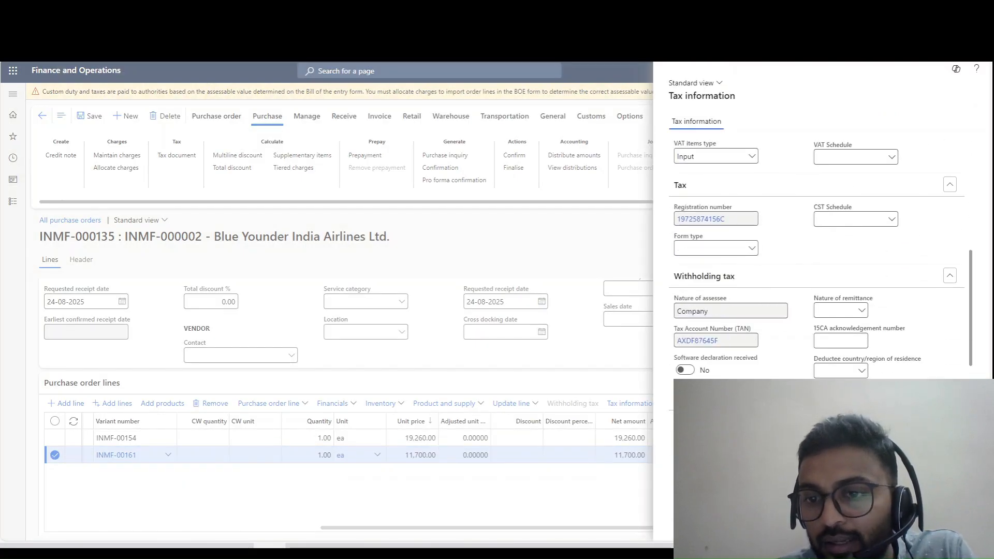
scroll(818, 259, "down", 6)
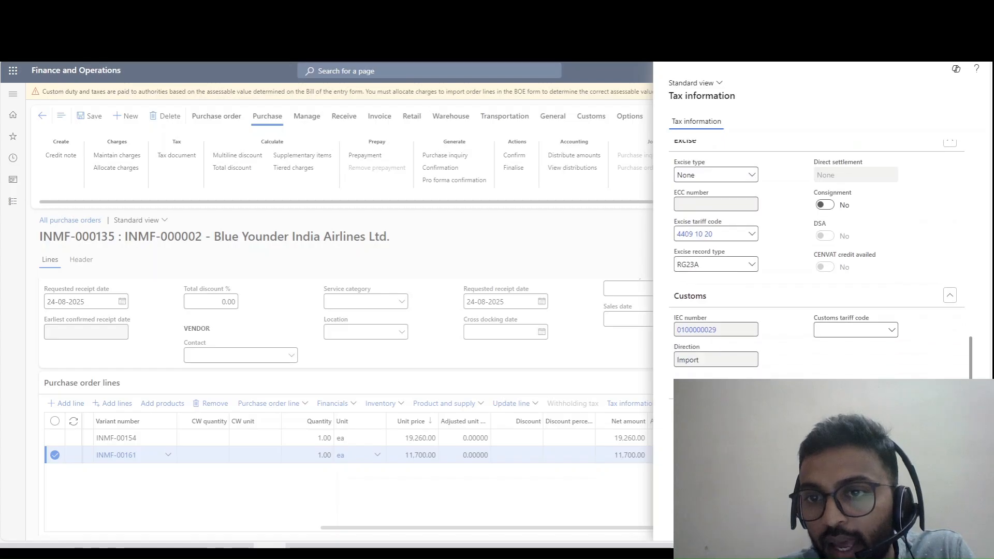
left_click(695, 234)
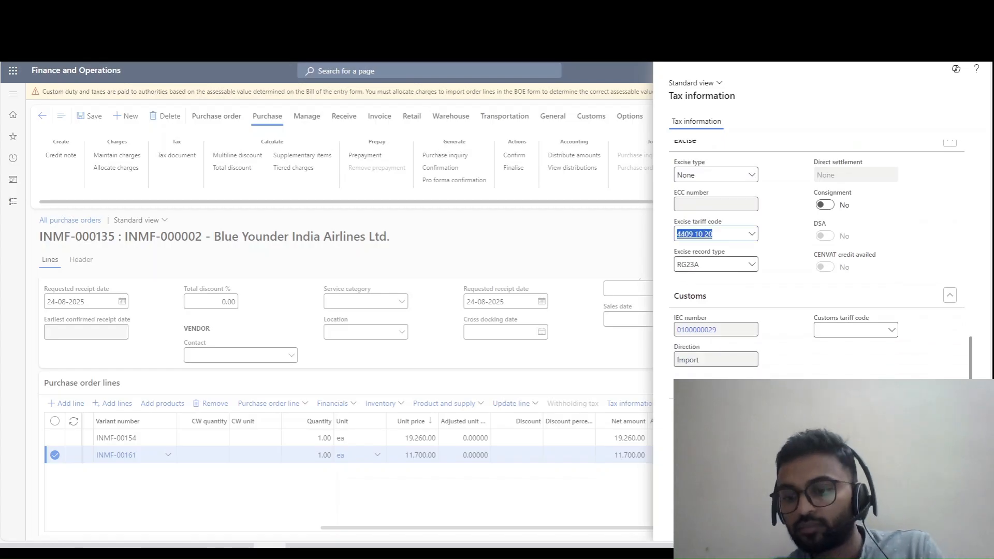
key("BackSpace")
left_click(694, 264)
key("BackSpace")
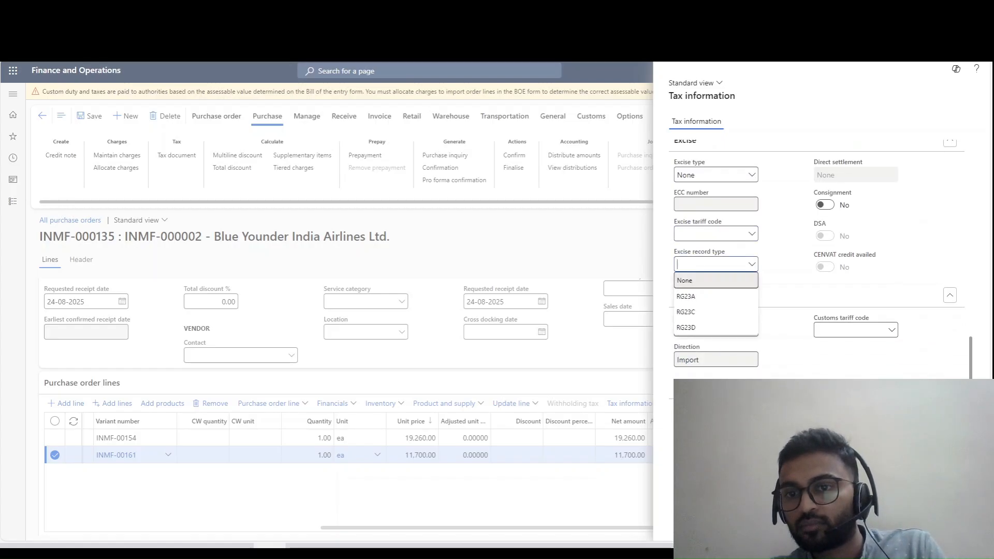
left_click(695, 281)
left_click(695, 297)
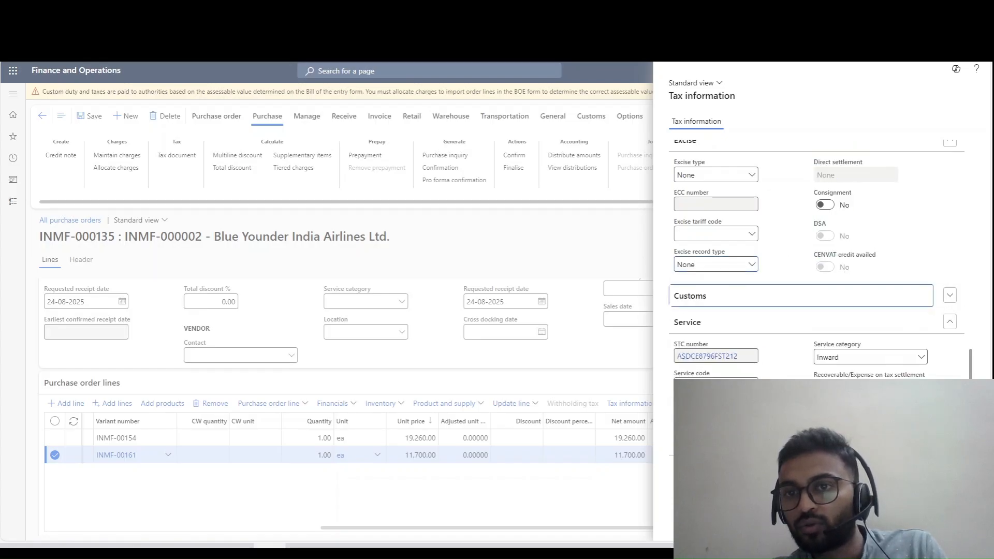
left_click(695, 297)
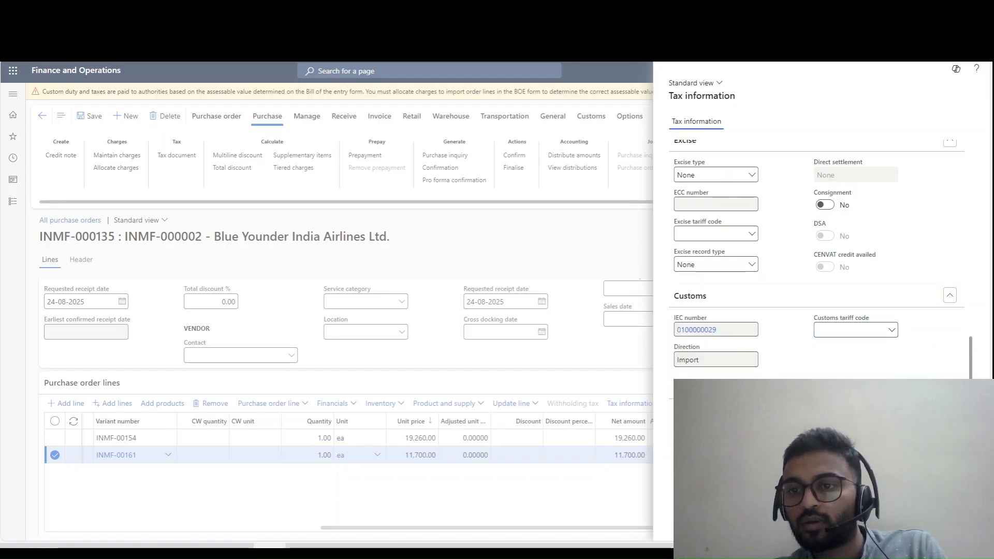
key("Escape")
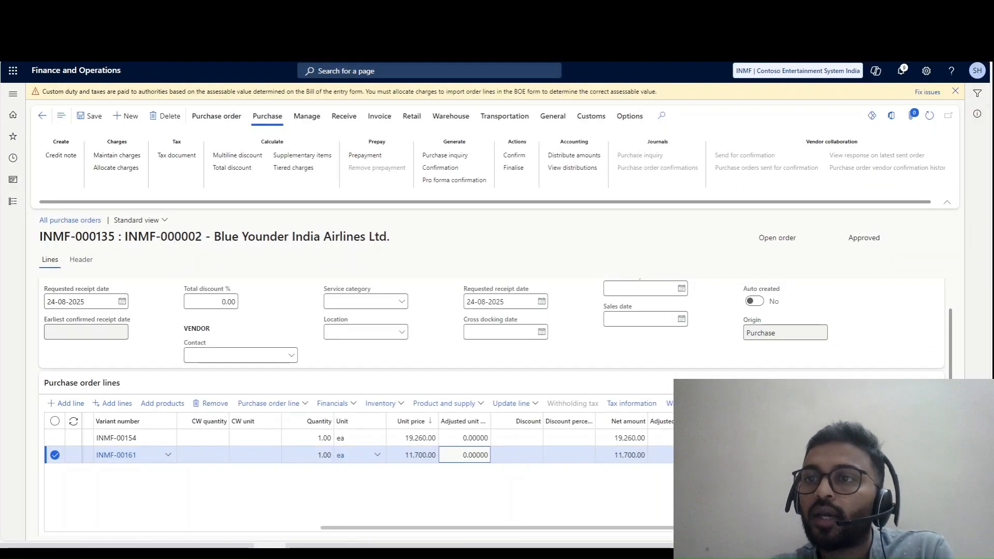
left_click(955, 92)
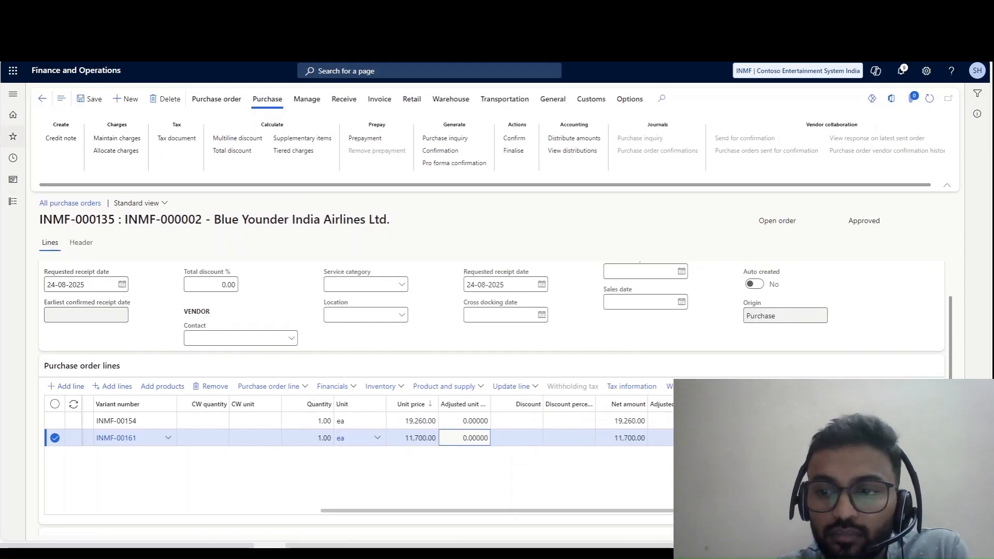
left_click(90, 99)
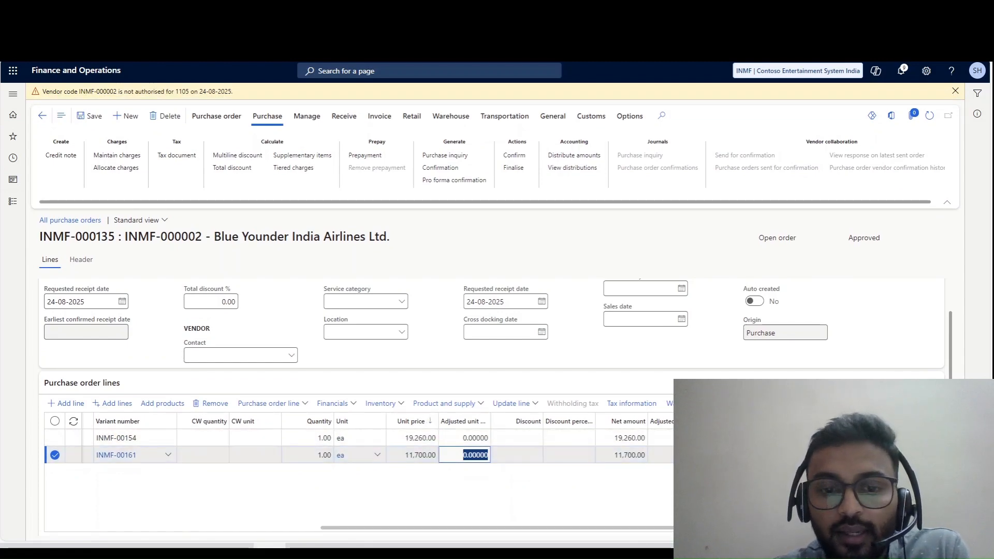
- Check the purchase order's header-level charges and return to the order lines
left_click_drag(517, 528, 243, 528)
left_click(117, 155)
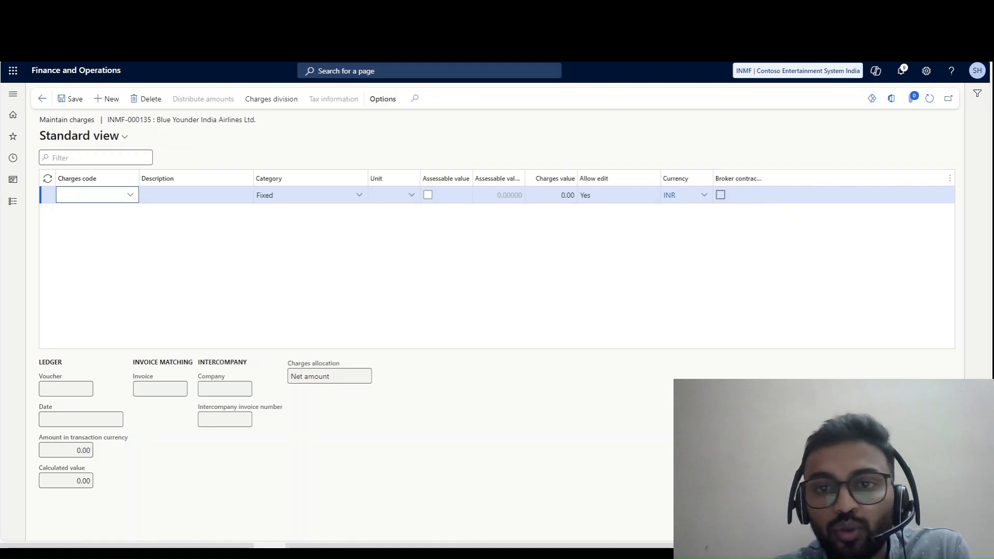
left_click(43, 98)
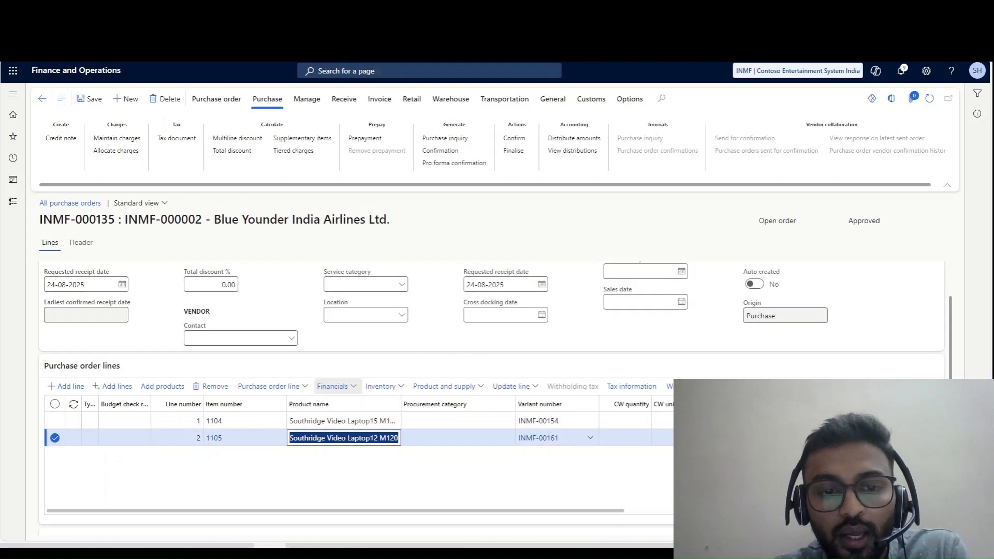
- Review the Freight charge allocated to the line for item 1105, including its charges value, and return to the order
left_click(332, 386)
left_click(343, 299)
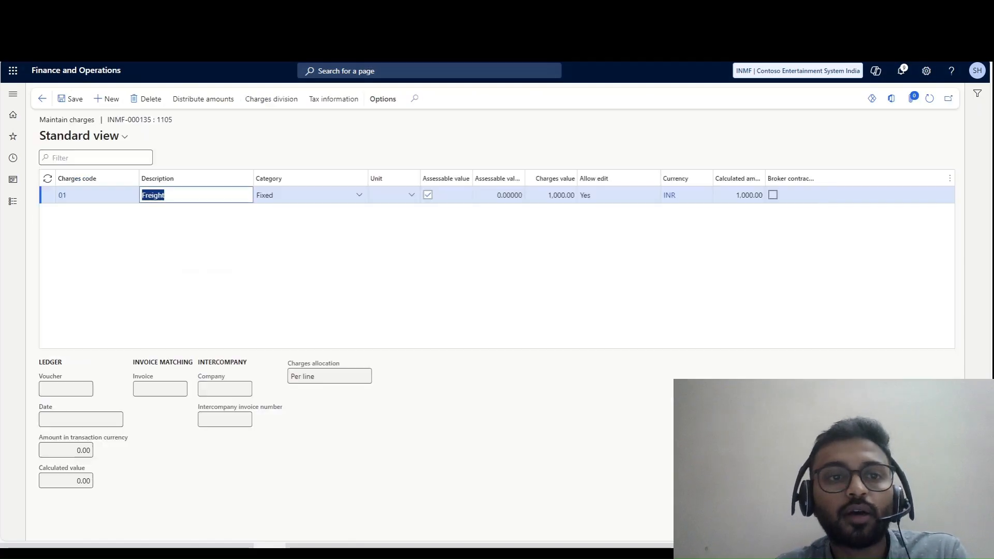
left_click(551, 196)
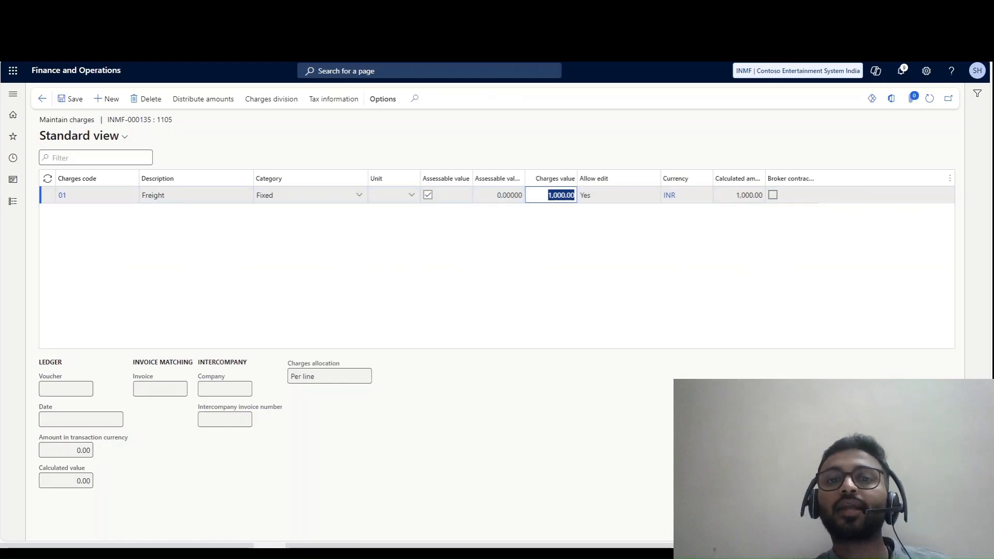
left_click(42, 98)
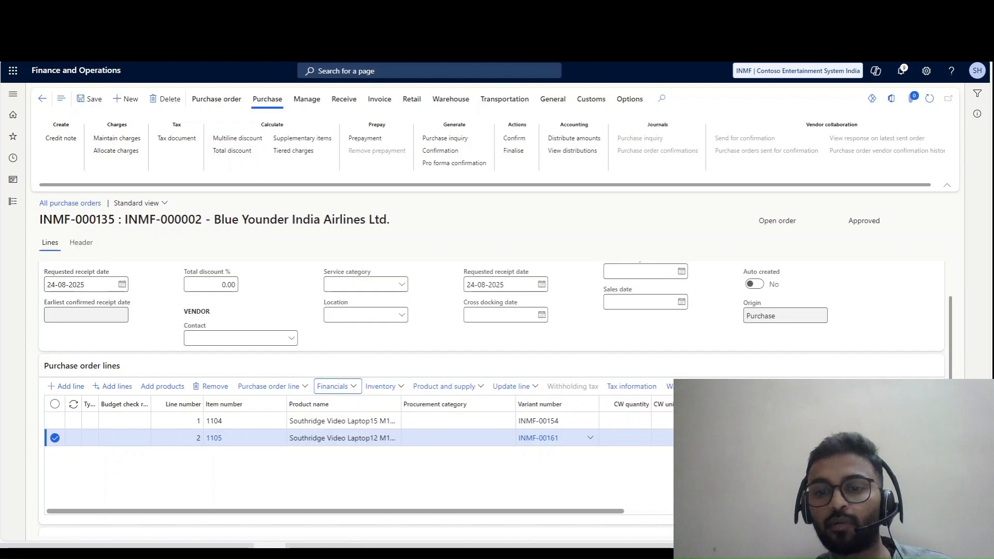
- Examine the unit prices of both order lines and select the INMF-00154 line
left_click_drag(335, 511, 569, 511)
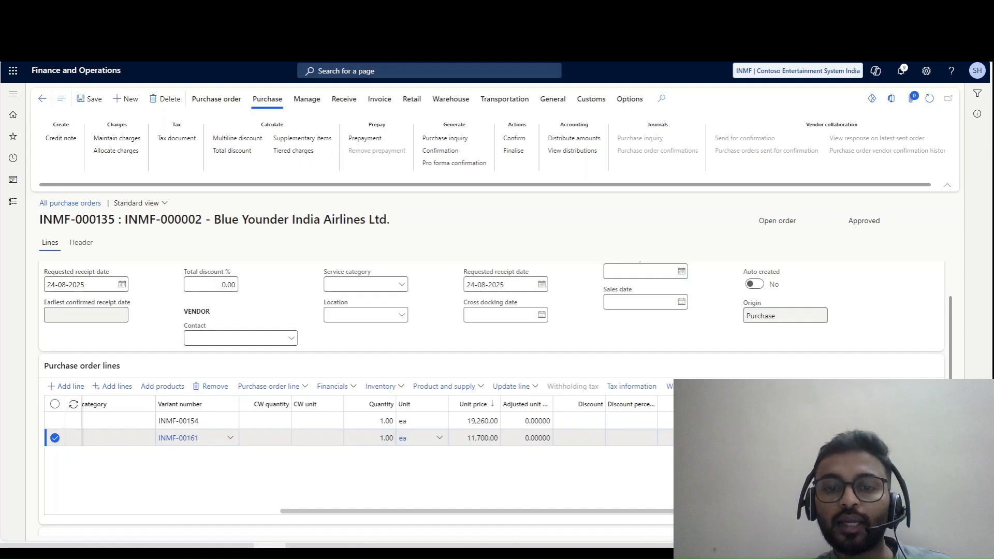
left_click(475, 420)
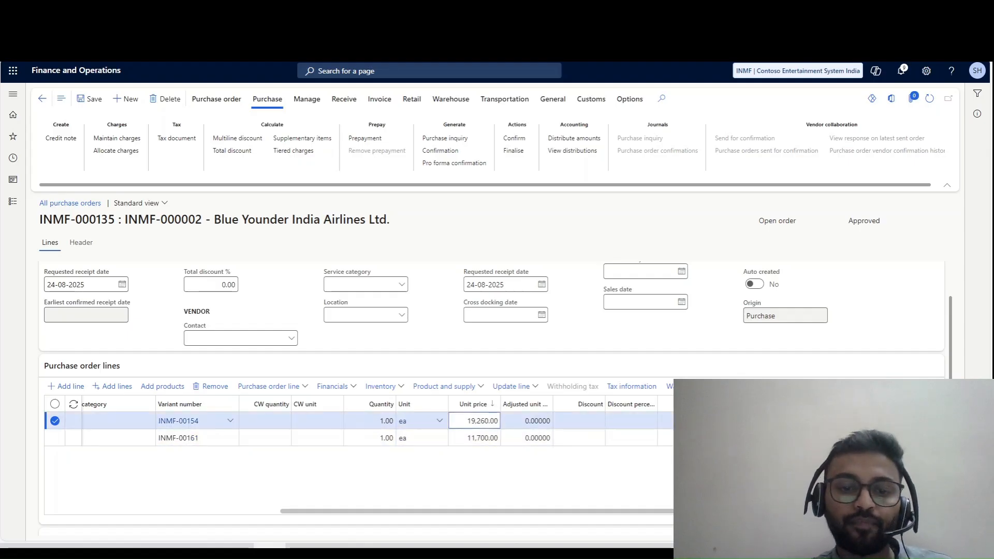
left_click(477, 481)
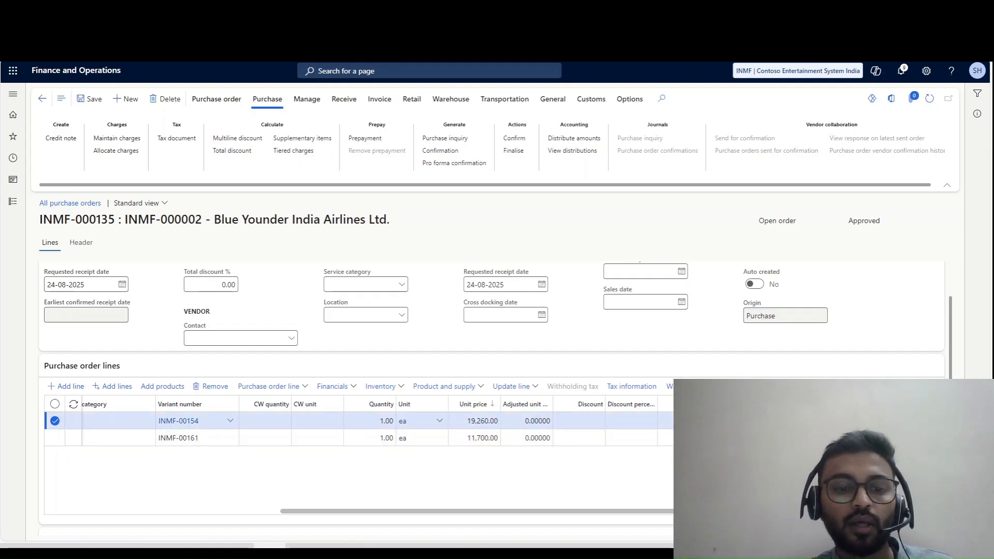
- Add a purchase order line for item 1607, Litware Wireless Mouse X205, and dismiss the vendor authorisation warning
left_click_drag(477, 511, 242, 510)
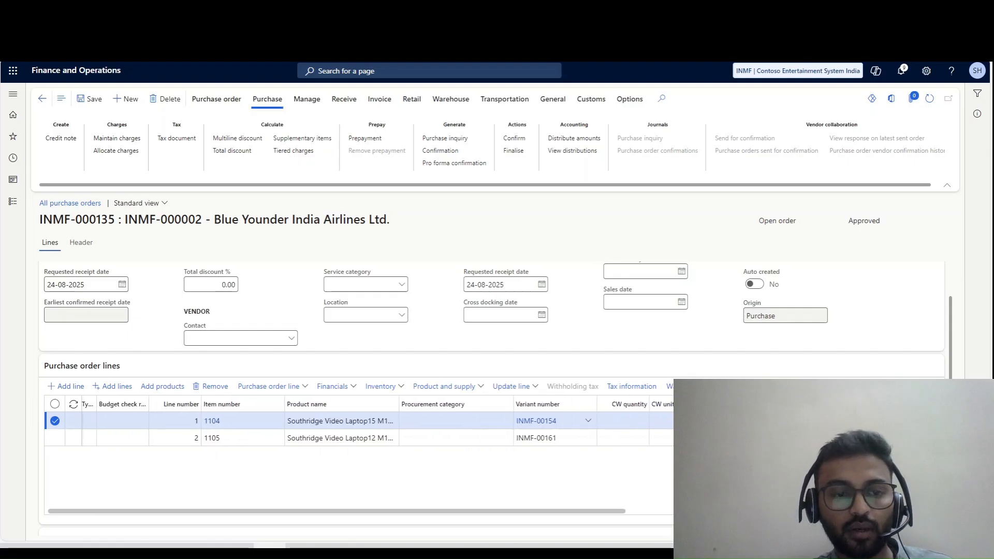
left_click(244, 438)
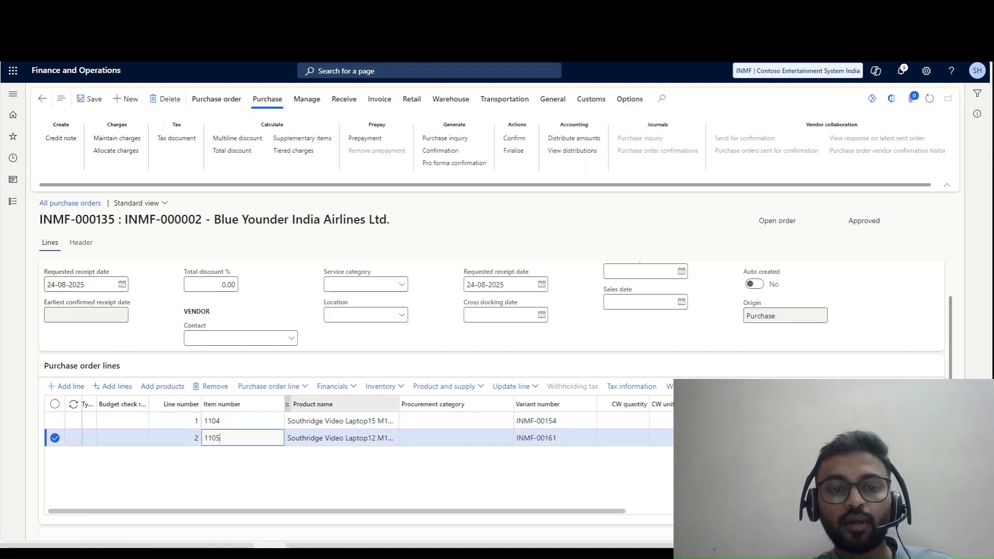
left_click(67, 386)
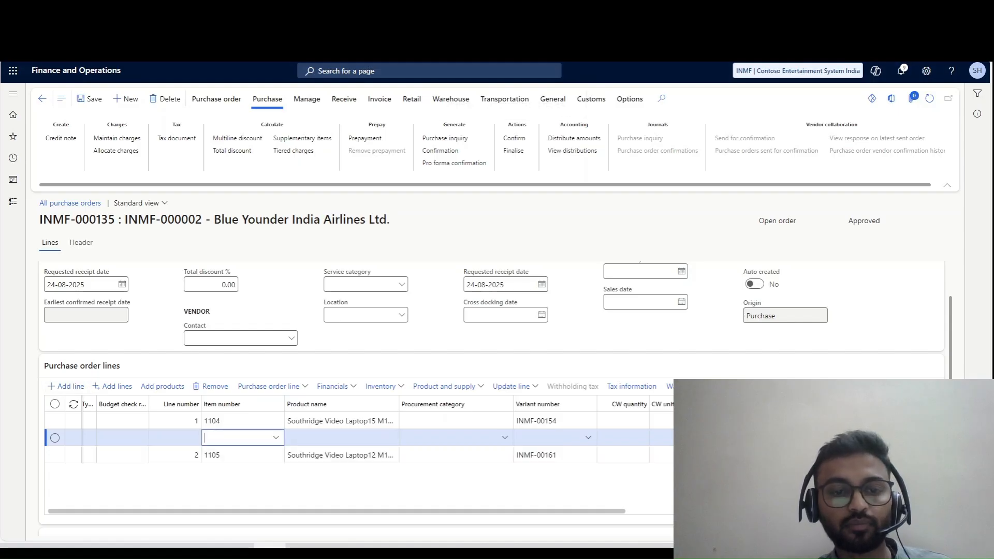
left_click(276, 437)
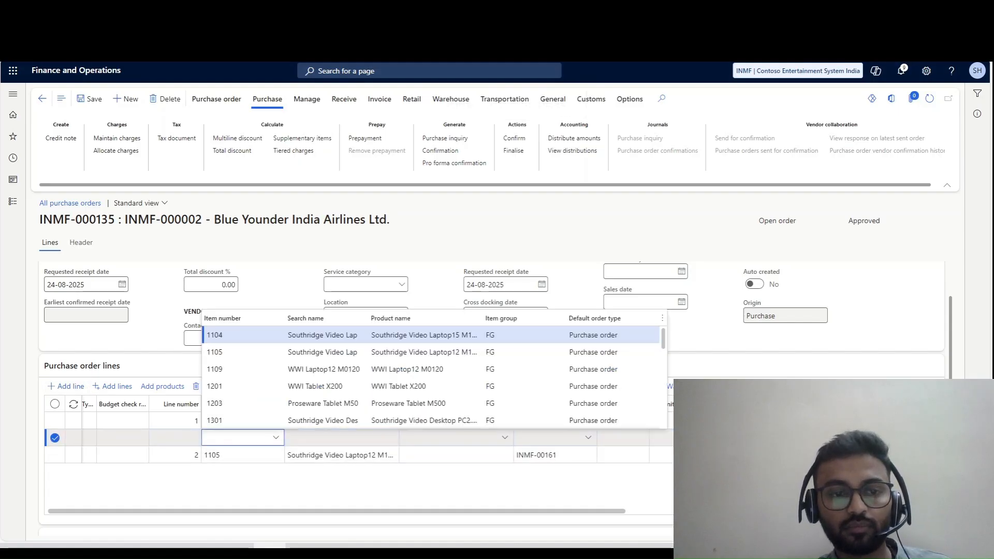
scroll(311, 375, "down", 4)
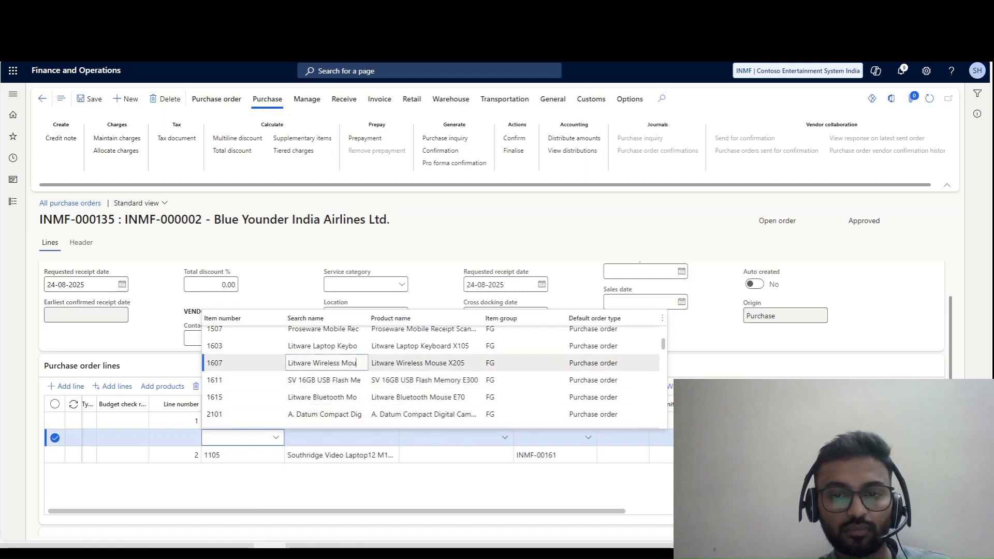
left_click(321, 363)
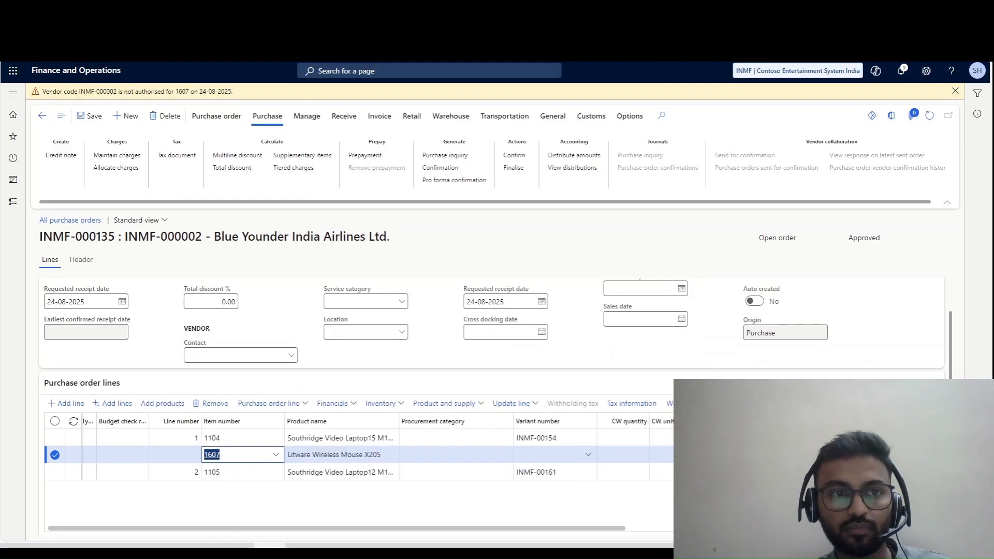
key("Tab")
key("Tab")
key("Tab")
key("Tab")
key("Tab")
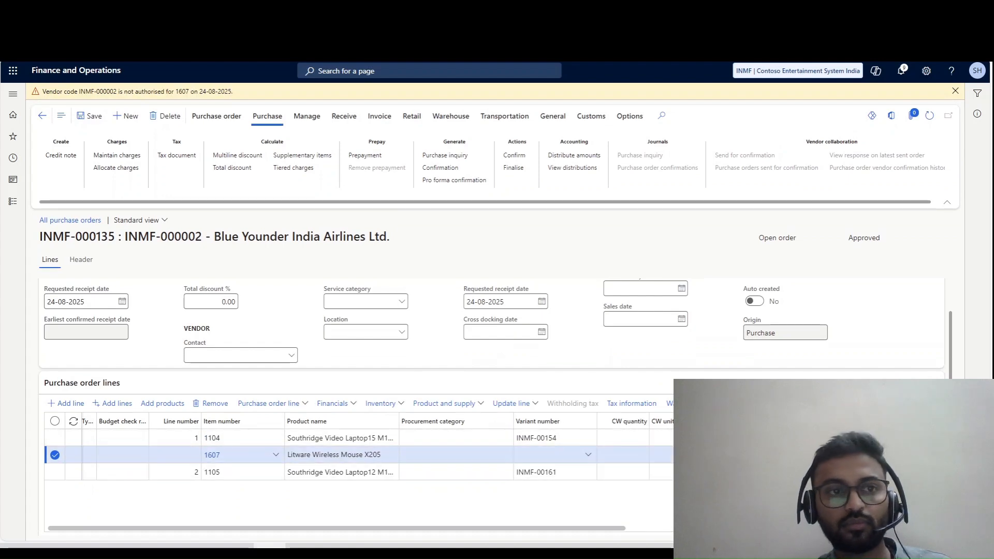
left_click(955, 92)
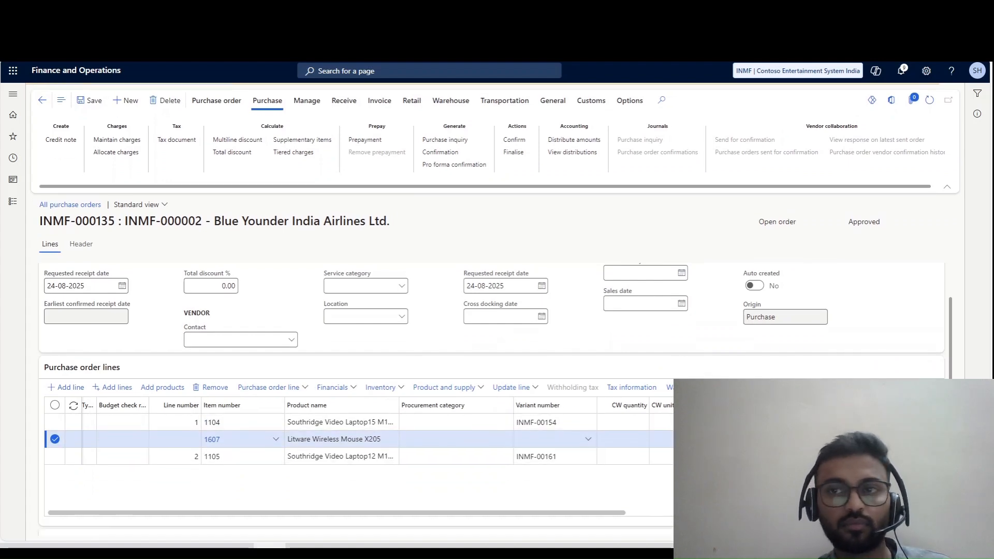
- Assign the Black variant INMF-00125 to the item 1607 line and save the purchase order
left_click(89, 99)
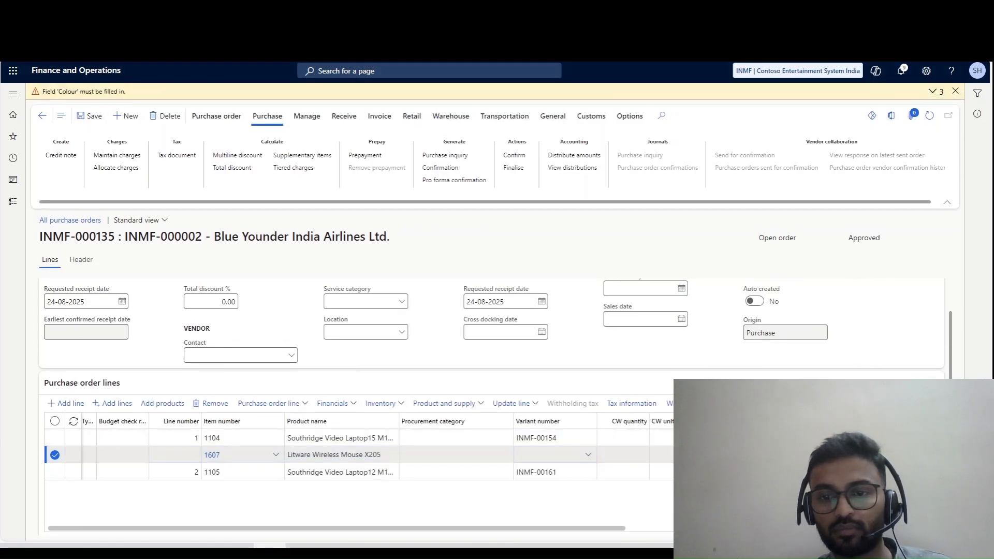
left_click(588, 454)
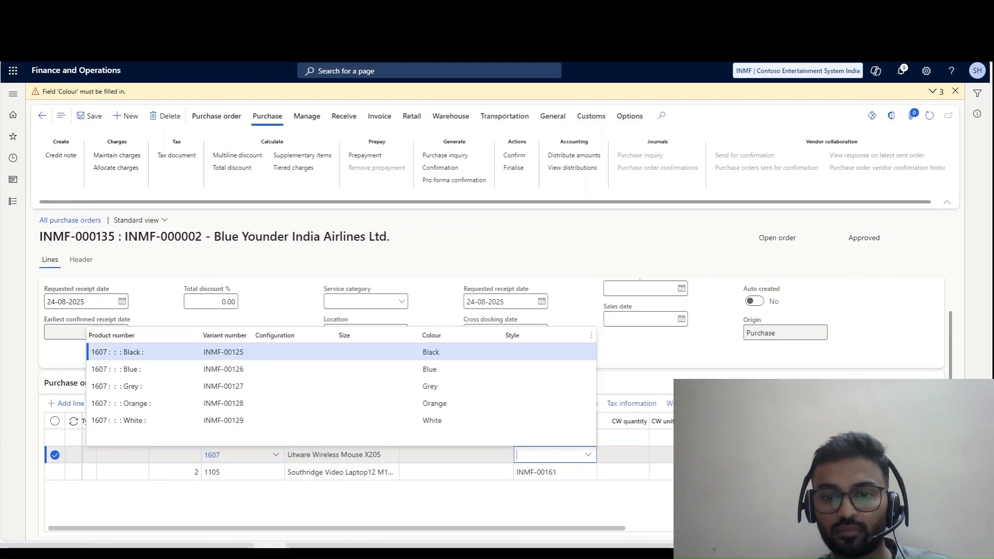
key("Return")
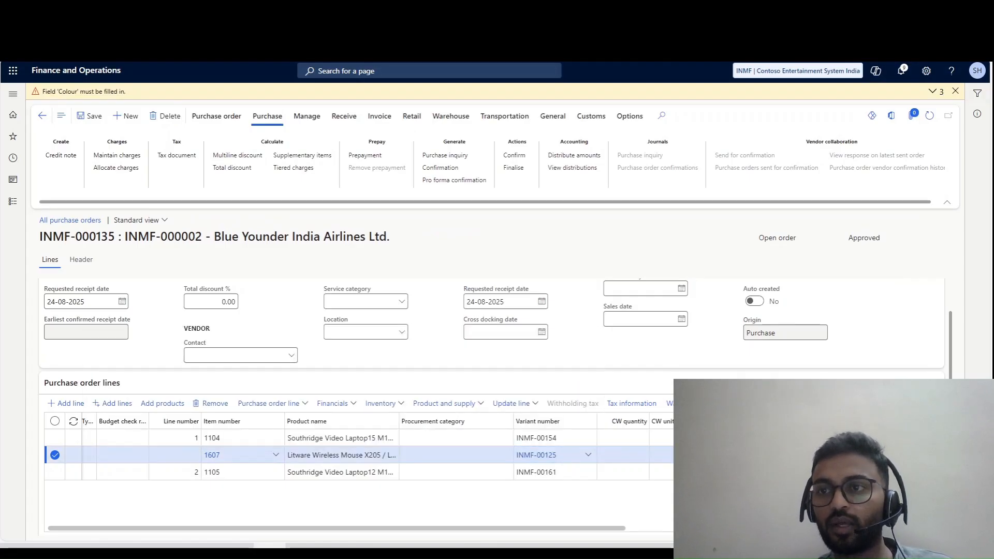
left_click(955, 91)
left_click(89, 98)
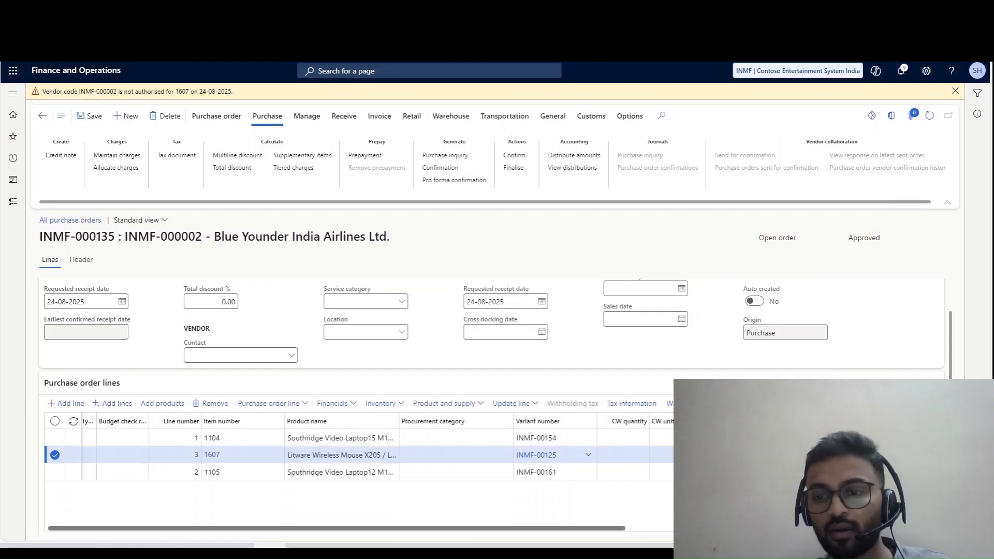
- Open the line-level charges for item 1607 and select charges code 05, Insurance, for the new charge
left_click_drag(337, 528, 474, 528)
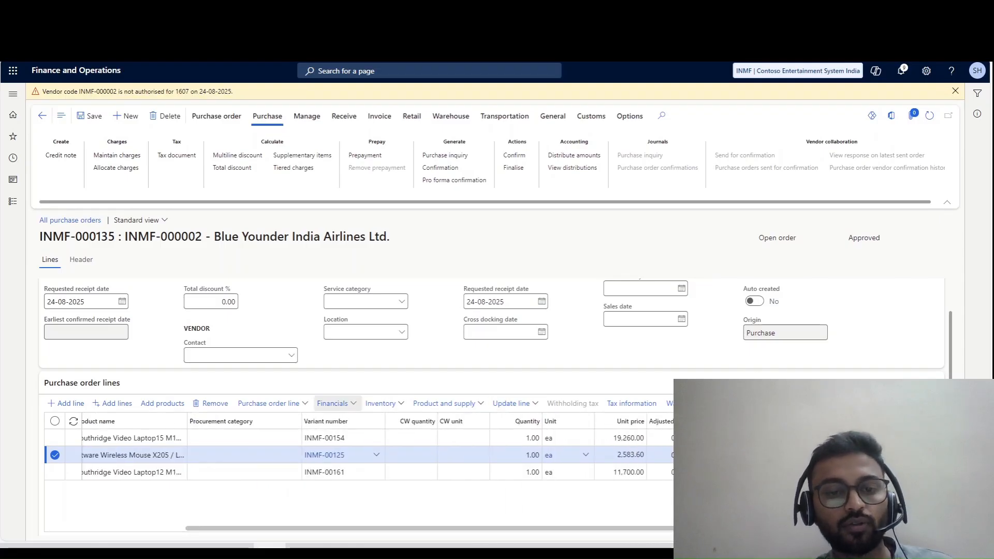
left_click(332, 404)
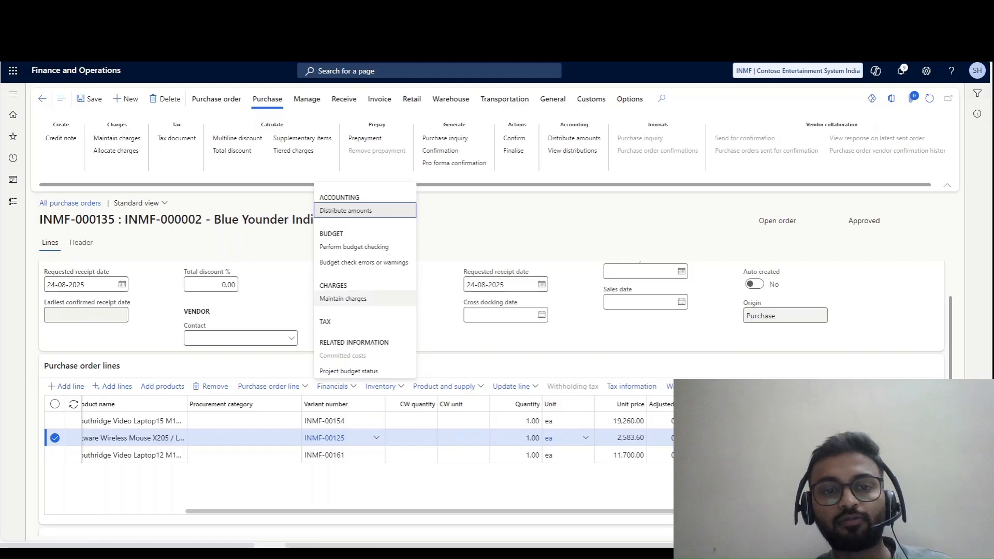
left_click(344, 298)
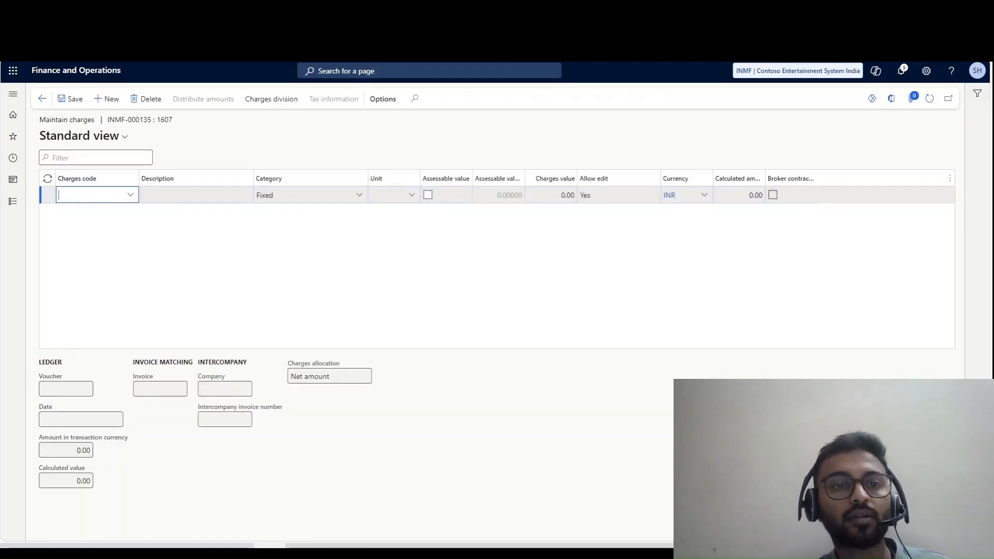
left_click(130, 195)
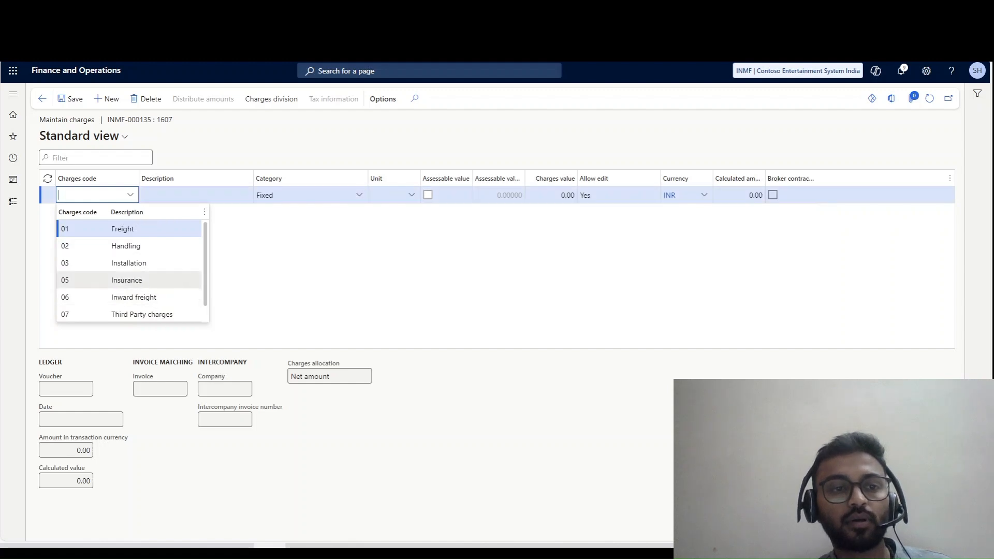
scroll(129, 315, "down", 1)
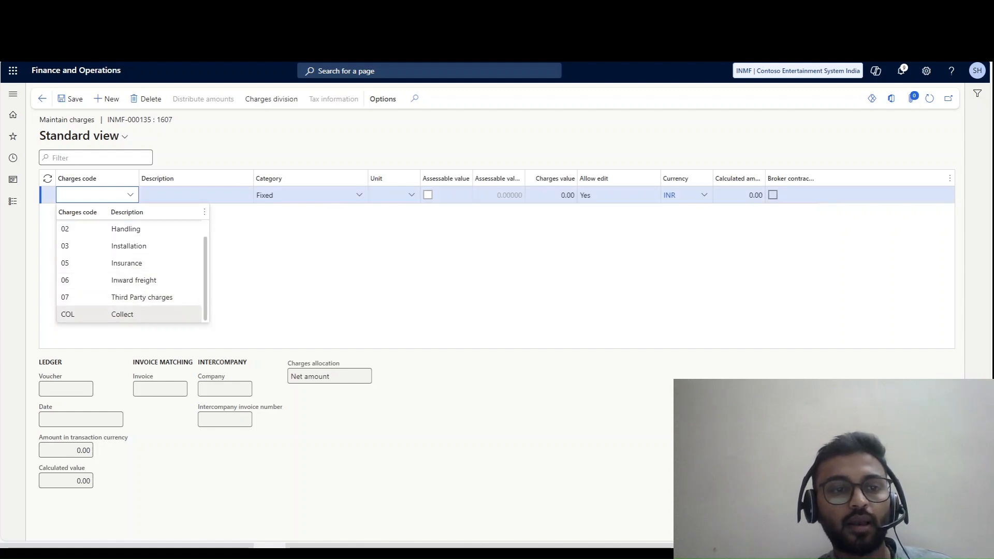
left_click(130, 263)
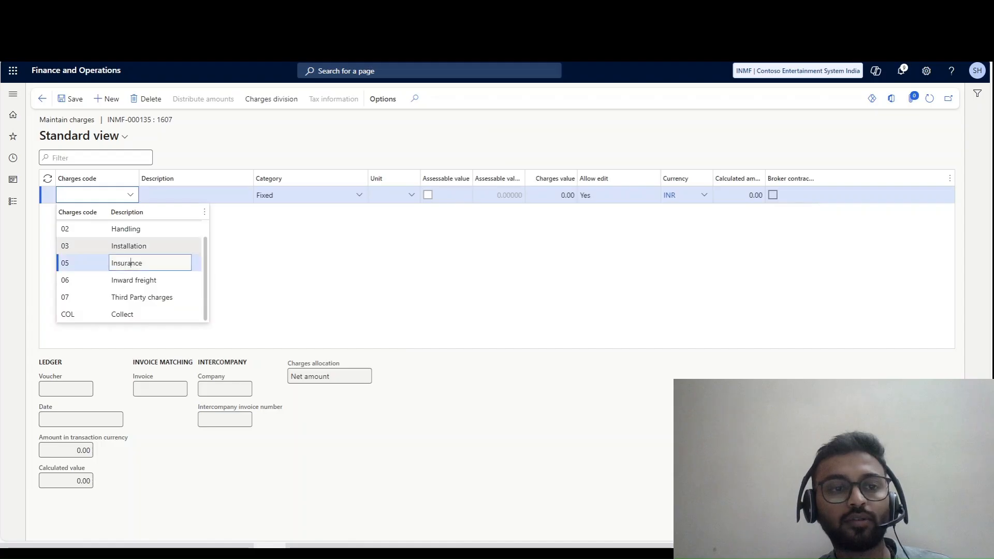
key("Tab")
key("Tab")
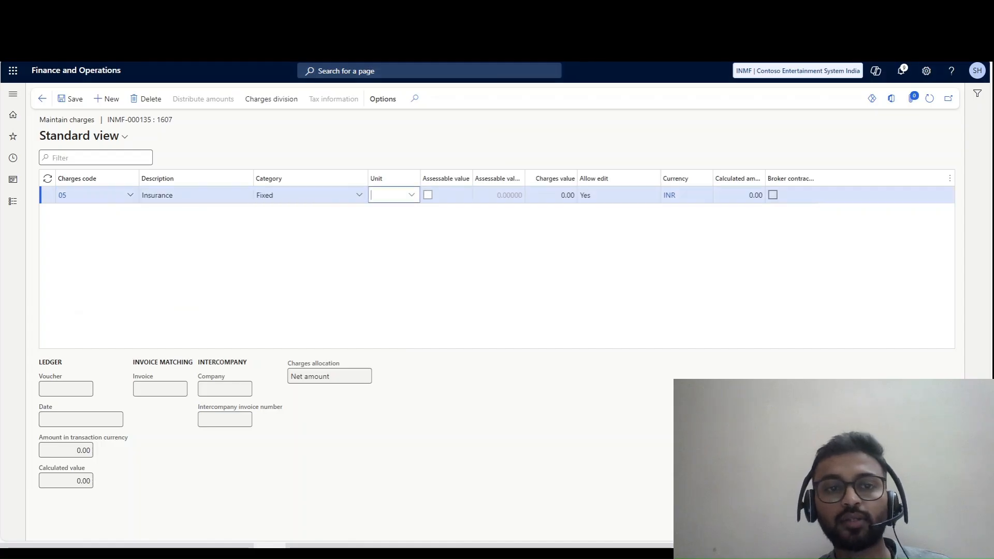
- Set the Insurance charge's value to 100.00 and mark it as assessable value, saving it before returning to the order
left_click(359, 195)
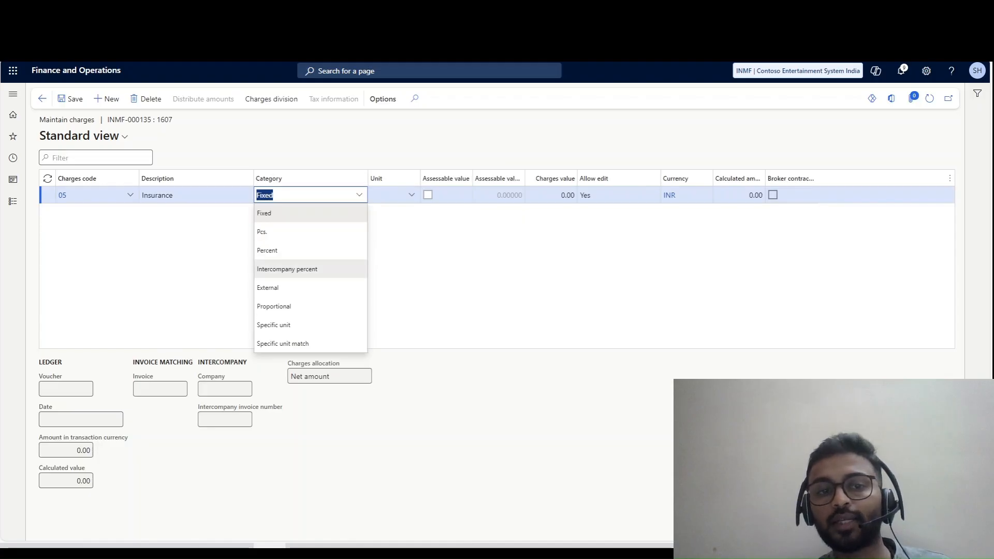
left_click(456, 264)
left_click(550, 195)
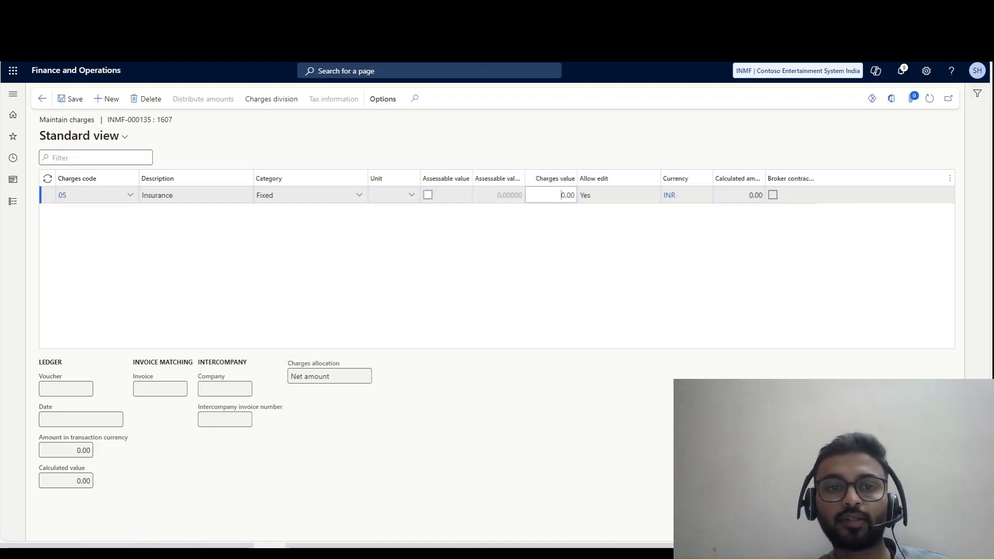
key("Tab")
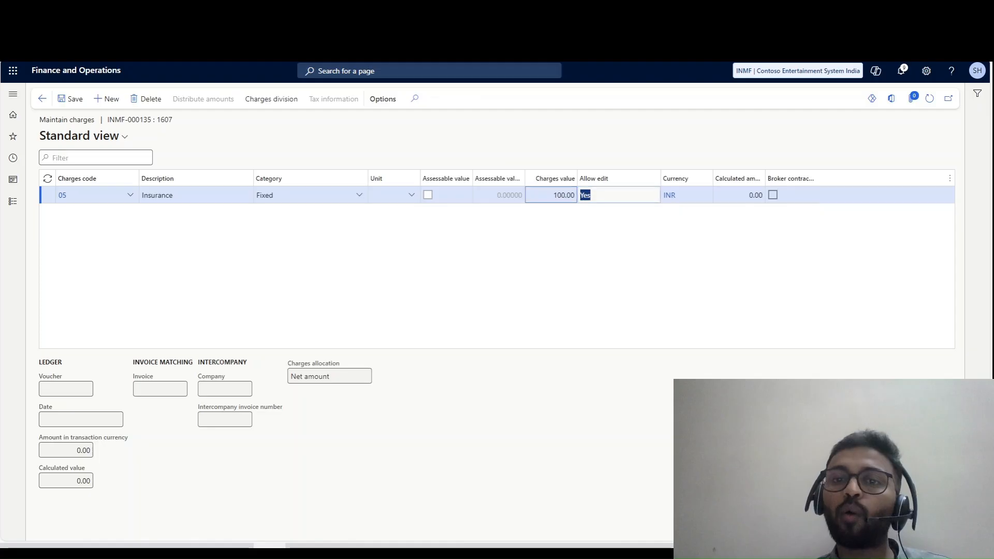
key("Tab")
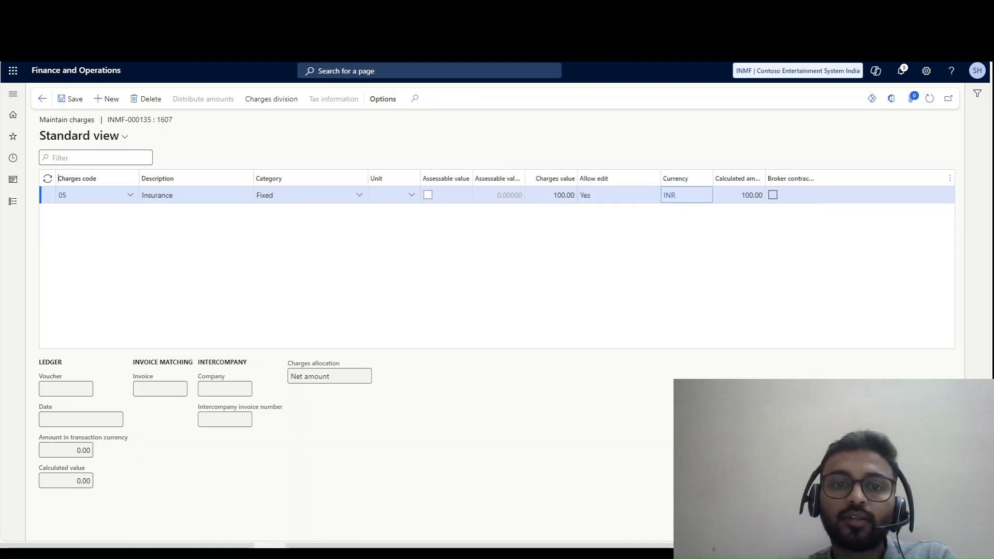
left_click(450, 195)
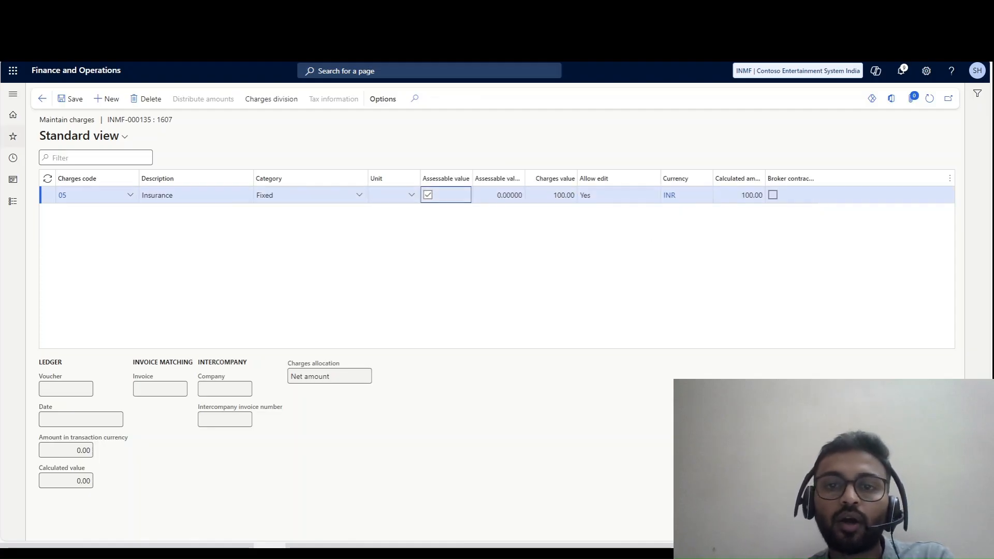
left_click(70, 99)
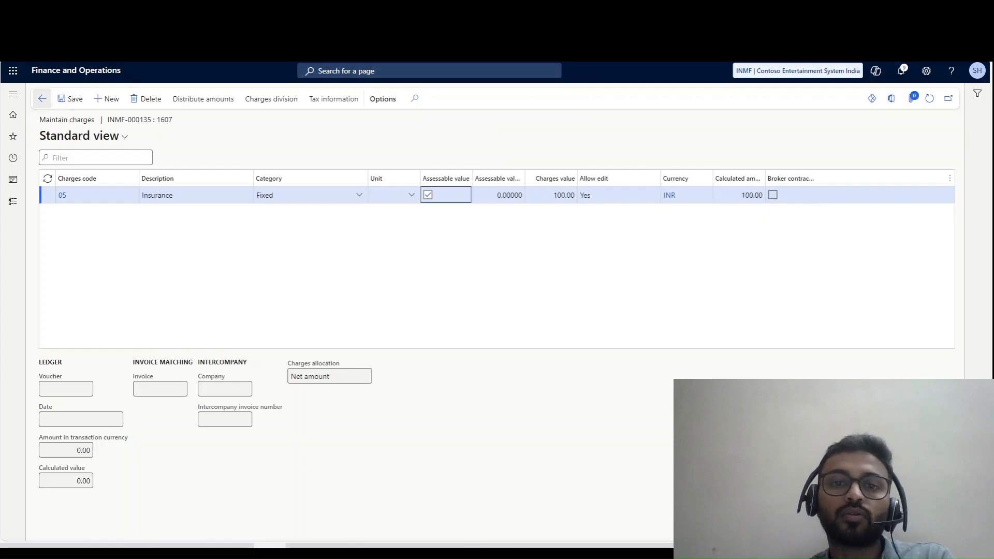
key("Escape")
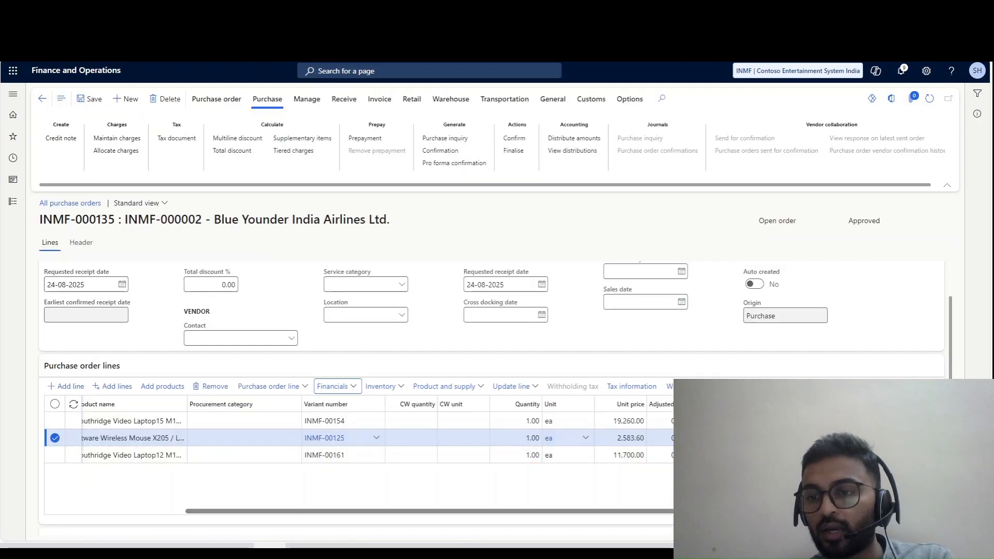
- Check the net amounts of the purchase order lines, ending on the INMF-00161 line
left_click_drag(393, 511, 525, 511)
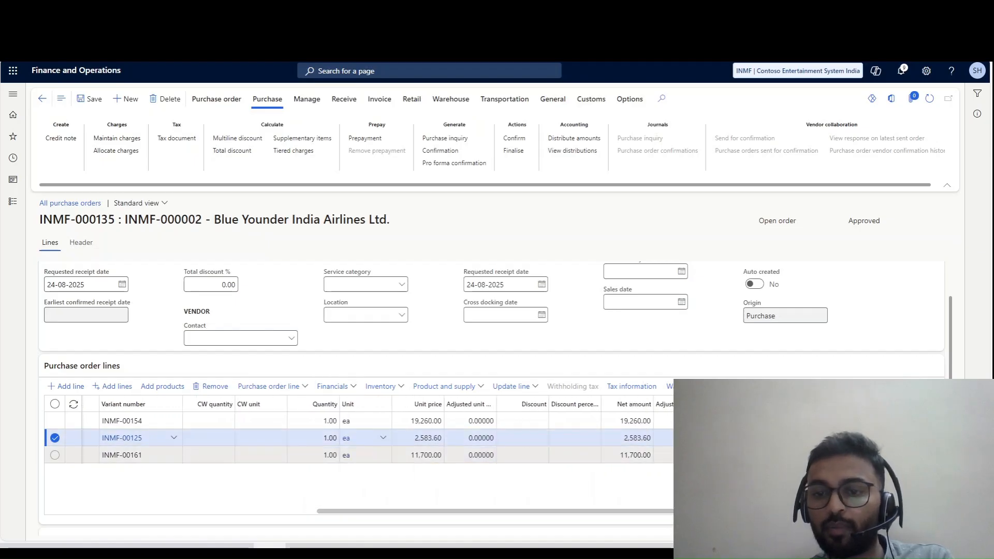
left_click(647, 455)
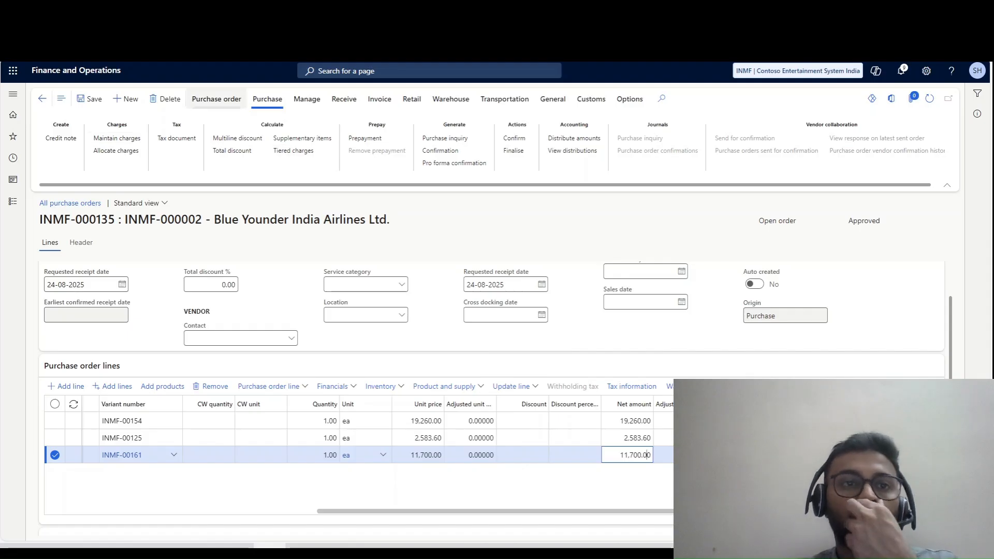
left_click(216, 98)
left_click(267, 99)
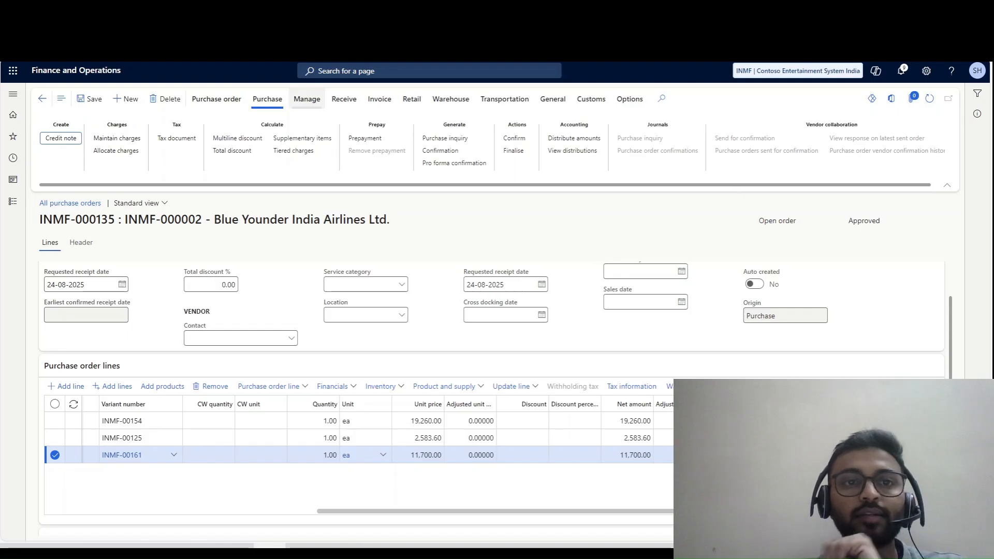
left_click(307, 99)
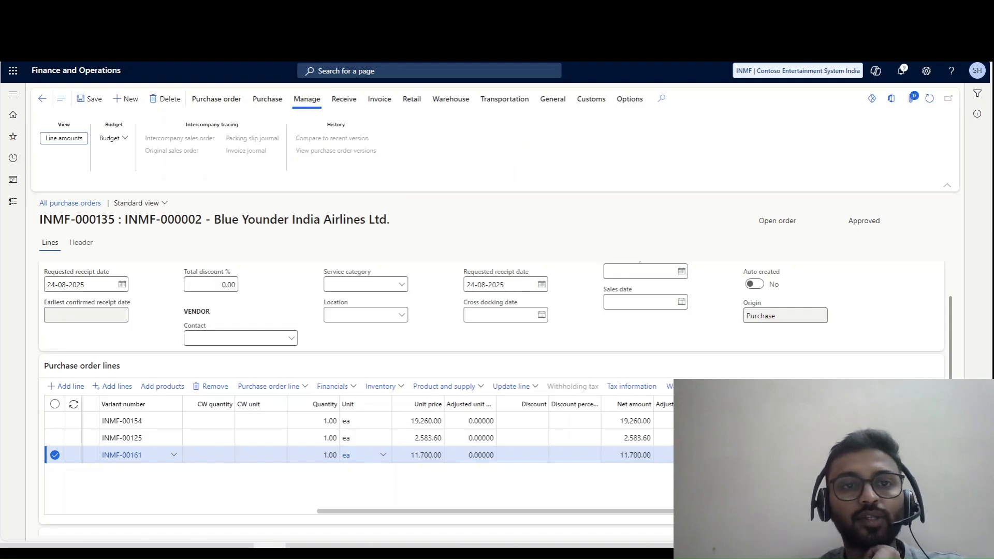
left_click(344, 99)
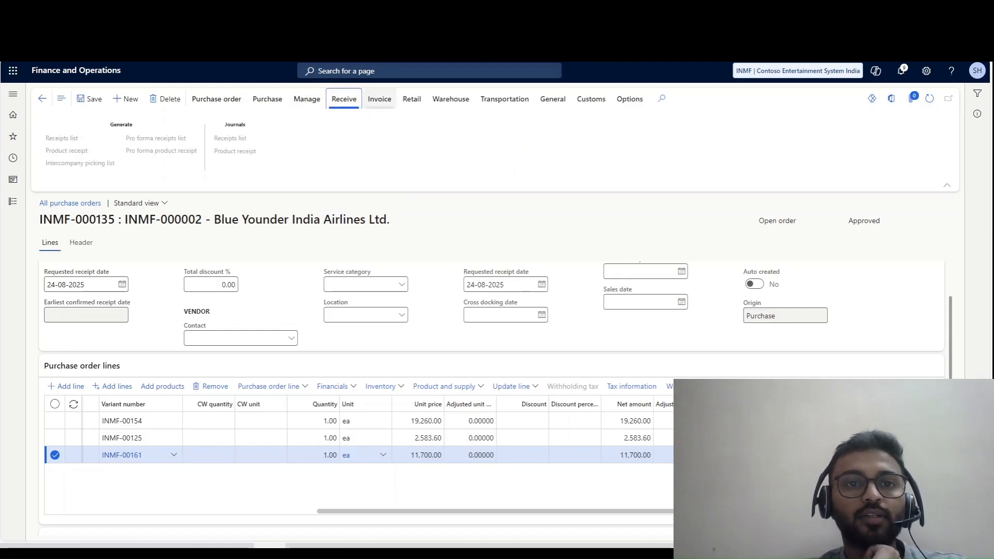
left_click(267, 99)
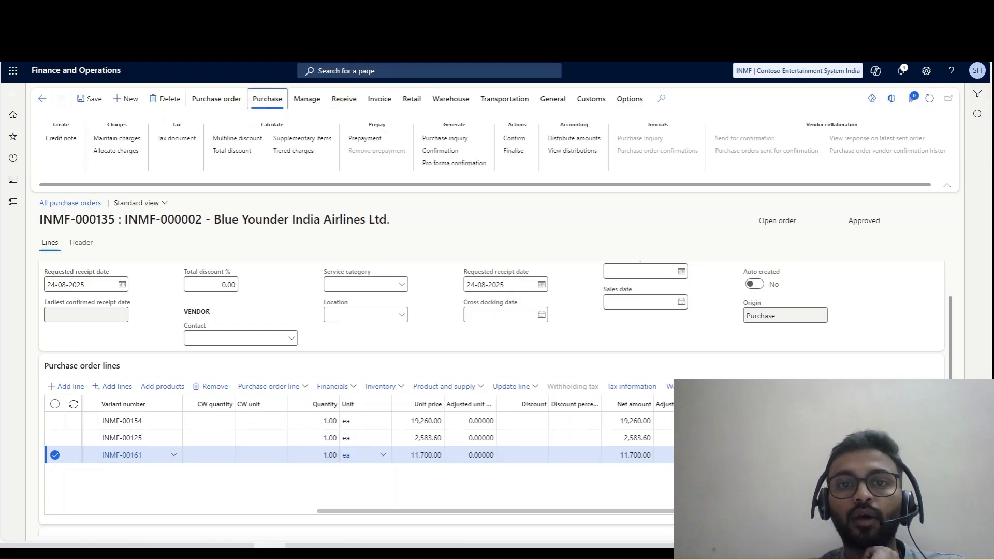
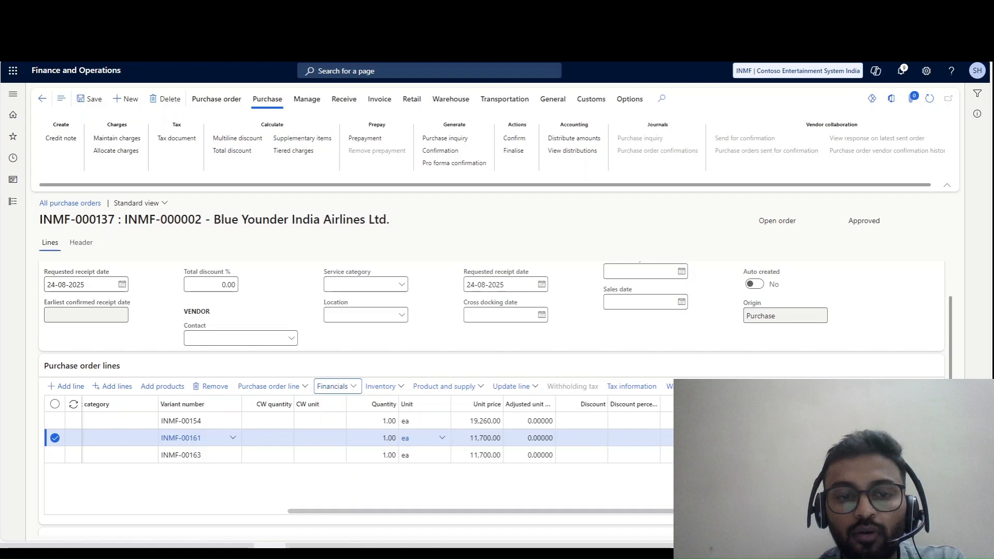
- Review the line-level charges of the INMF-00161 and INMF-00163 purchase order lines, ending with INMF-00161 again
left_click(333, 386)
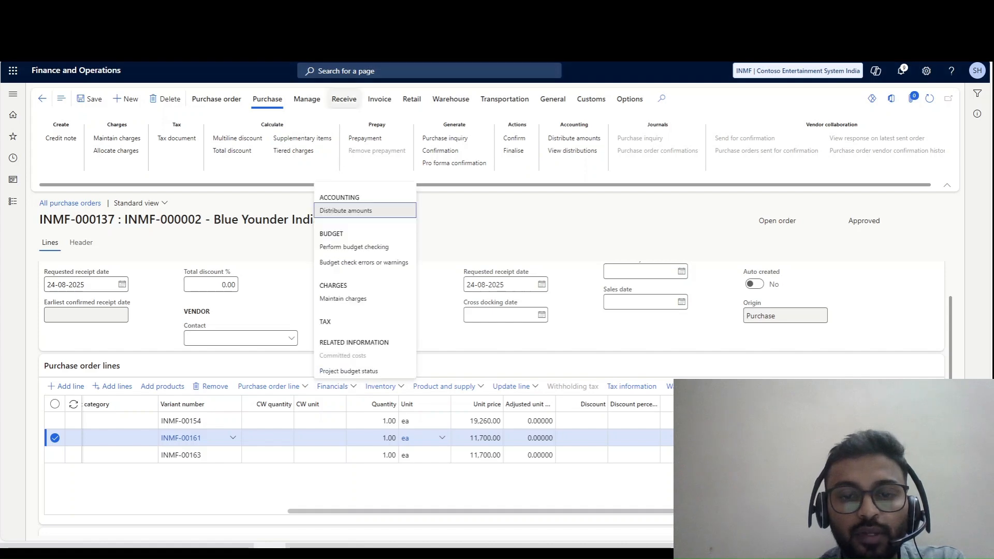
left_click(343, 299)
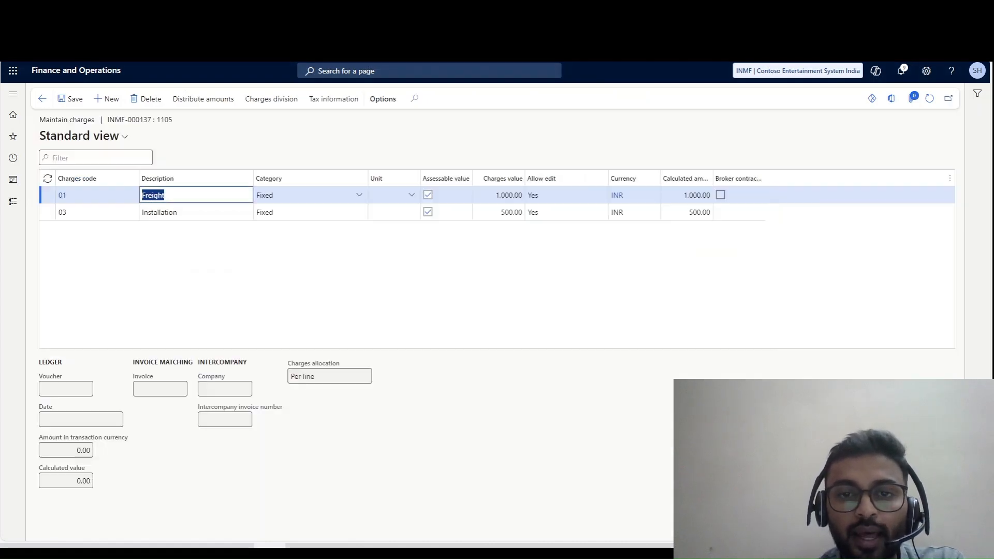
left_click(42, 98)
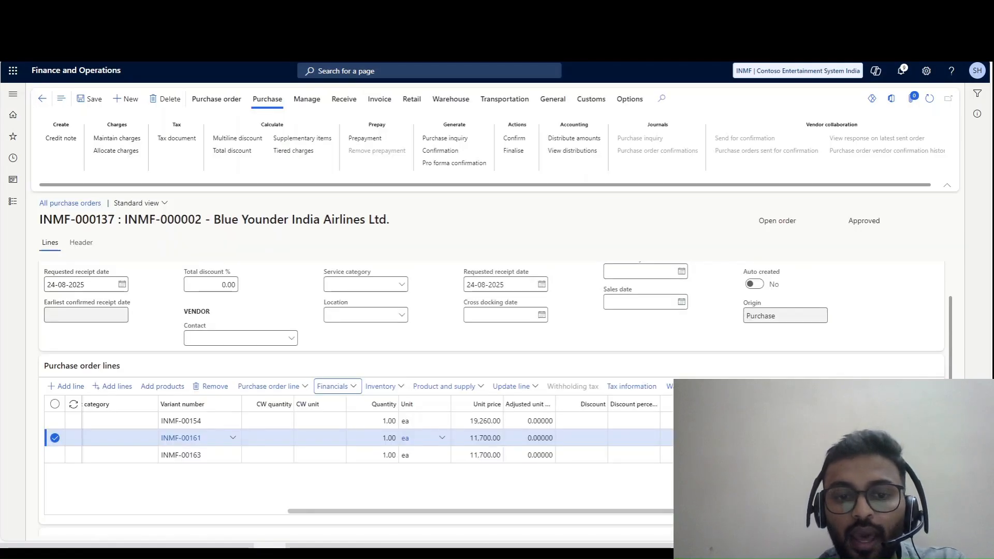
left_click(418, 455)
left_click(337, 386)
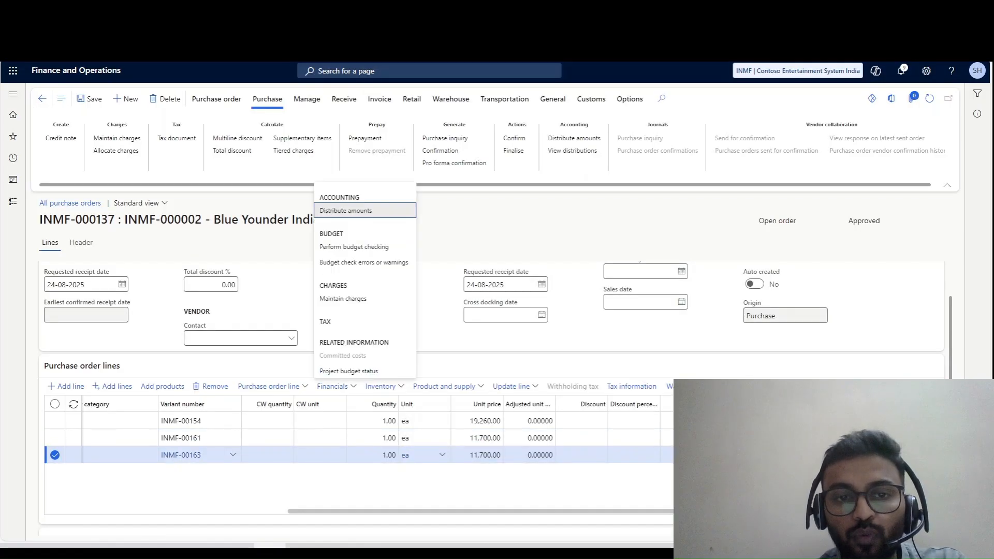
left_click(342, 299)
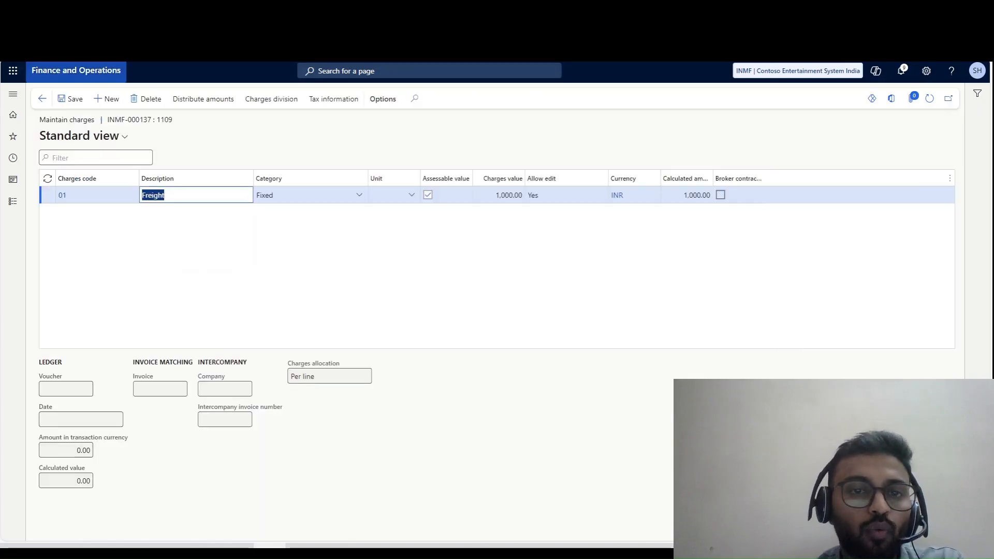
left_click(42, 98)
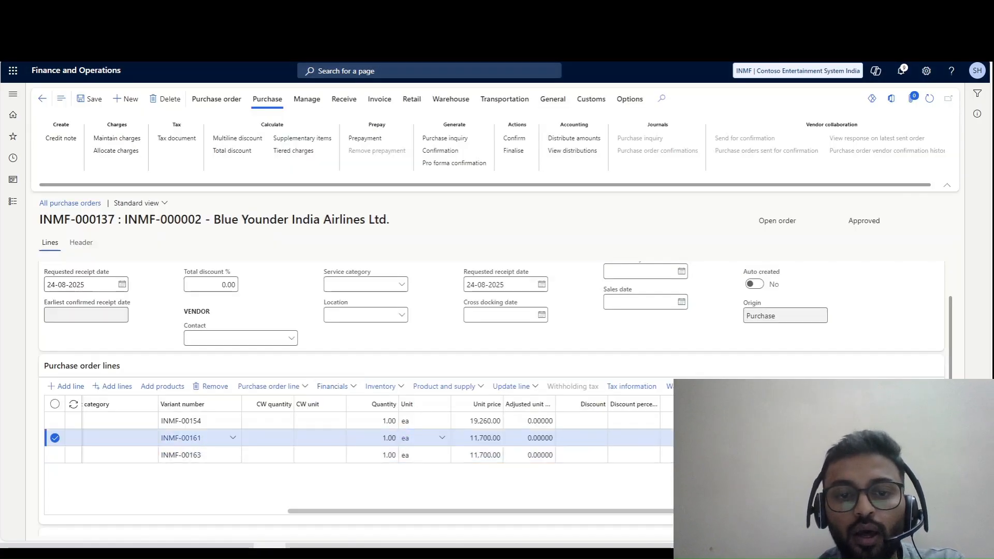
left_click(332, 386)
left_click(342, 298)
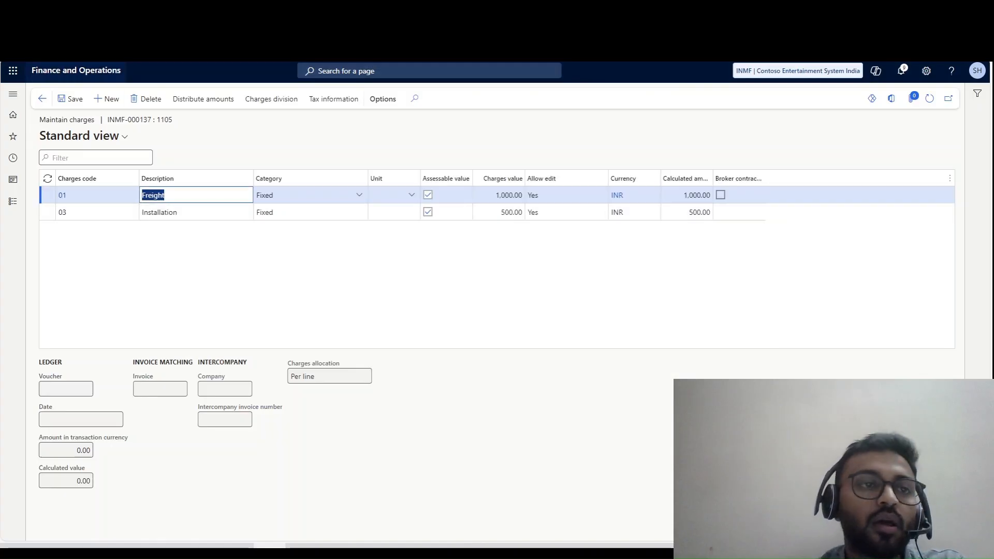
left_click(42, 99)
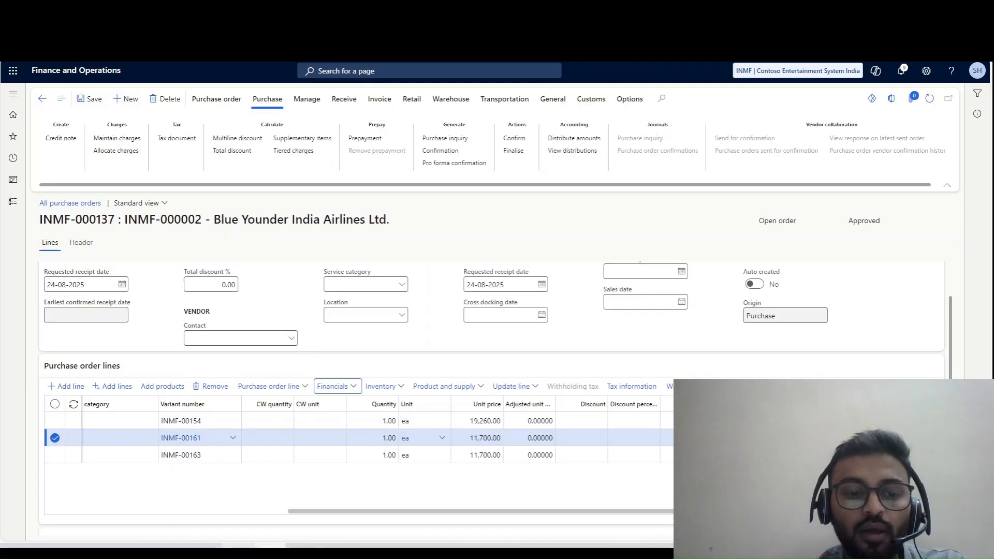
- Switch to the Excel charge code notes, look at the Freight/Transportation In entry under charge code 01, and return to the purchase order
key("alt+Tab")
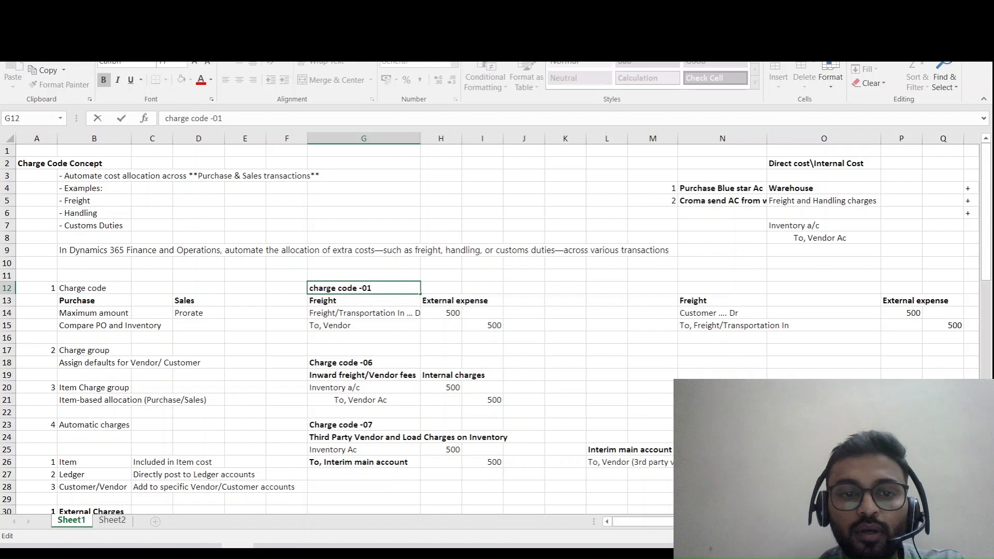
left_click(363, 313)
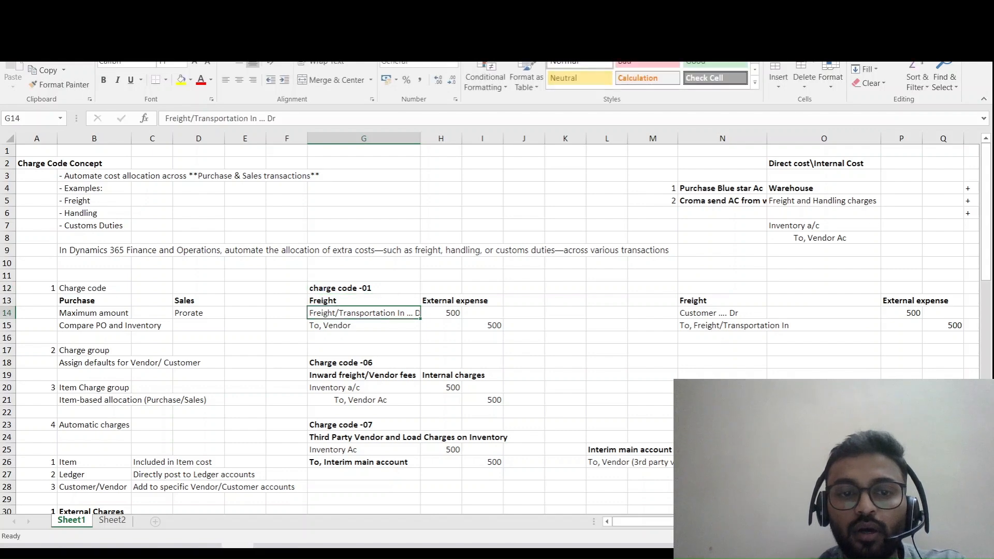
key("alt+Tab")
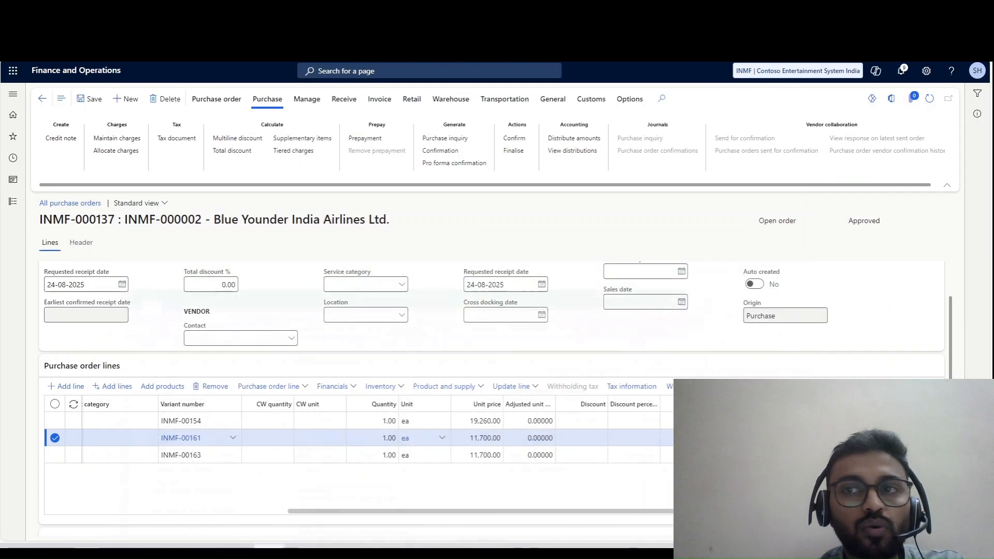
- Switch to the open Charges codes page and review the posting setup of the Freight and Handling codes
key("ctrl+Tab")
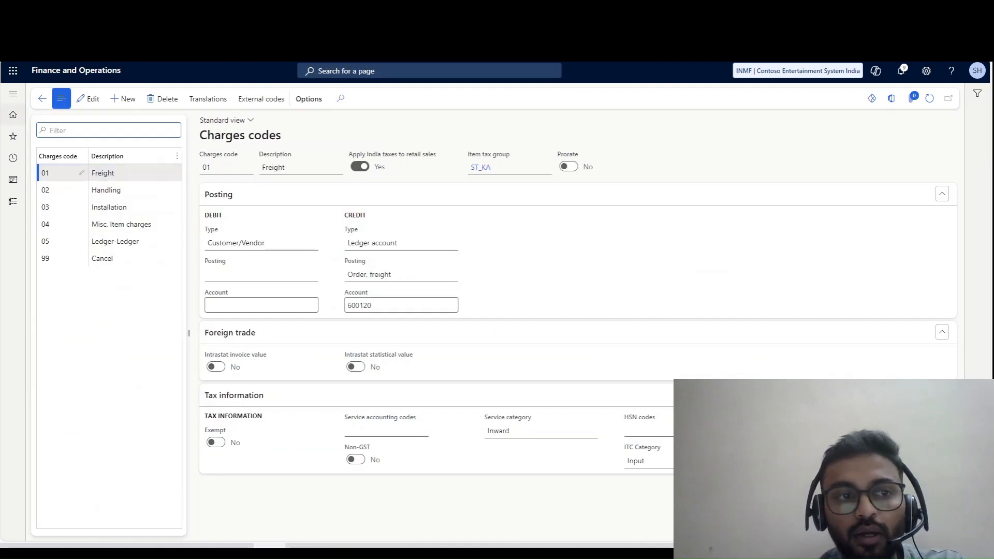
left_click(62, 175)
left_click_drag(110, 208, 114, 208)
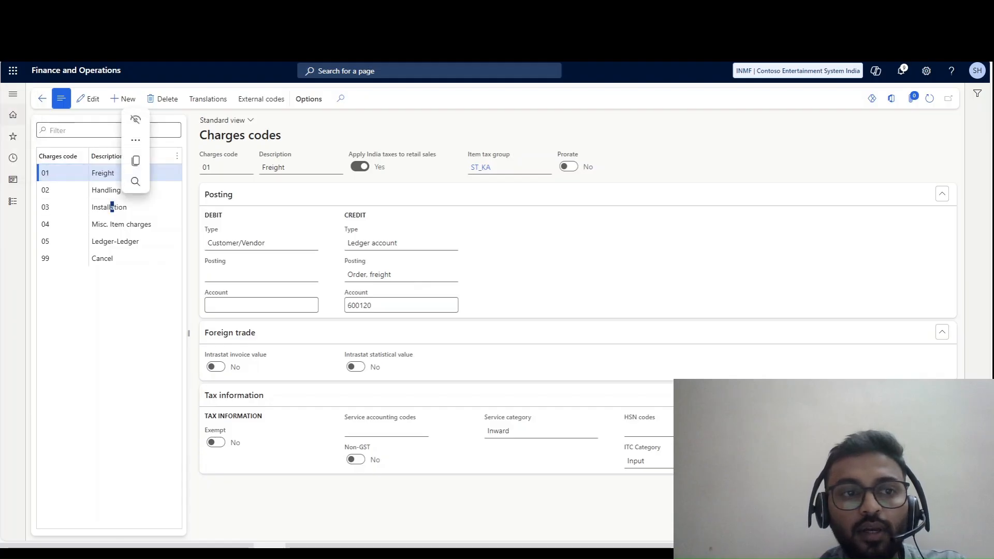
left_click(105, 191)
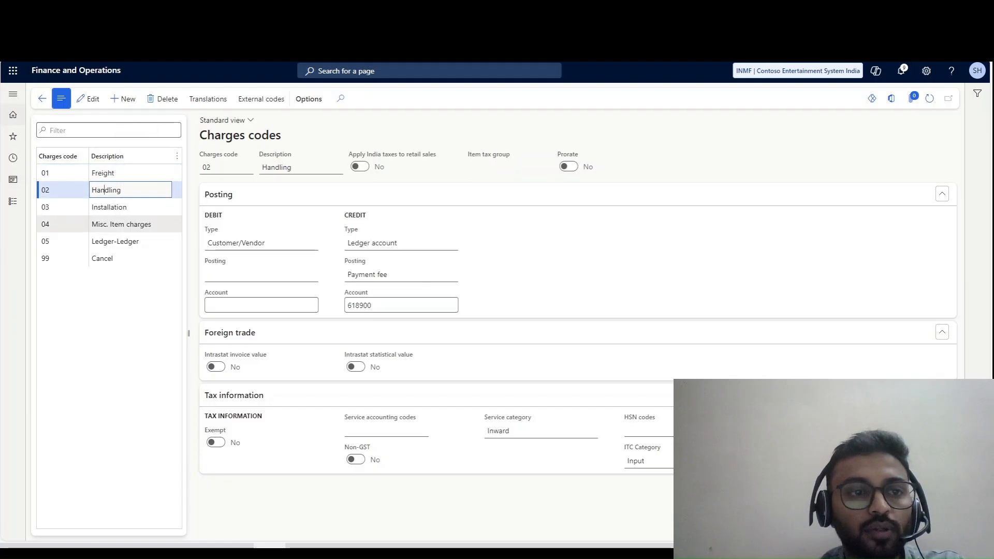
- Open the charges codes setup of the Accounts payable module
left_click(13, 201)
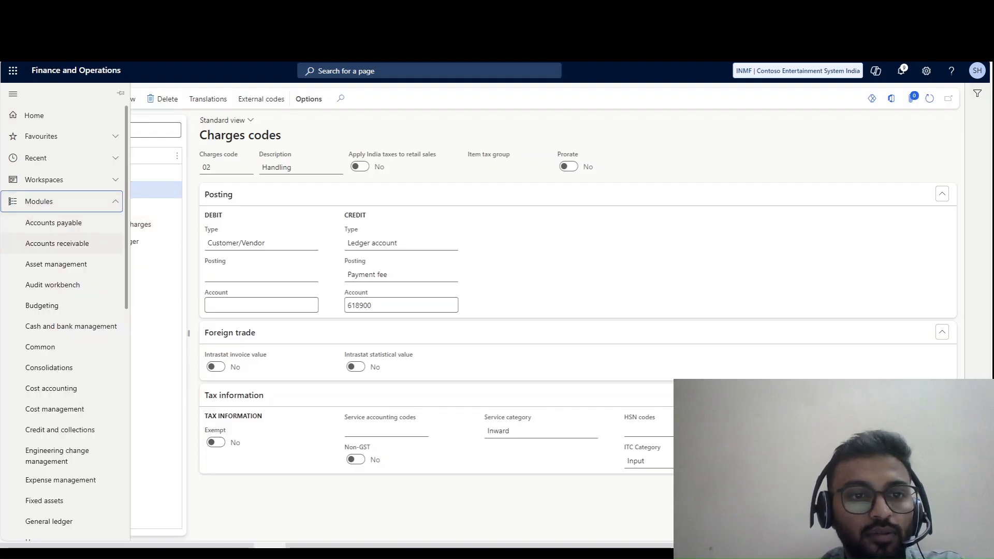
left_click(78, 243)
left_click(78, 222)
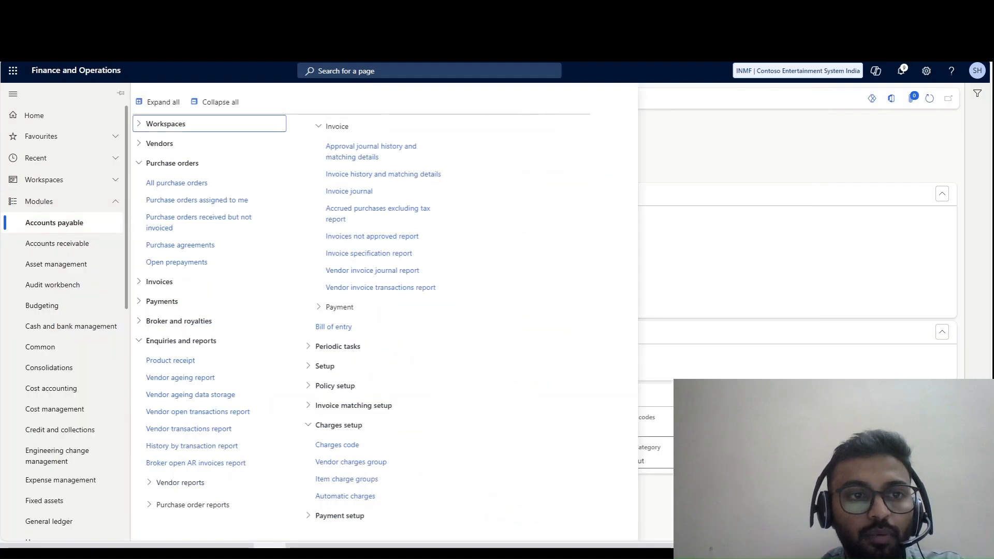
left_click(337, 445)
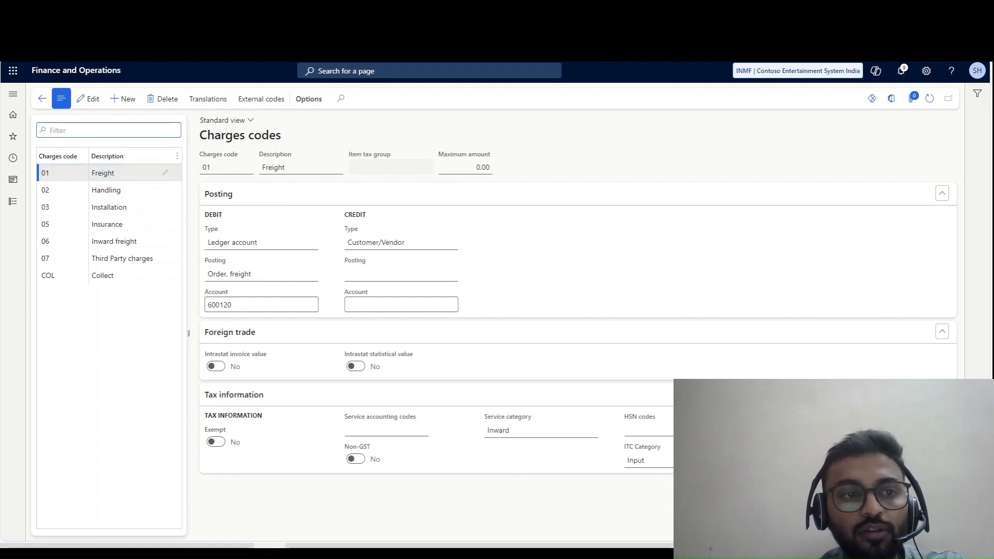
- Review the posting setup of codes 02 Handling and 06 Inward freight, including the available debit types for Inward freight
left_click(111, 190)
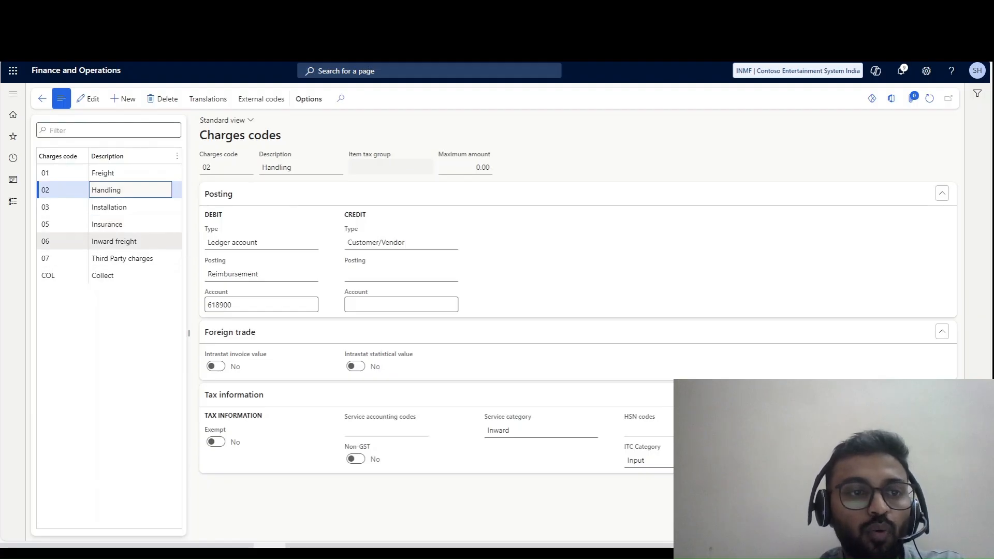
left_click(114, 242)
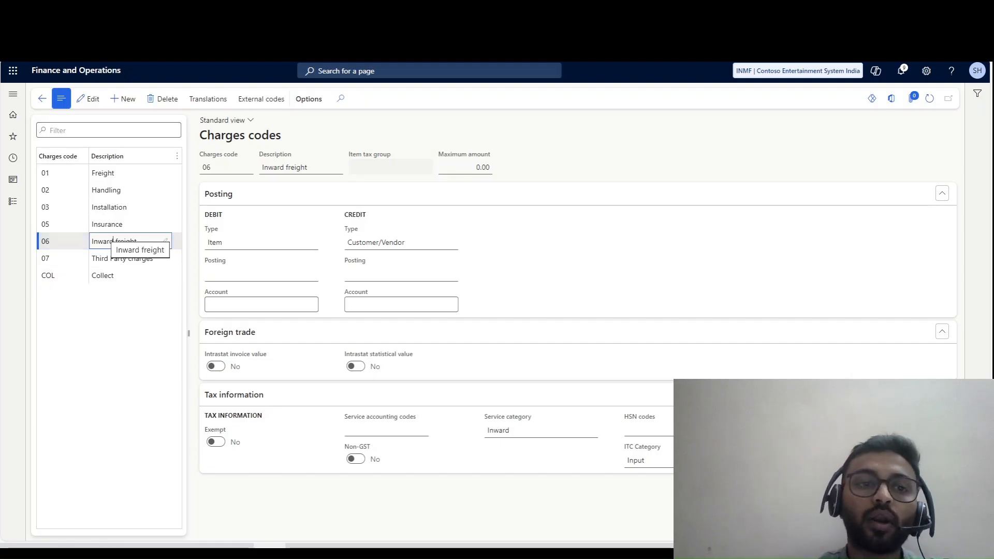
left_click(312, 242)
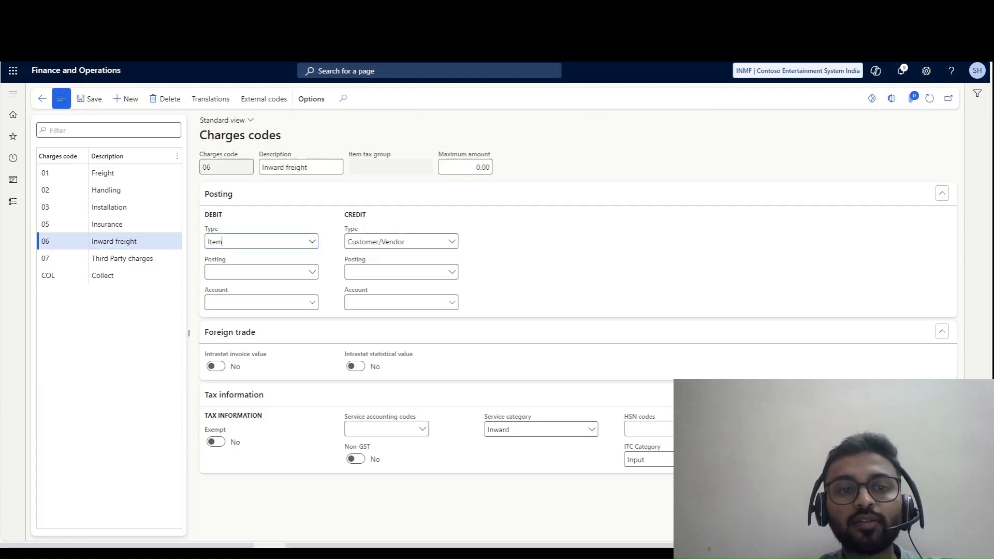
left_click(312, 242)
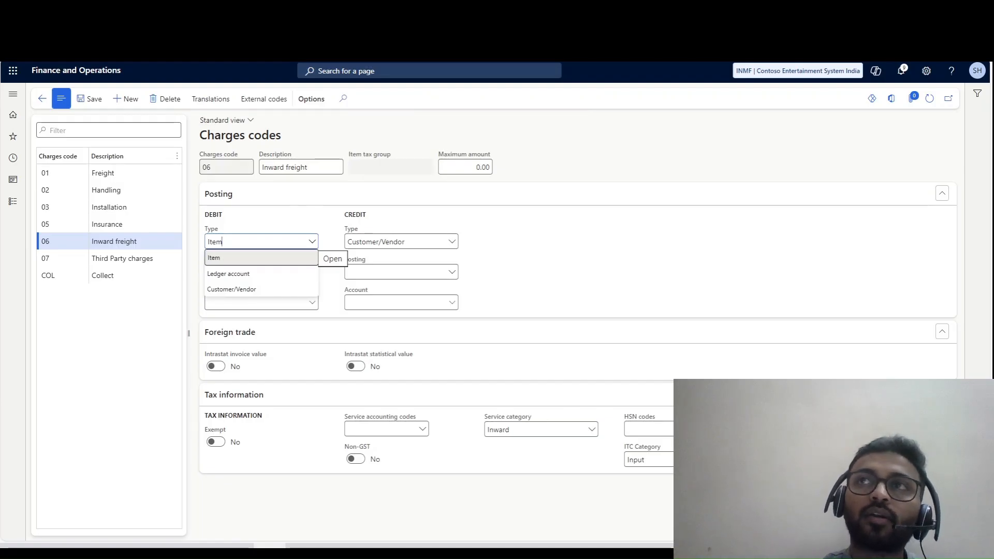
key("Escape")
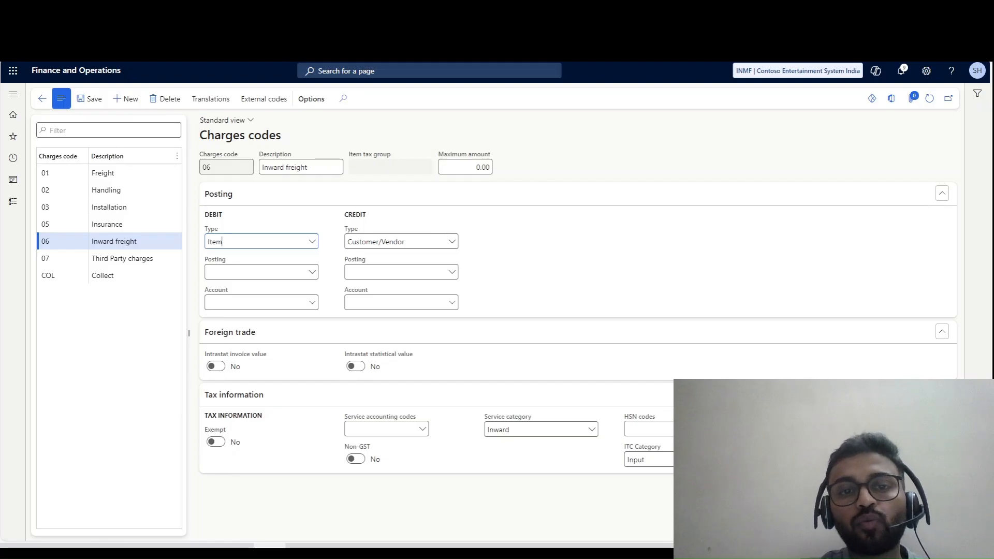
- Return to the purchase order and add a line-level charge with charges code 06, Inward freight, to the INMF-00163 line
key("ctrl+Tab")
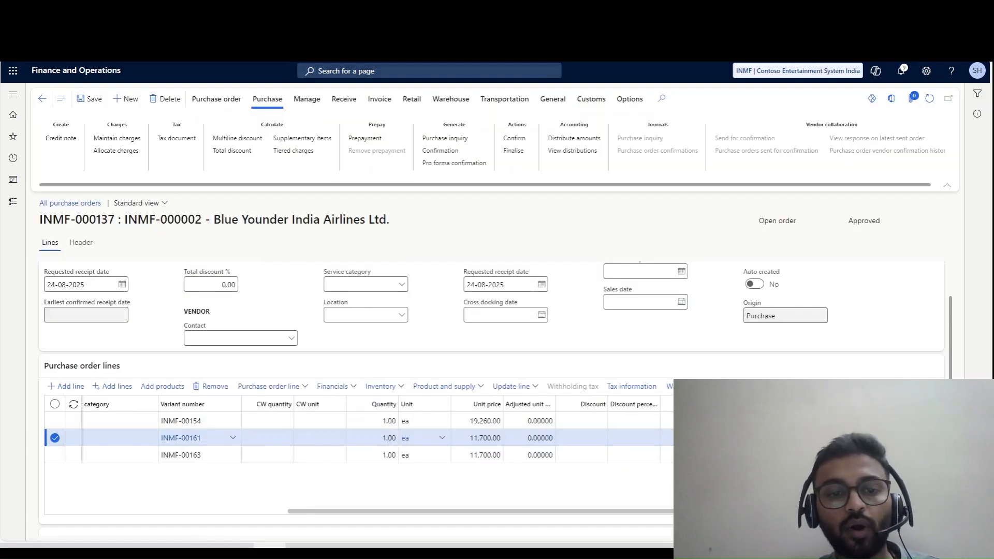
left_click(337, 386)
double_click(389, 455)
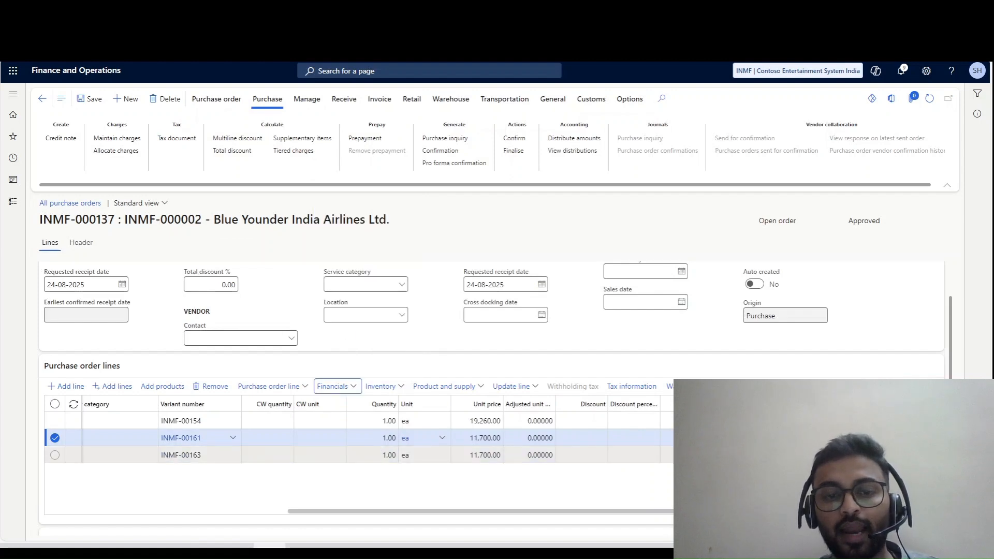
left_click(320, 455)
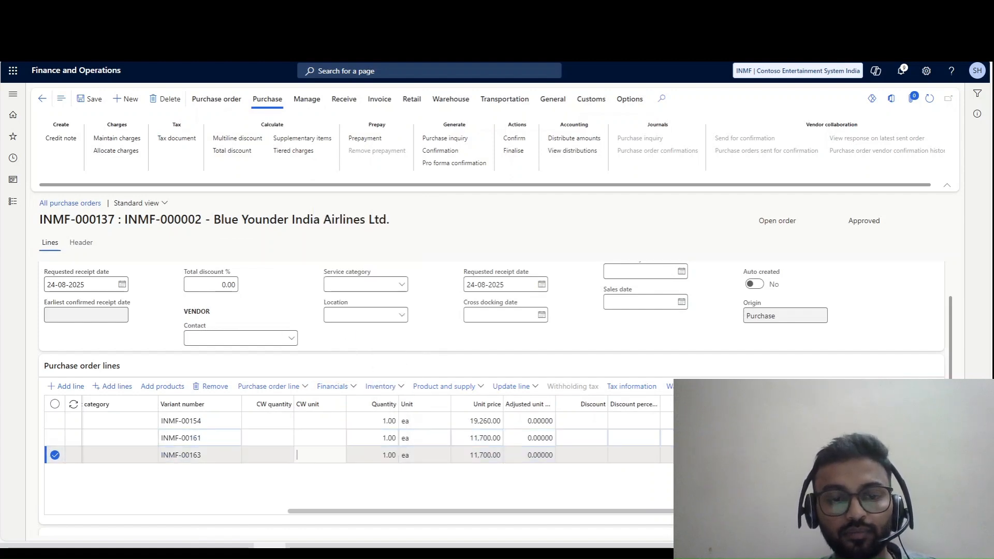
left_click(337, 386)
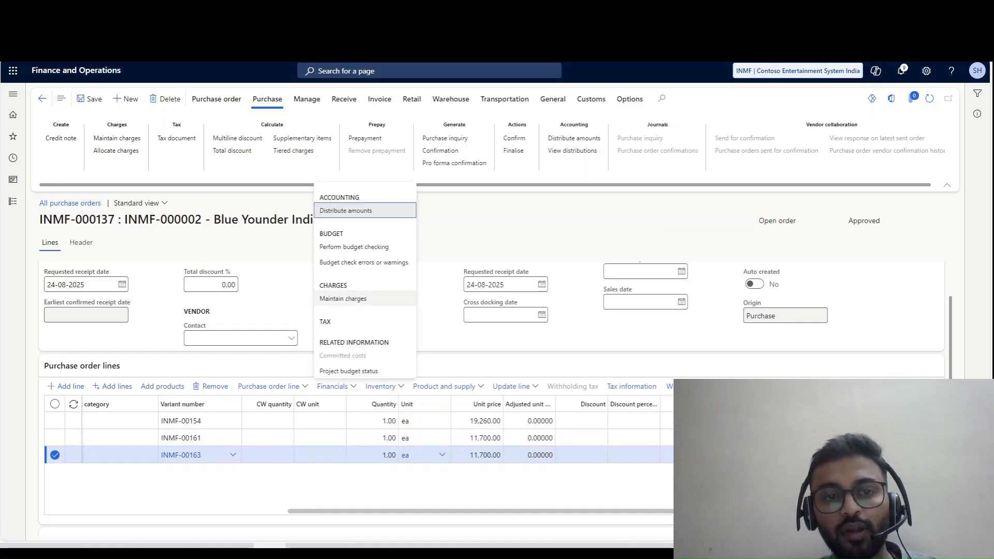
left_click(343, 299)
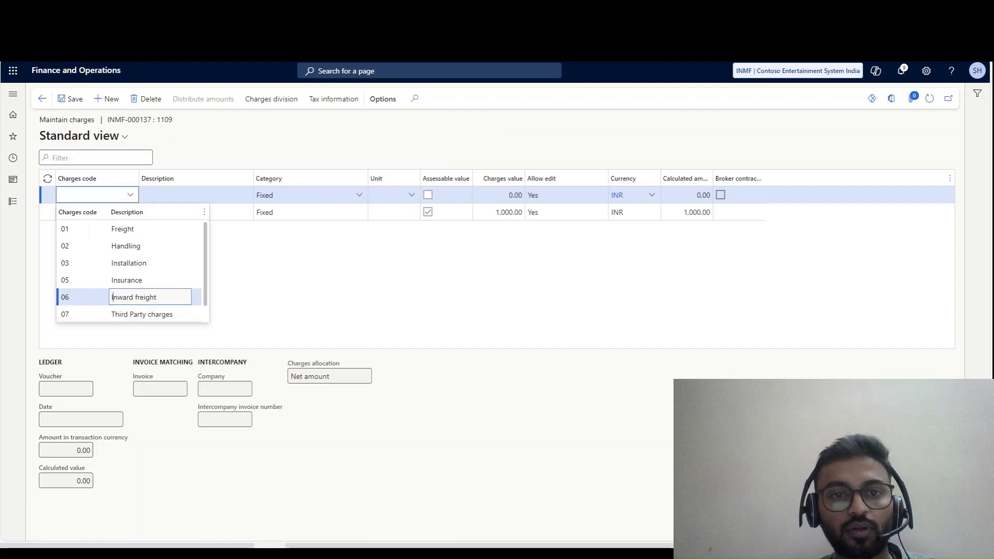
left_click(140, 297)
- Set the Inward freight charge's value to 500.00, mark it as assessable value, and save it before returning to the order
left_click(500, 196)
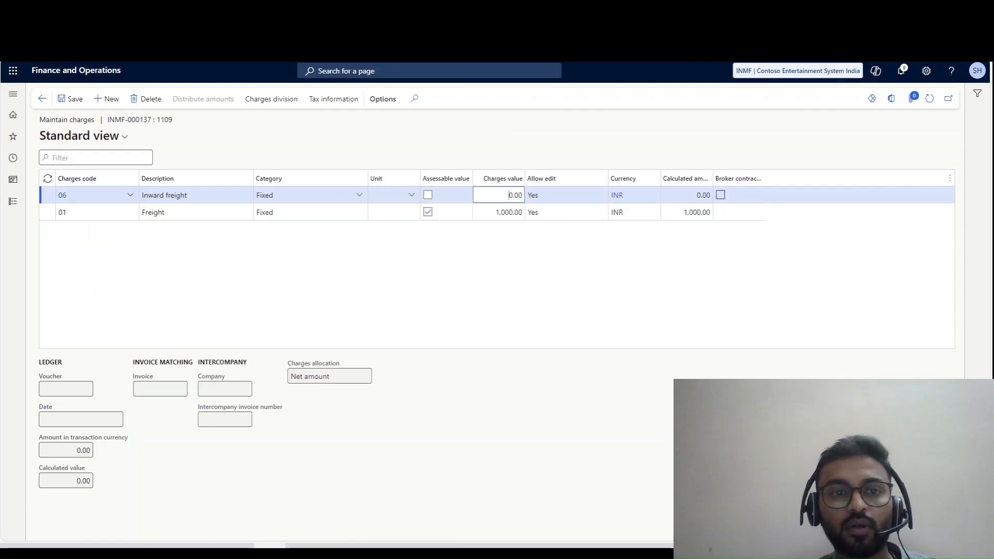
type("50")
key("Tab")
key("Tab")
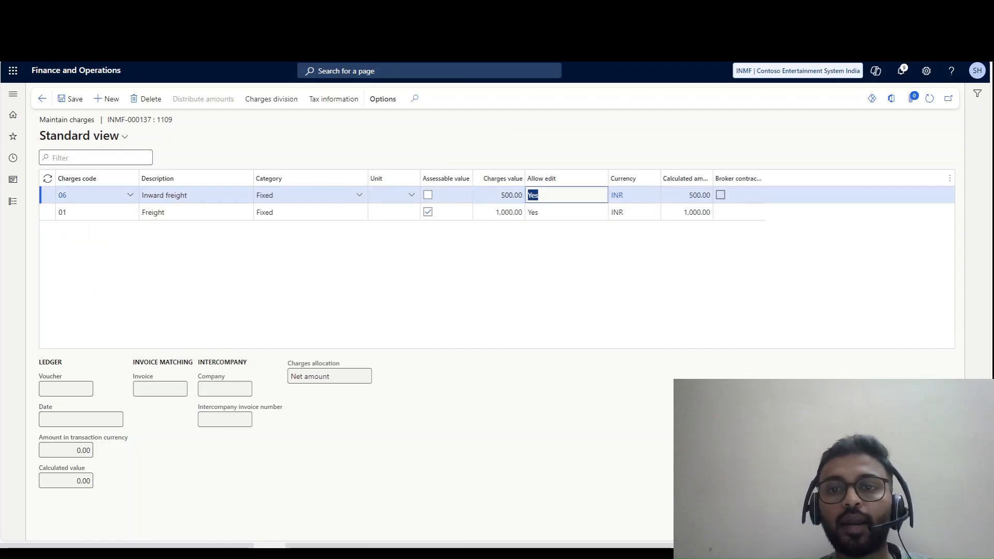
left_click(427, 194)
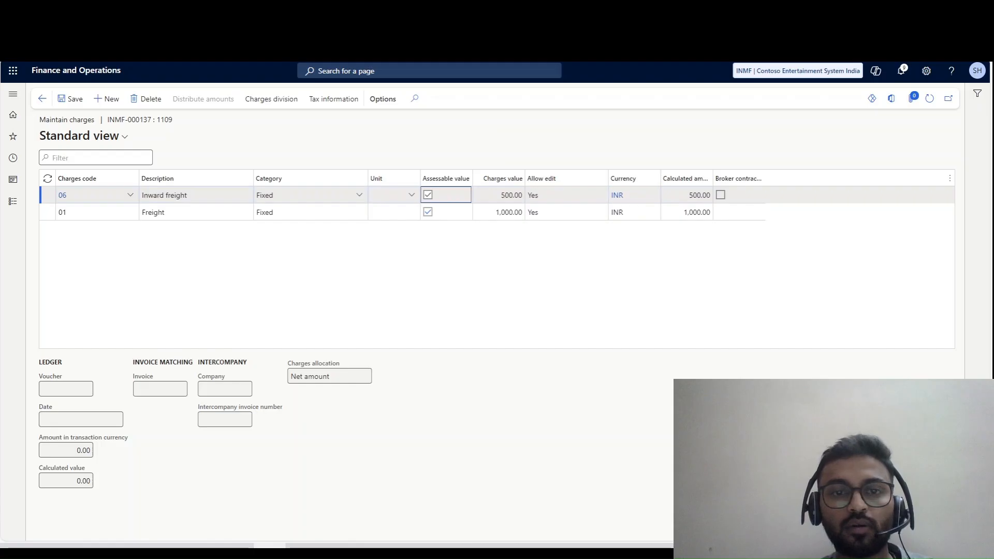
left_click(73, 99)
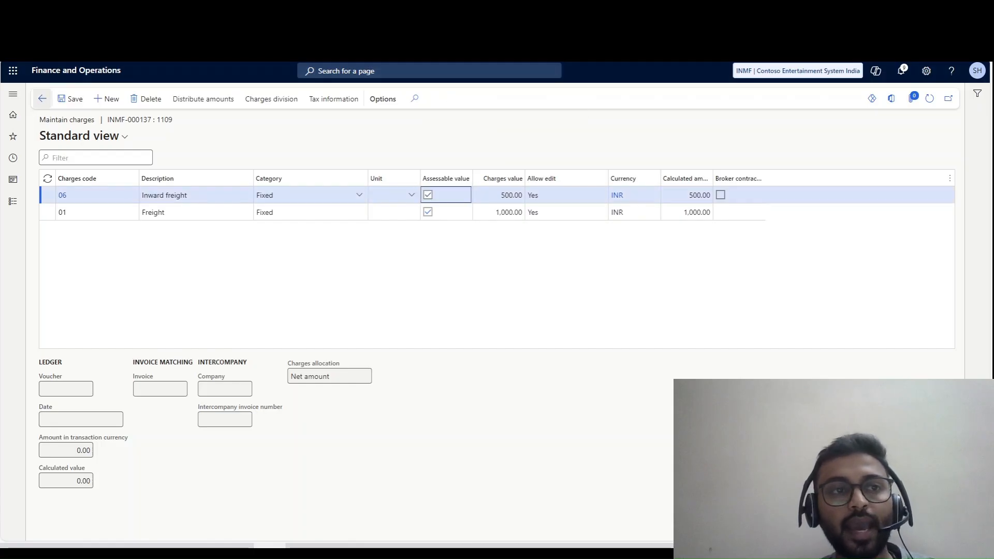
key("Escape")
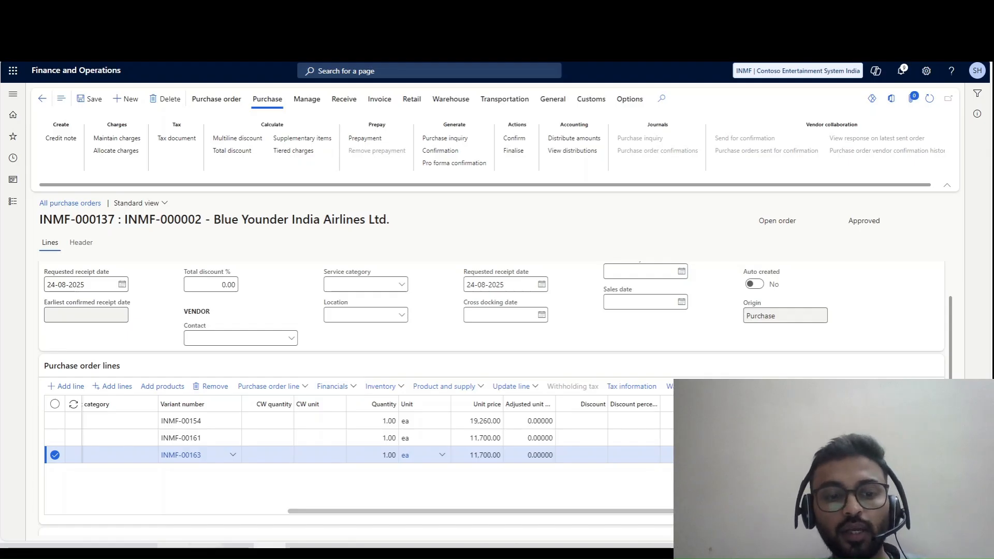
- Switch to the Charge code Excel workbook and enter line numbers 1, 2 and 3 in cells Q12 to Q14 of Sheet2
left_click(237, 546)
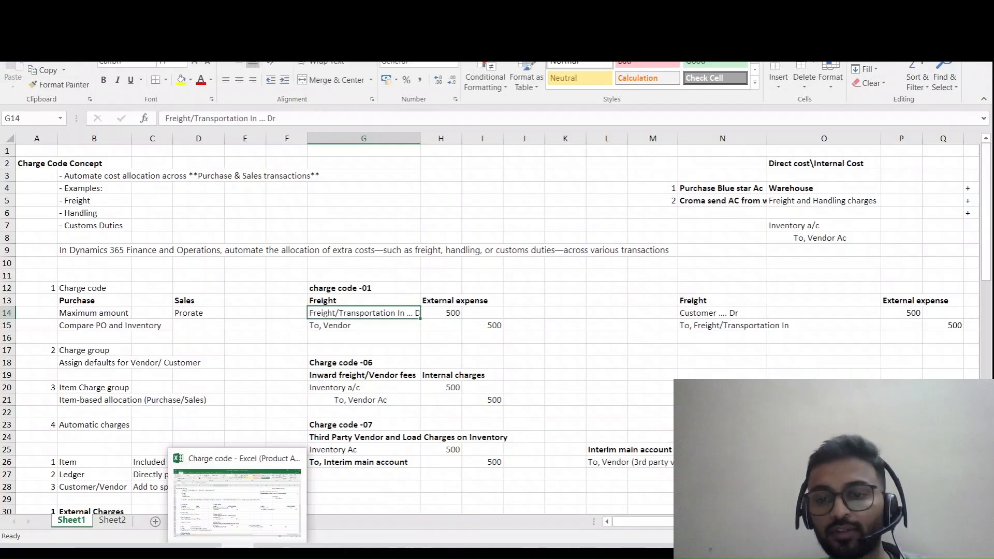
left_click(606, 462)
left_click(112, 521)
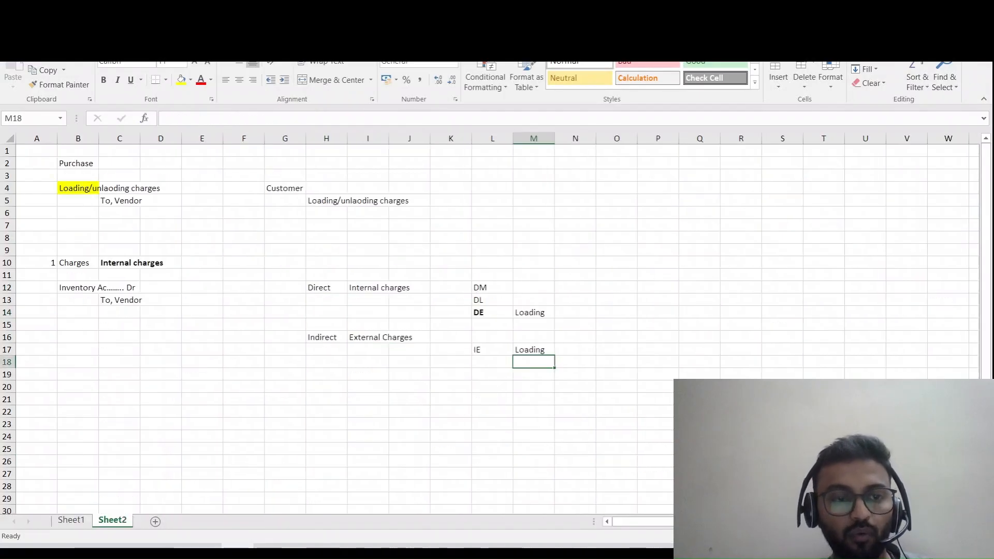
left_click(451, 386)
scroll(451, 386, "down", 1)
left_click(699, 250)
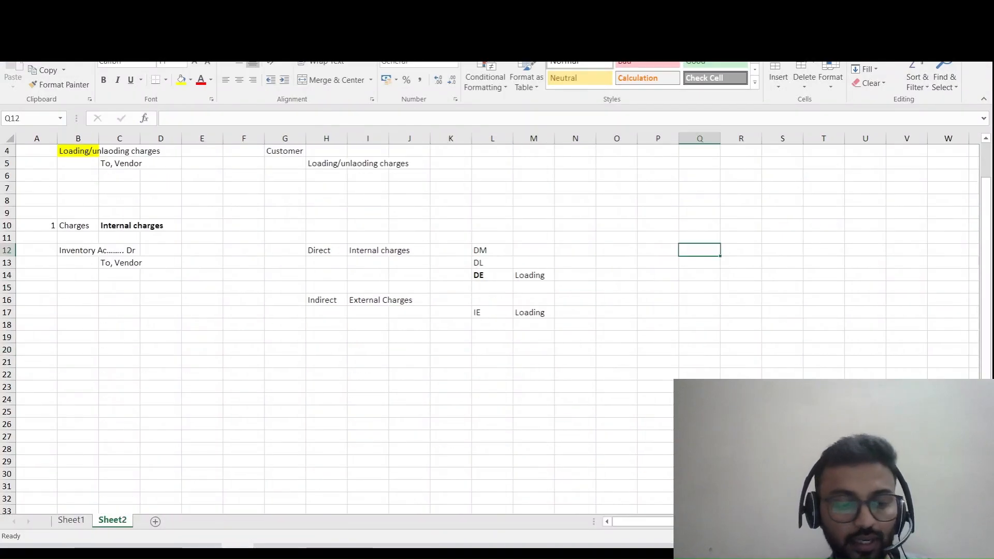
type("1")
key("Return")
type("2")
key("Return")
type("3")
key("Return")
- Enter the label "Manually header" in cell R9 with the amount 3000 in T9
key("Up")
key("Up")
key("Up")
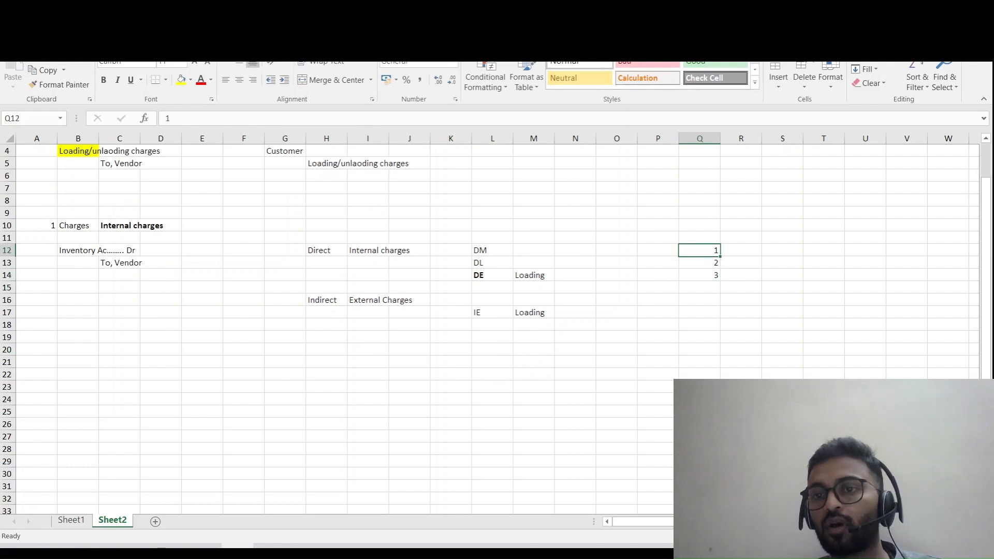
key("Up")
key("Up")
key("Up")
key("Right")
type("M")
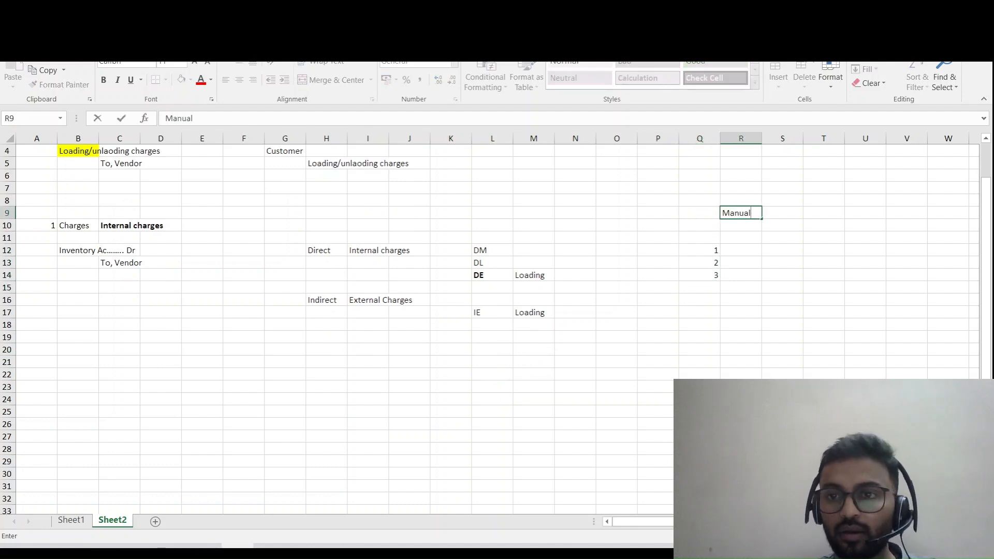
type("anually ")
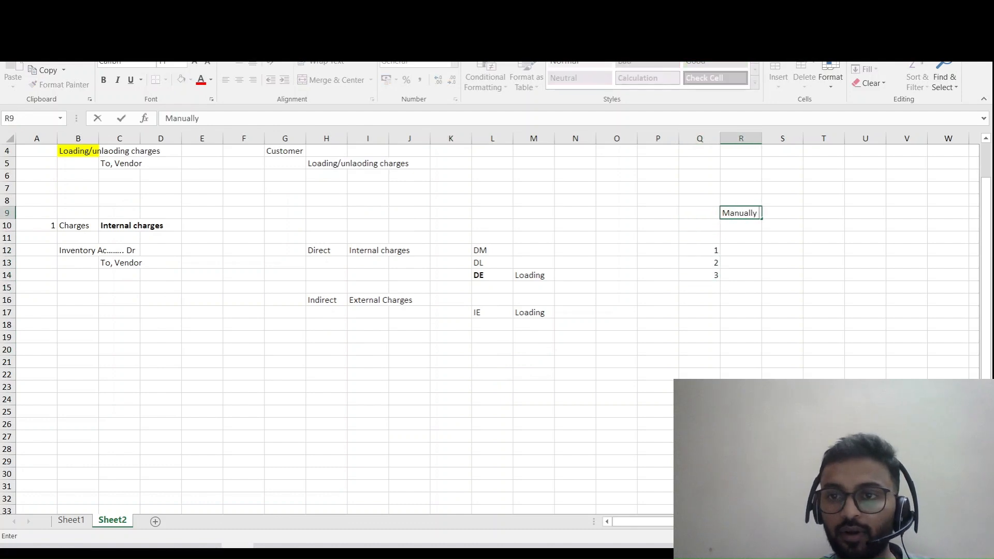
type("head")
key("Right")
key("Right")
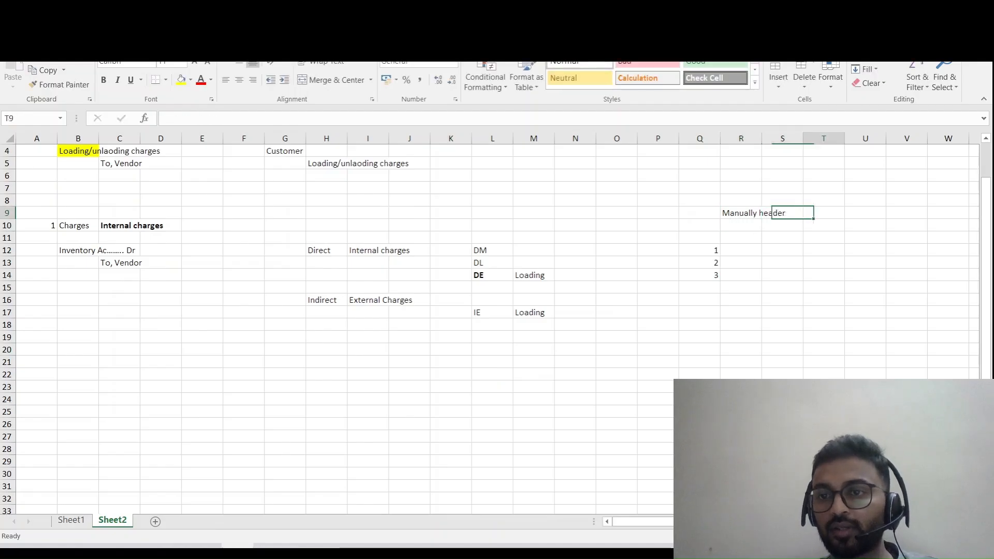
type("3000")
key("Down")
key("Down")
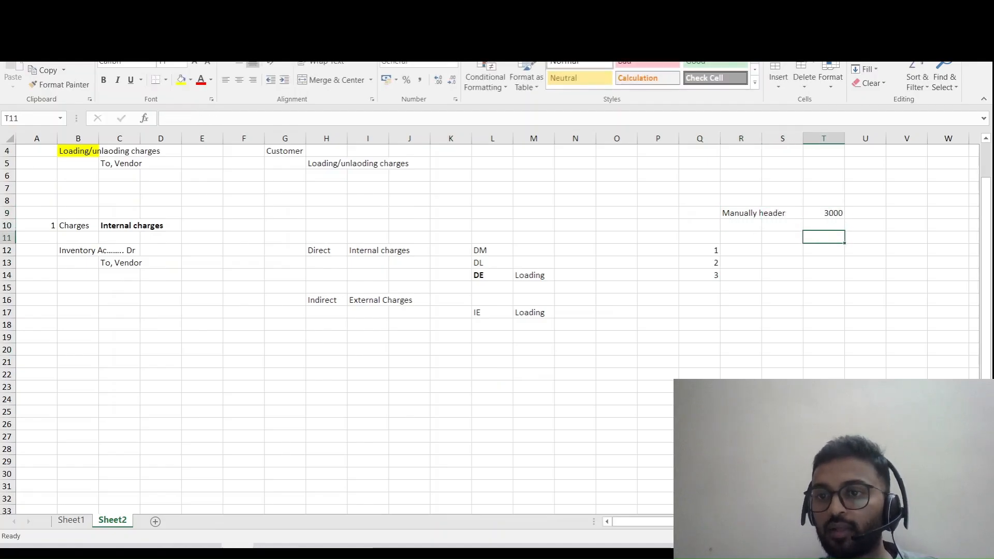
- Fill cells R12 to R14 with 1000 for each of the three lines
key("Left")
key("Left")
key("Left")
key("Down")
key("Down")
key("Right")
key("Up")
type("10")
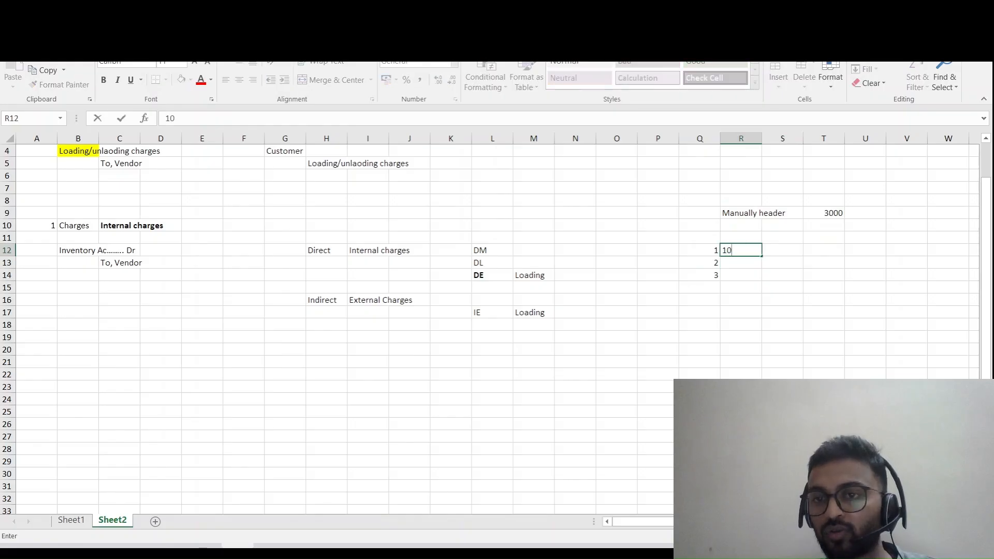
type("00")
key("Return")
type("100")
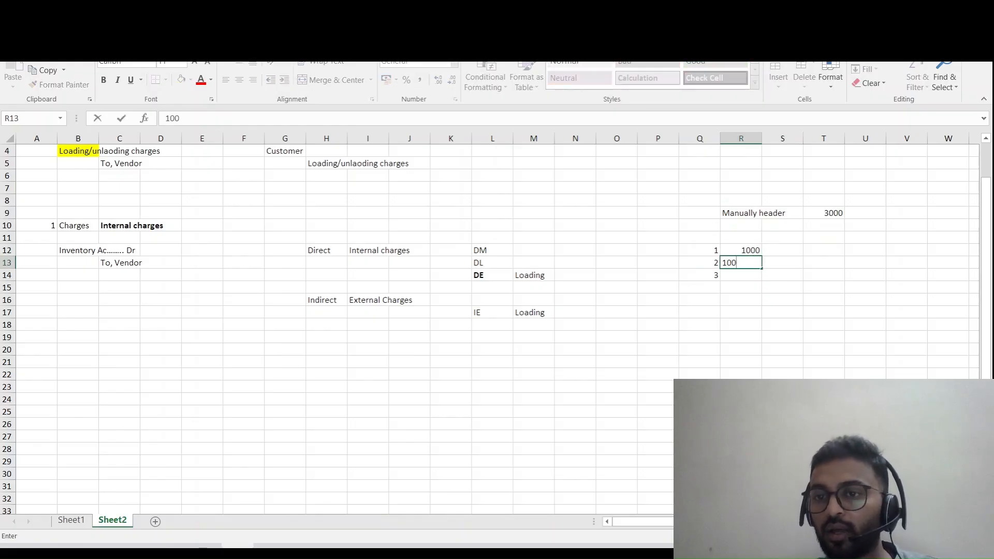
key("Return")
type("1")
key("Escape")
key("Up")
key("Up")
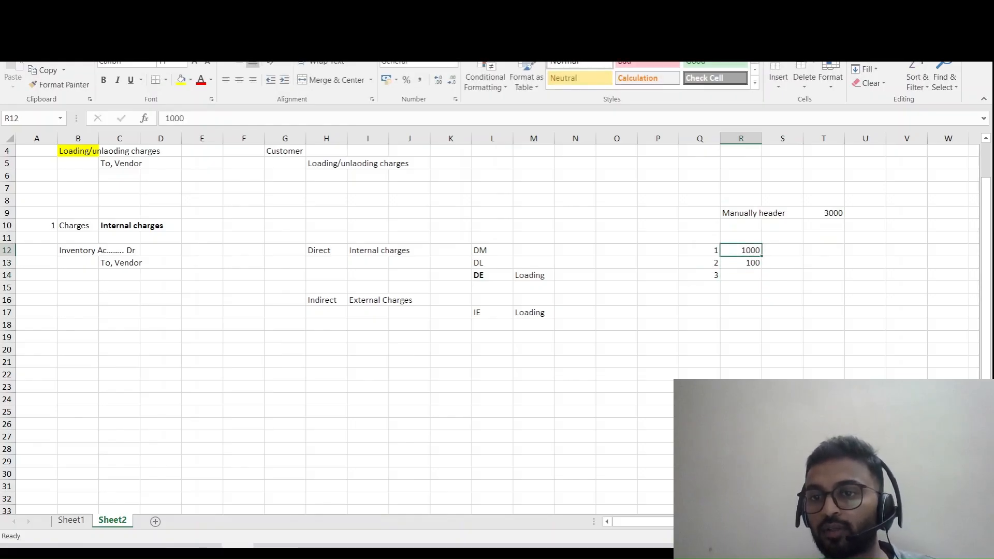
key("ctrl+c")
key("Down")
key("shift+Down")
key("Return")
key("Escape")
- Enter the heading "External charges" in cell R11 and copy it to S11
key("Up")
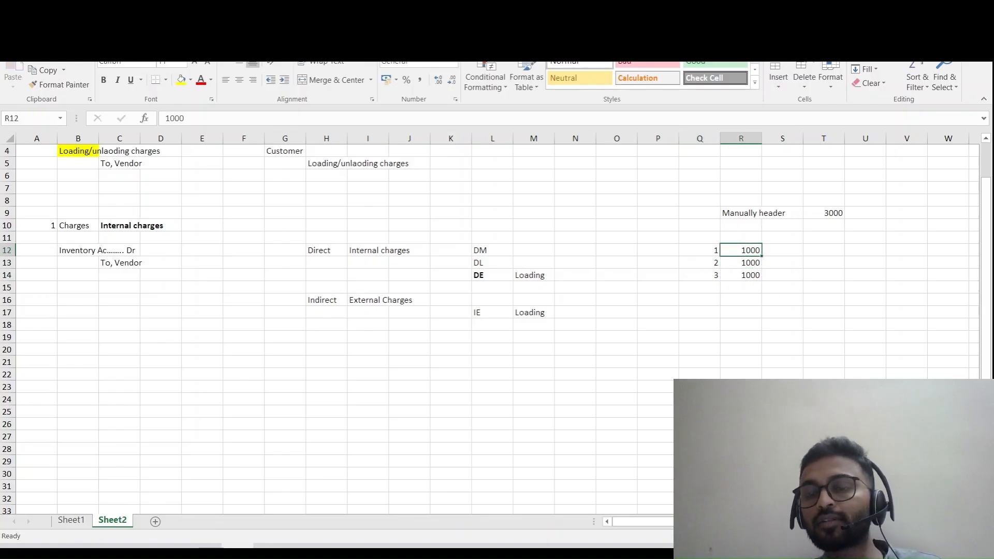
key("Up")
type("Exte")
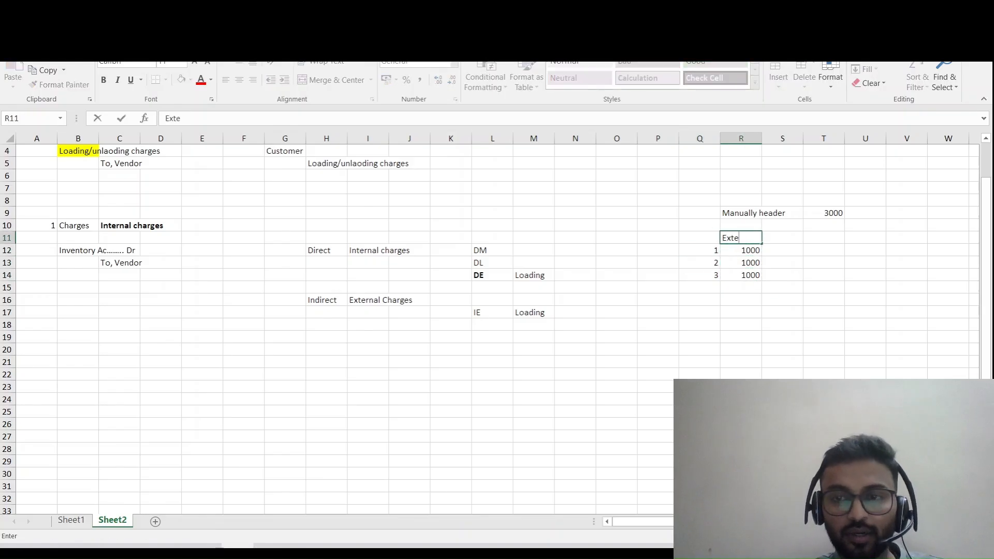
type("rnal charges")
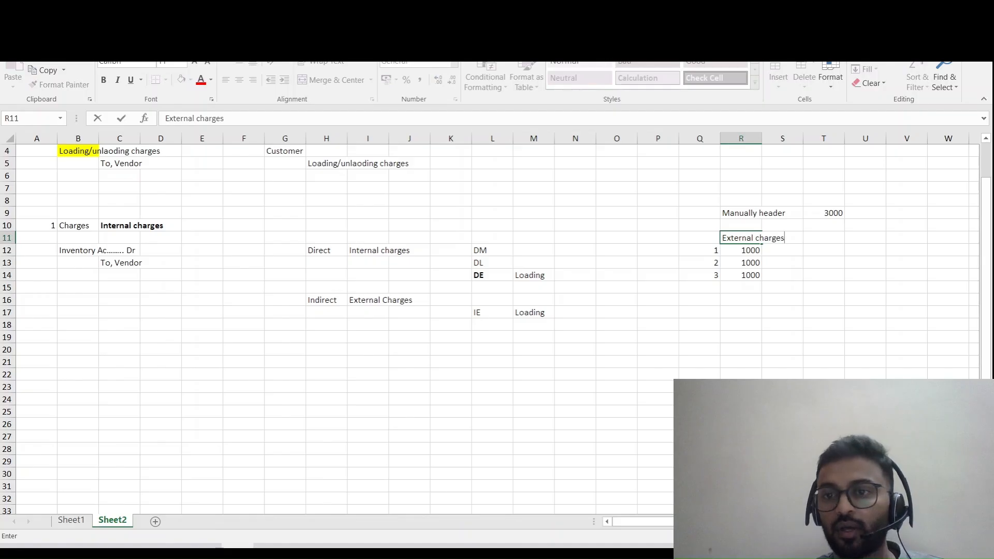
key("Return")
key("Up")
key("ctrl+c")
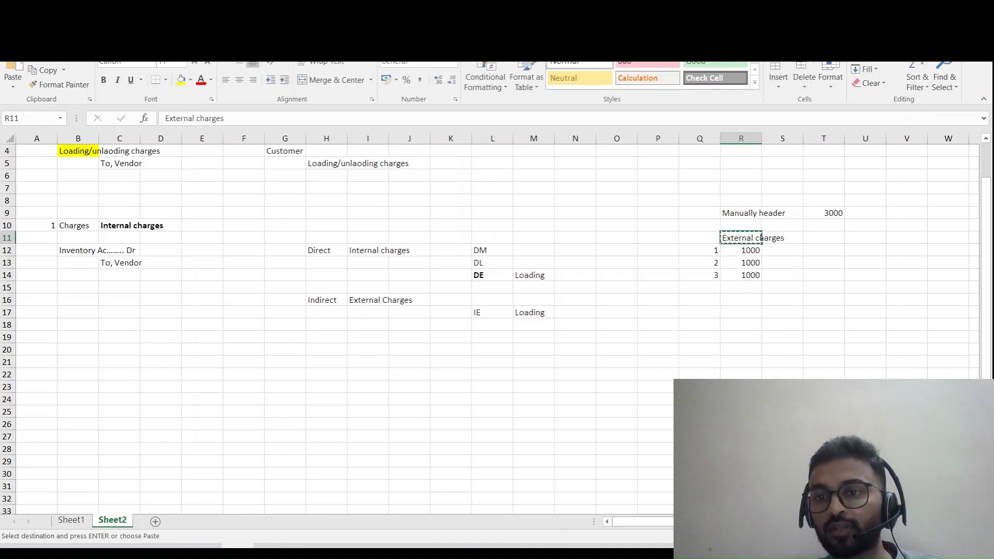
key("Right")
key("Return")
- Enter 500 in cell S13 as the second external charge for line 2
key("Down")
key("Down")
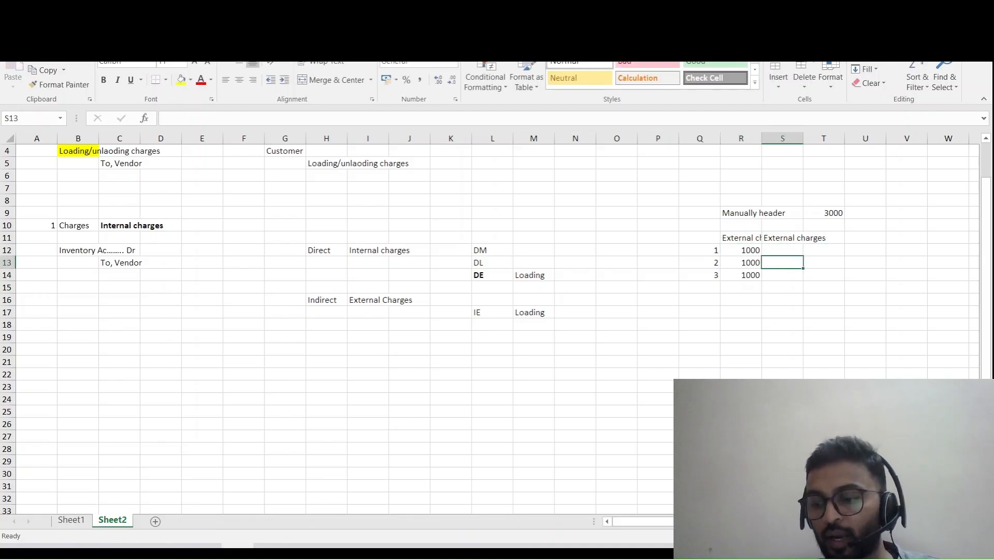
type("500")
key("Return")
- Enter the heading "Internal Charges" in cell T11 and the amount 500 for line 3 in T14
key("Right")
key("Up")
key("Up")
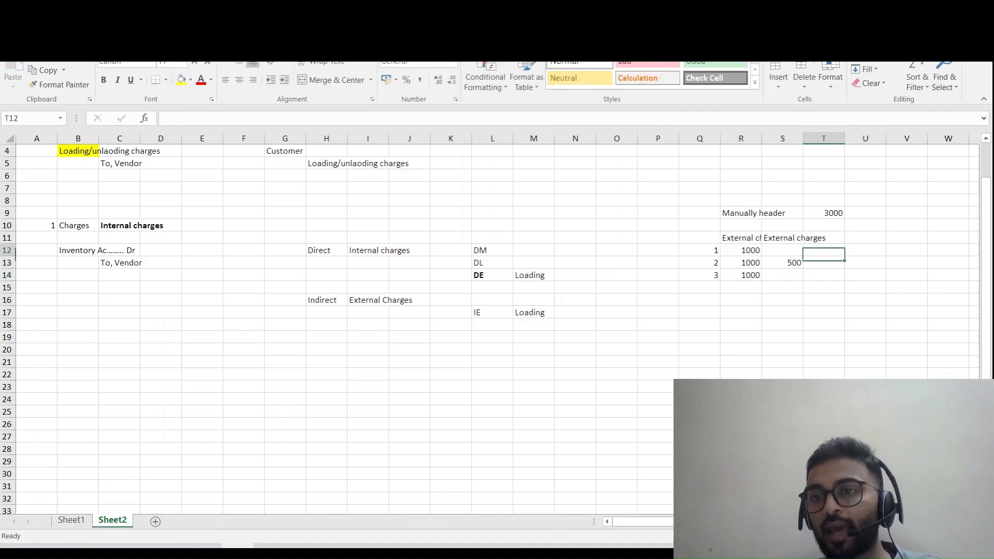
key("Up")
type("Inte")
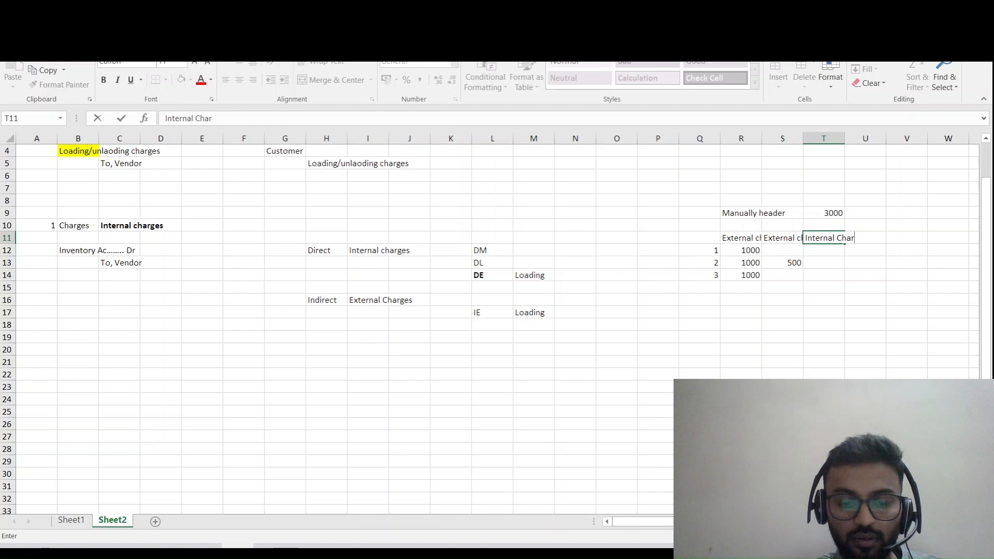
type("rnal Charges")
key("Return")
key("Down")
key("Down")
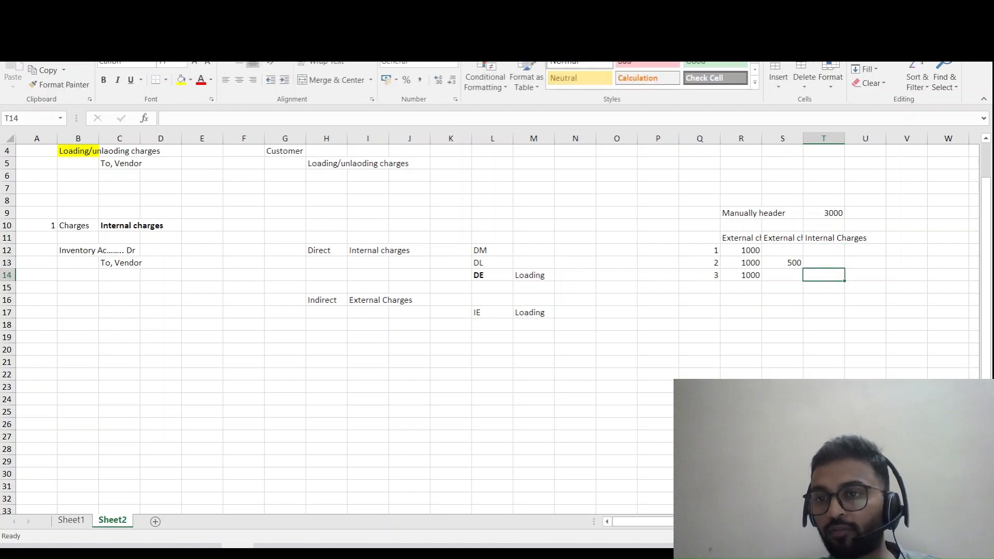
type("500")
key("Return")
- Total the first external charges column, R12 to R14, with a SUM in cell R15
key("Left")
key("Left")
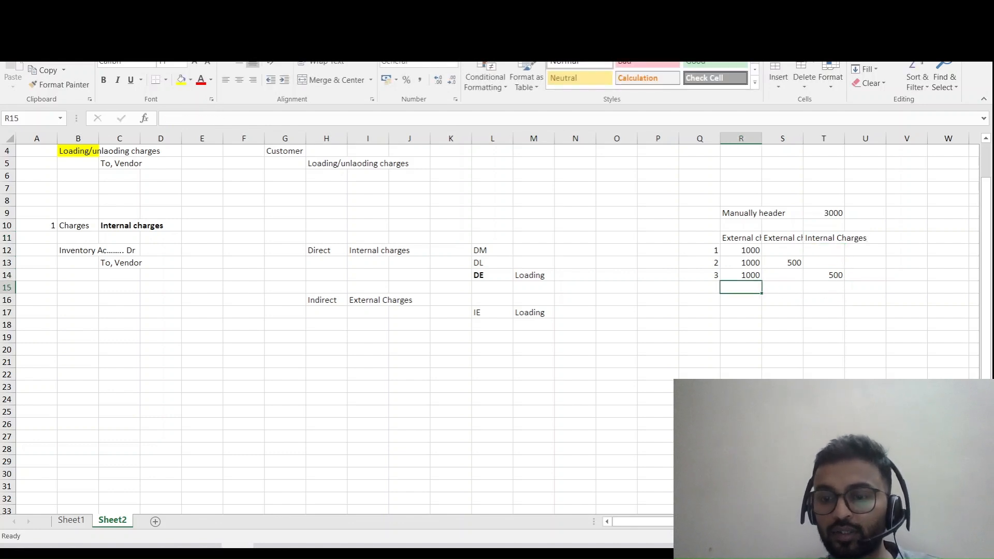
key("alt+equal")
key("Return")
key("Up")
- Copy the SUM formula from R15 to cells S15 and T15
key("ctrl+c")
key("Right")
key("shift+Right")
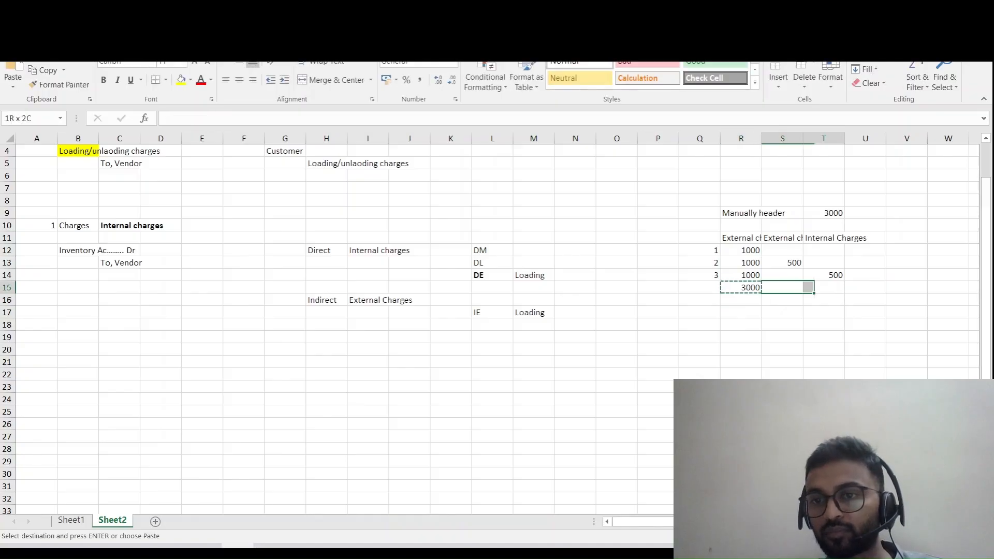
key("Return")
key("Escape")
key("Left")
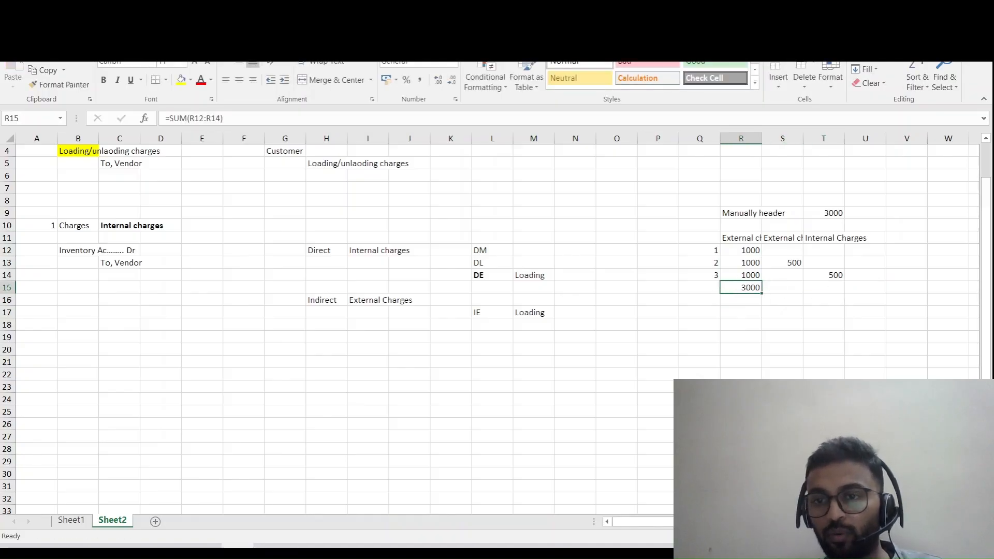
key("ctrl+c")
key("Right")
key("shift+Right")
key("ctrl+v")
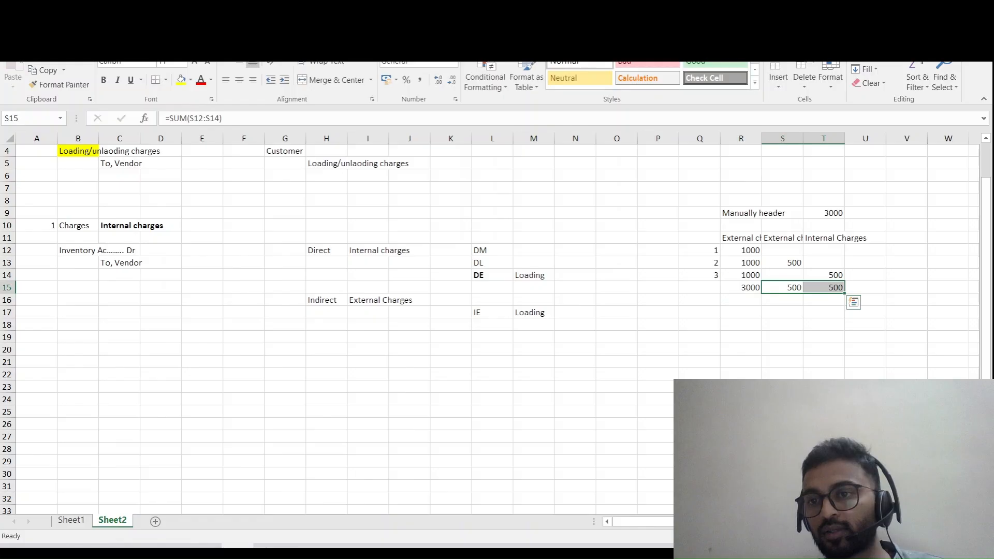
key("Escape")
key("Left")
key("shift+Right")
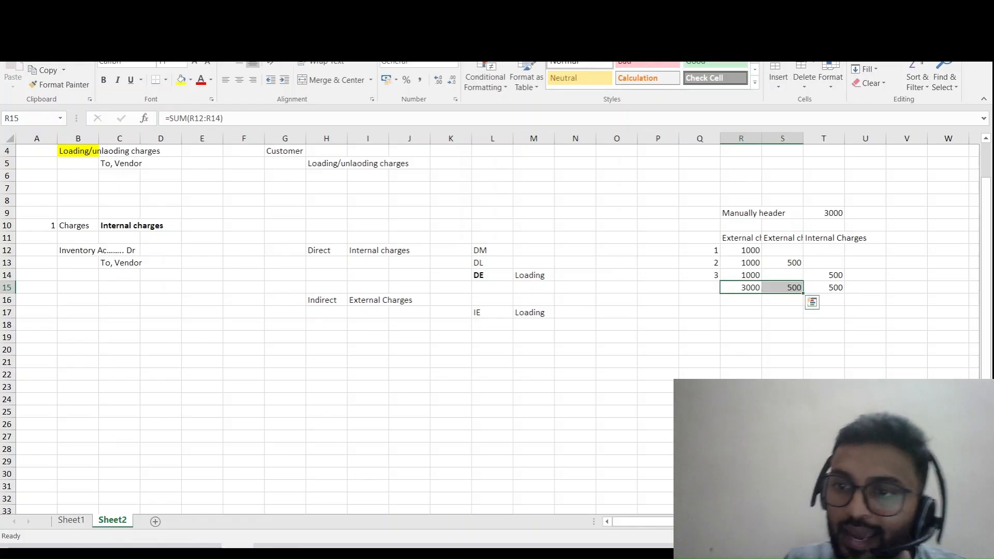
key("Right")
key("Right")
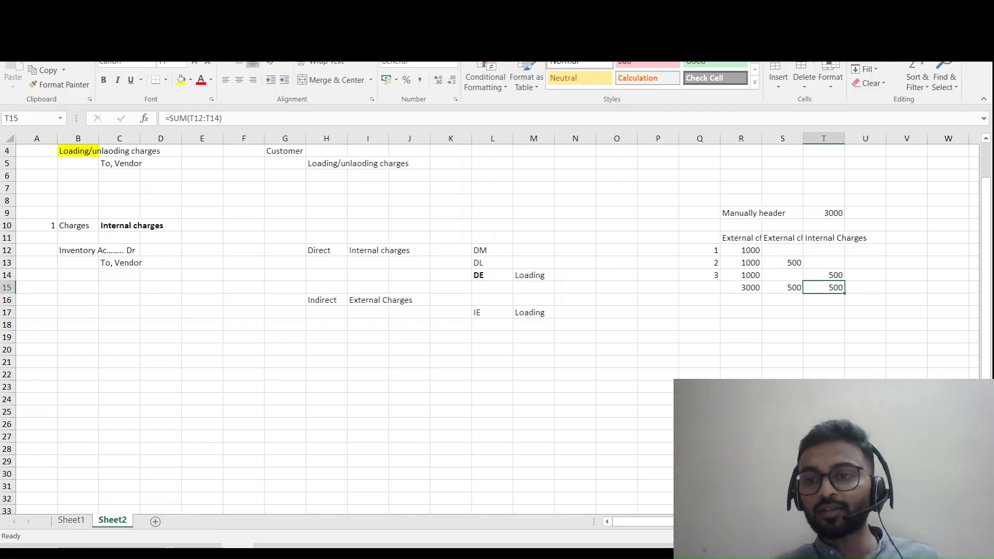
key("Left")
key("Left")
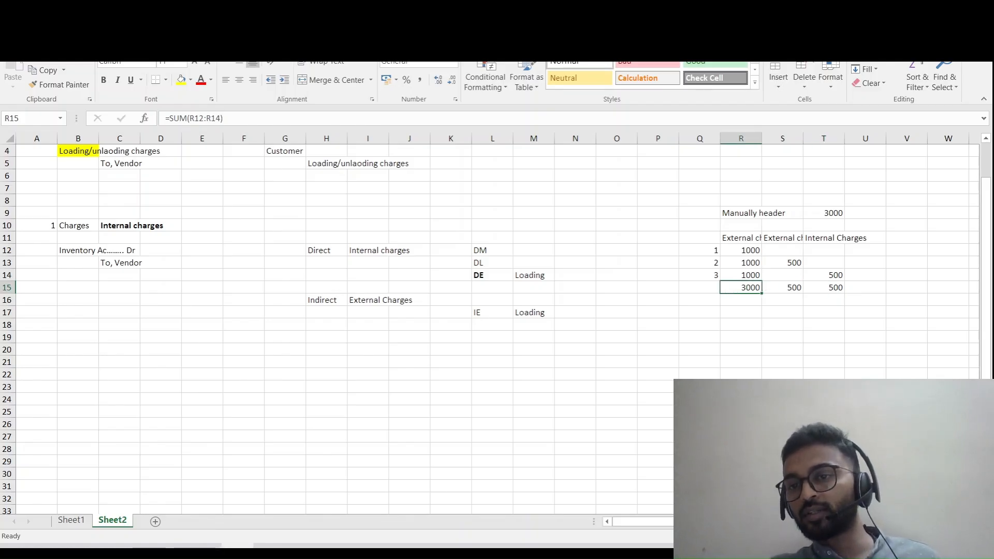
key("shift+Right")
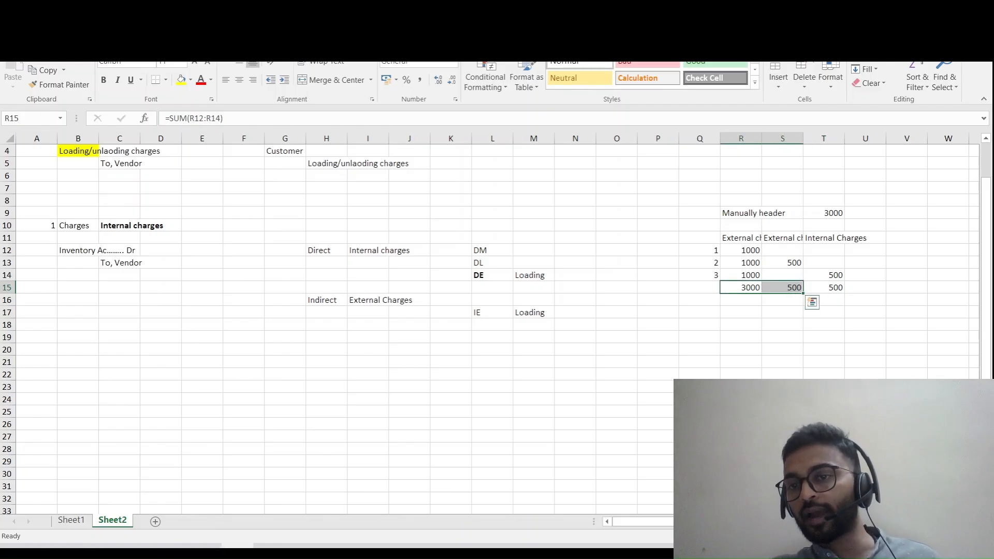
- Enter the label "expense" in cell R17 below the external charge totals
key("Down")
key("Down")
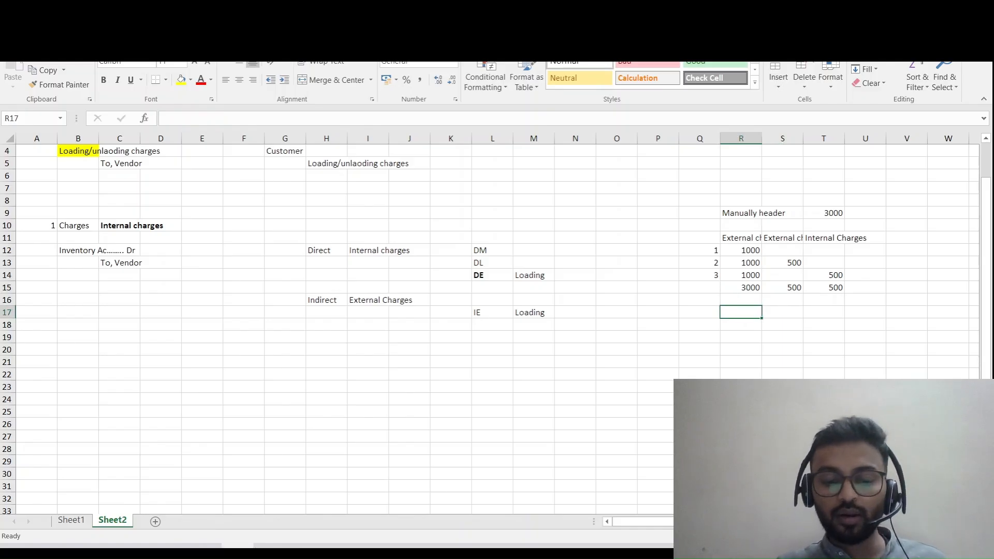
type("expens")
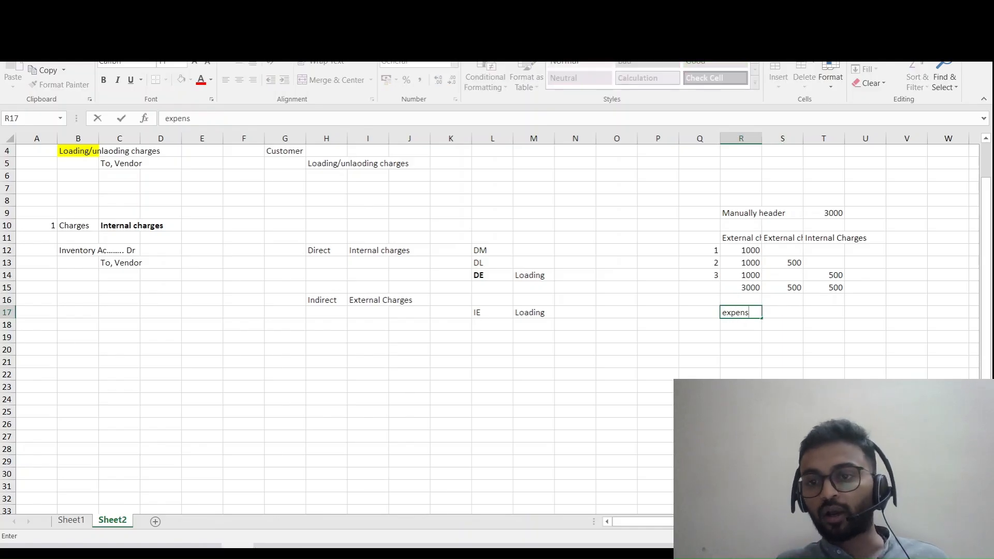
key("Return")
- Make the three charge totals in cells R15 to T15 bold
key("Right")
key("Right")
key("Up")
key("Up")
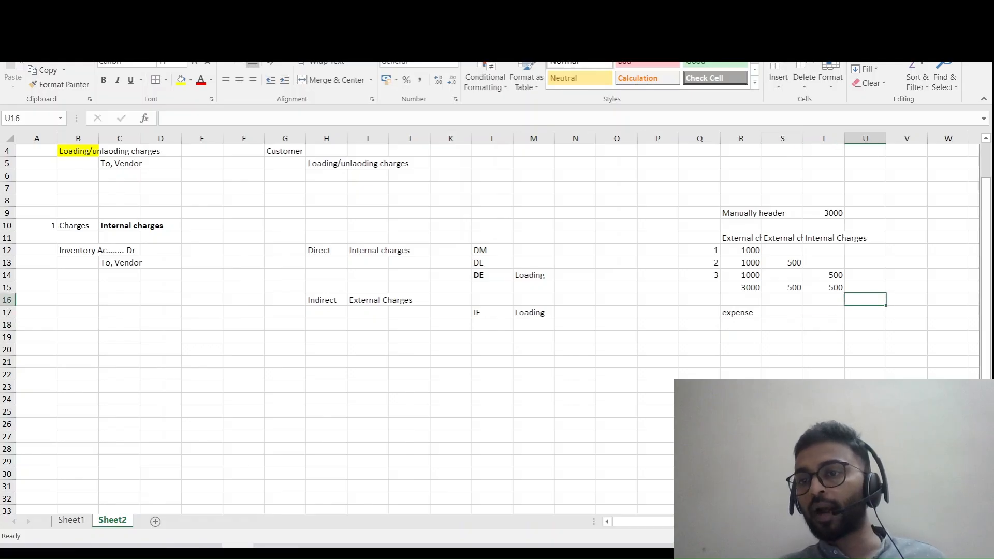
key("Left")
key("Up")
key("ctrl+b")
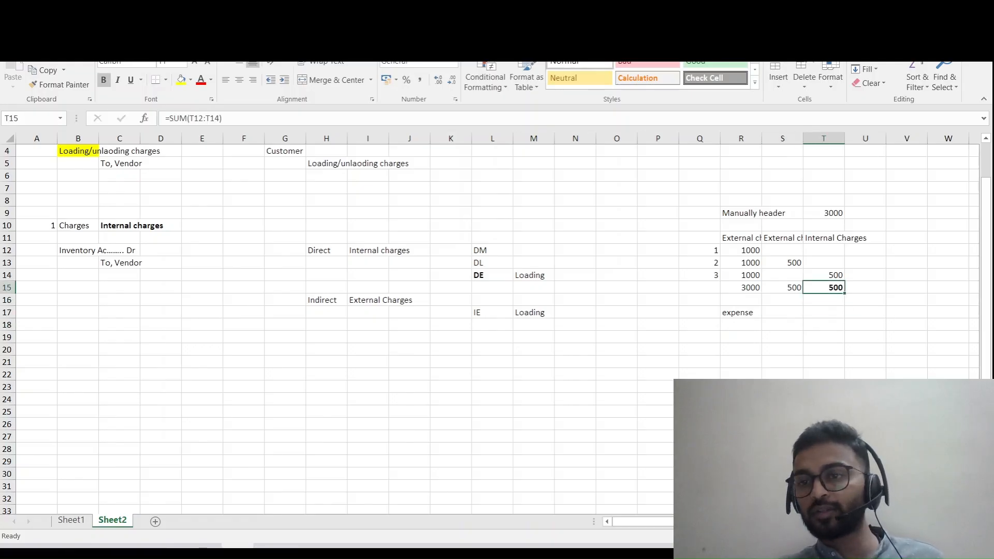
key("Left")
key("Left")
key("shift+Right")
key("ctrl+b")
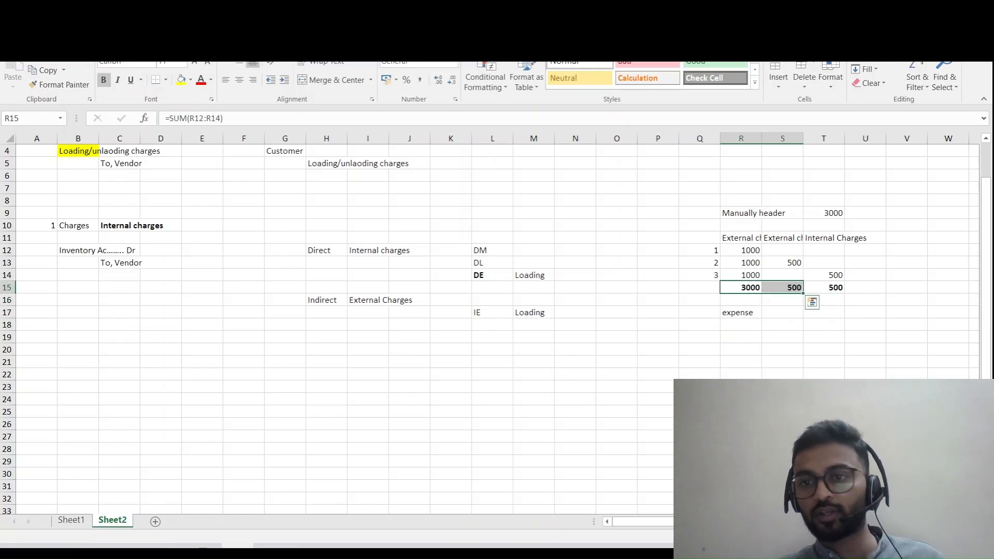
key("Left")
key("Right")
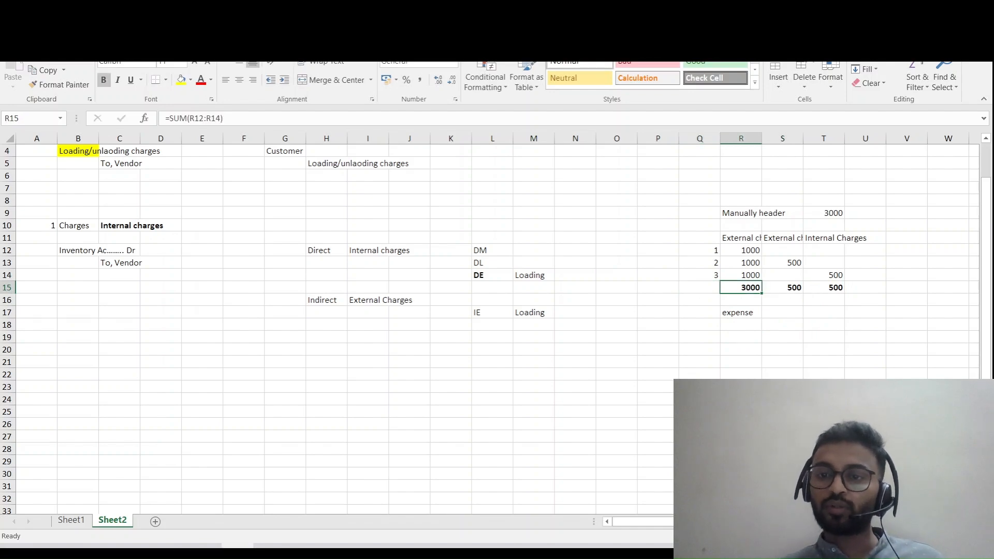
- Switch back to the Dynamics 365 purchase order and select the INMF-00154 line
key("alt+Tab")
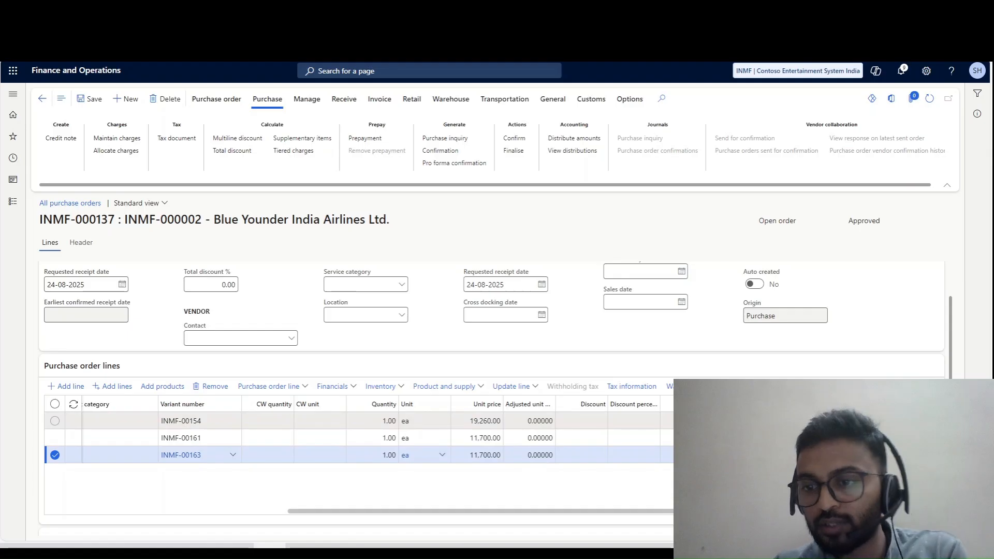
left_click(54, 421)
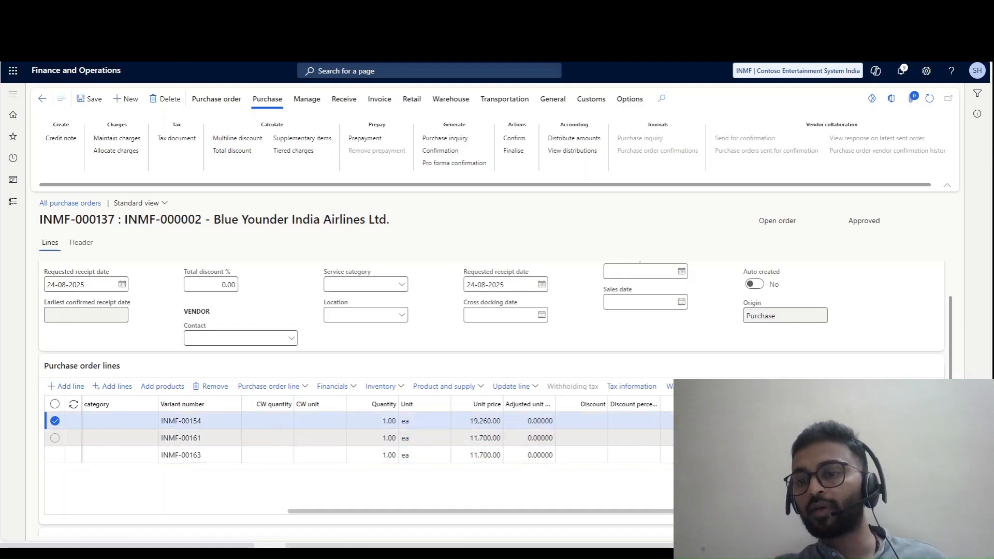
- Go through the three purchase order lines, confirm the purchase order and dismiss the notification messages
left_click(686, 438)
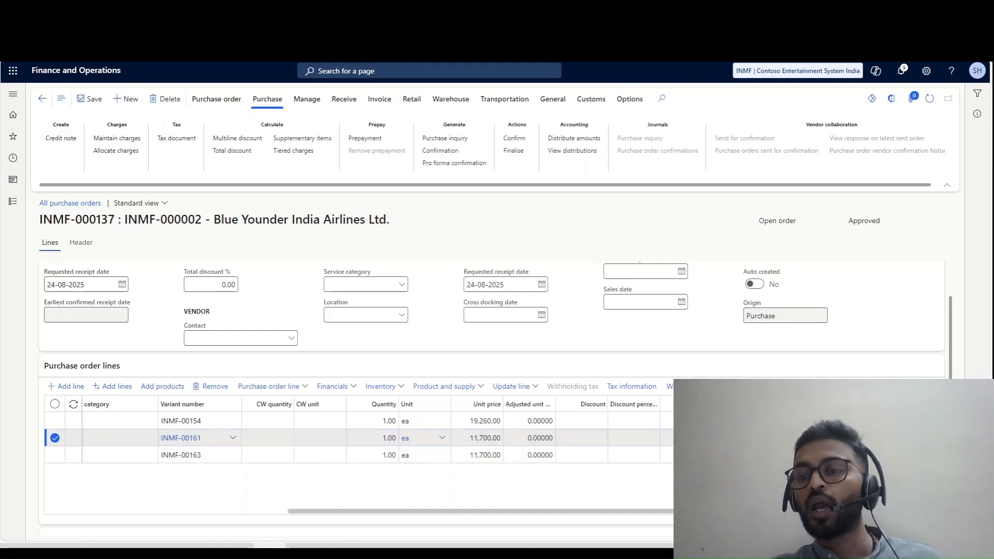
left_click(55, 455)
left_click(426, 421)
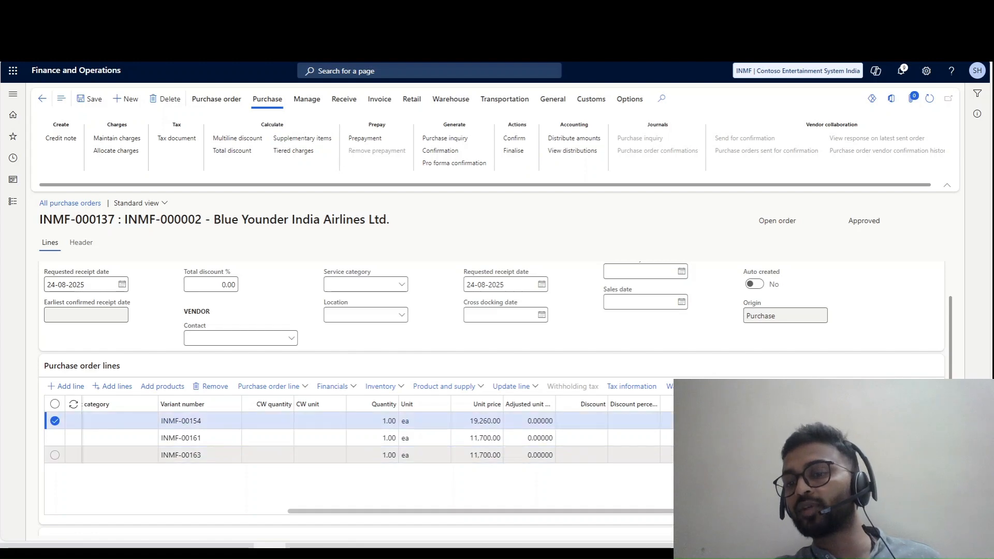
left_click(426, 455)
left_click(426, 438)
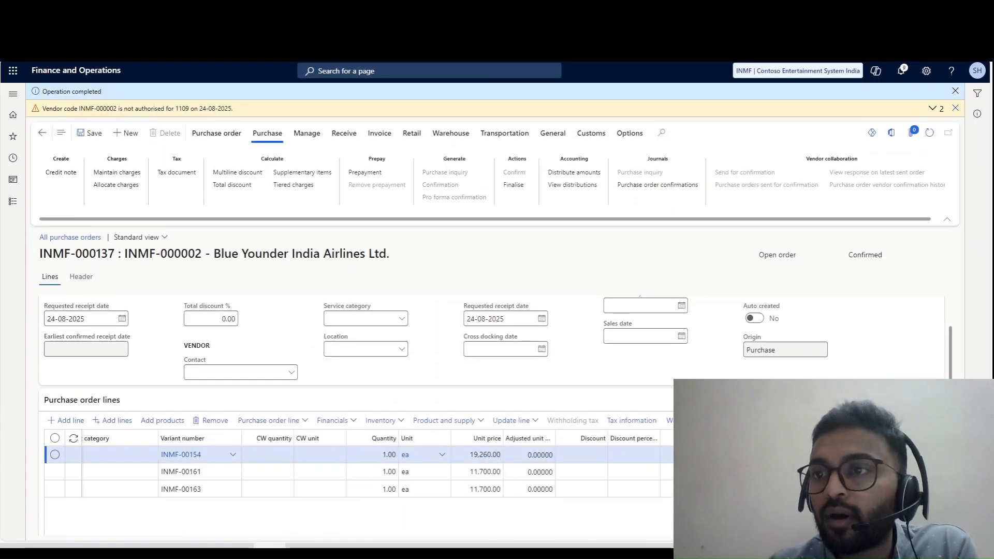
left_click(955, 108)
left_click(955, 91)
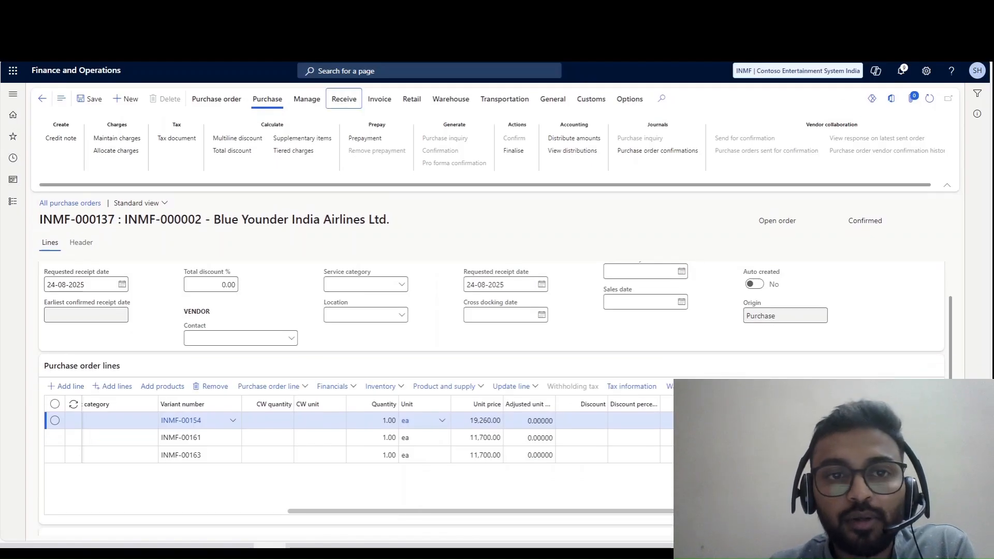
- Post the purchase order's product receipt for the ordered quantity with product receipt number PR001
left_click(344, 99)
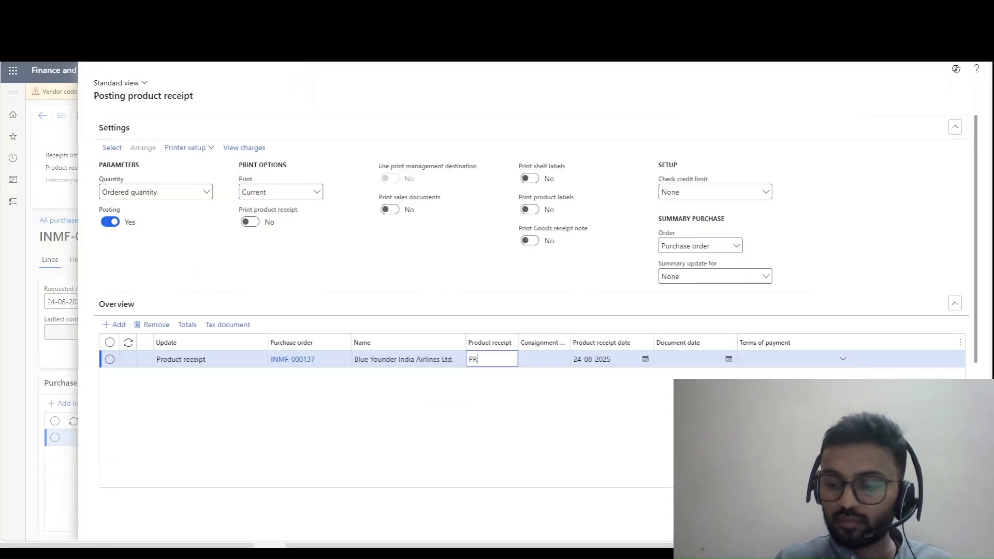
type("001")
key("Tab")
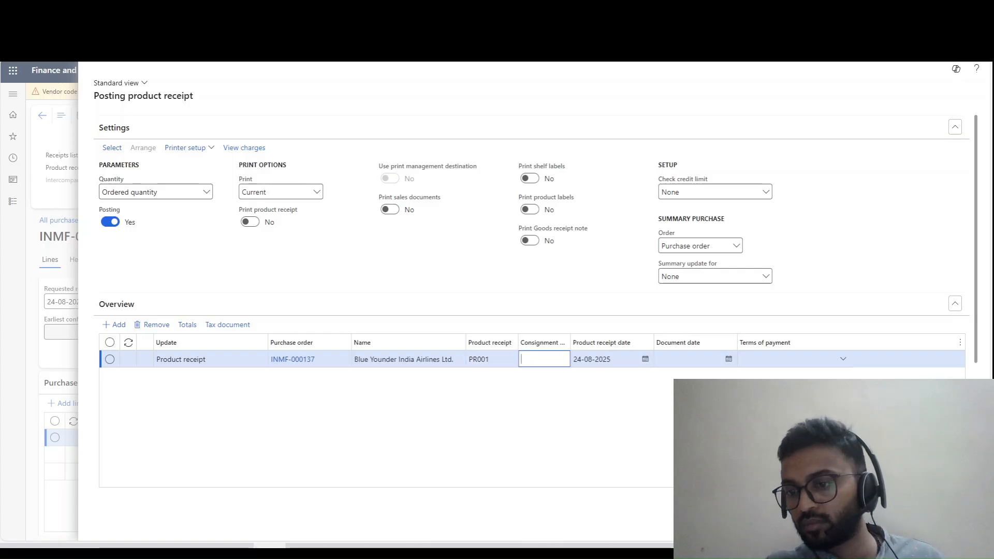
key("alt+Return")
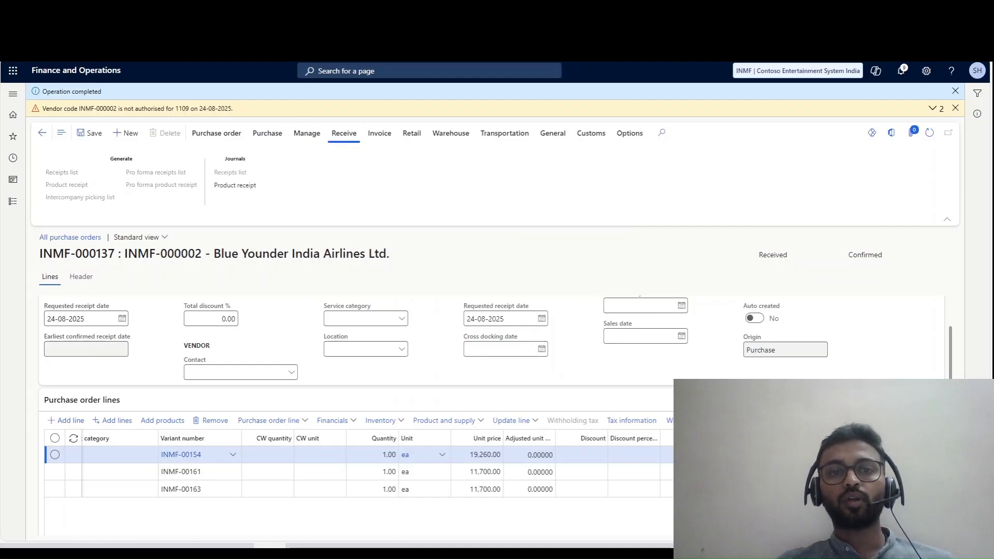
- Create the vendor invoice from the purchase order with number Inv001 and invoice date 24-08-2025
left_click(379, 133)
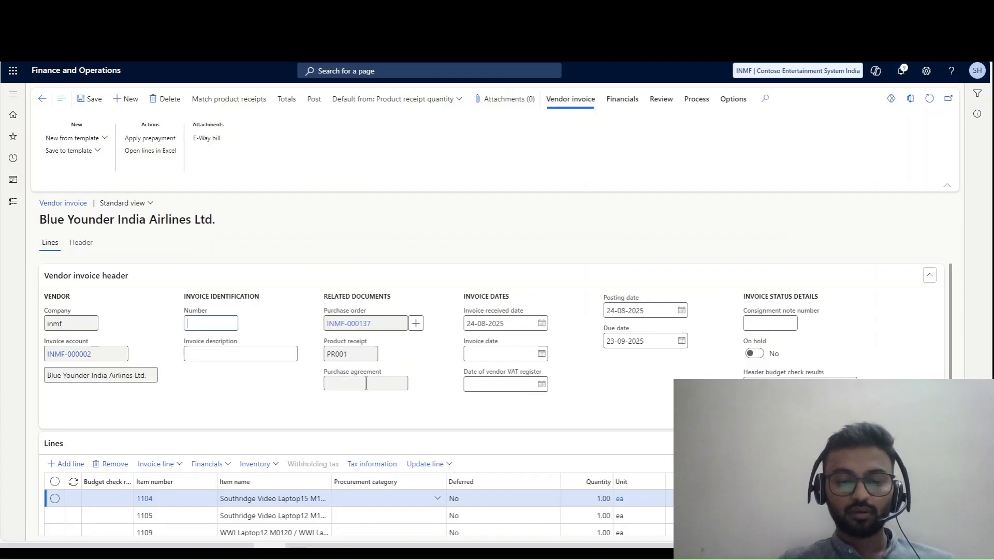
type("Inv001")
key("Tab")
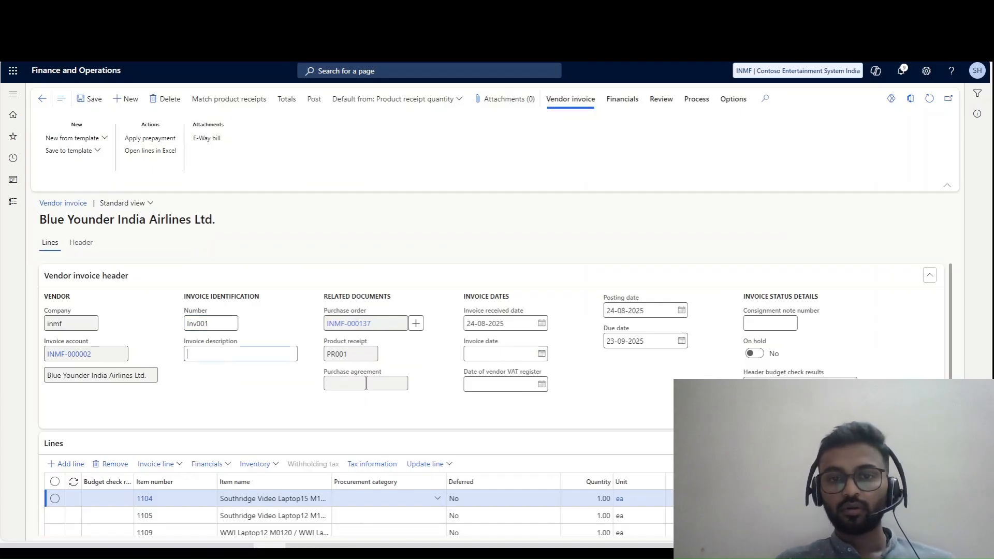
left_click(499, 355)
type("t")
key("Tab")
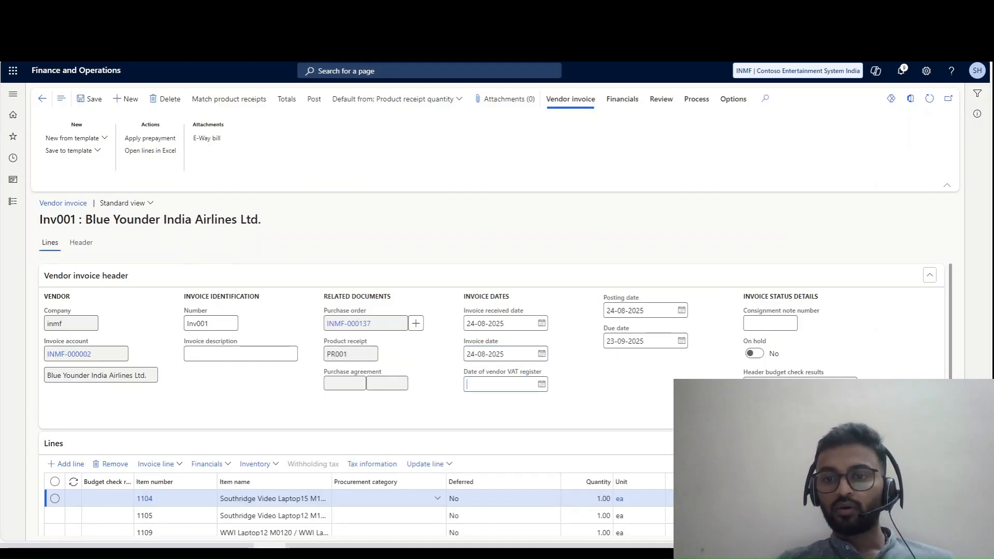
- Check the invoice lines and their matched product receipts, and post the vendor invoice
scroll(495, 399, "down", 3)
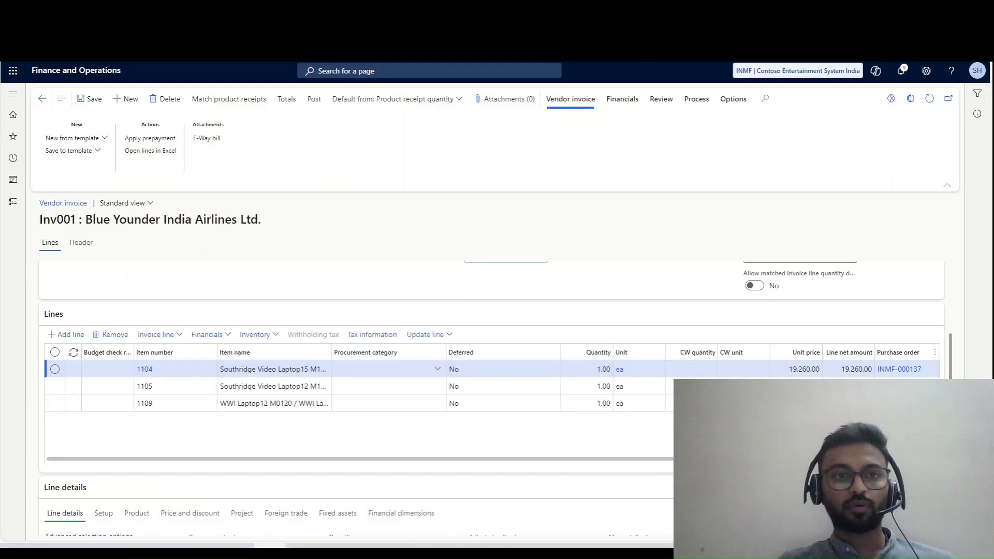
scroll(494, 399, "up", 3)
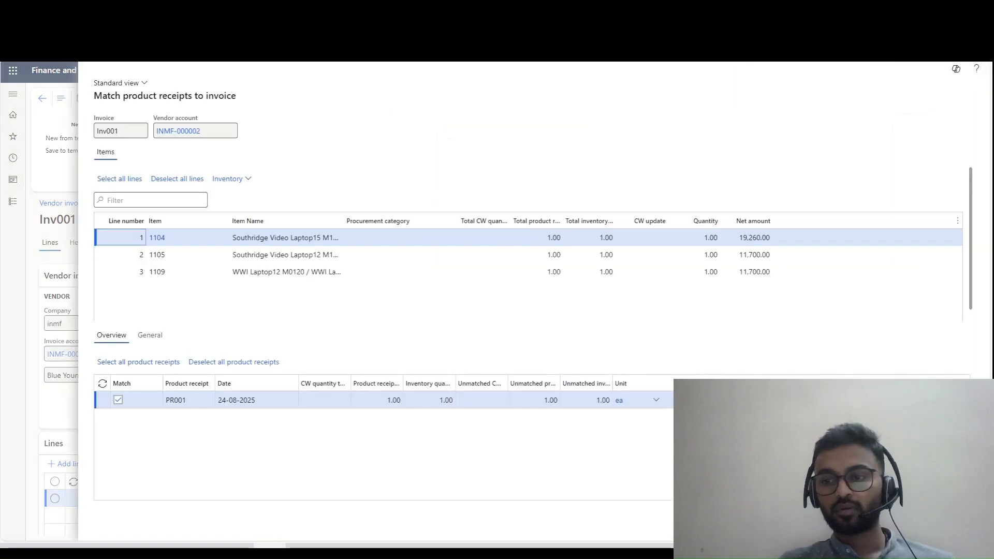
left_click(947, 520)
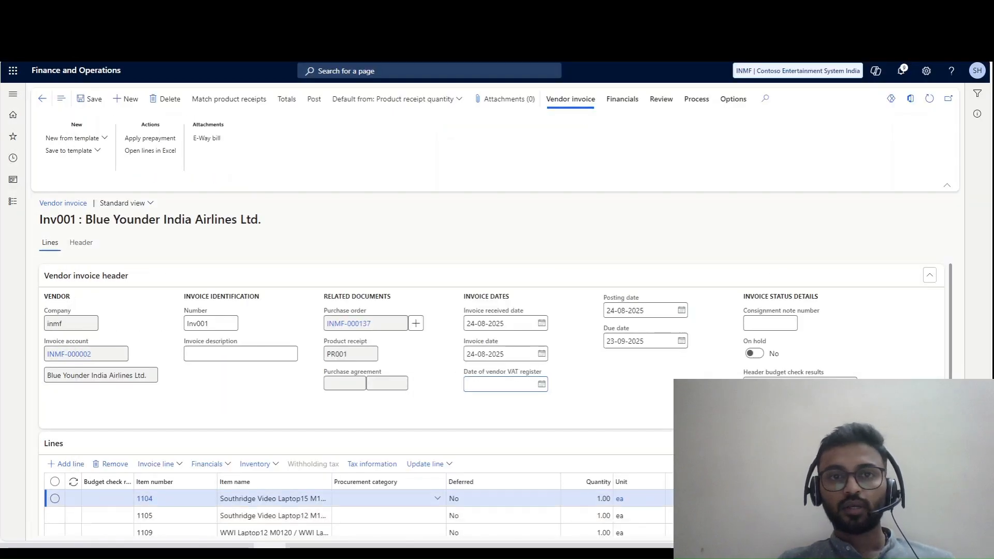
left_click(396, 99)
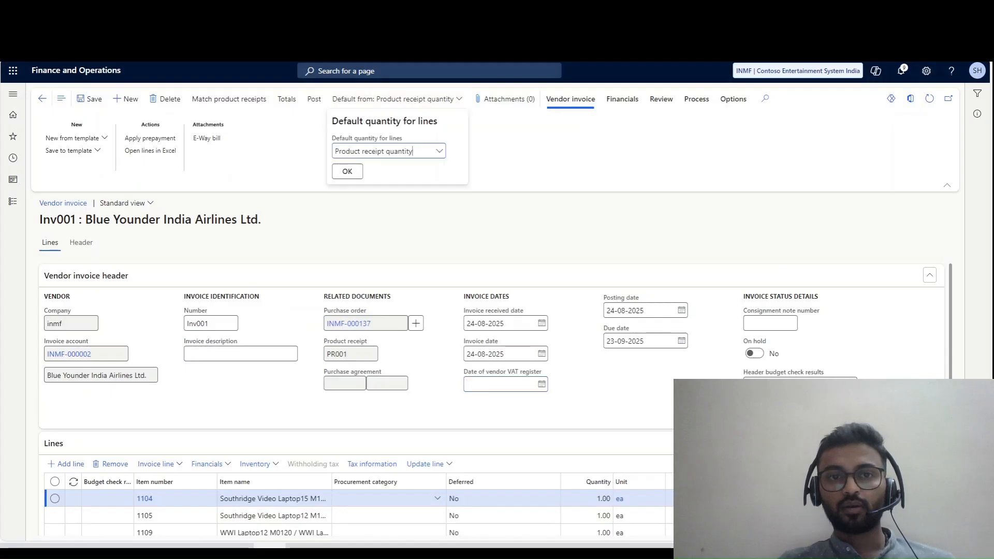
key("Escape")
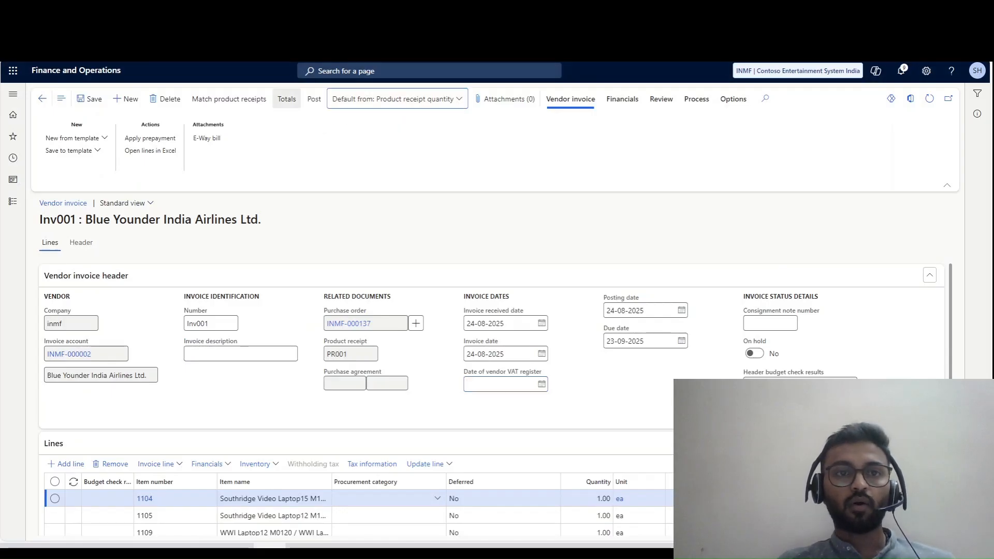
left_click(314, 99)
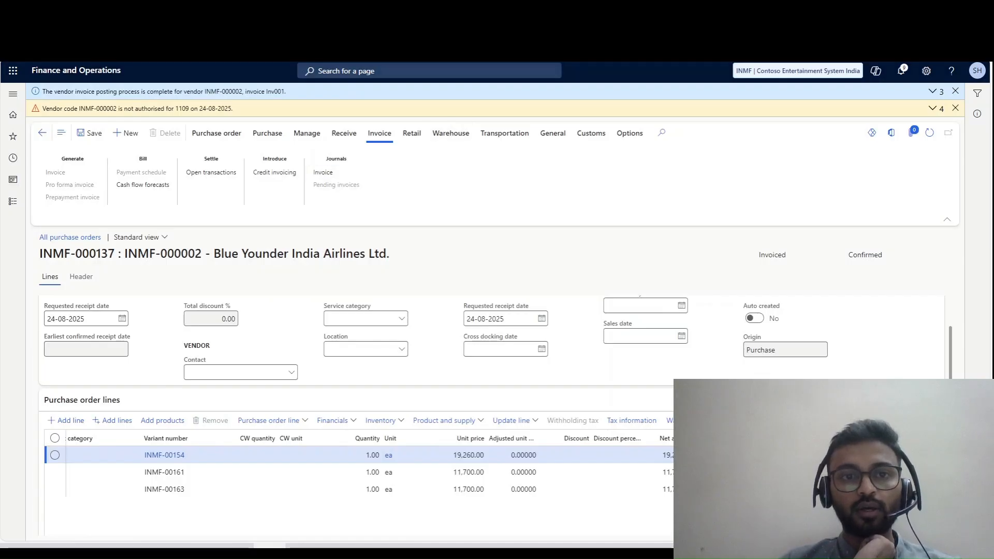
- Open the posted invoice's voucher transactions from the purchase order and examine the ledger entries
left_click(323, 173)
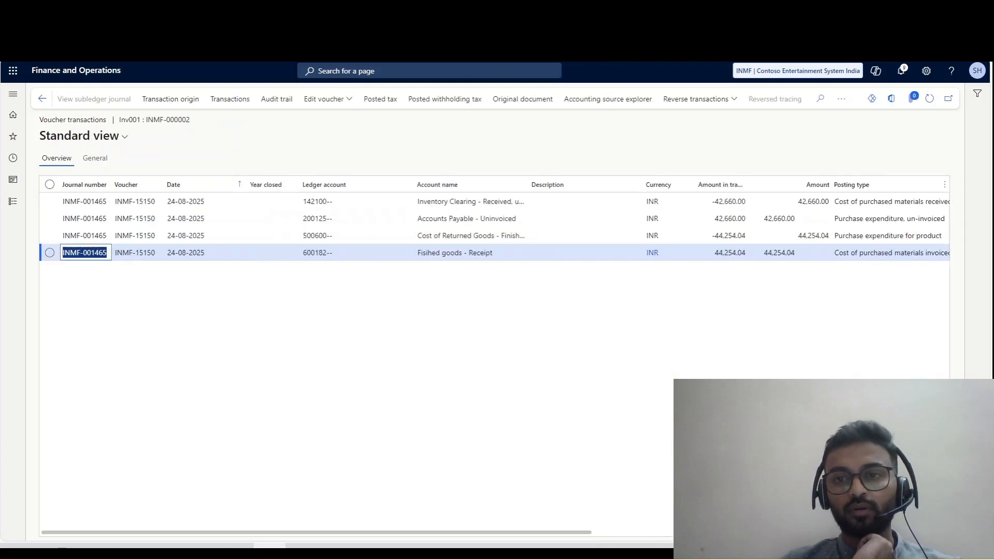
left_click_drag(574, 526, 600, 535)
left_click(601, 526)
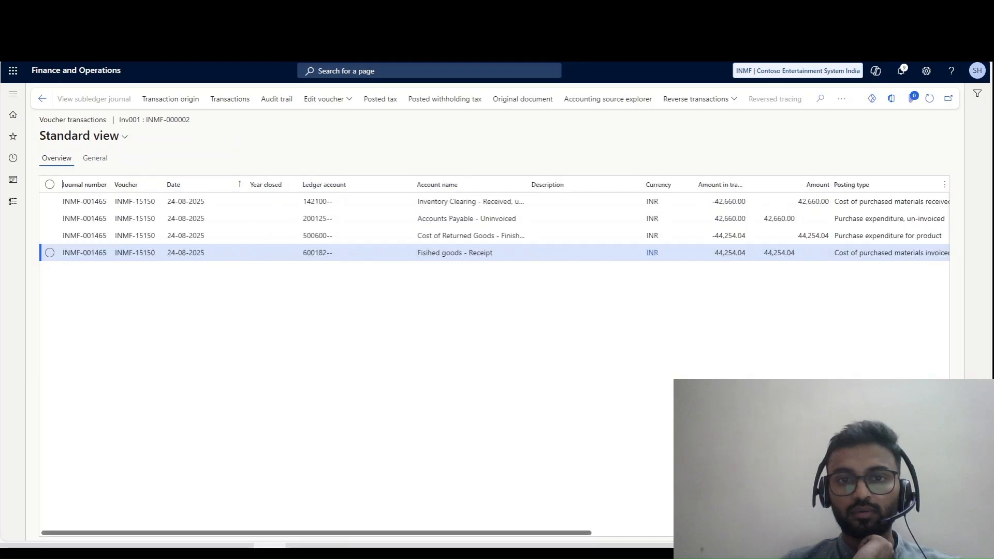
mouse_move(575, 533)
left_mouse_down()
mouse_move(878, 533)
mouse_move(574, 532)
left_mouse_up()
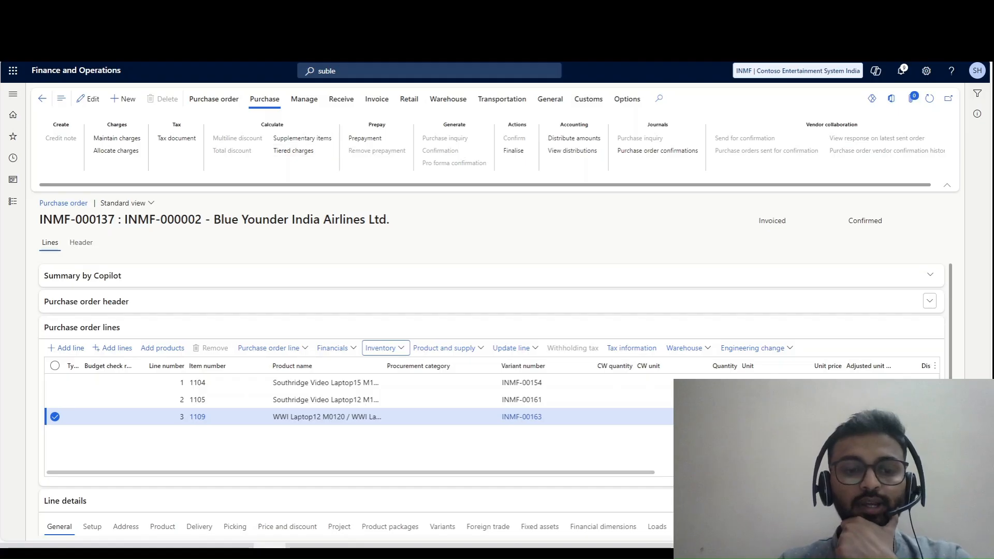
- Compare the net amounts of the purchase order lines with the line amounts in Q12 to Q14 of the Excel sheet
key("alt+Tab")
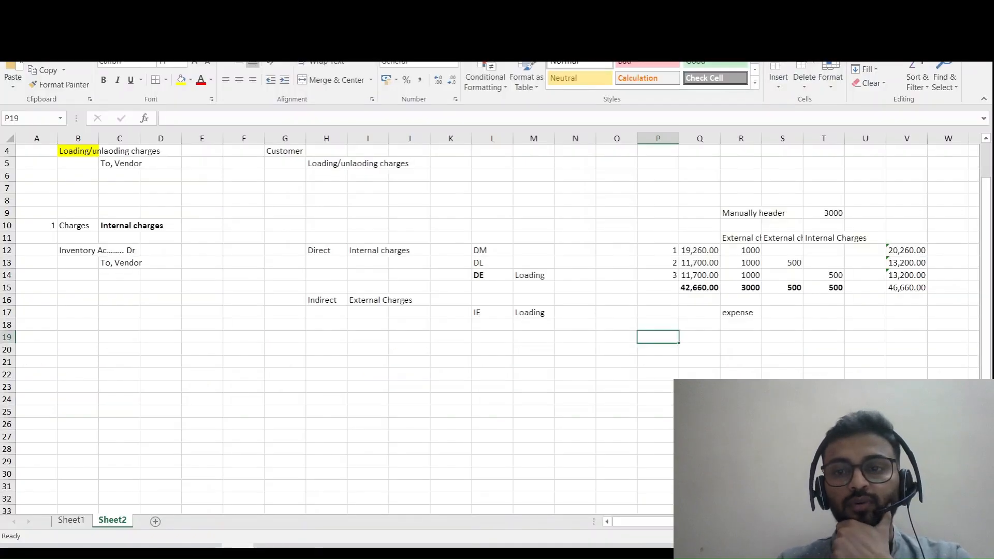
left_click(658, 251)
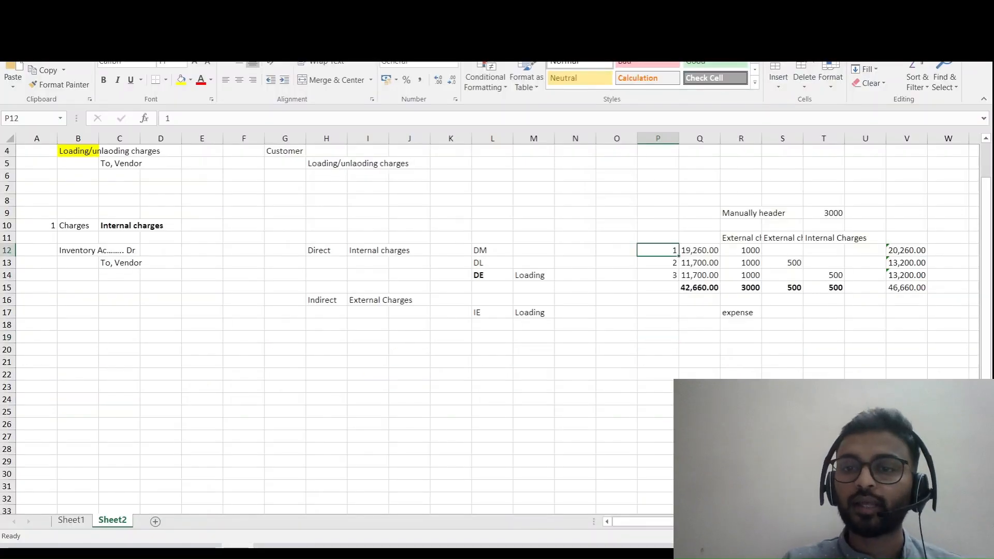
left_click(699, 251)
key("alt+Tab")
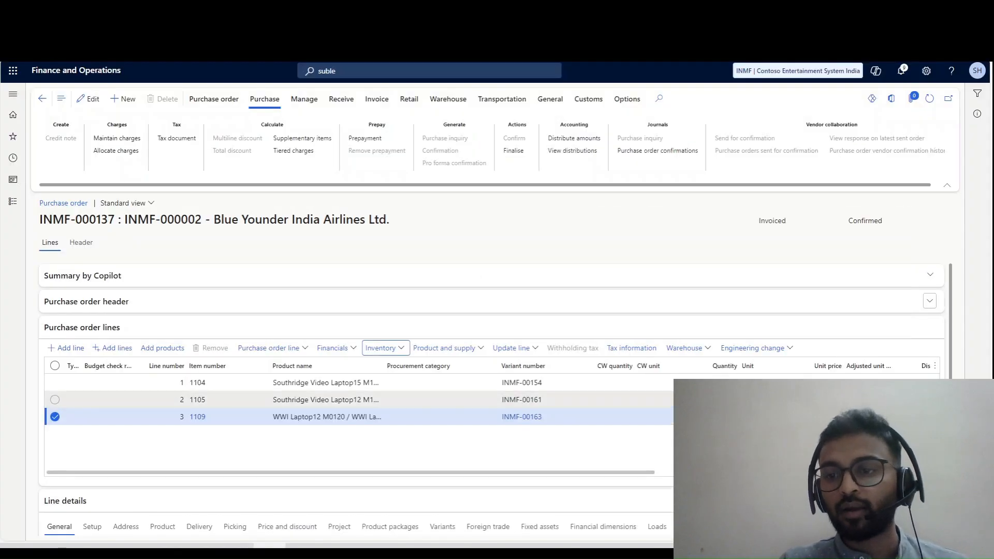
left_click(54, 383)
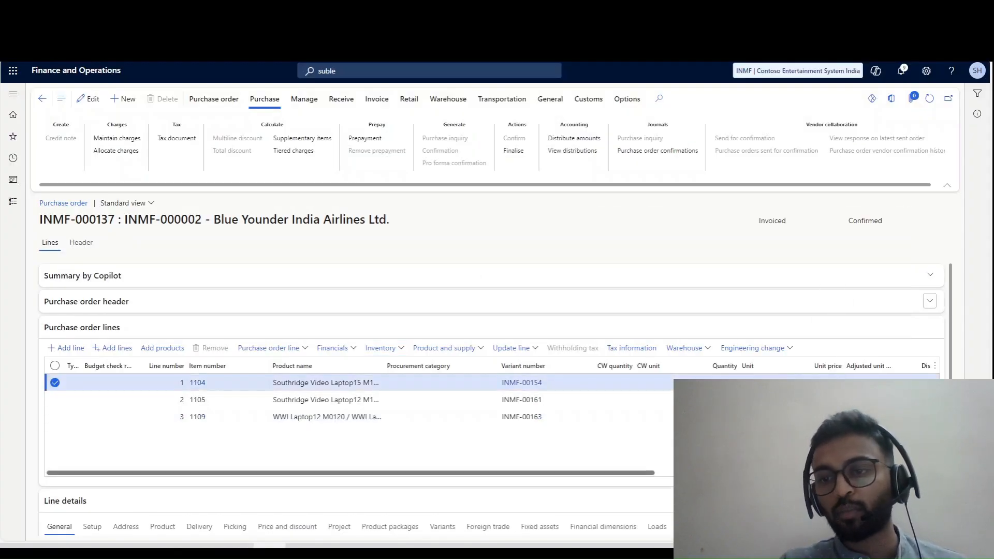
left_click_drag(342, 473, 623, 473)
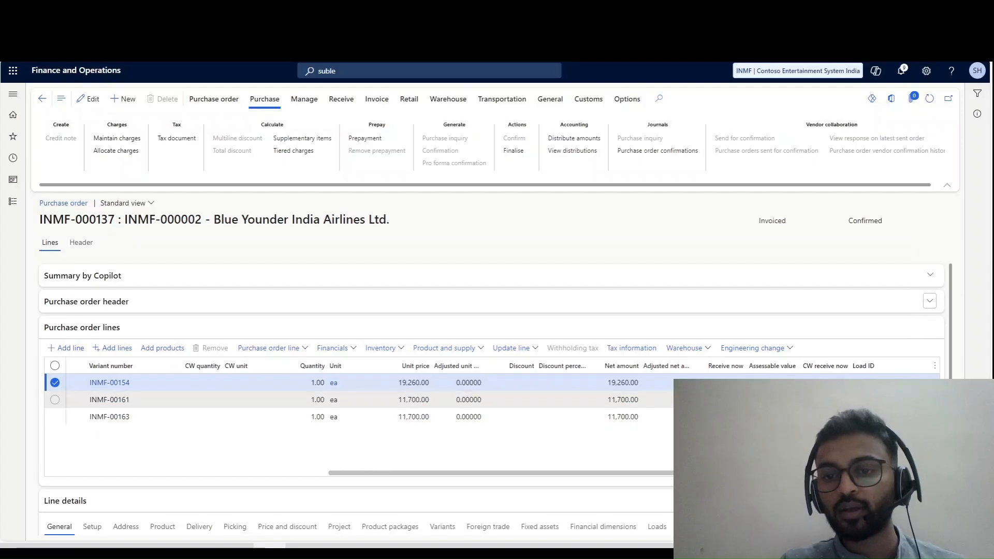
left_click(623, 383)
key("alt+Tab")
key("Down")
key("Down")
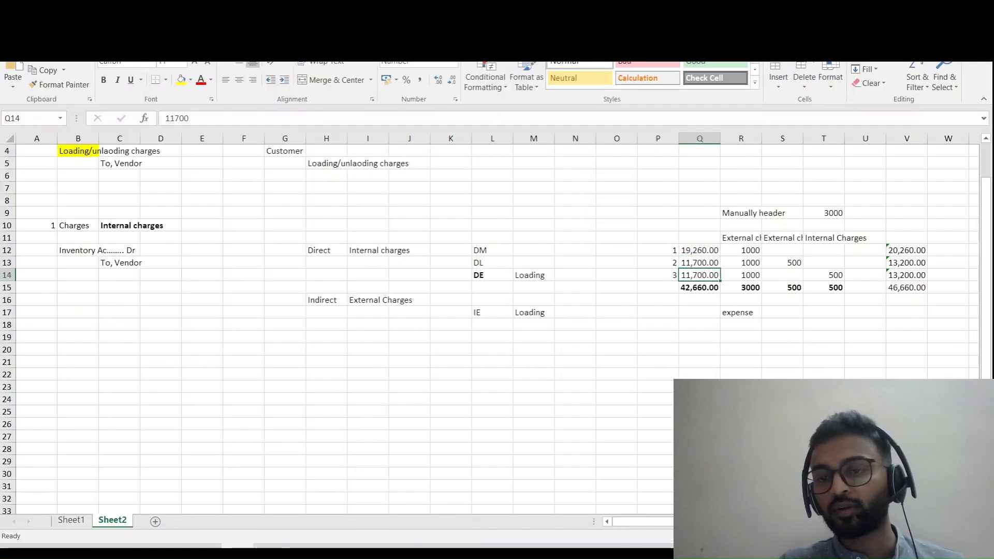
- Autofit columns R and S in the Excel sheet to the width of their External charges headings
left_click_drag(741, 250, 740, 274)
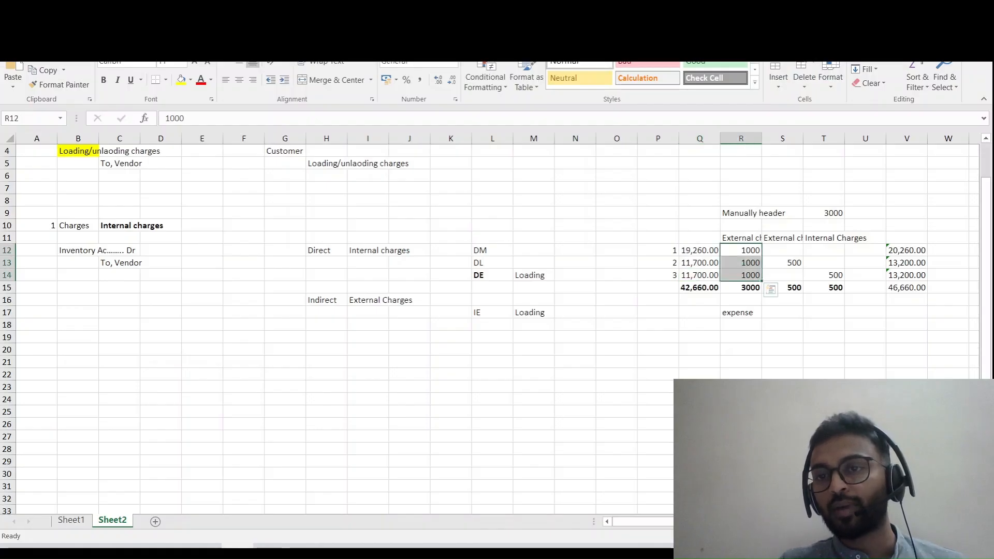
double_click(761, 138)
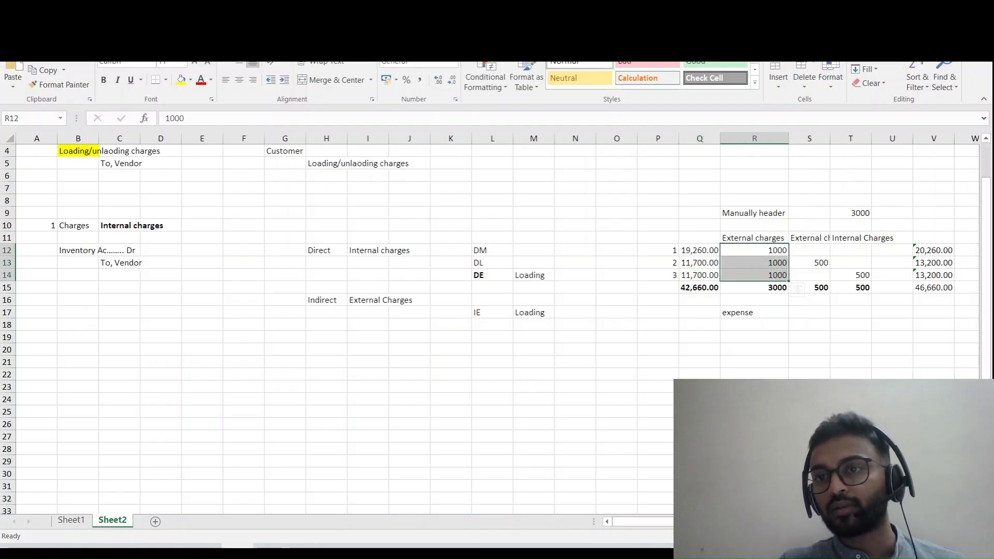
double_click(829, 138)
- Review the external charges in R12 to R14 and the internal charge and its total in T14 and T15
left_click(822, 275)
left_click(877, 288)
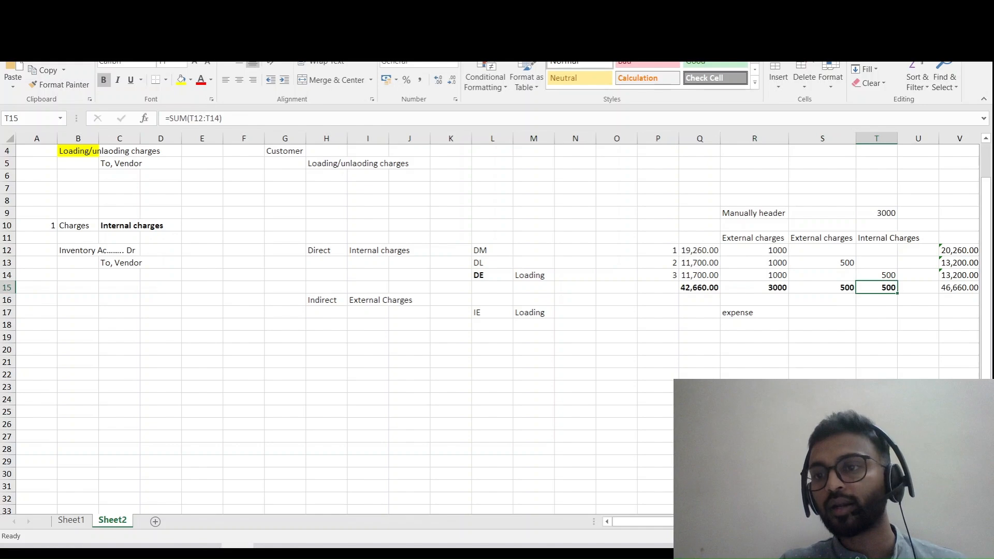
left_click(876, 275)
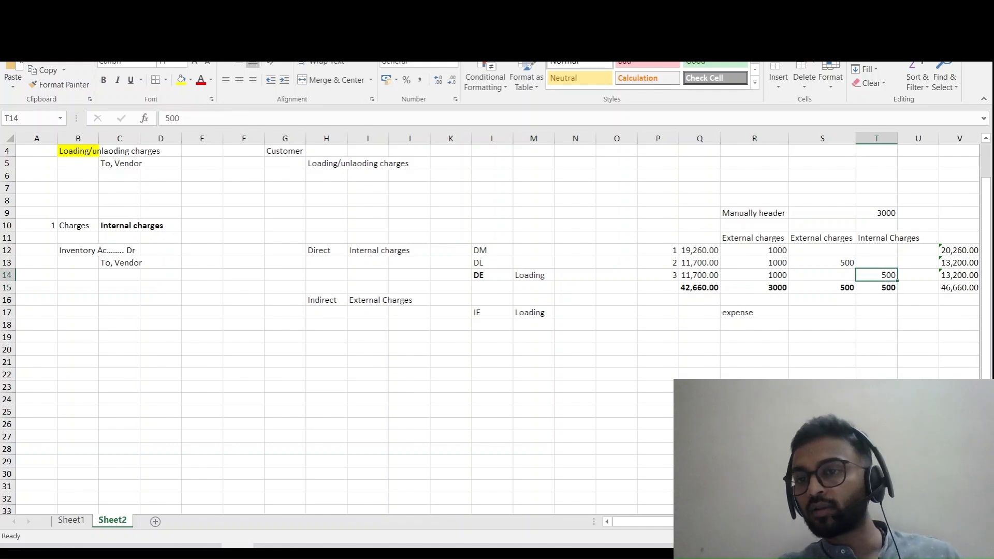
left_click_drag(754, 250, 755, 275)
left_click(877, 275)
- Switch back to Dynamics 365, open the invoice journal's voucher transactions and examine the freight and accounts payable postings
key("alt+Tab")
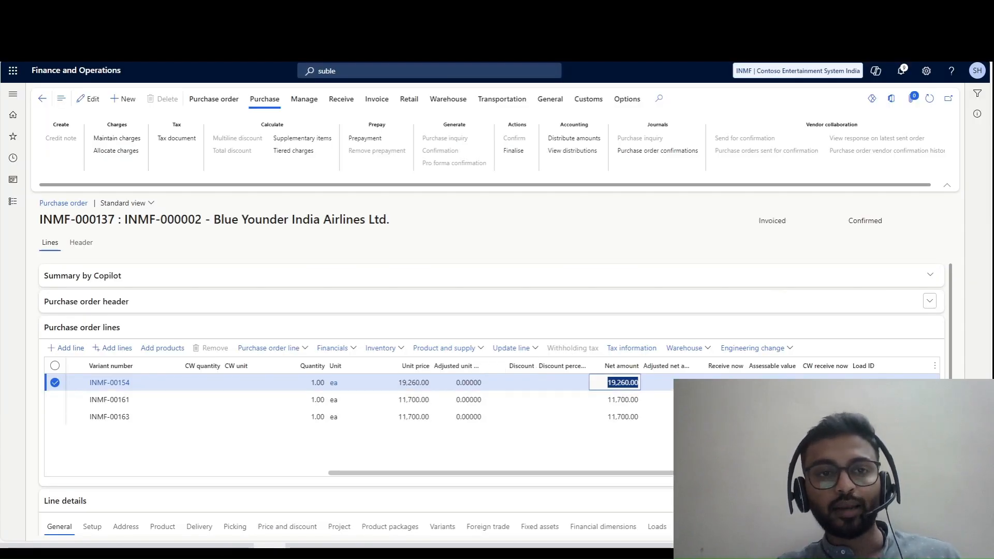
left_click(376, 99)
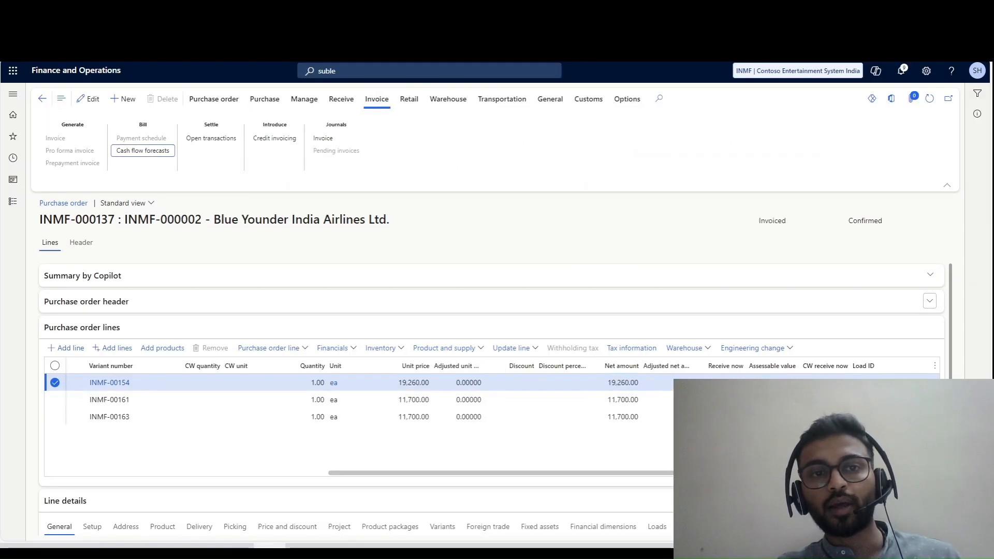
left_click(323, 138)
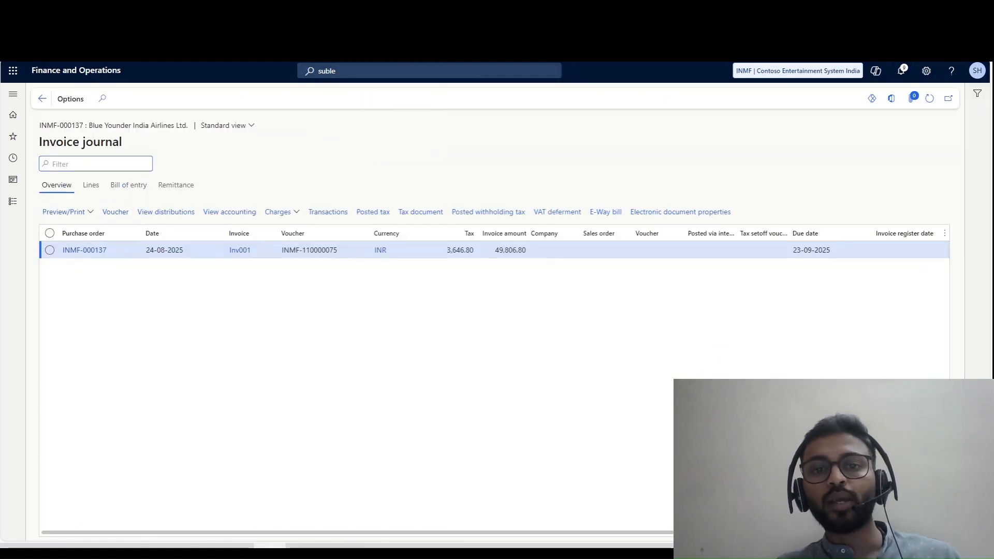
left_click(116, 212)
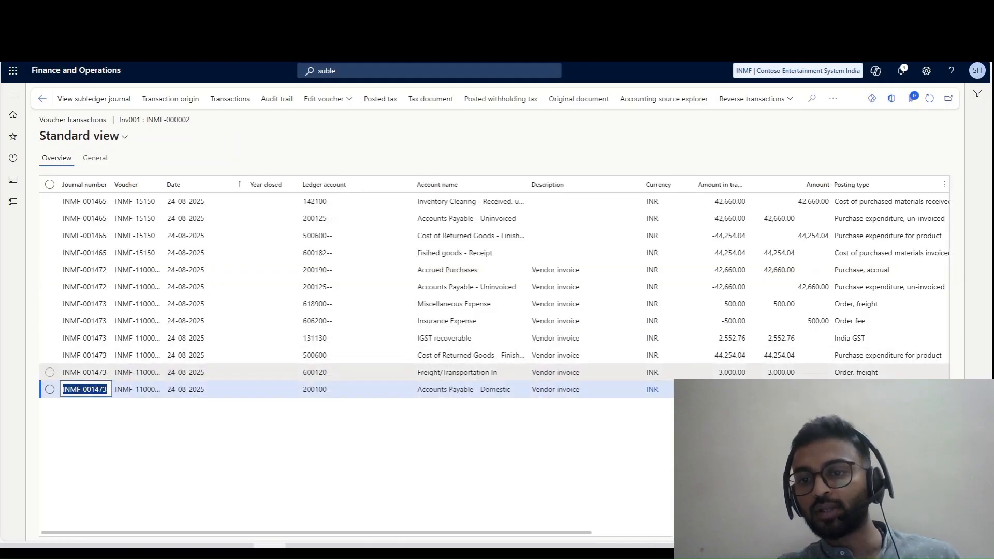
left_click_drag(719, 372, 746, 373)
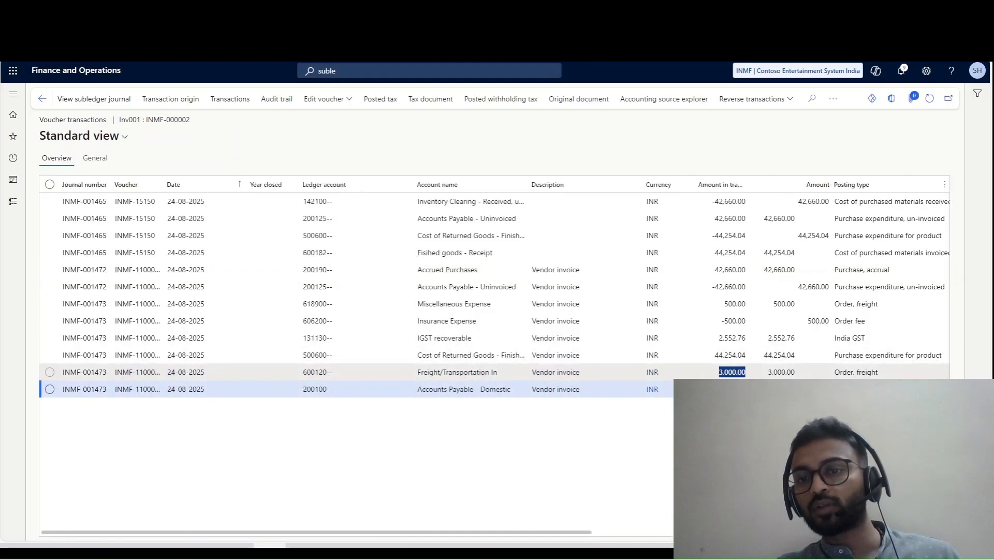
left_click(732, 389)
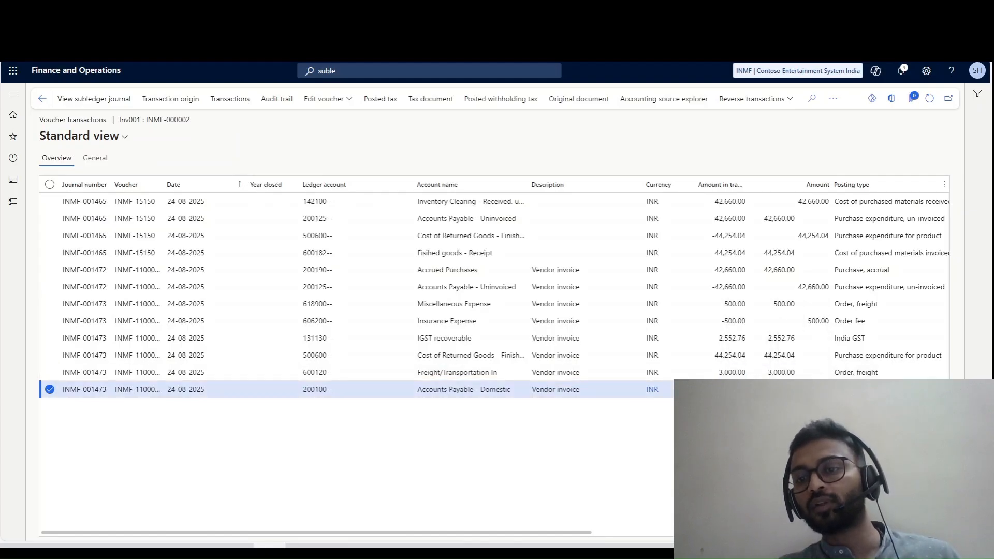
- Examine the transaction amounts of the freight, accounts payable, miscellaneous expense and insurance expense postings in the voucher transactions
left_click_drag(718, 372, 745, 372)
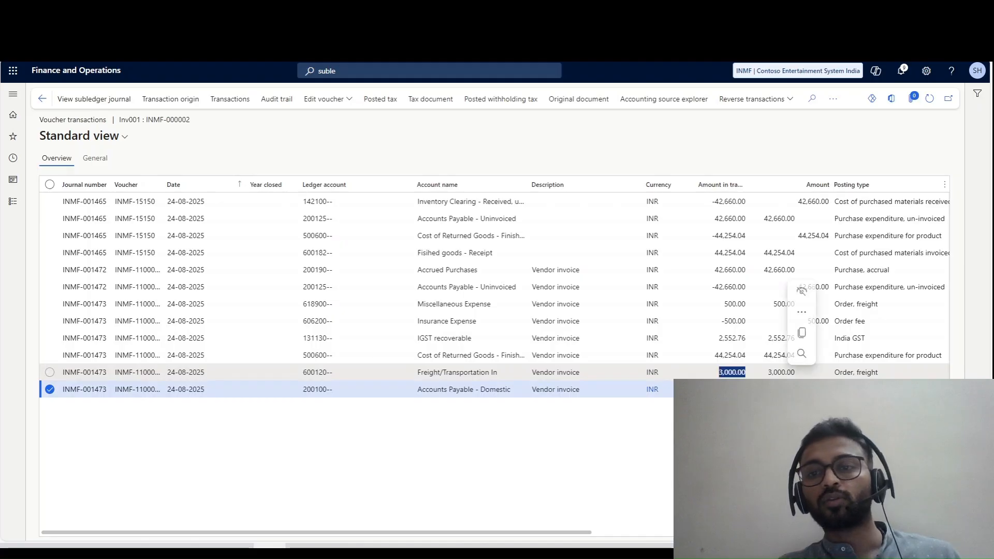
left_click(737, 389)
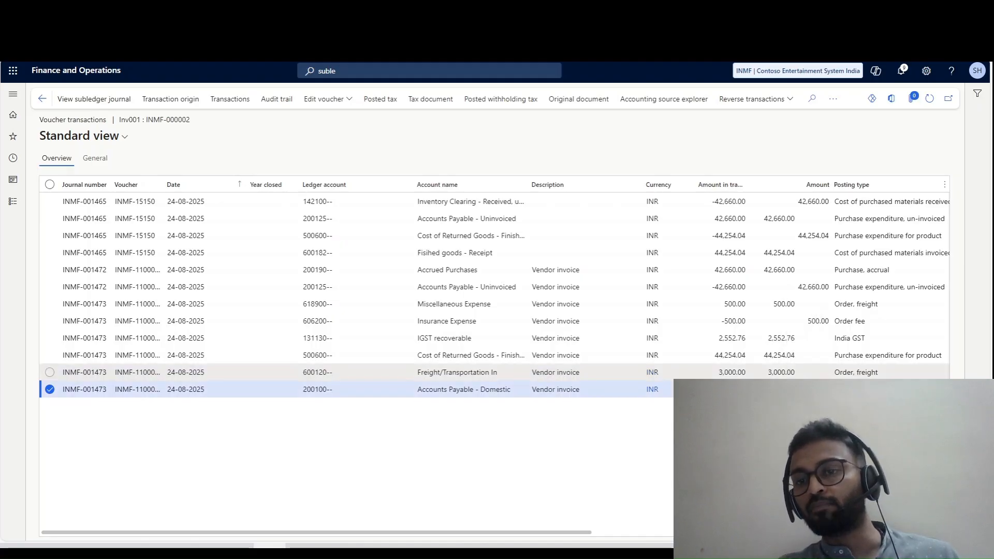
left_click(732, 372)
left_click(732, 388)
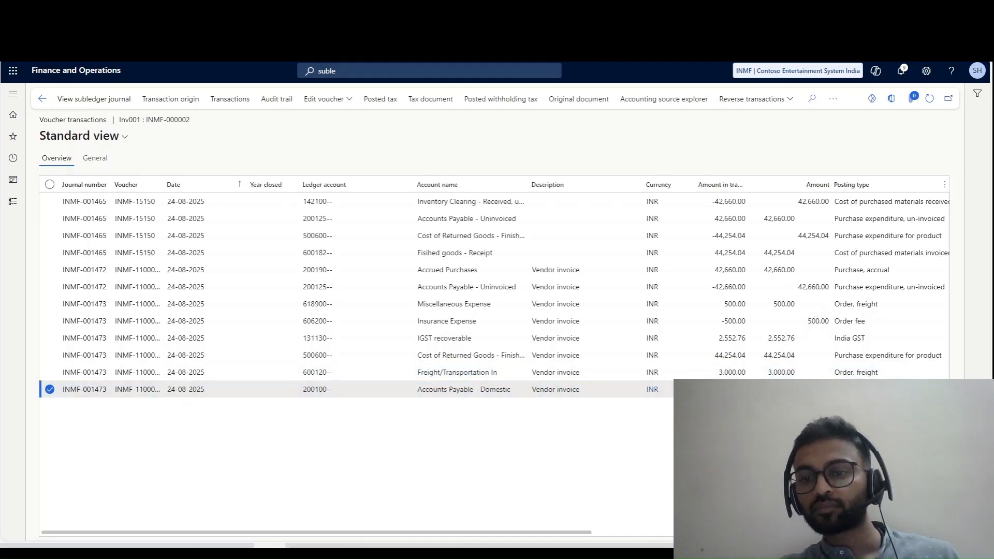
left_click(726, 372)
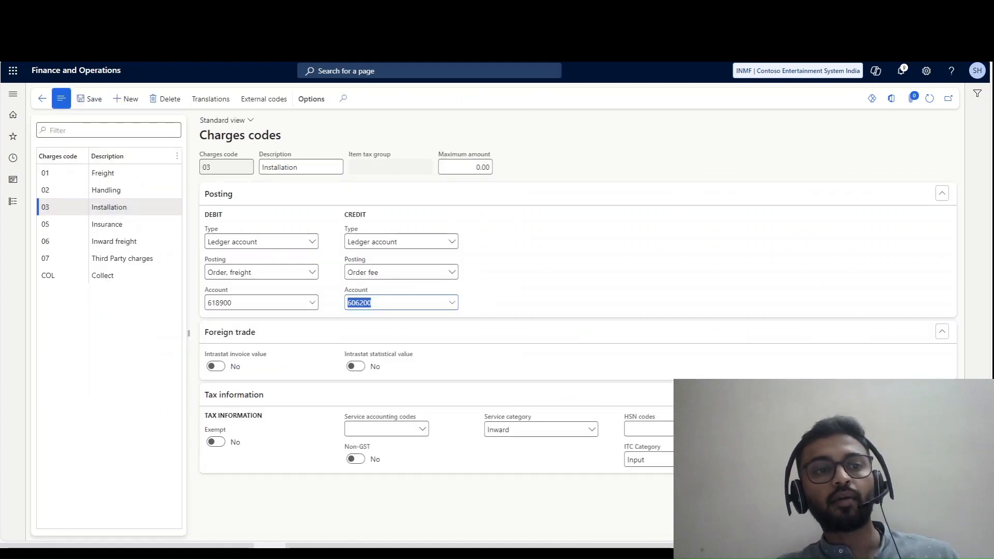
left_click(48, 207)
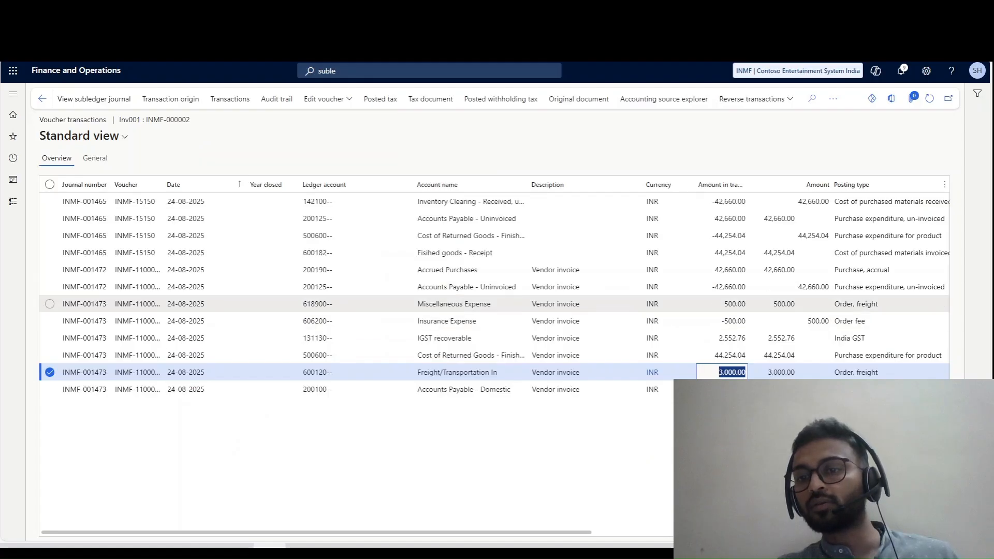
left_click(728, 304)
left_click(727, 321)
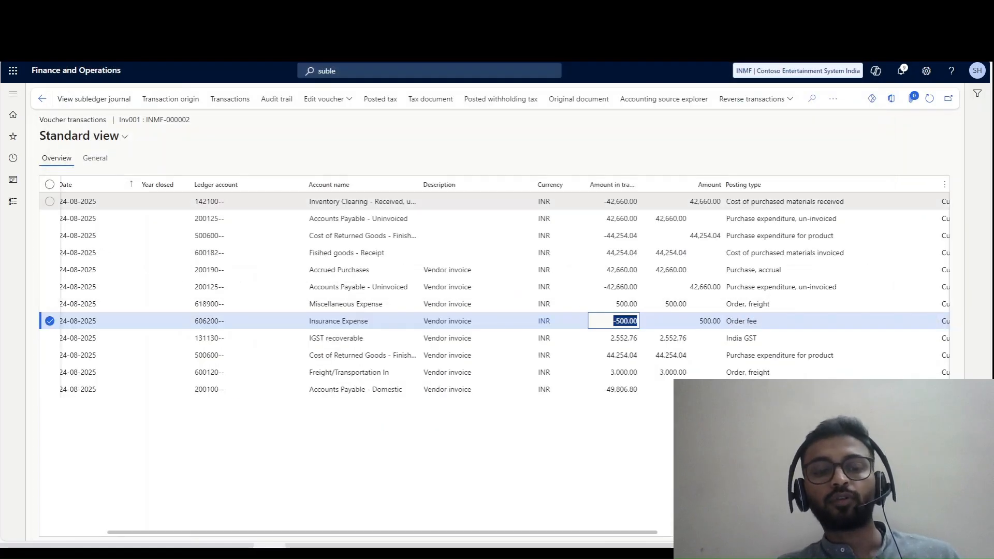
- Switch to the Excel sheet and check the internal charge in cell T14
mouse_move(237, 546)
left_click(237, 499)
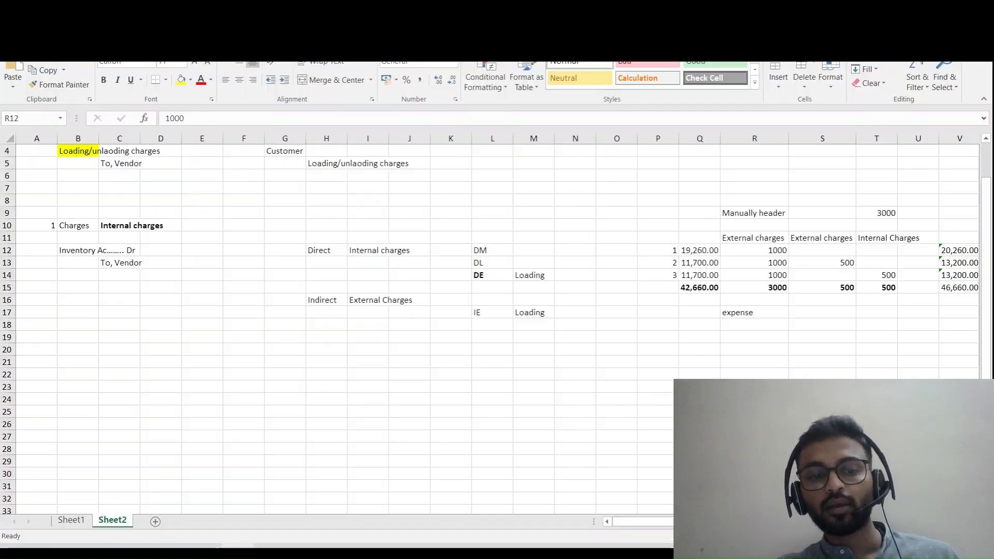
left_click(876, 275)
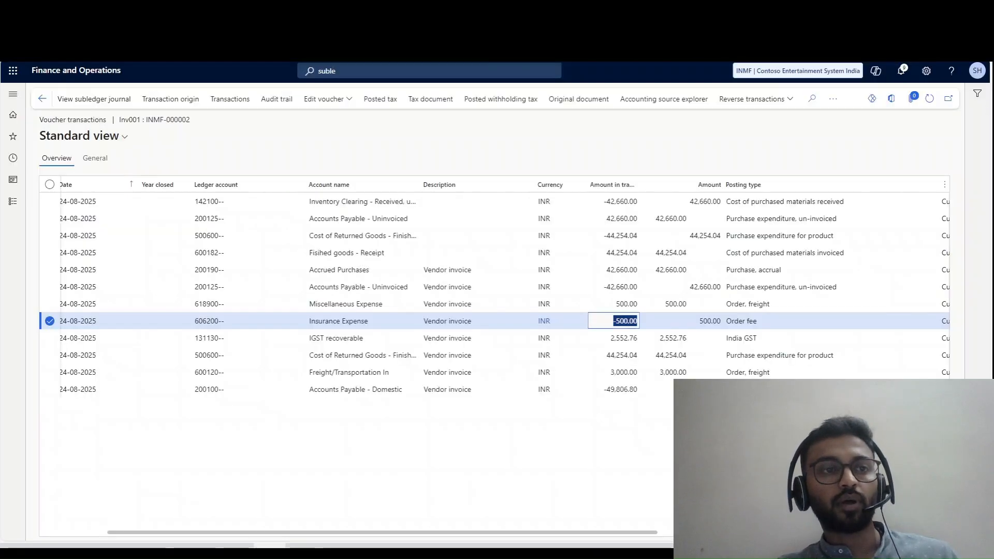
- Return to the Dynamics 365 purchase order and open the maintained charges for line INMF-00163
left_click(42, 99)
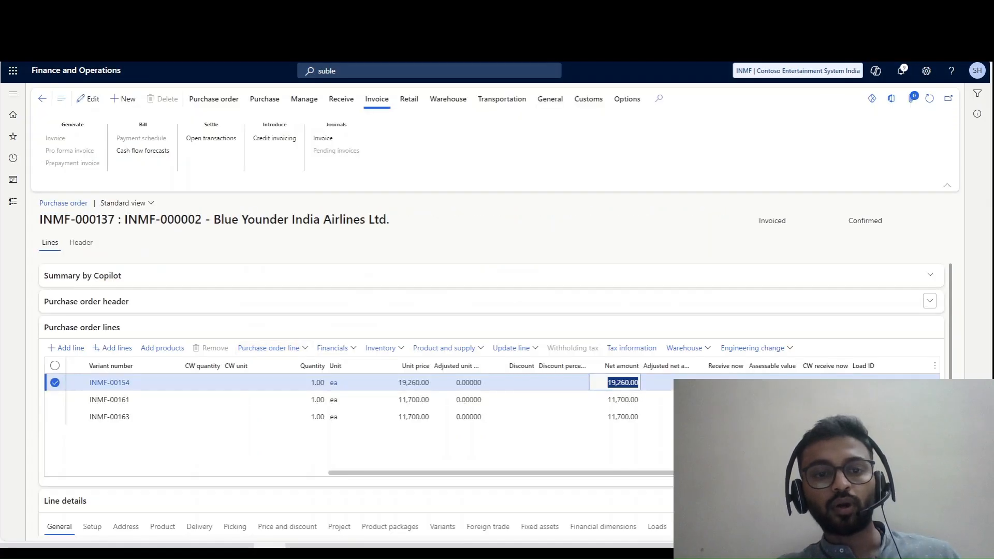
left_click(339, 417)
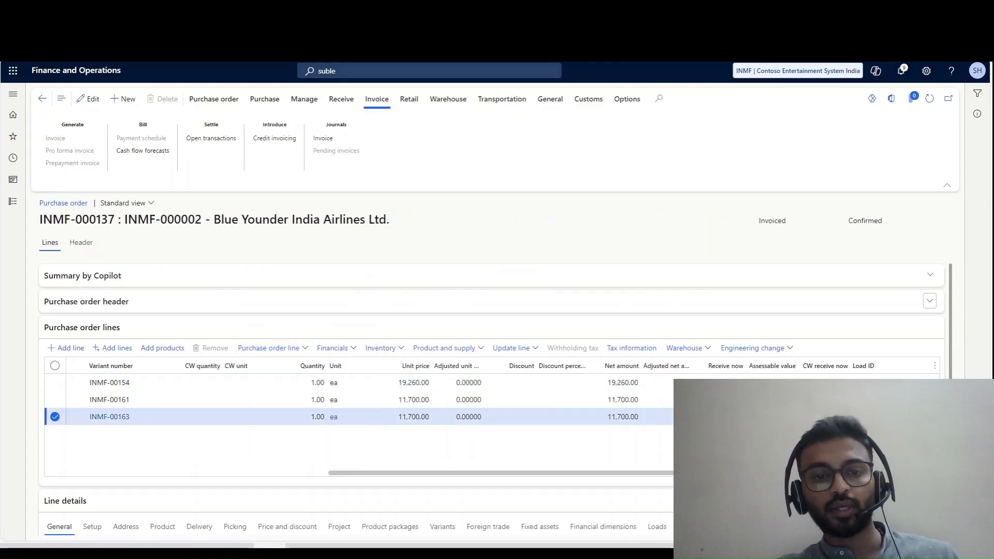
left_click(381, 347)
scroll(413, 200, "down", 1)
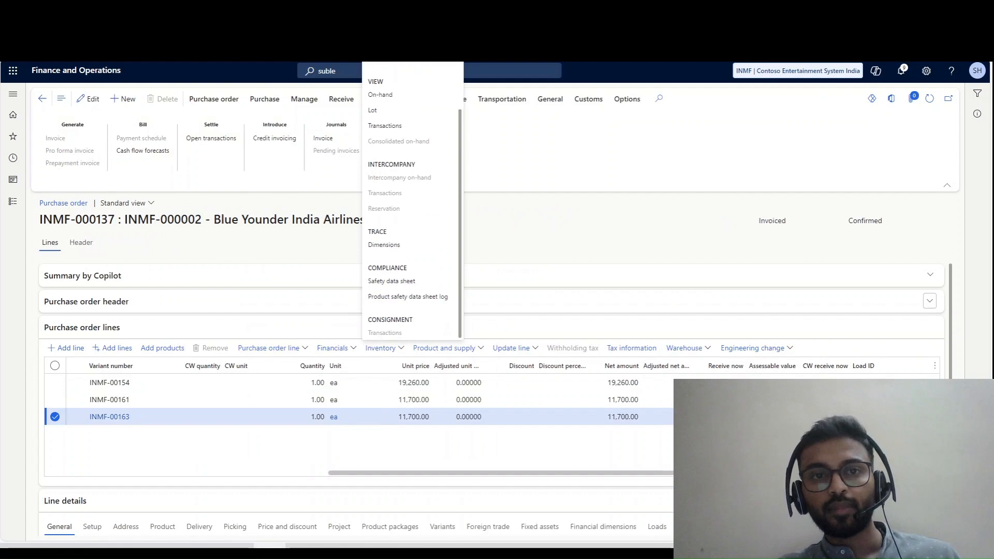
left_click(336, 347)
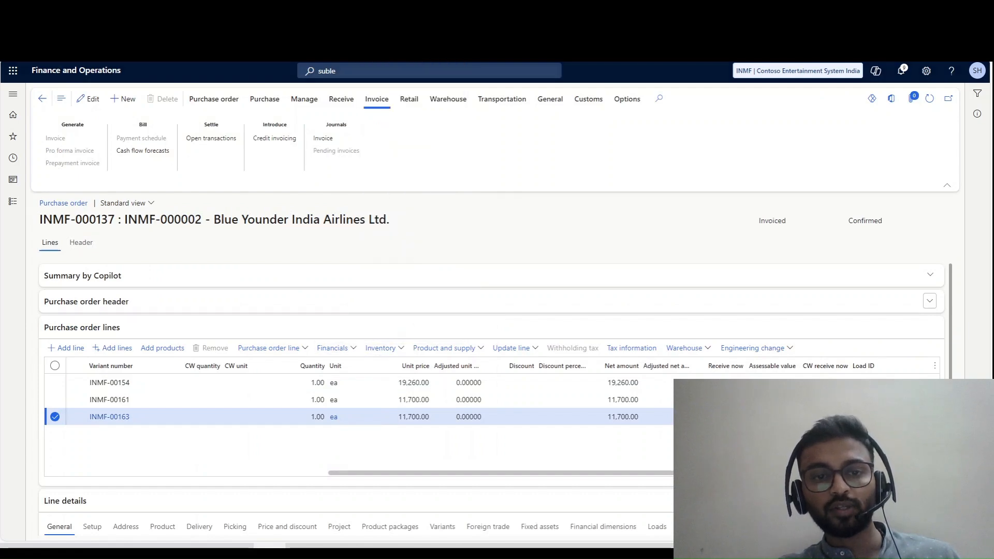
left_click(343, 261)
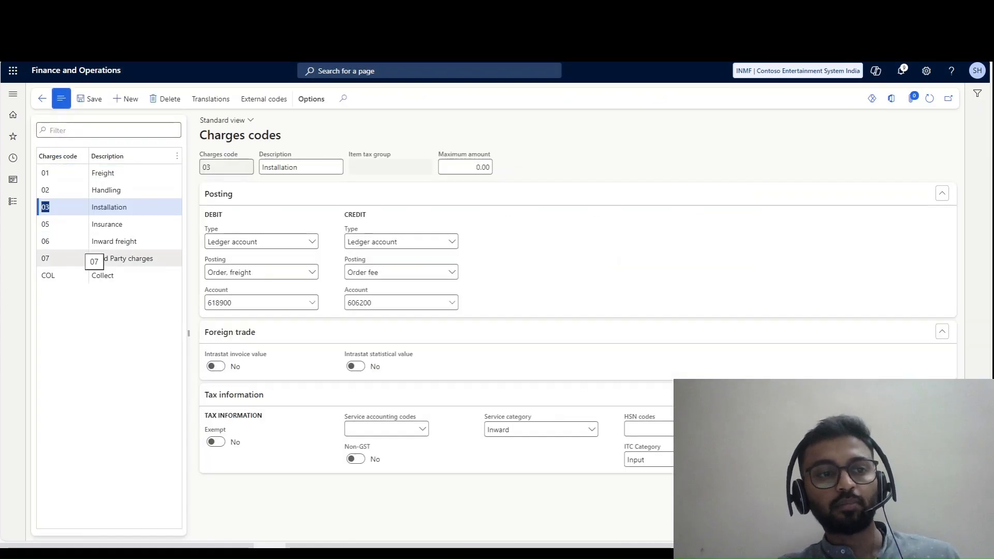
- Review charges code 06 (Inward freight) and its charges value on the line, and return to the purchase order
left_click(72, 241)
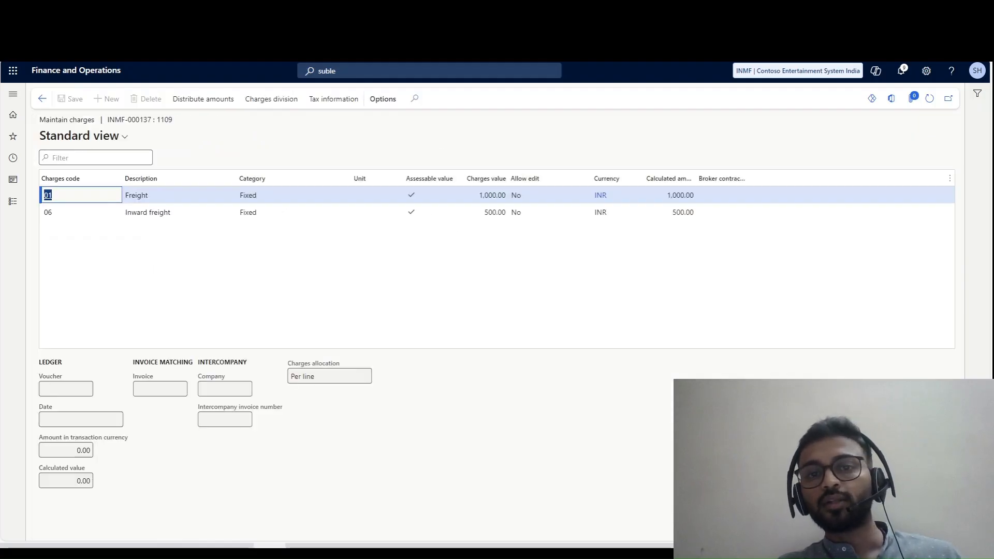
left_click_drag(483, 212, 507, 213)
left_click(42, 99)
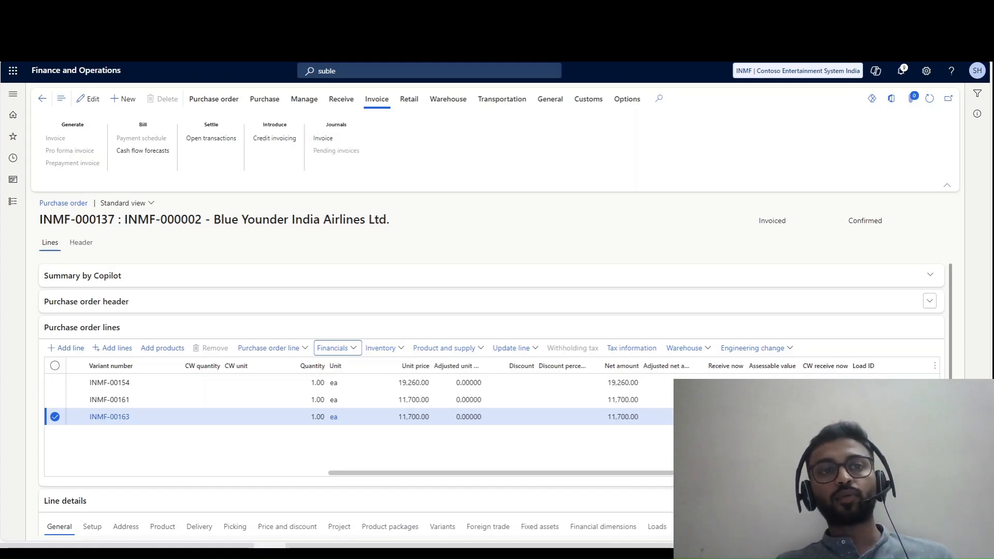
- Check the internal charge in Excel again and open the inventory transactions of line INMF-00163 in Dynamics 365
key("alt+Tab")
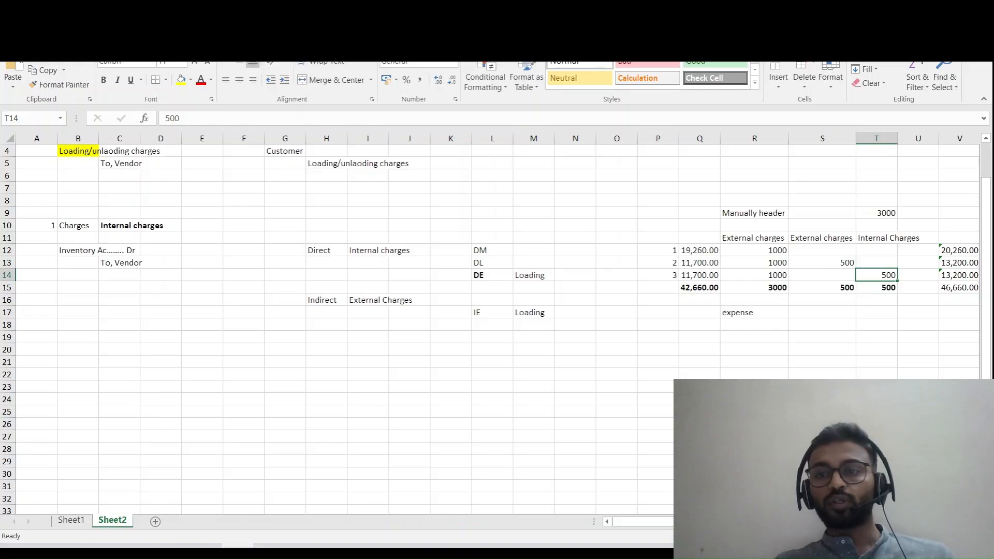
key("alt+Tab")
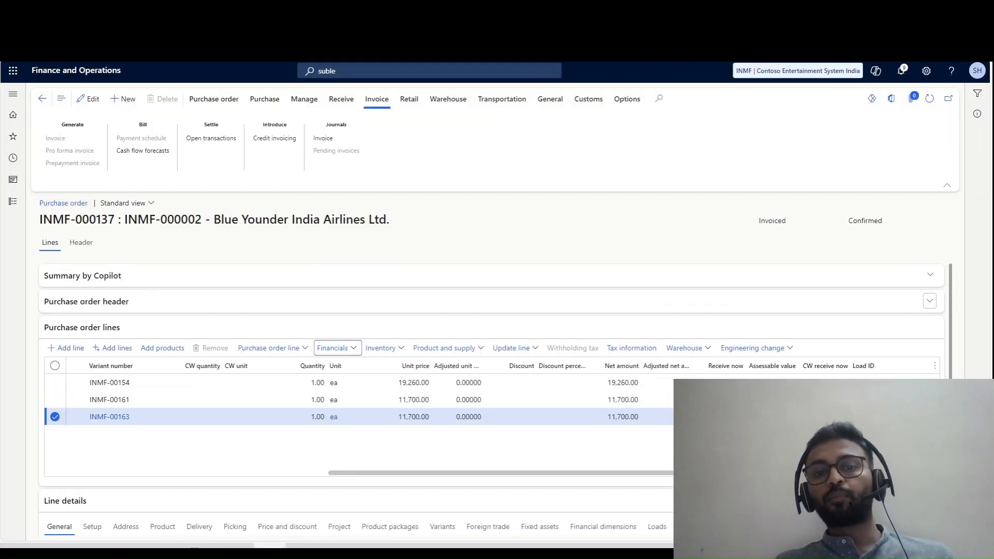
left_click(338, 349)
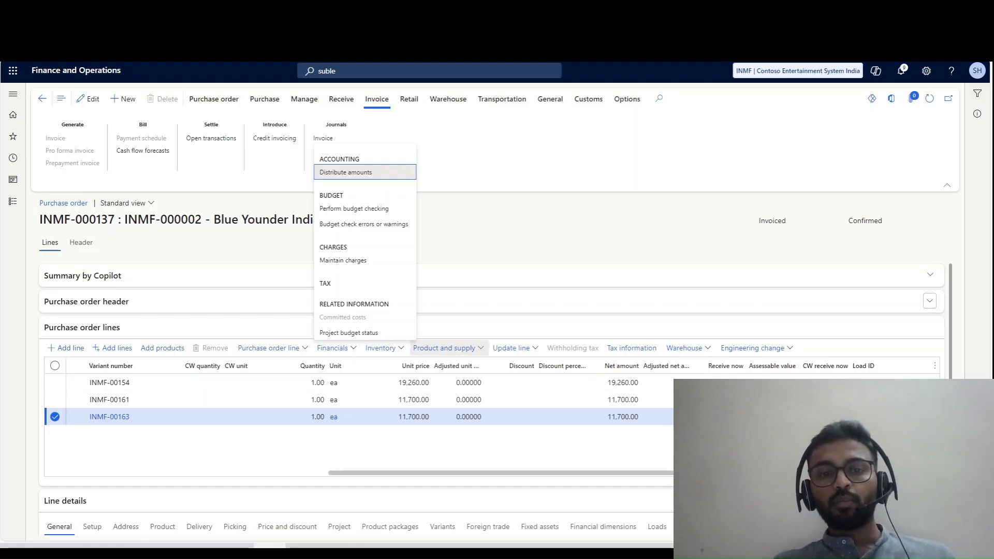
left_click(386, 348)
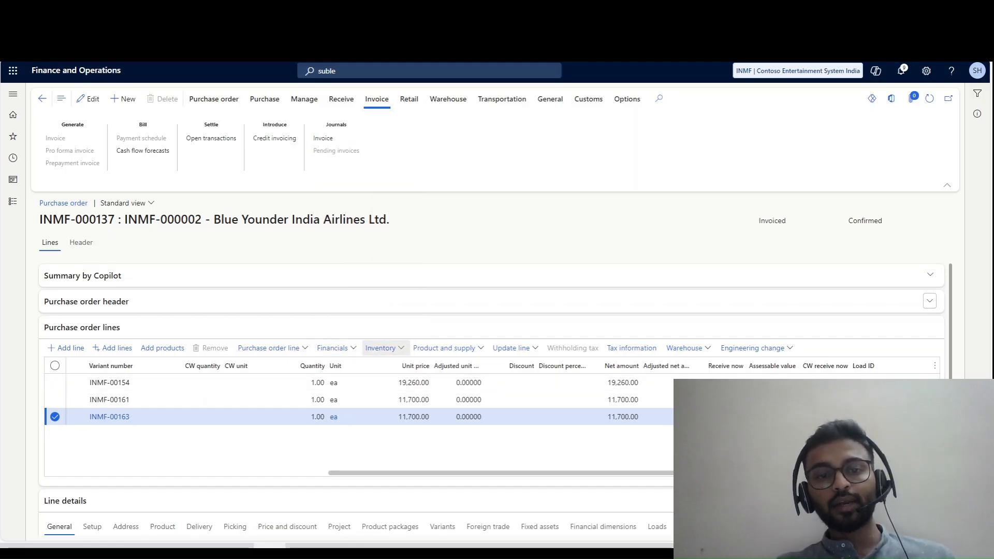
left_click(386, 348)
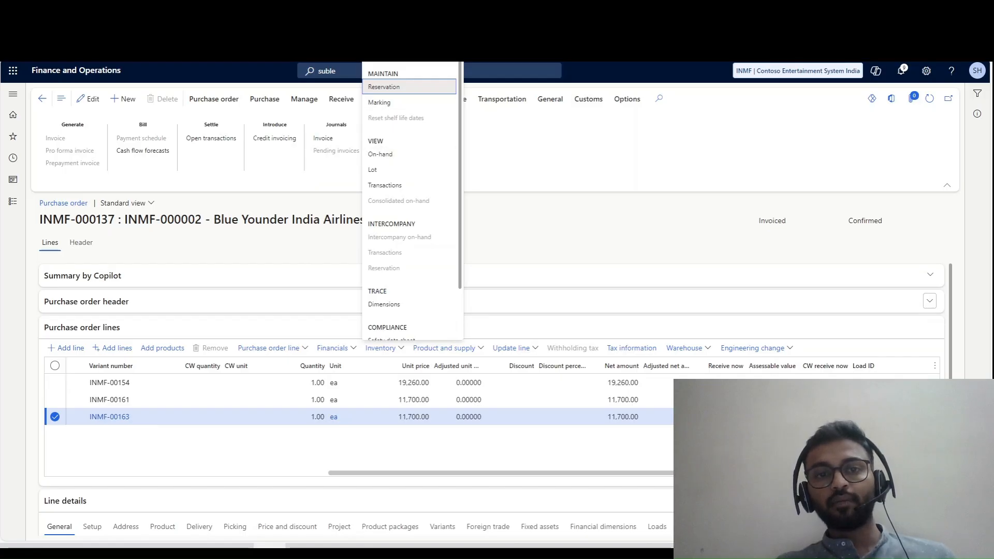
left_click(385, 185)
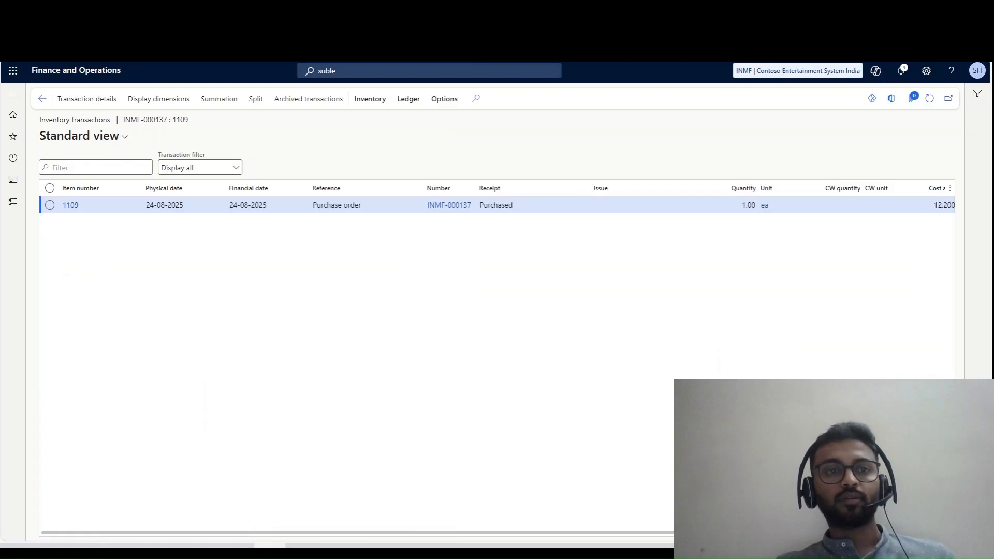
- Open the transaction details of item 1109 and display its transactions in the financial voucher
left_click(87, 99)
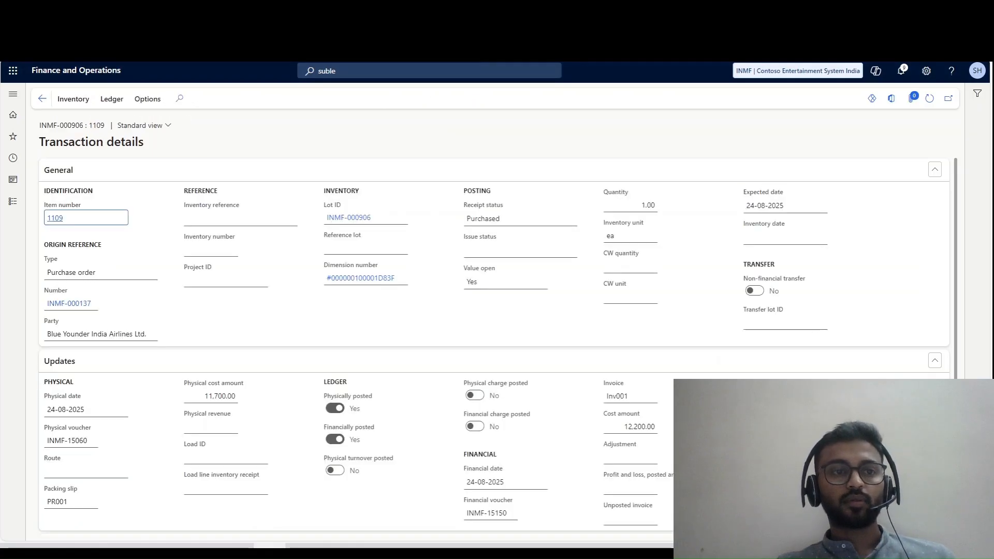
left_click(73, 99)
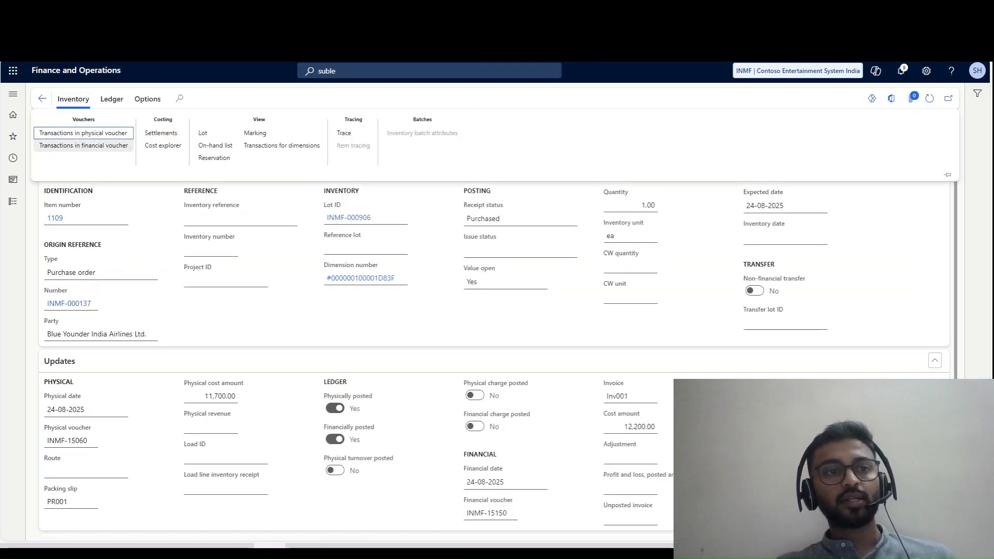
left_click(83, 145)
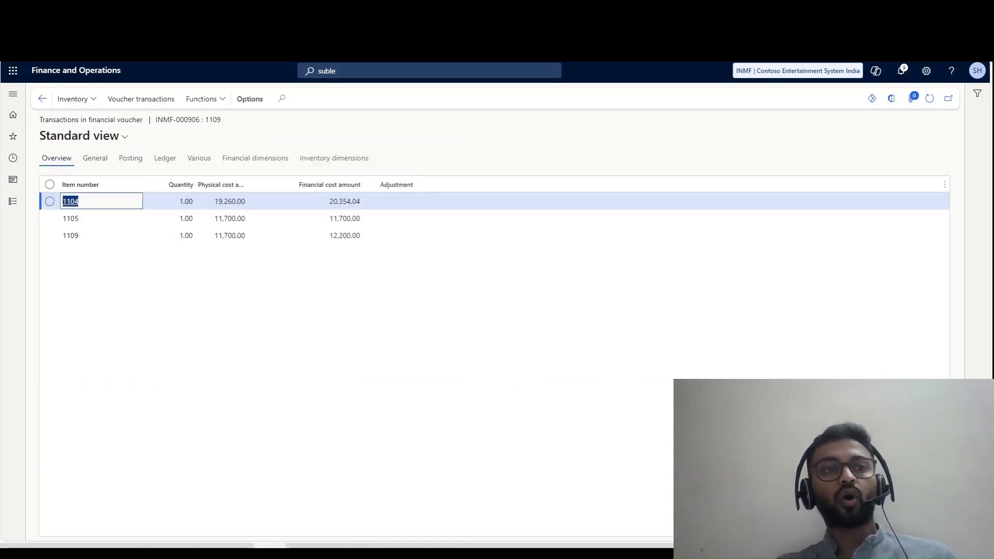
- Compare the physical cost amount with the financial cost amount of item 1109 in the financial voucher transactions
left_click(329, 236)
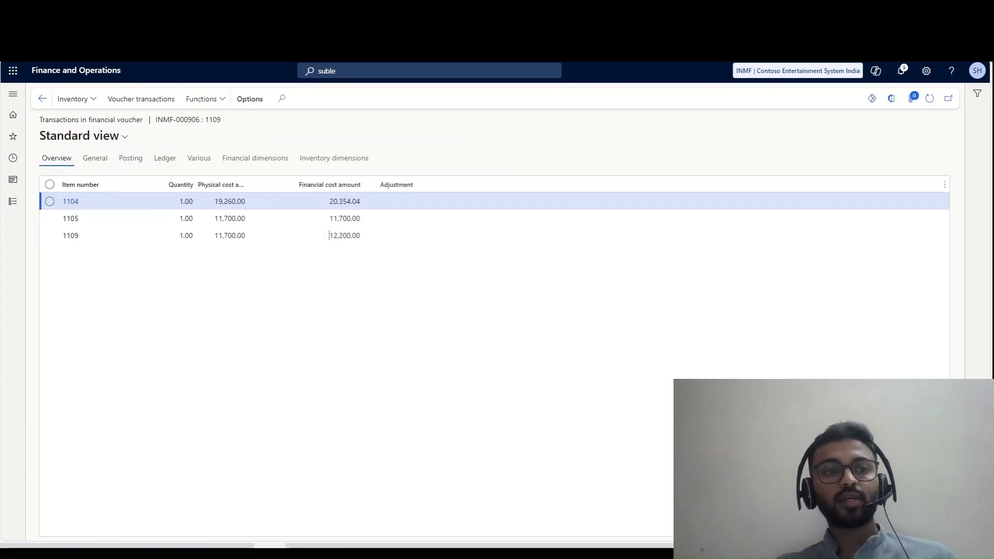
left_click(218, 236)
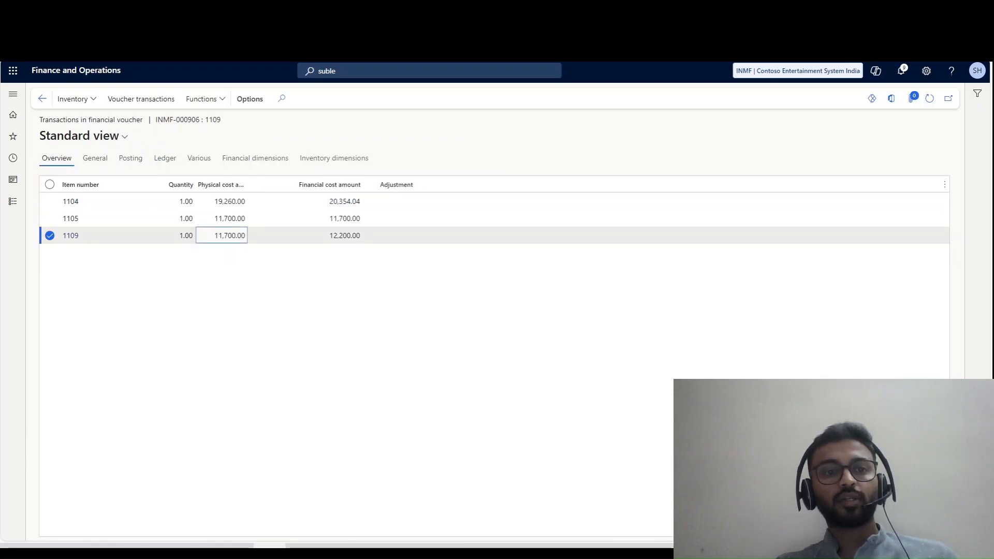
double_click(218, 235)
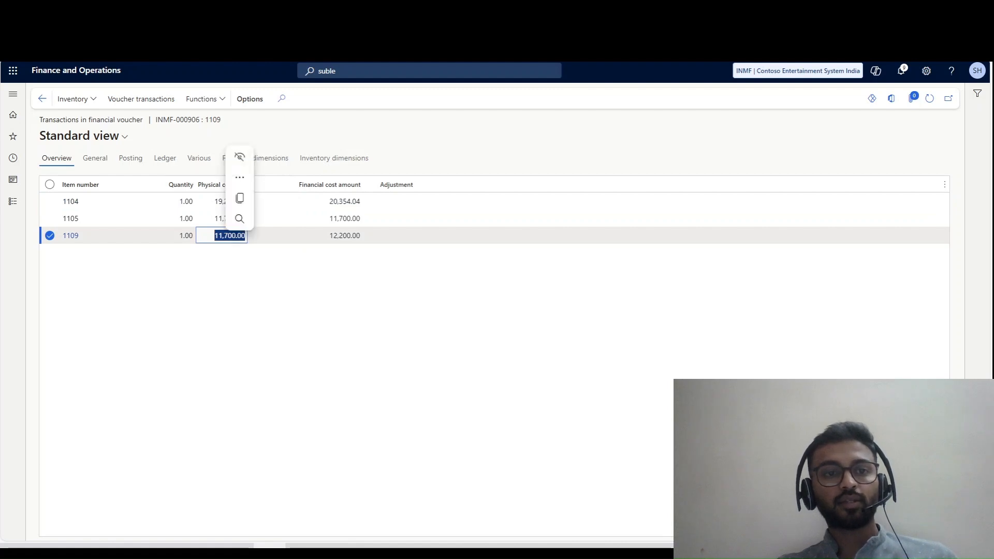
left_click(271, 236)
left_click_drag(214, 236, 246, 236)
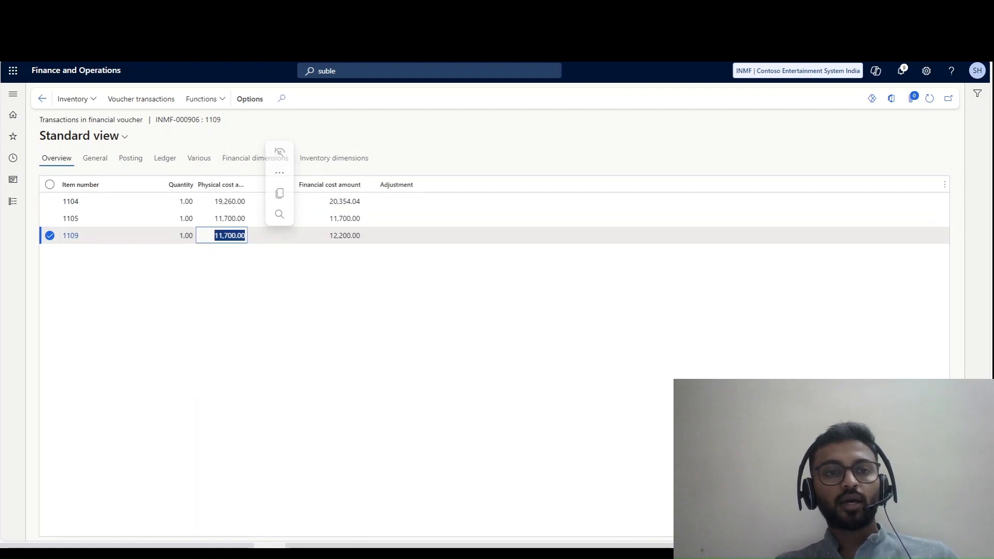
left_click(273, 236)
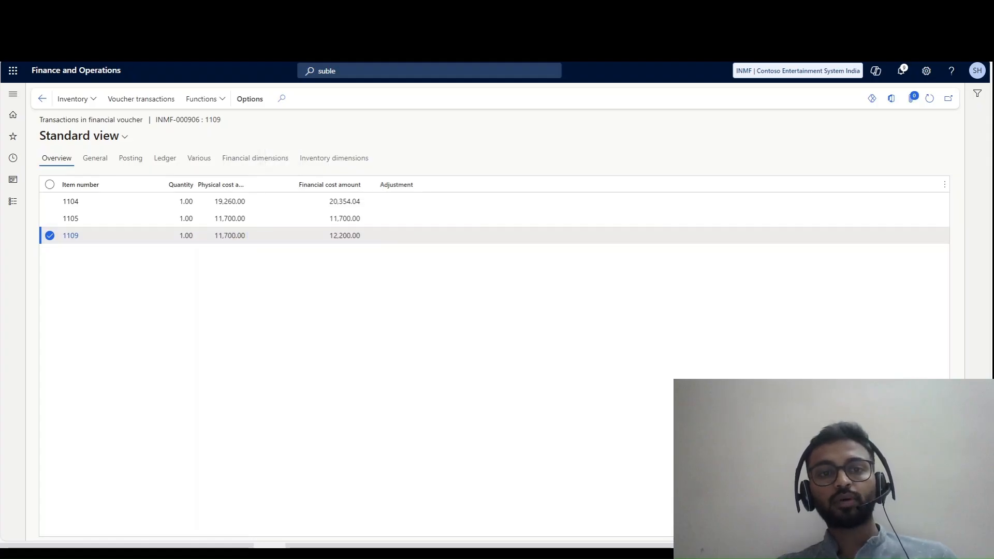
left_click(332, 236)
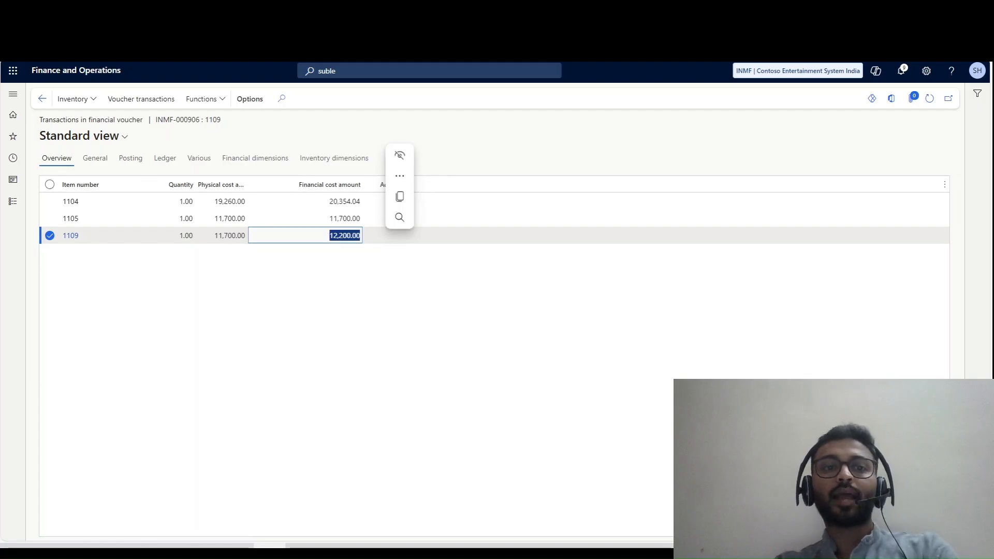
left_click(331, 290)
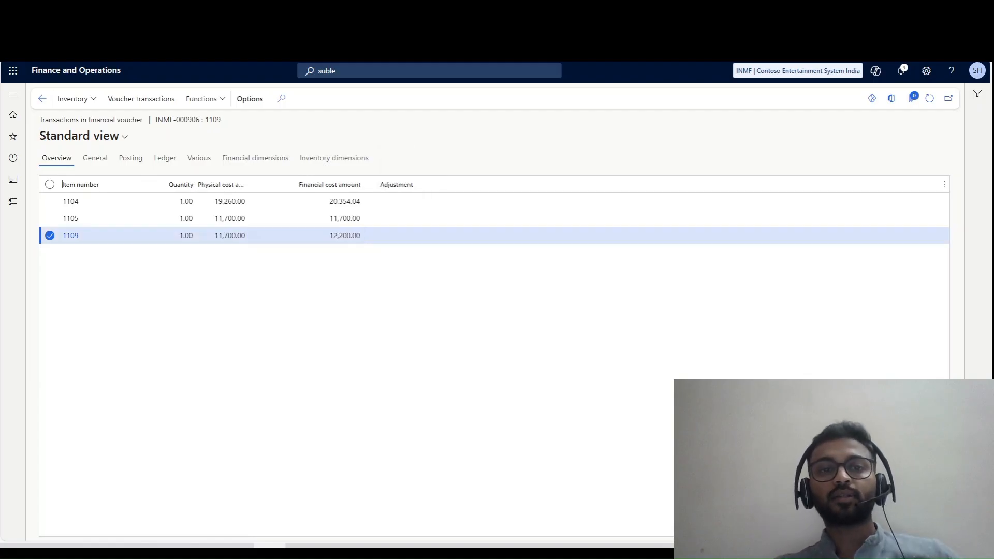
- Return to the transaction details of item 1109 and expand the financial and physical financial dimensions sections for review
left_click(42, 98)
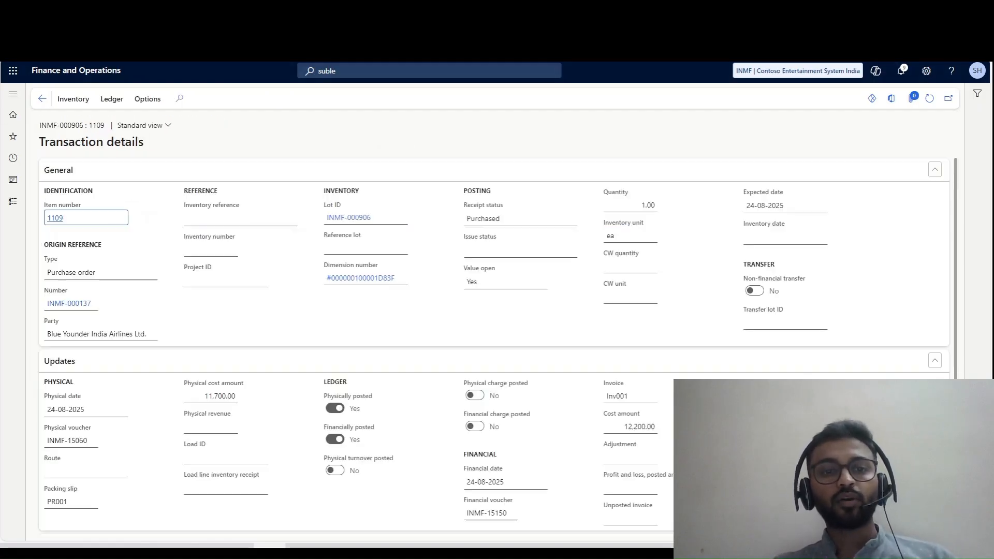
scroll(497, 345, "down", 3)
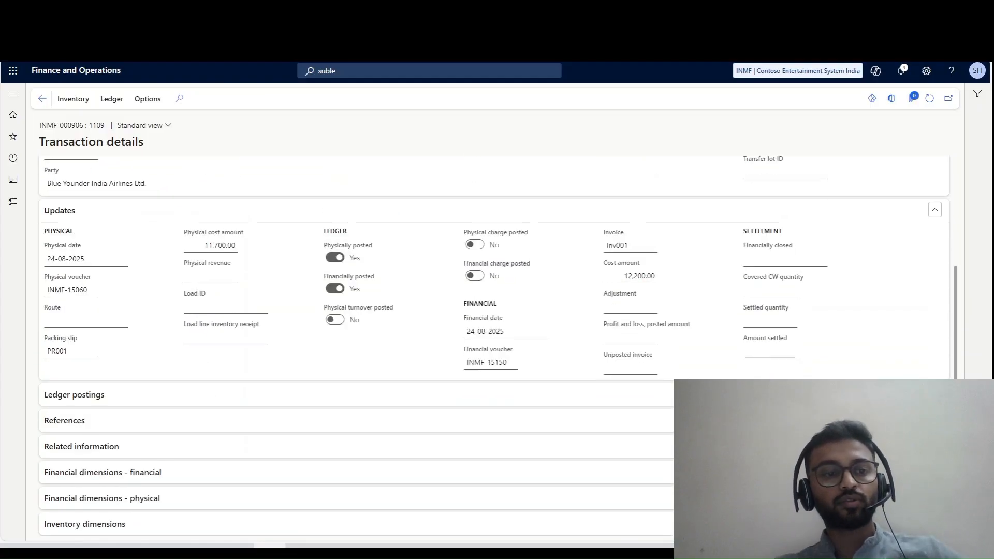
left_click(103, 472)
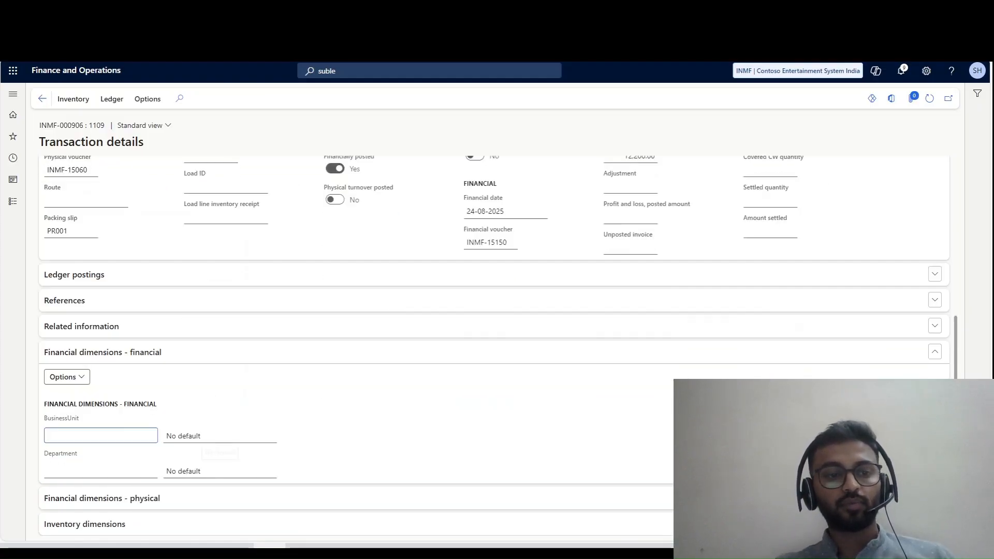
left_click(103, 498)
scroll(125, 440, "up", 3)
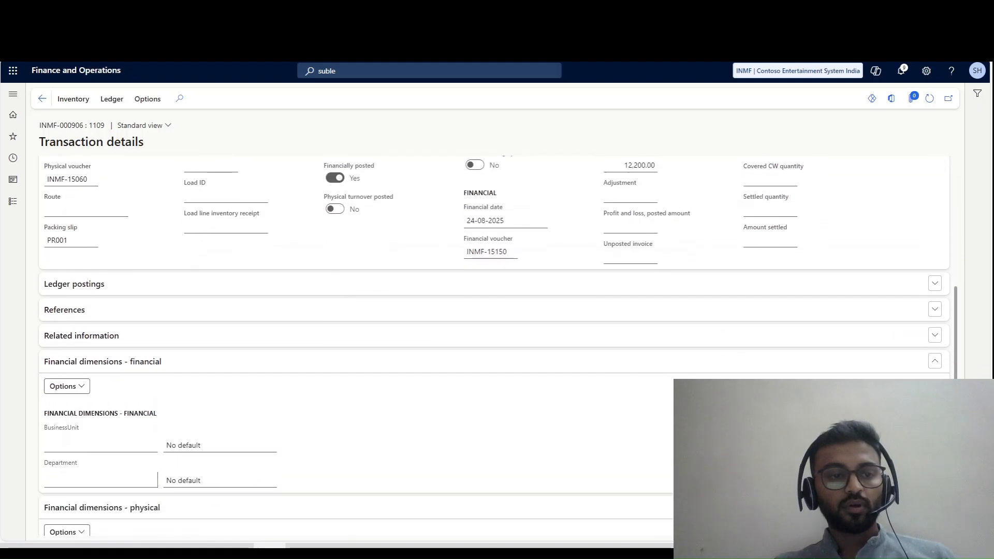
- Expand the references and ledger postings of item 1109's transaction and review the physical and financial posting types
left_click(66, 310)
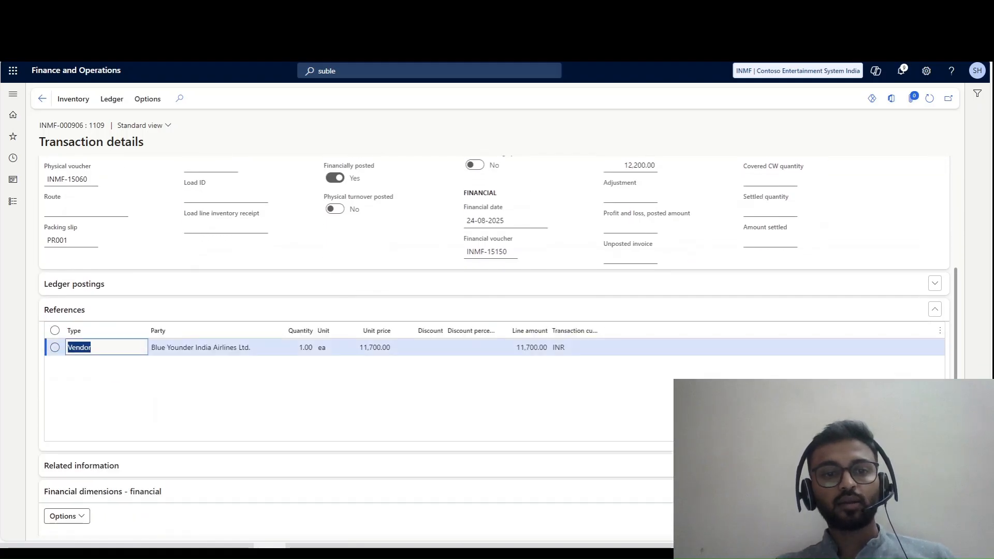
left_click(74, 284)
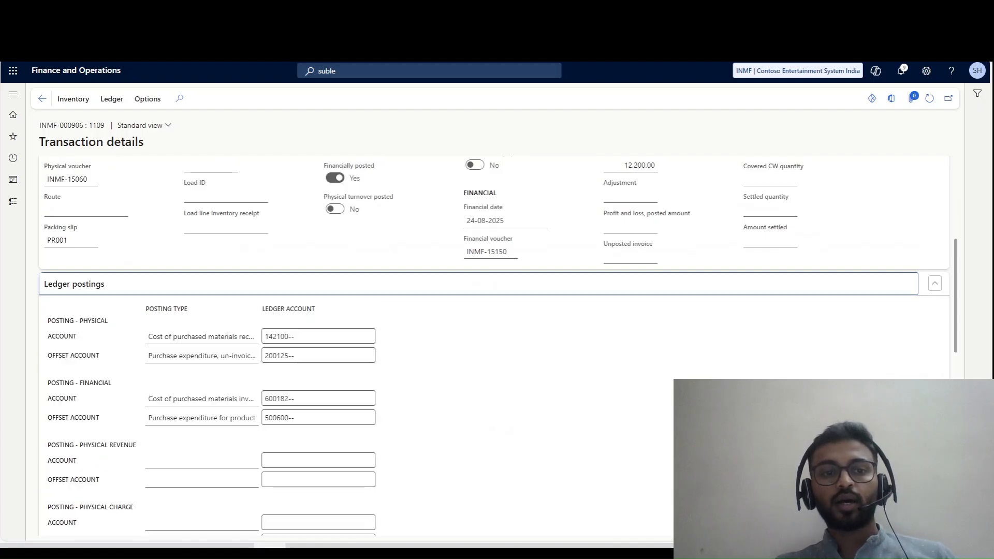
left_click(74, 283)
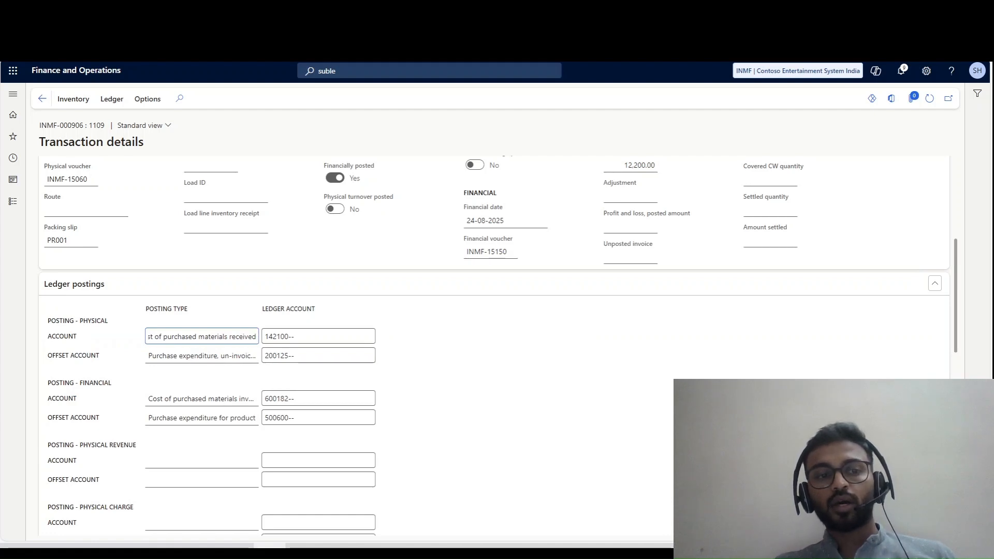
left_click_drag(161, 337, 310, 337)
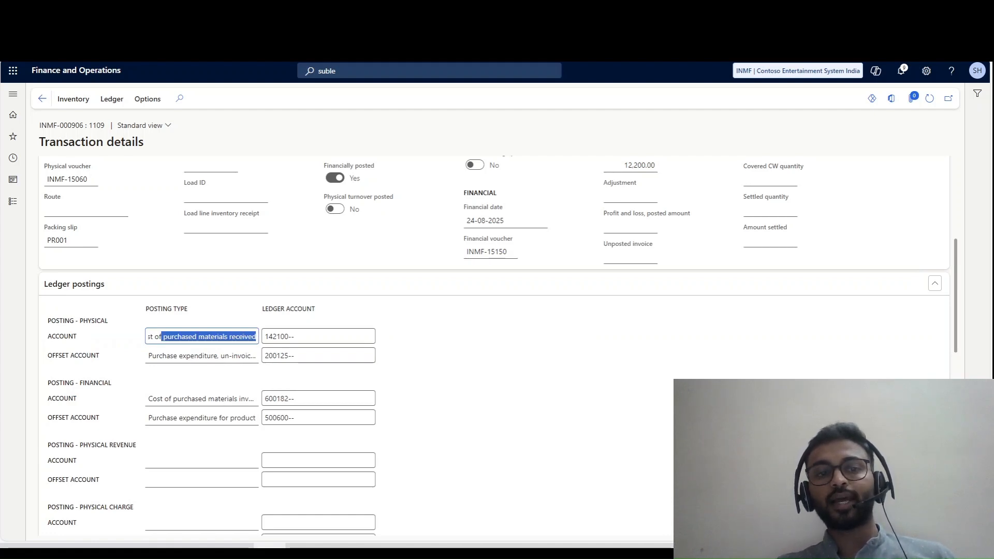
left_click_drag(195, 398, 258, 418)
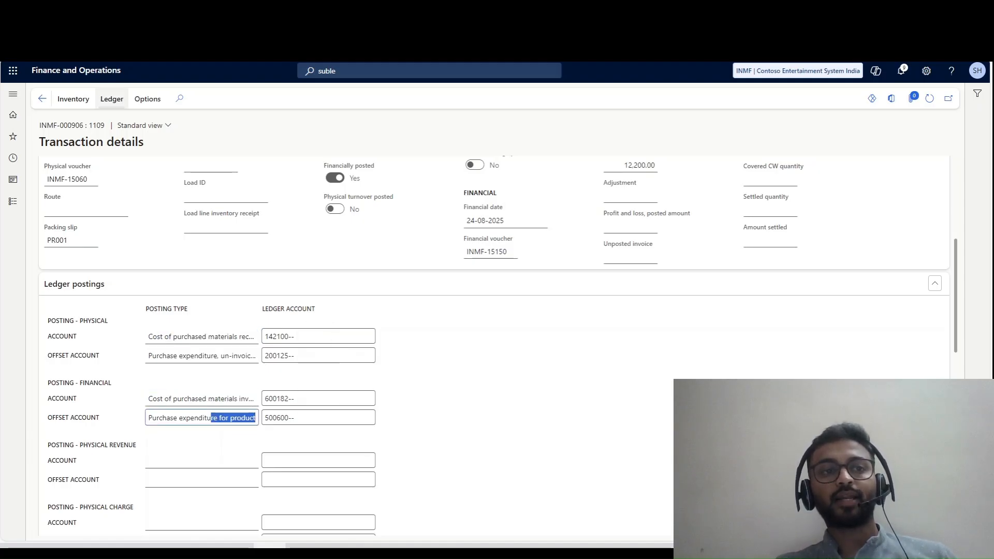
- Display the physical voucher of item 1109, return to the transaction details, and display its financial voucher
left_click(112, 98)
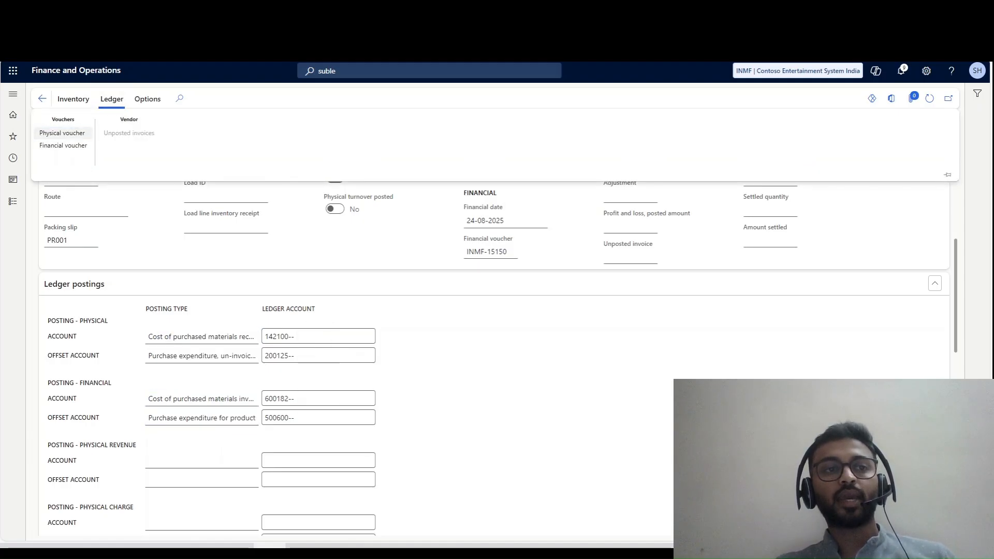
left_click(62, 133)
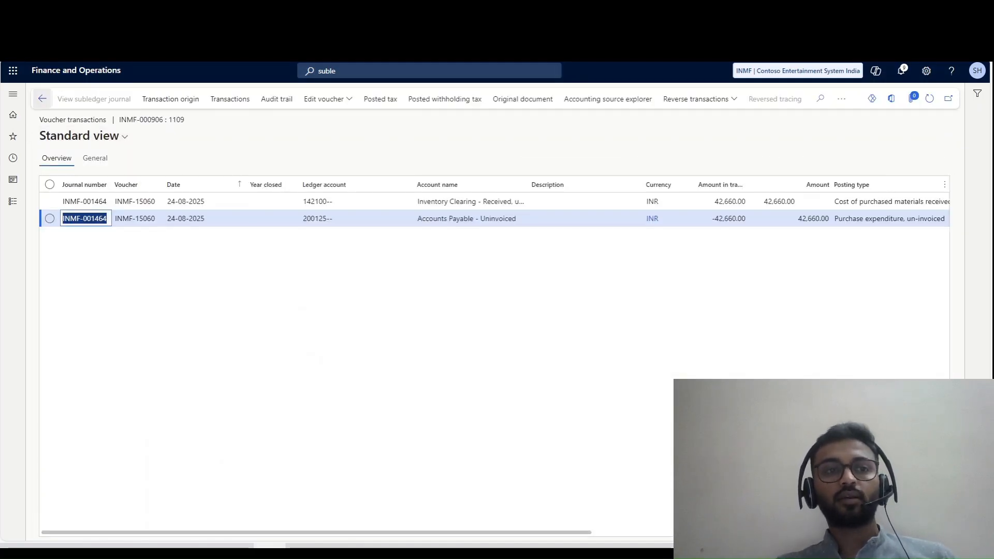
left_click(42, 98)
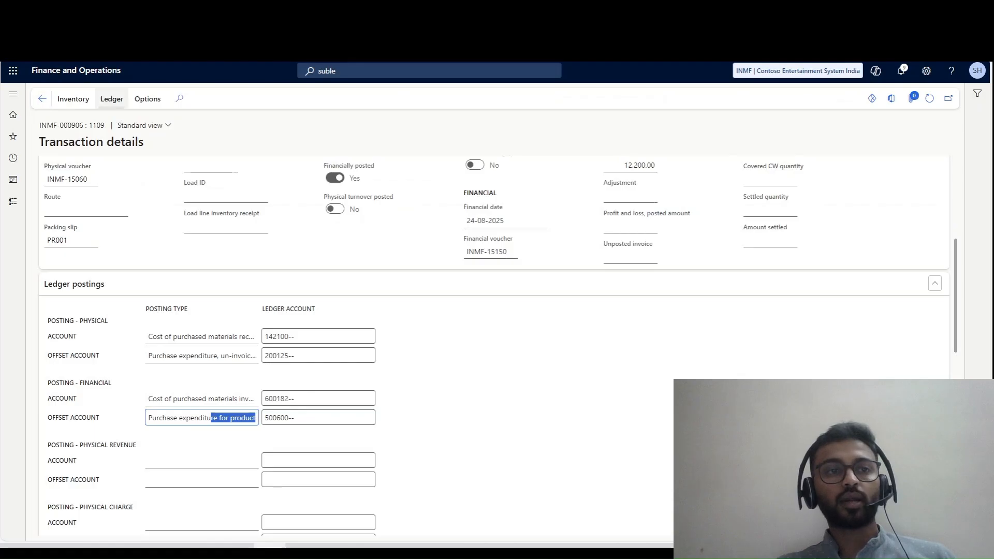
left_click(111, 98)
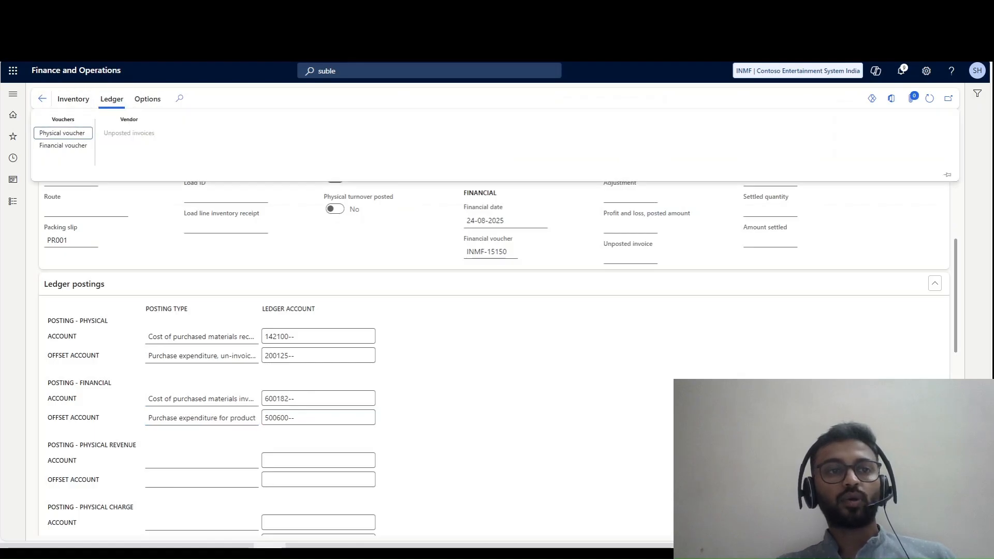
left_click(62, 145)
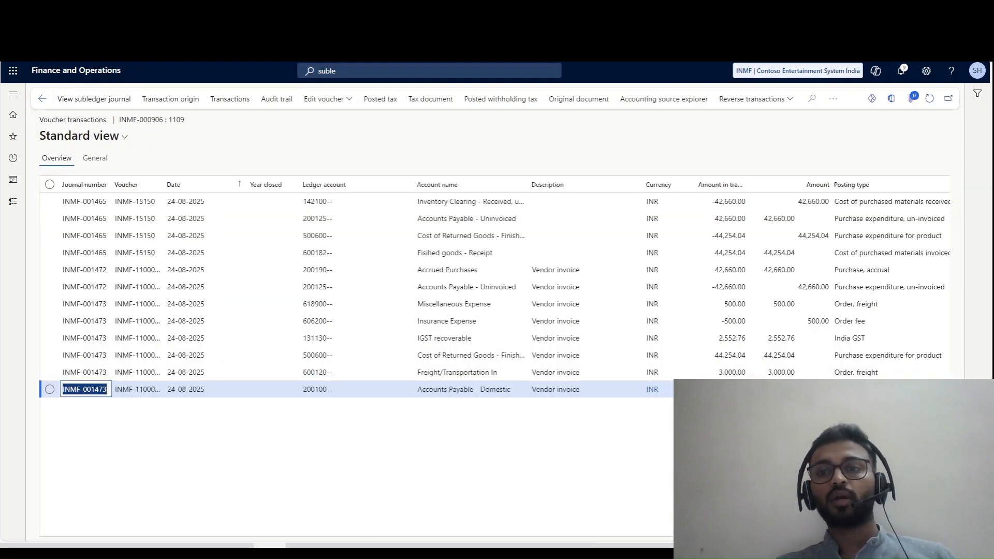
- Leave the financial voucher, transaction details and inventory transactions to return to the lines of purchase order INMF-000137
left_click(42, 98)
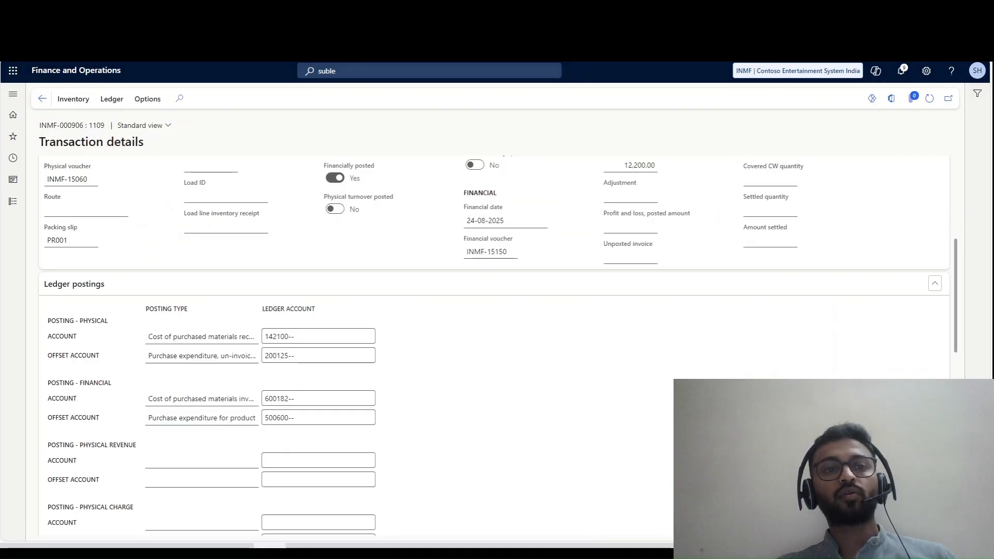
left_click(42, 98)
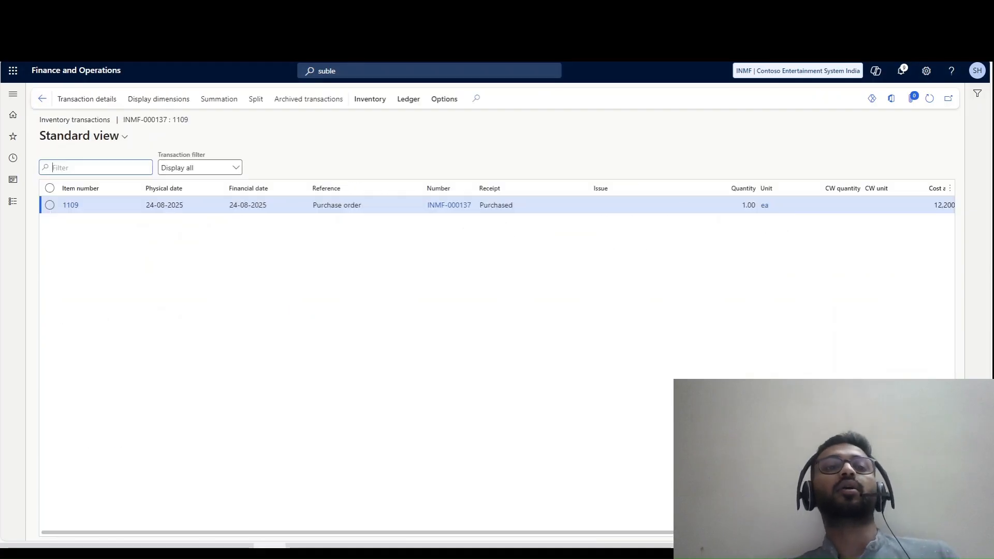
left_click(43, 98)
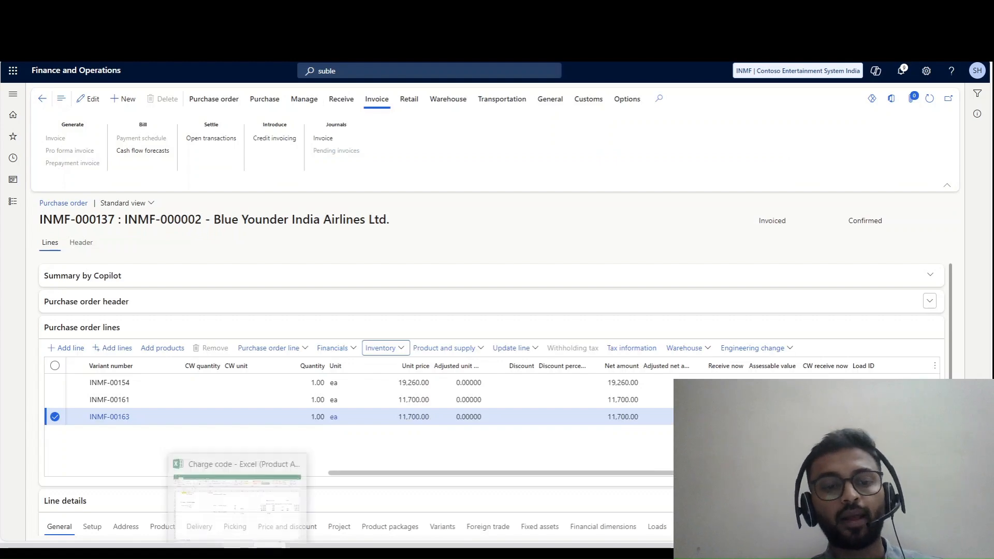
- Switch to the Charge code workbook in Excel and review the external and internal charges summary on Sheet2
left_click(238, 546)
scroll(492, 326, "up", 1)
scroll(492, 327, "down", 1)
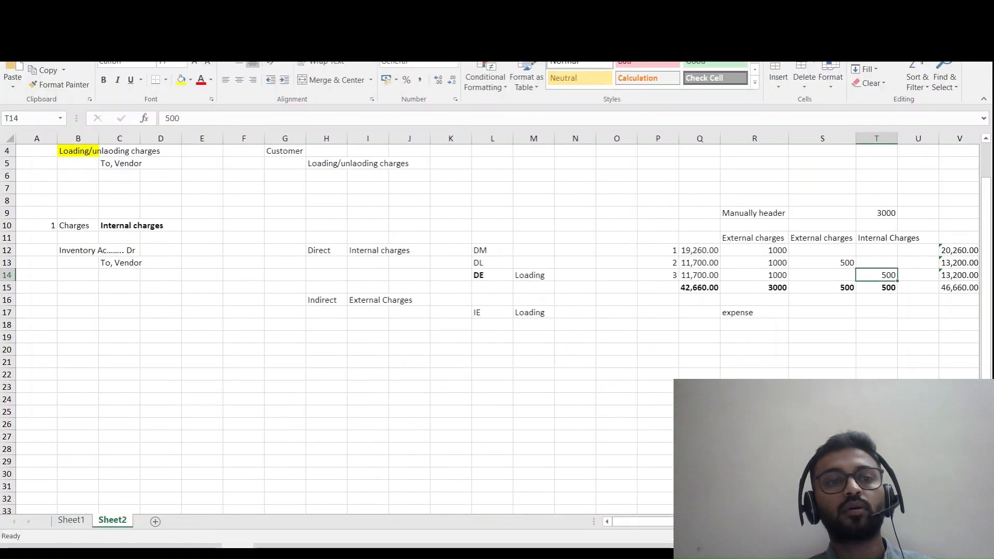
scroll(492, 326, "up", 1)
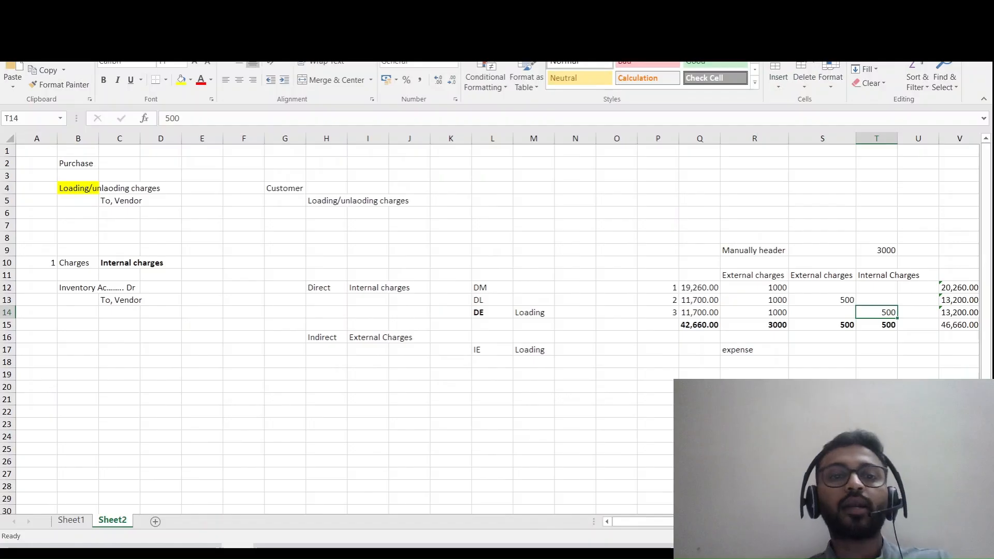
scroll(492, 326, "down", 1)
- Go to Sheet1 and review the freight and handling charges in the Indirect cost\External cost customer example
key("ctrl+Page_Up")
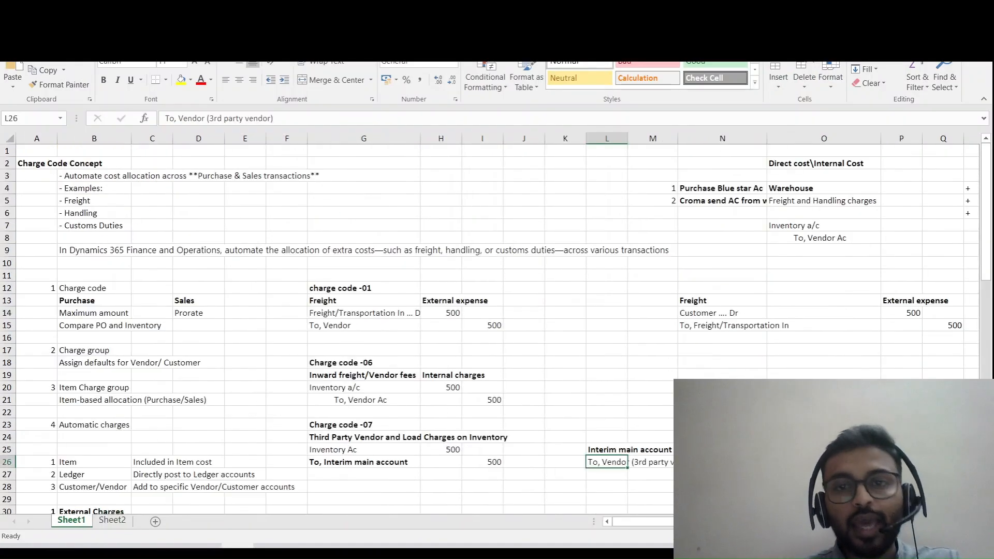
left_click_drag(722, 176, 979, 263)
left_click(761, 238)
double_click(751, 202)
double_click(729, 200)
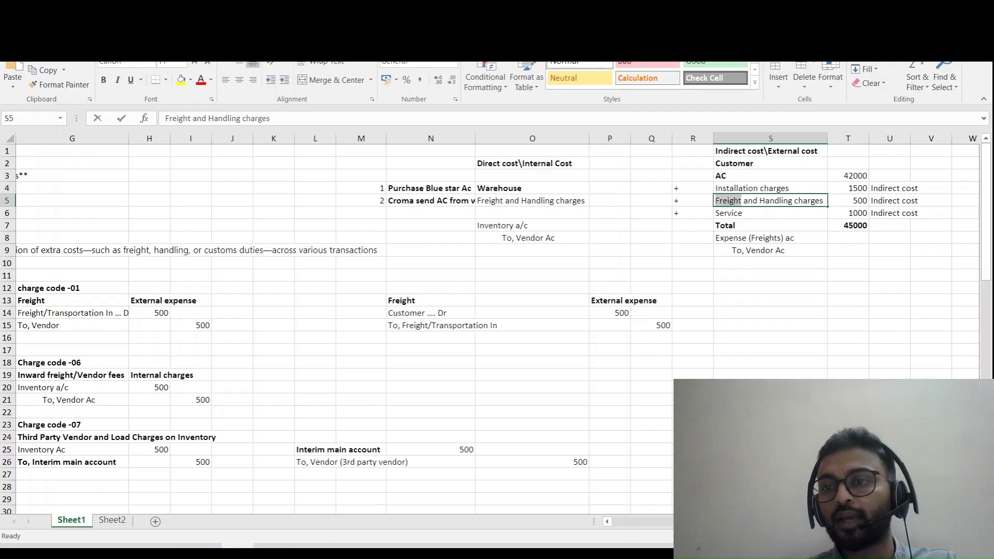
left_click(848, 276)
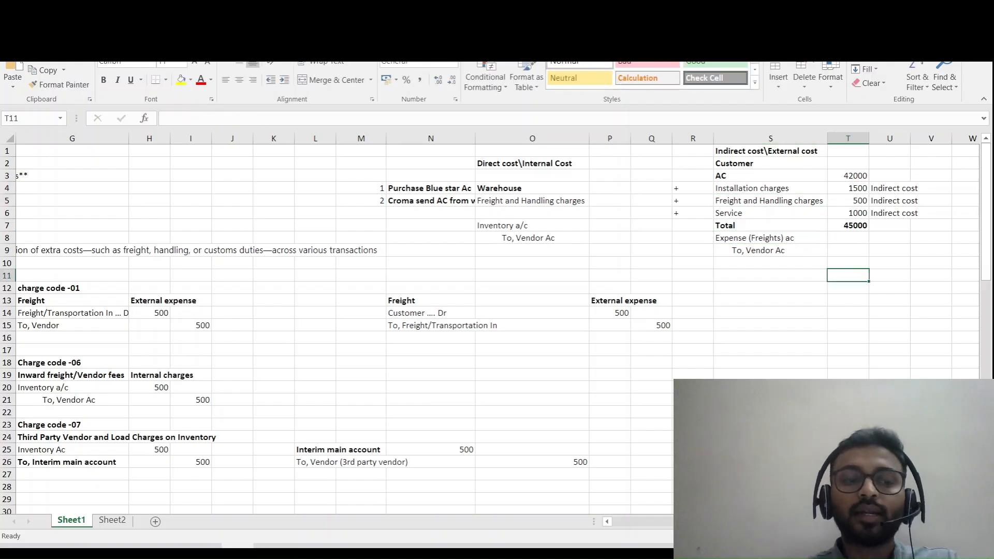
- Highlight the Charge code -07 entry in G23:I27 and review the external, internal and third-party vendor charge notes below
scroll(336, 332, "left", 3)
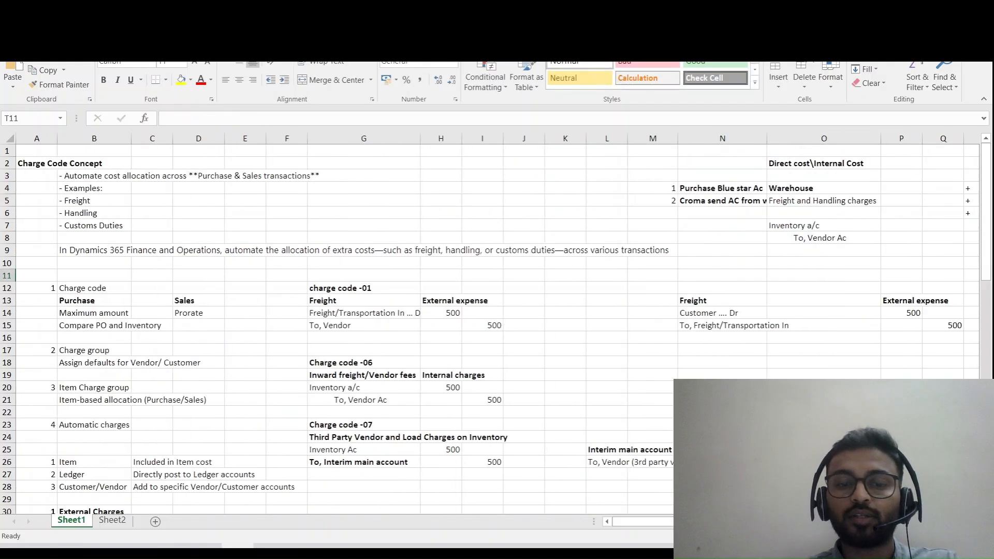
left_click_drag(337, 425, 481, 474)
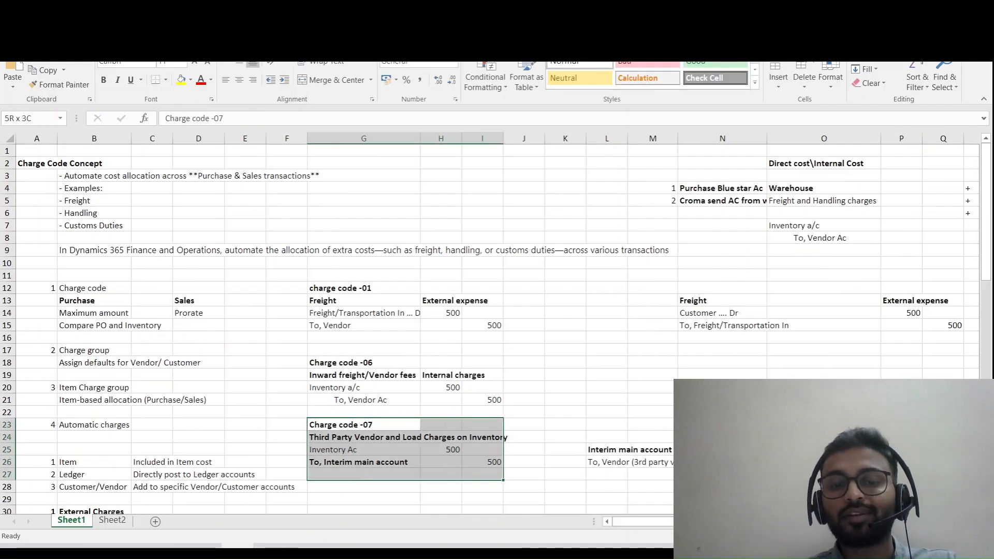
scroll(512, 490, "down", 2)
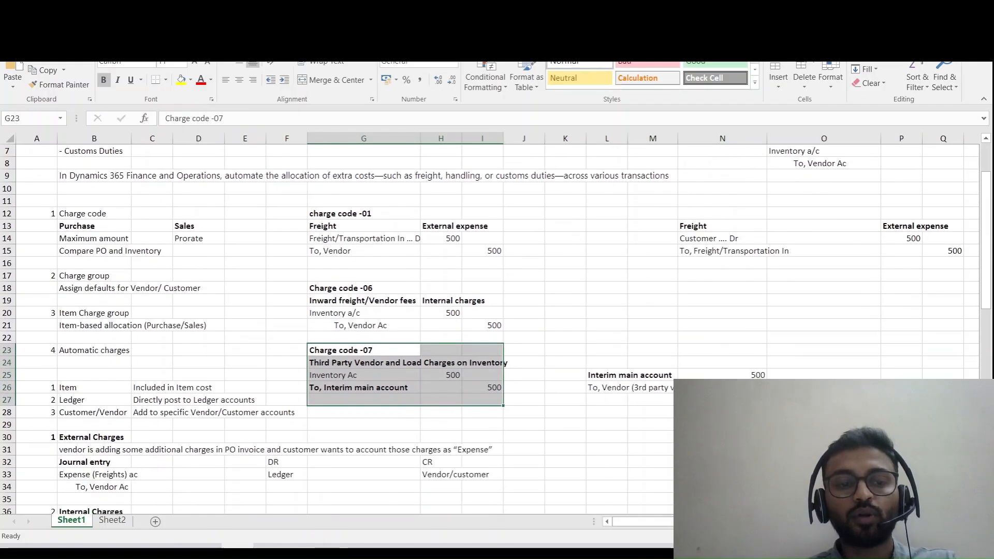
scroll(492, 331, "down", 2)
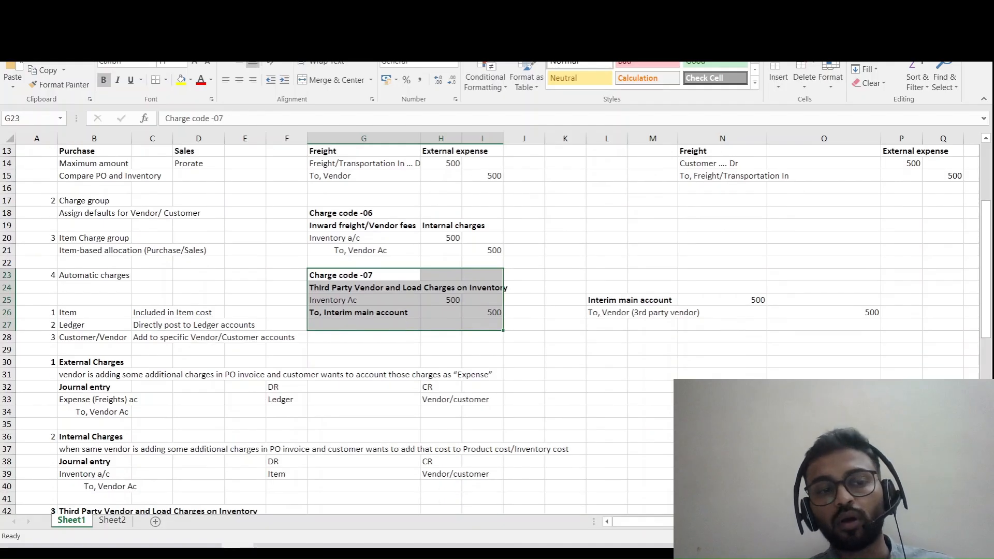
scroll(492, 332, "down", 3)
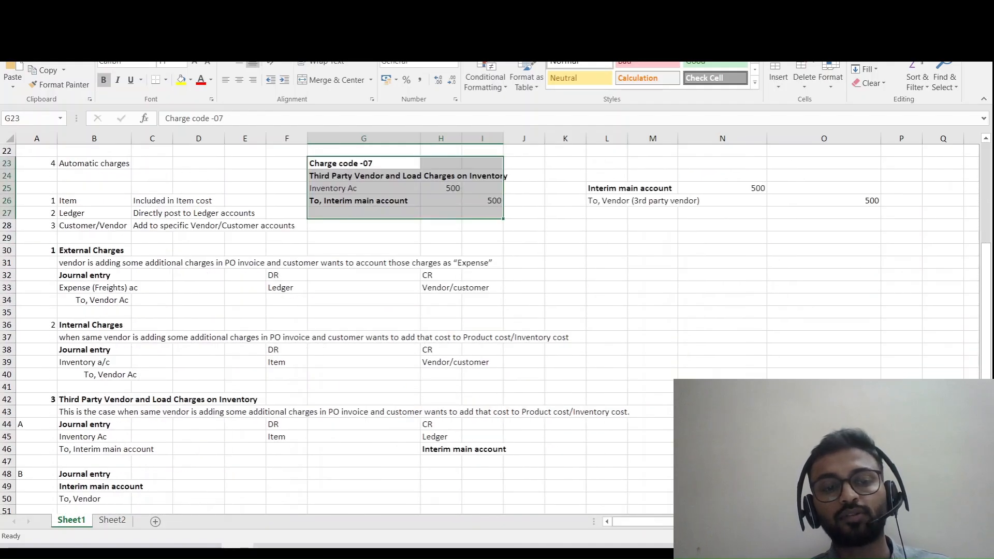